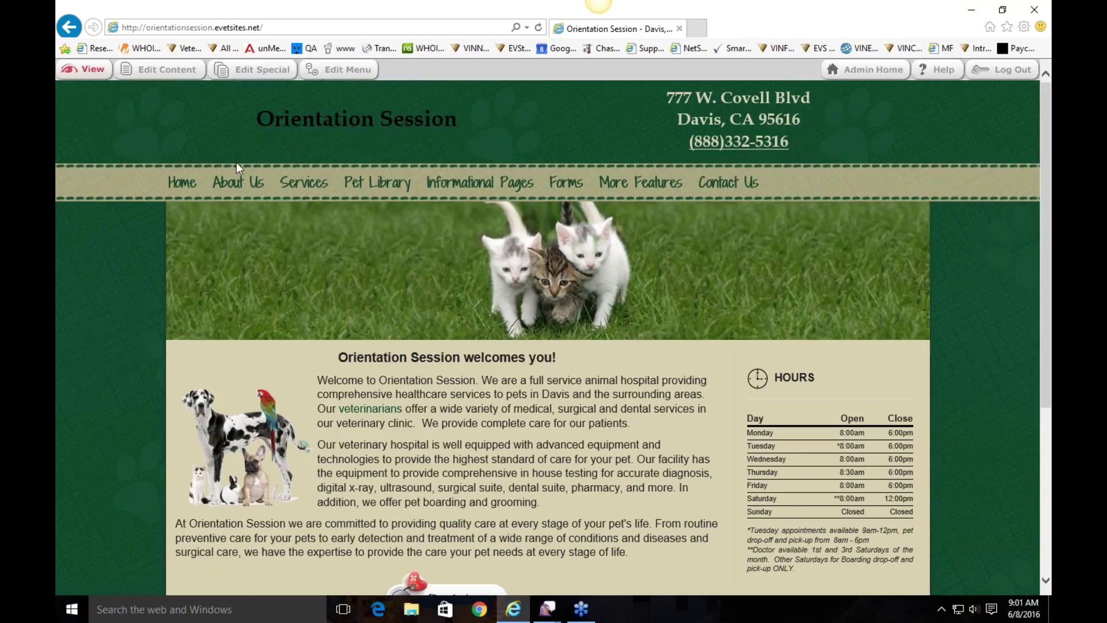
# Look over the website's home page, from the header and navigation menu down to the footer.
pyautogui.moveTo(585, 198)
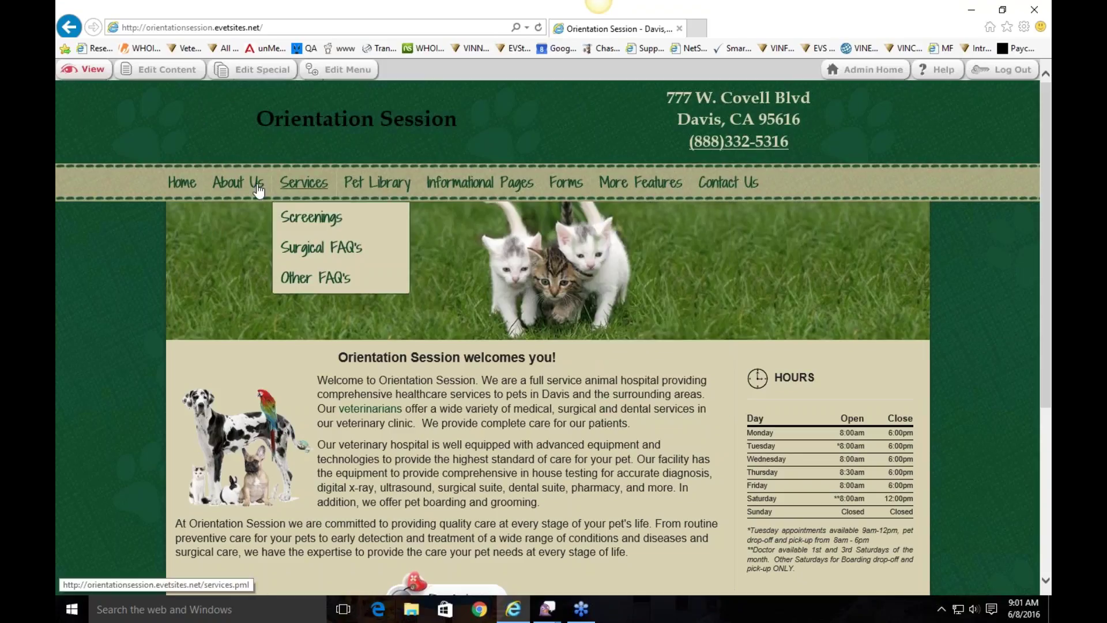
pyautogui.scroll(-5, 939, 274)
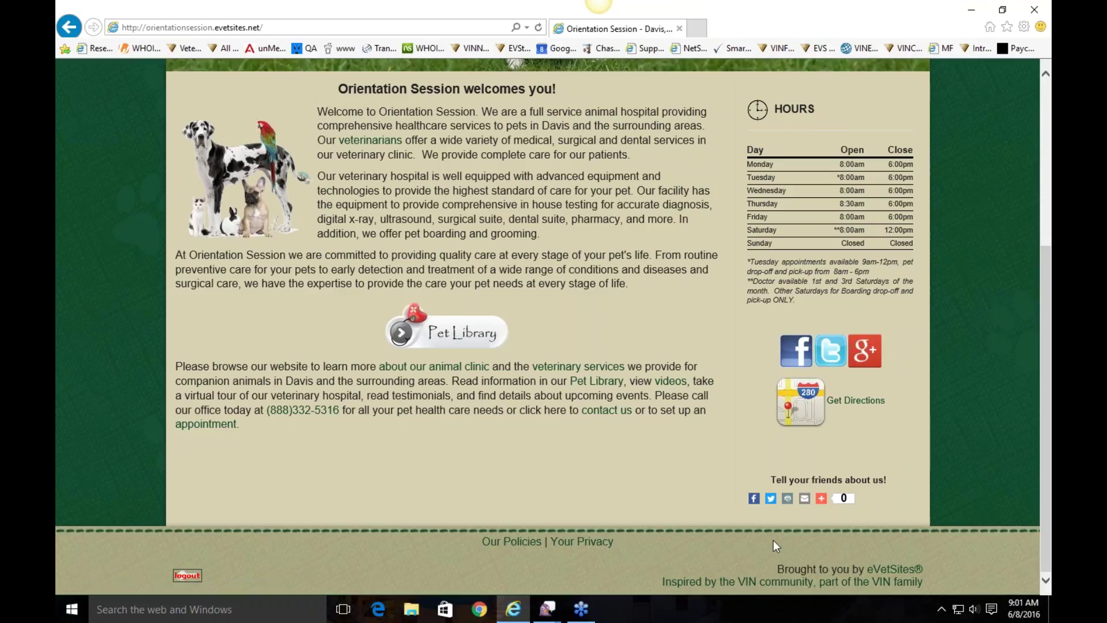
pyautogui.scroll(5, 729, 390)
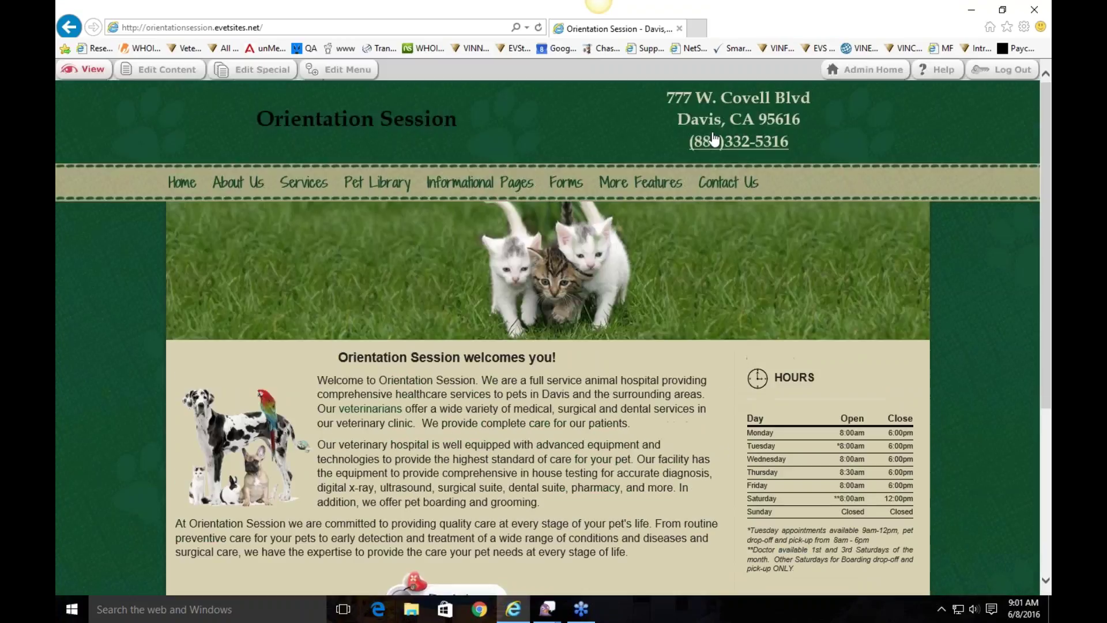
pyautogui.scroll(-5, 795, 468)
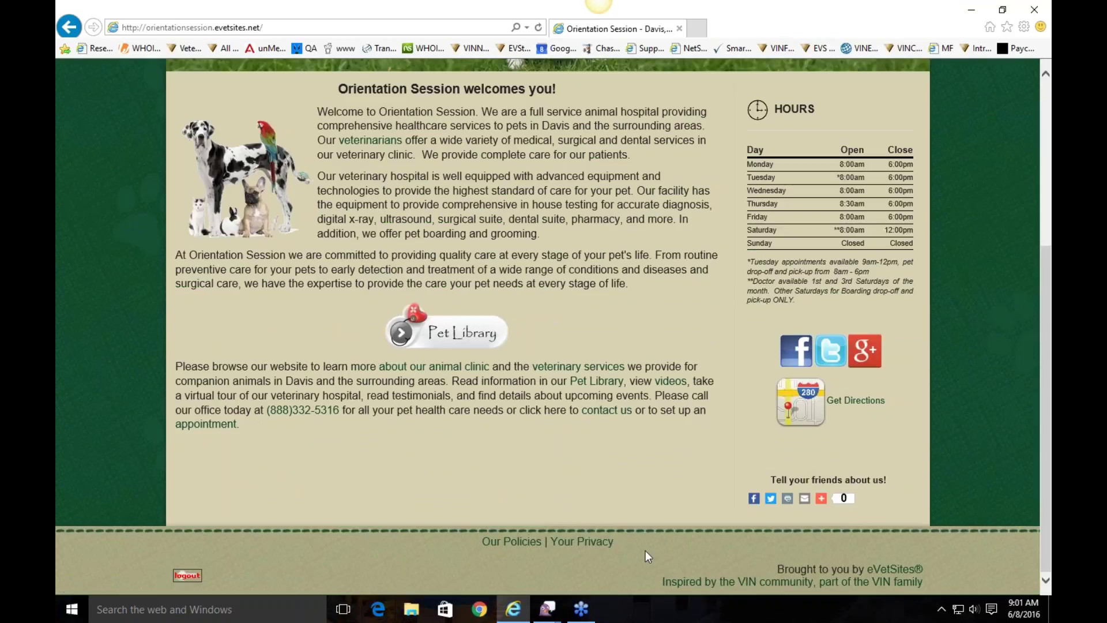
pyautogui.scroll(5, 684, 451)
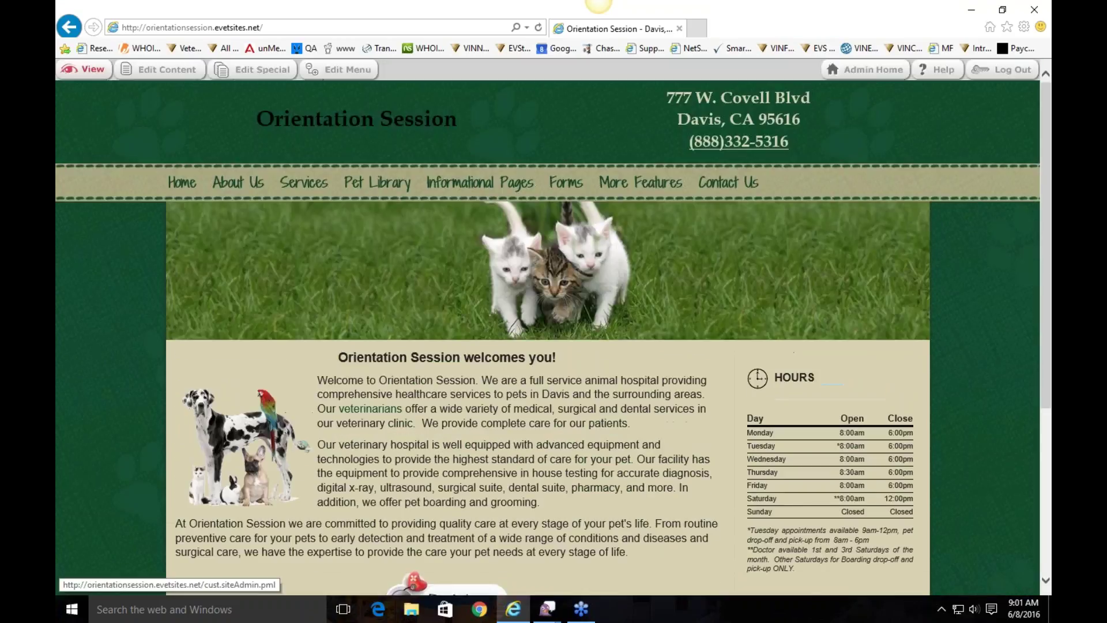
# Open the site header content for editing in the website's administration area.
pyautogui.click(881, 75)
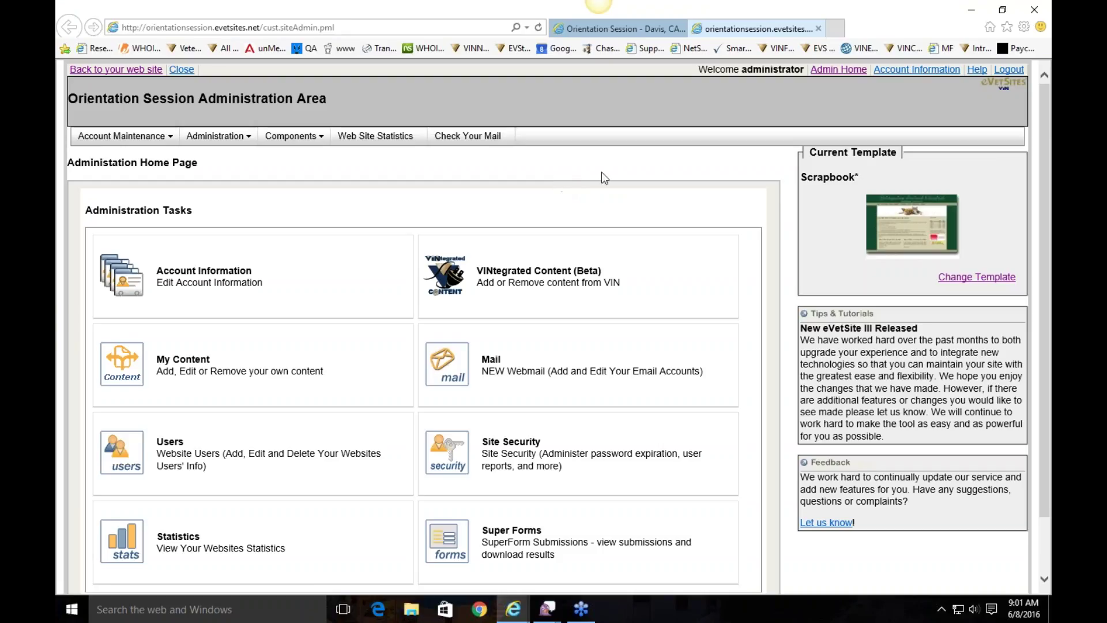
pyautogui.moveTo(255, 141)
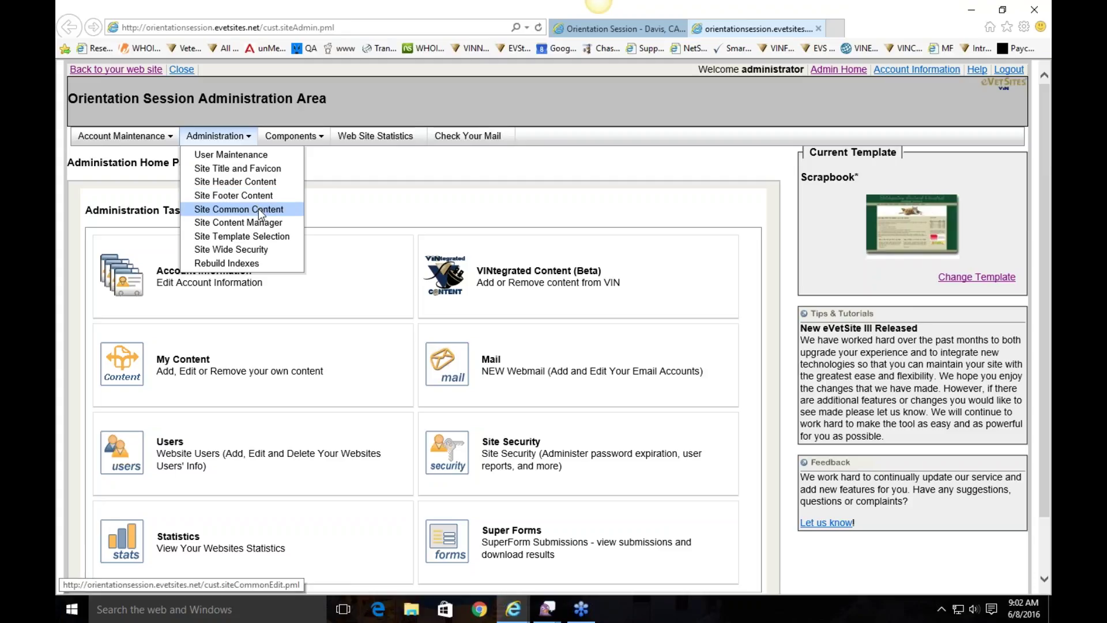
pyautogui.click(240, 181)
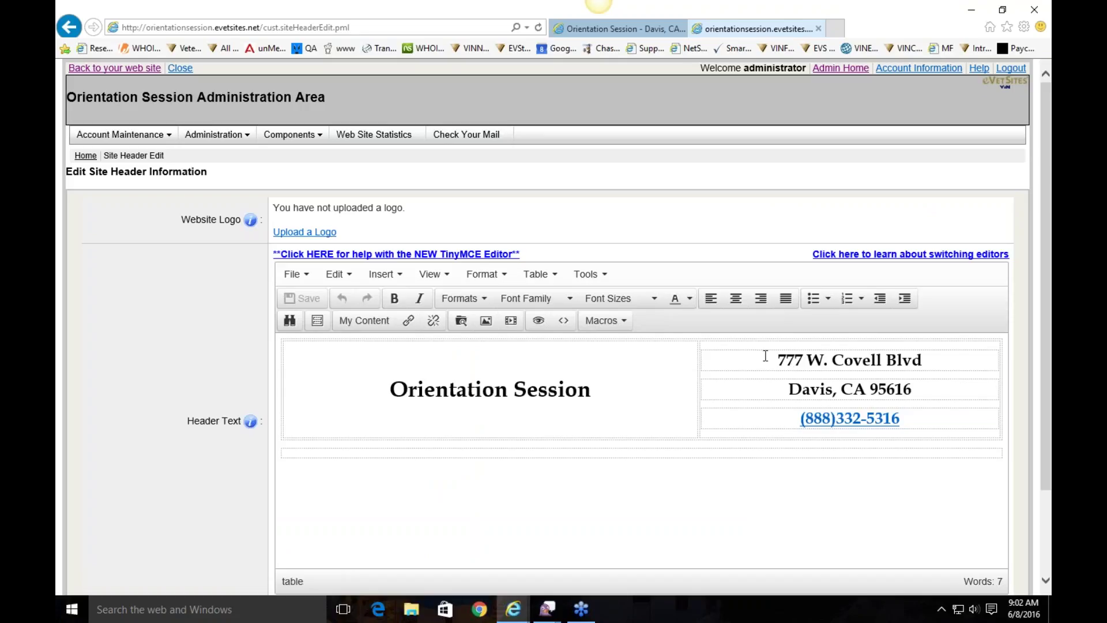
# Highlight the practice name, the address and the phone number in turn within the header text.
pyautogui.moveTo(598, 399); pyautogui.dragTo(428, 403)
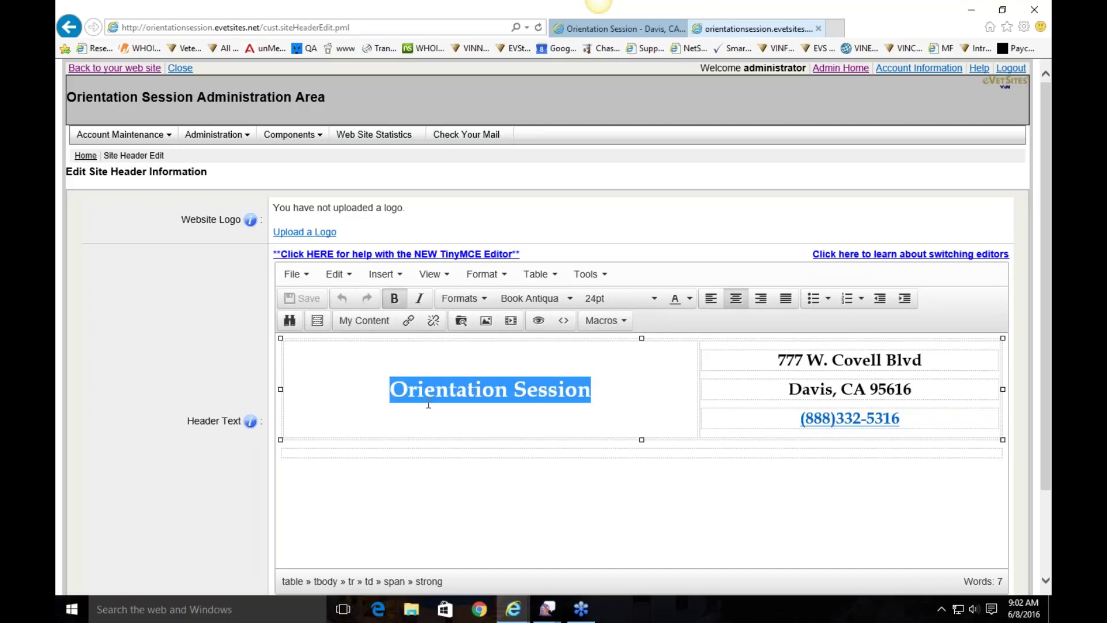
pyautogui.moveTo(776, 357); pyautogui.dragTo(934, 386)
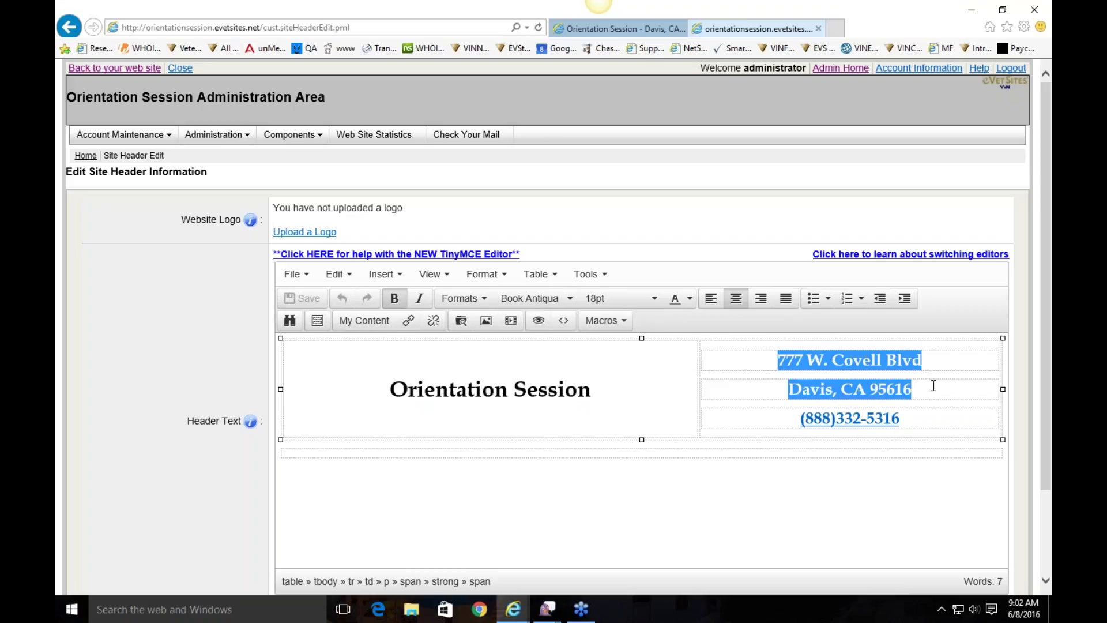
pyautogui.click(919, 389)
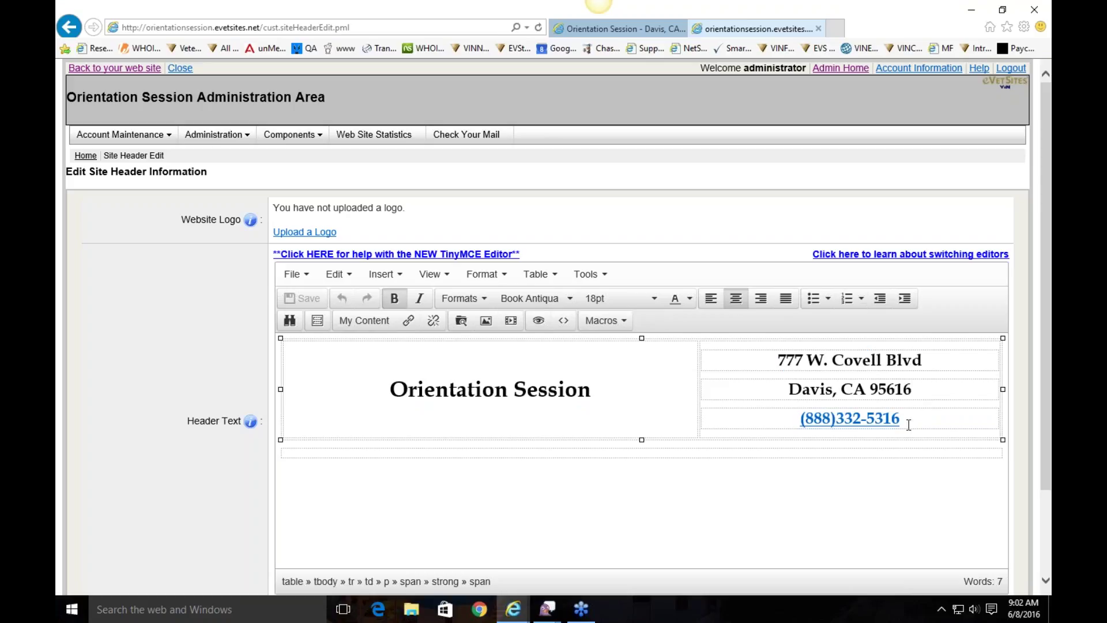
pyautogui.moveTo(902, 421); pyautogui.dragTo(799, 413)
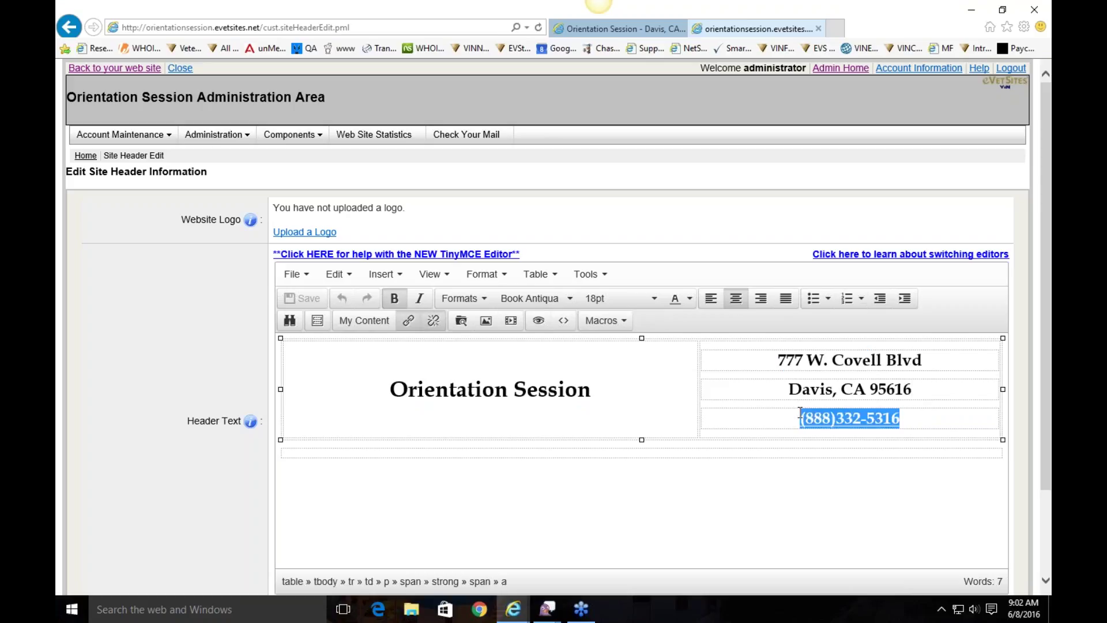
pyautogui.click(931, 420)
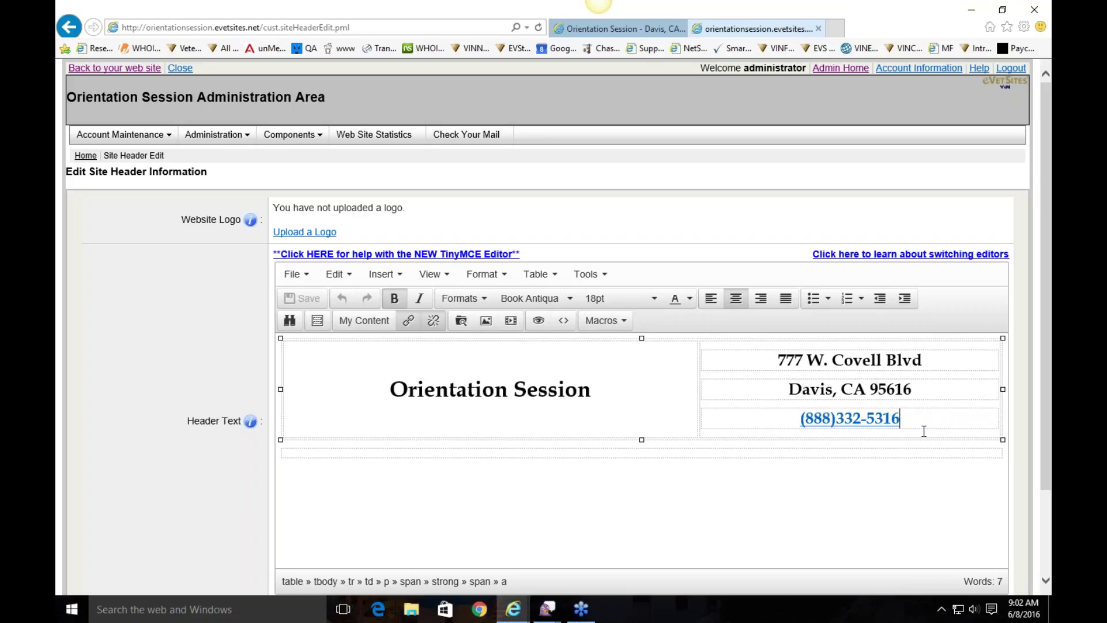
# Inspect the tel: link on the header's phone number and accept its existing settings.
pyautogui.moveTo(914, 420); pyautogui.dragTo(799, 420)
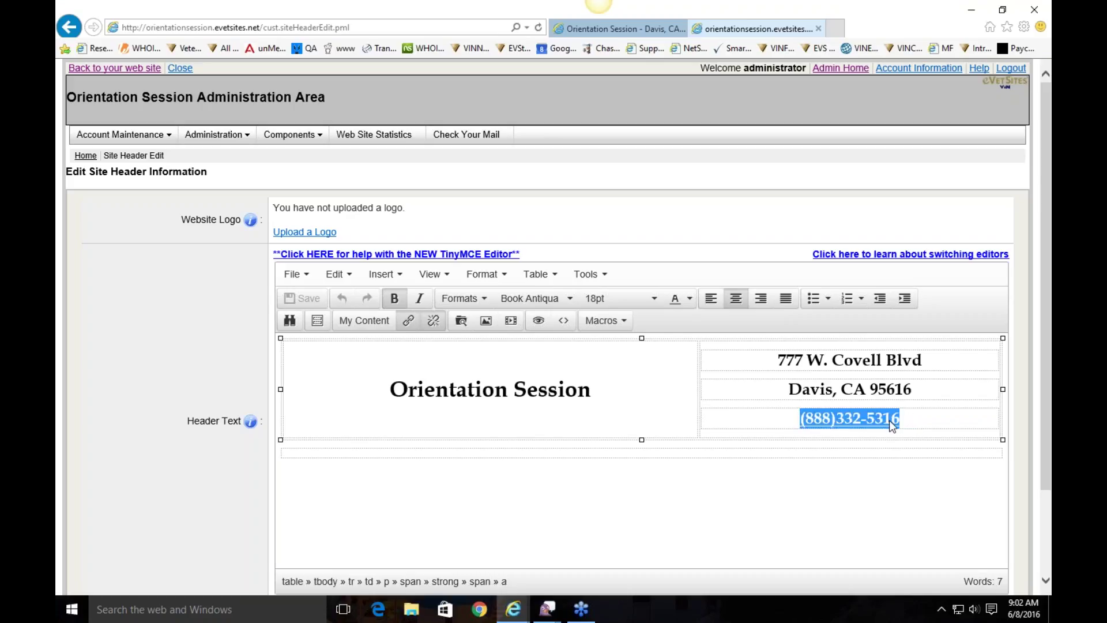
pyautogui.rightClick(837, 418)
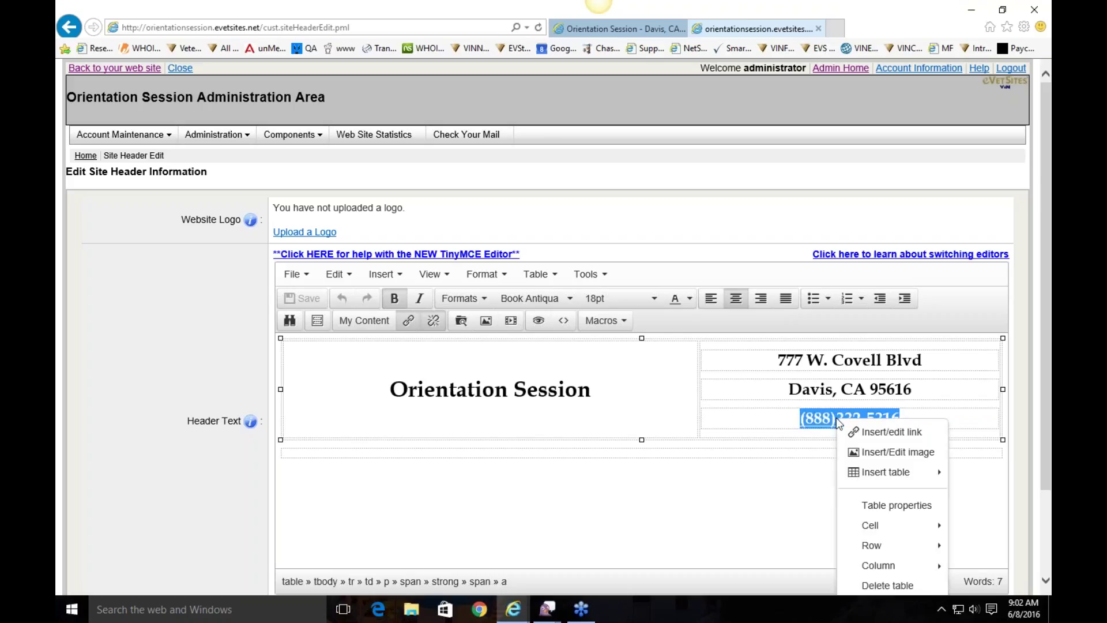
pyautogui.click(893, 437)
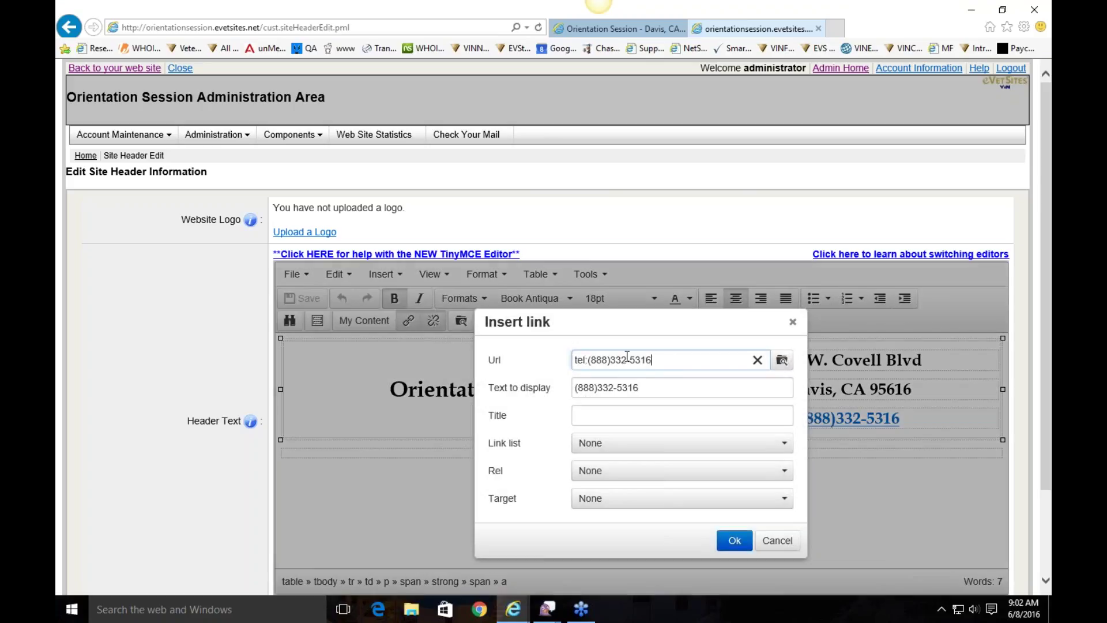
pyautogui.click(734, 542)
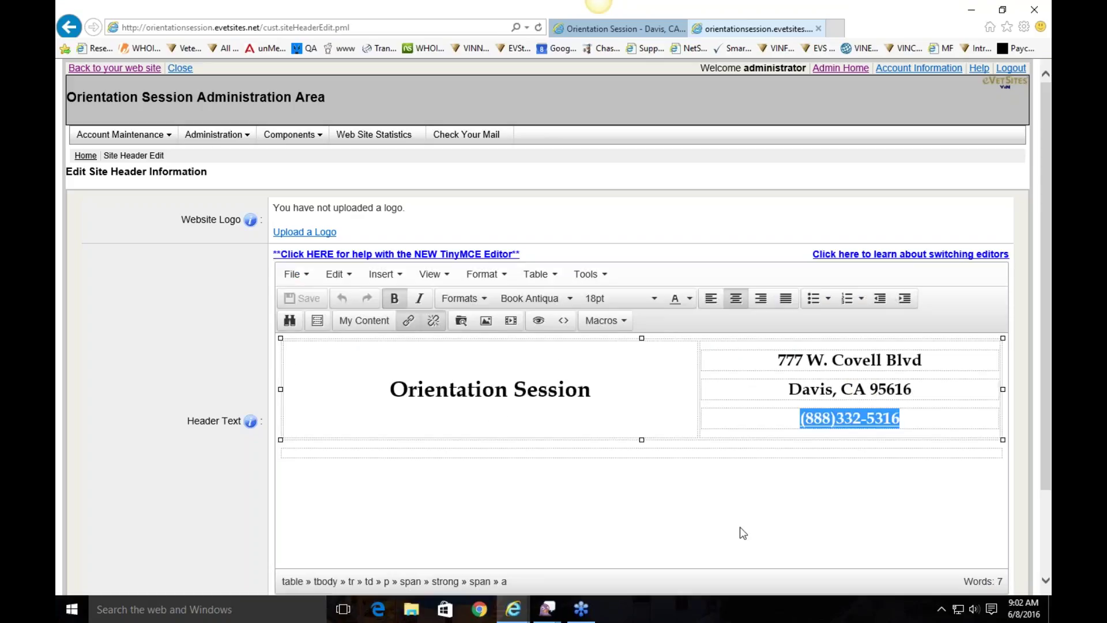
pyautogui.click(934, 419)
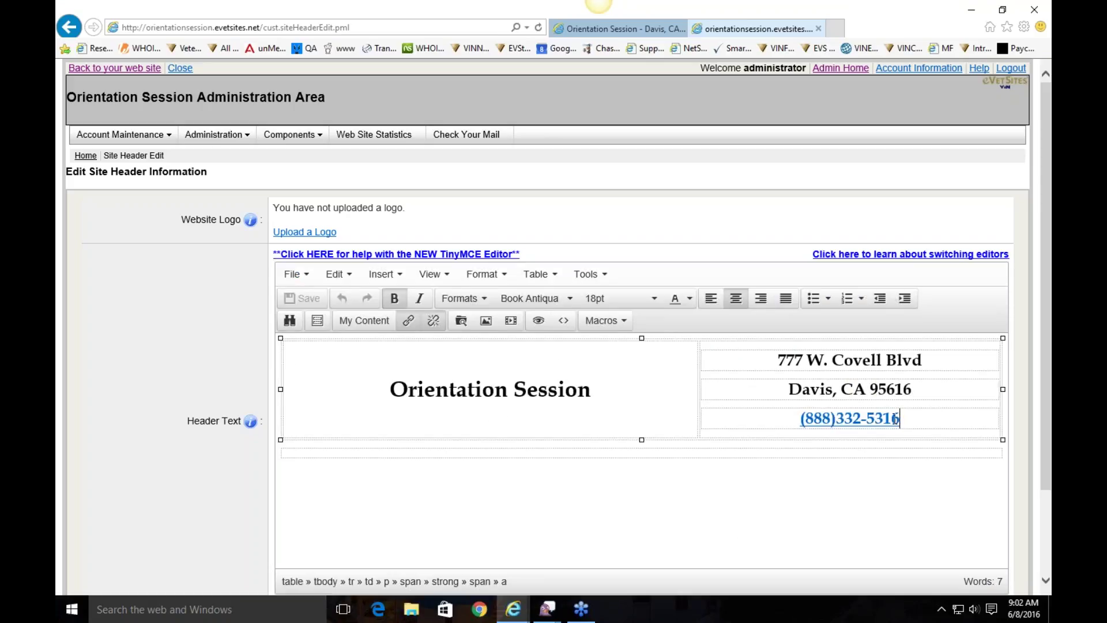
pyautogui.click(628, 379)
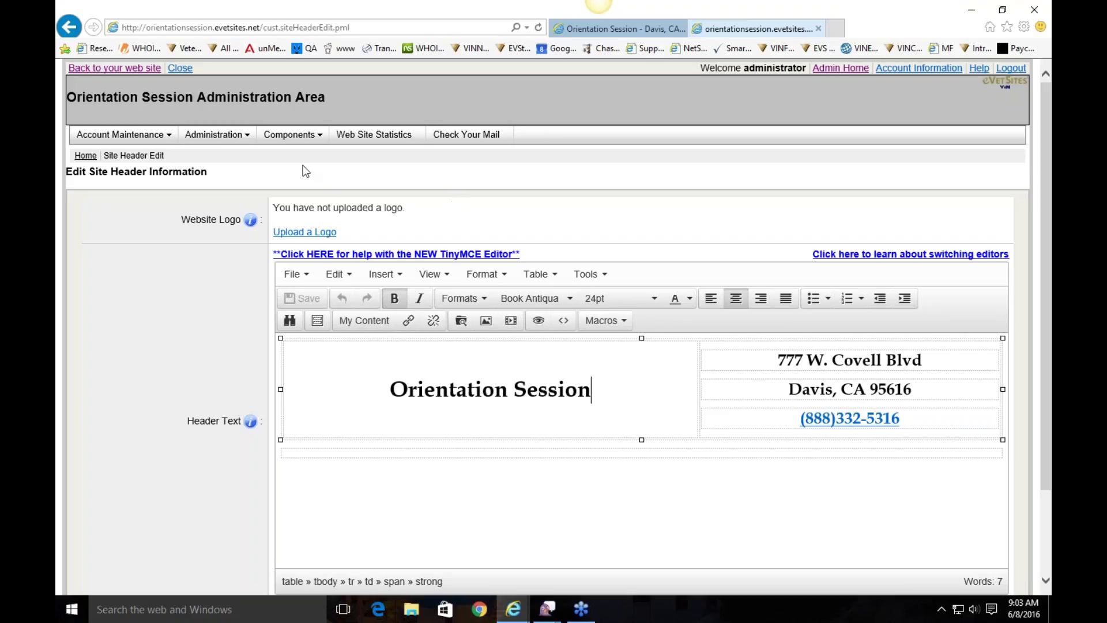
# View the site footer content and open the site common content for editing.
pyautogui.click(245, 137)
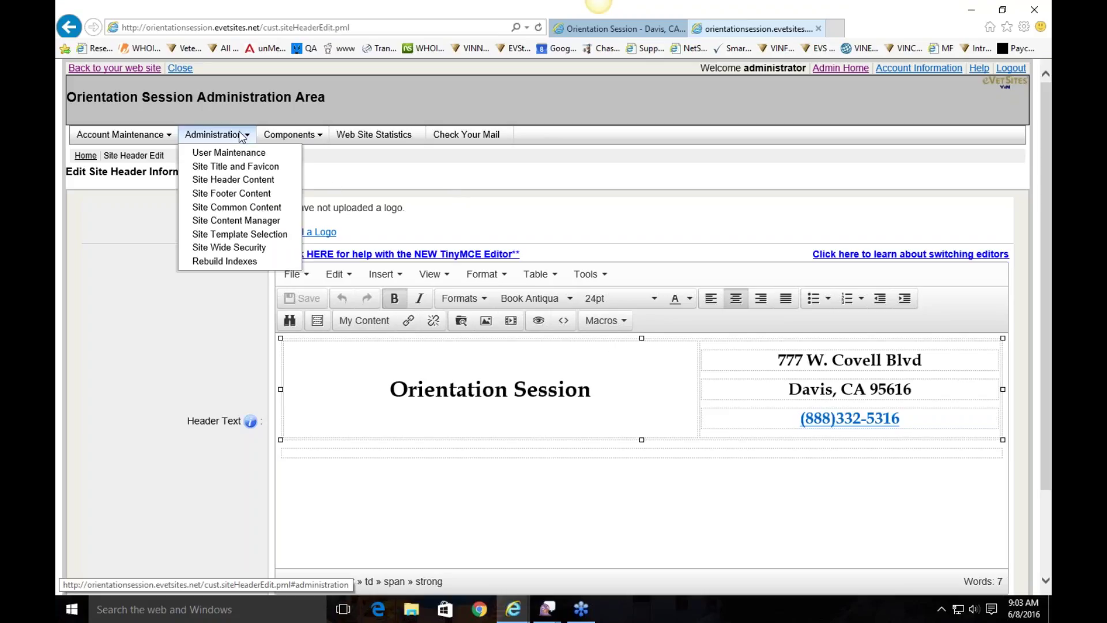
pyautogui.click(248, 193)
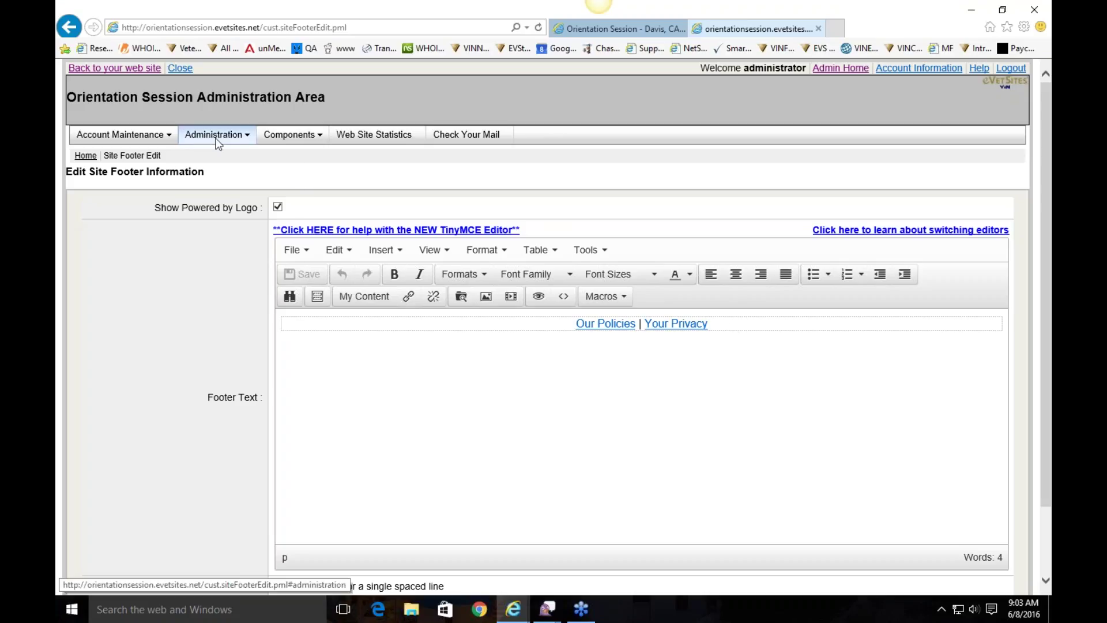
pyautogui.moveTo(216, 137)
pyautogui.click(219, 208)
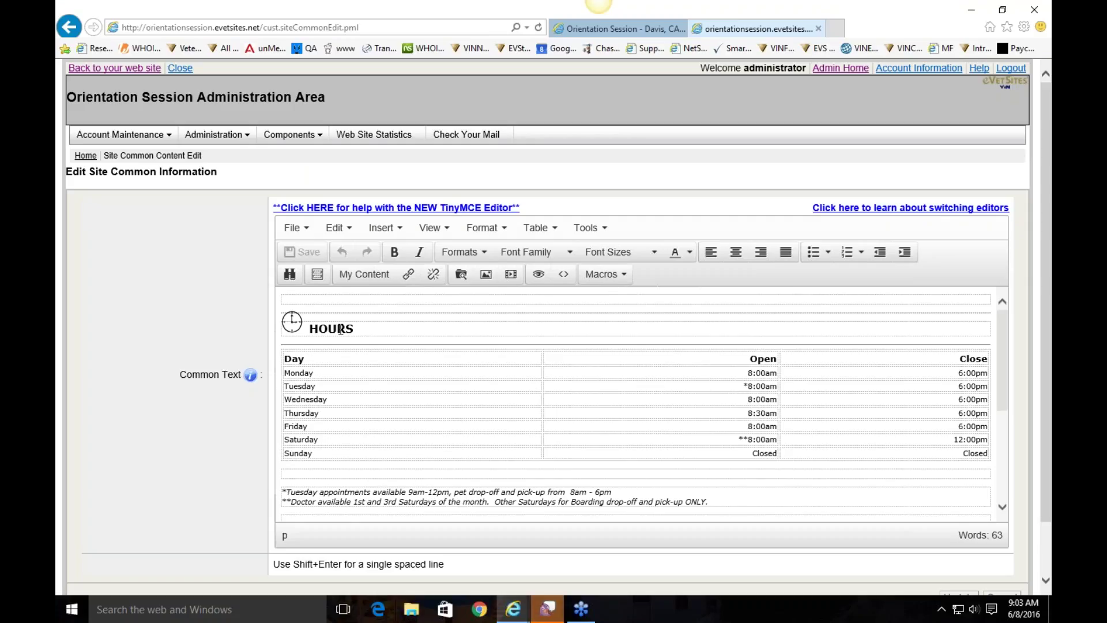
# Set Monday's opening time in the hours table to 7:00am.
pyautogui.click(751, 373)
pyautogui.press('BackSpace')
pyautogui.write('7')
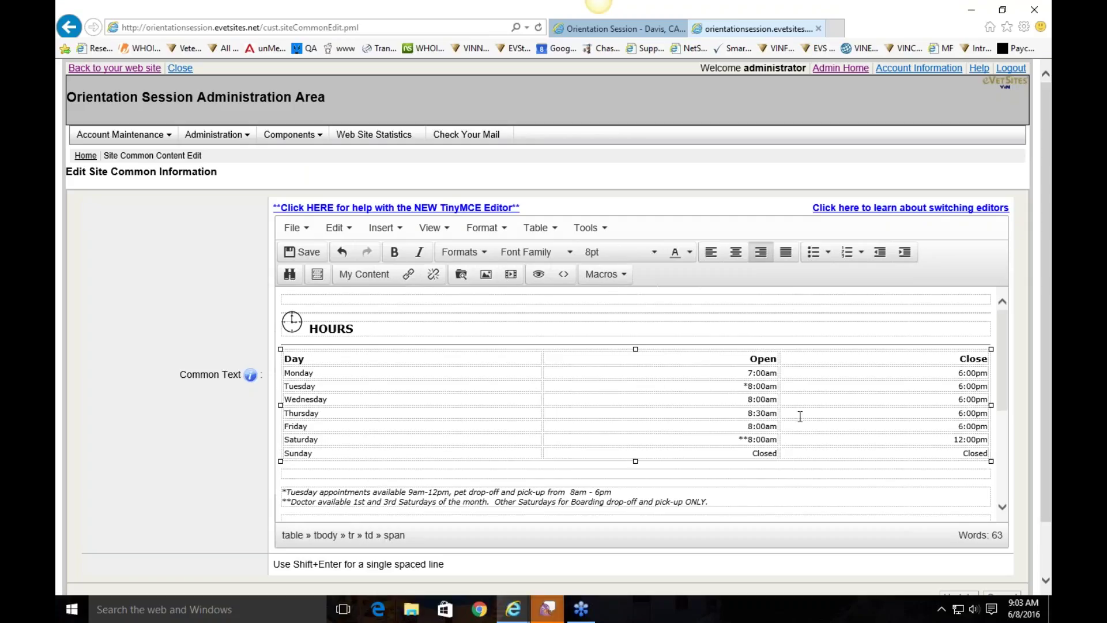
# Review the social media icons, the Get Directions link and the blank line above the hours in the common text.
pyautogui.scroll(-2, 801, 417)
pyautogui.scroll(-1, 801, 417)
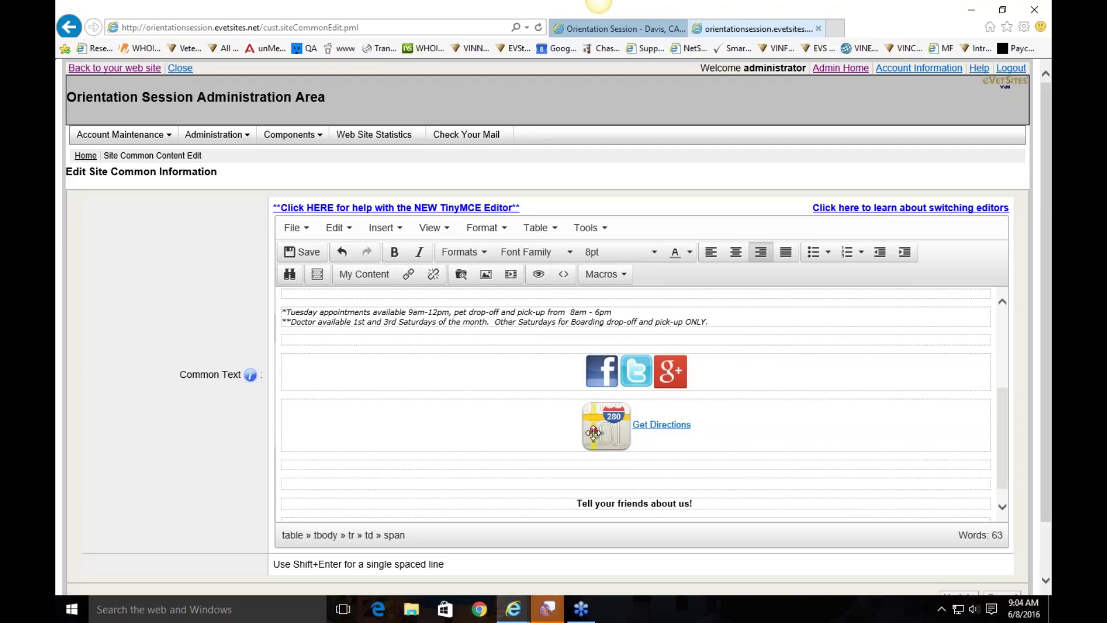
pyautogui.click(710, 425)
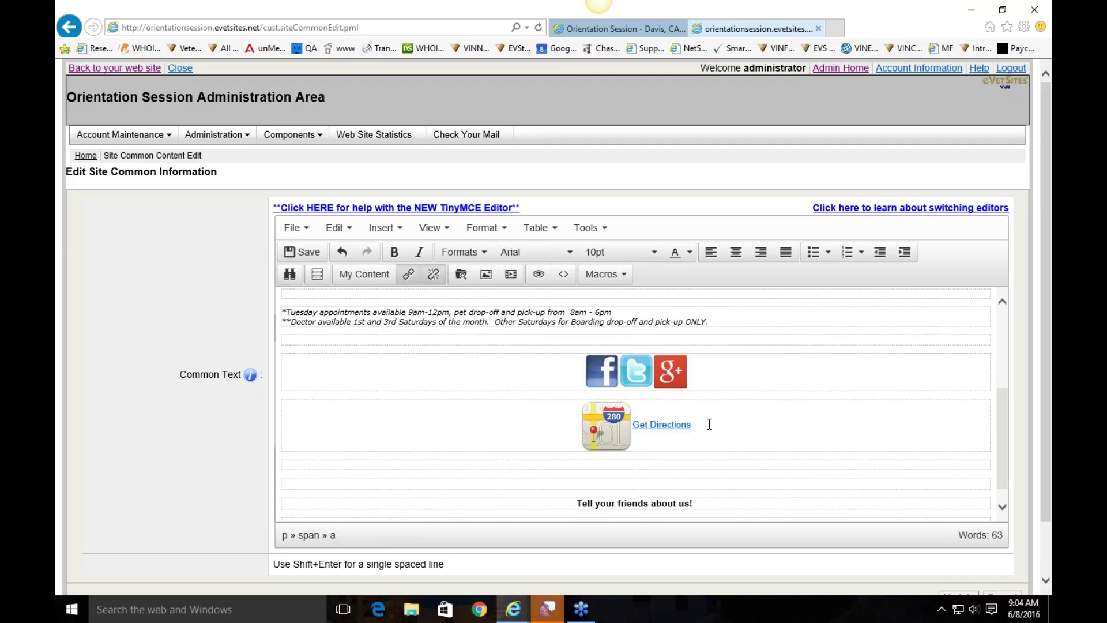
pyautogui.scroll(3, 715, 421)
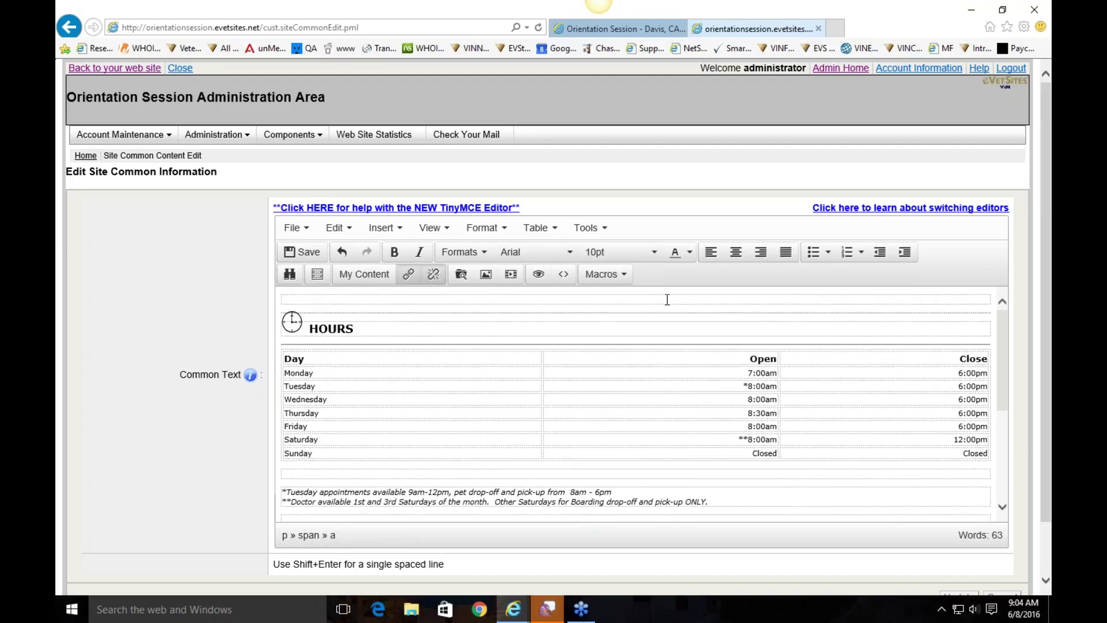
pyautogui.click(667, 299)
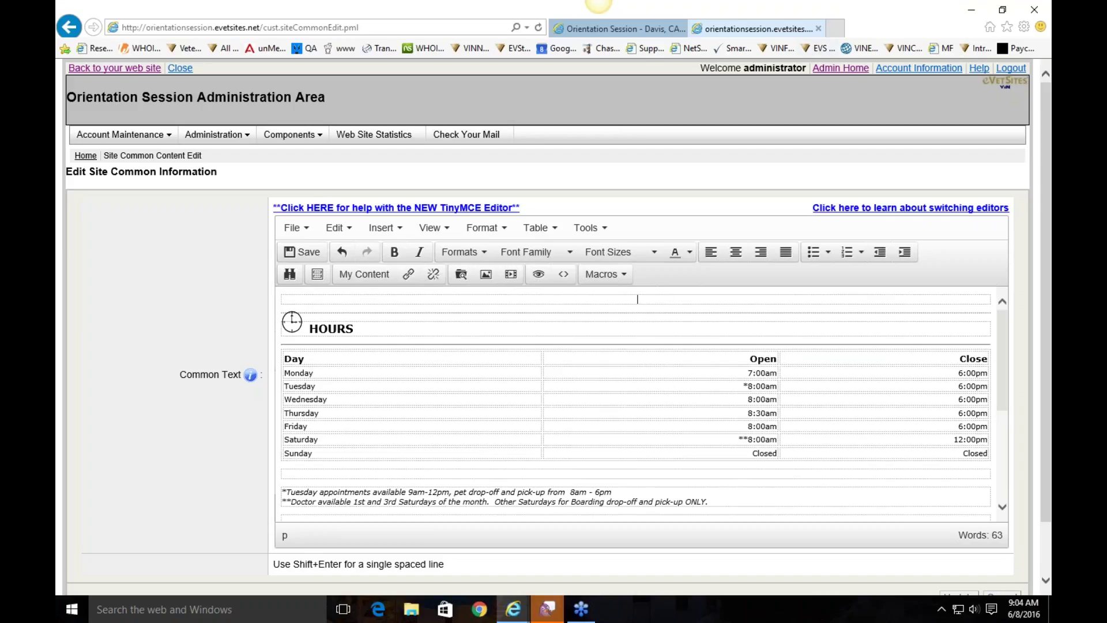
# Return to the administration home page, highlight the current template's name and open the template selection.
pyautogui.click(845, 70)
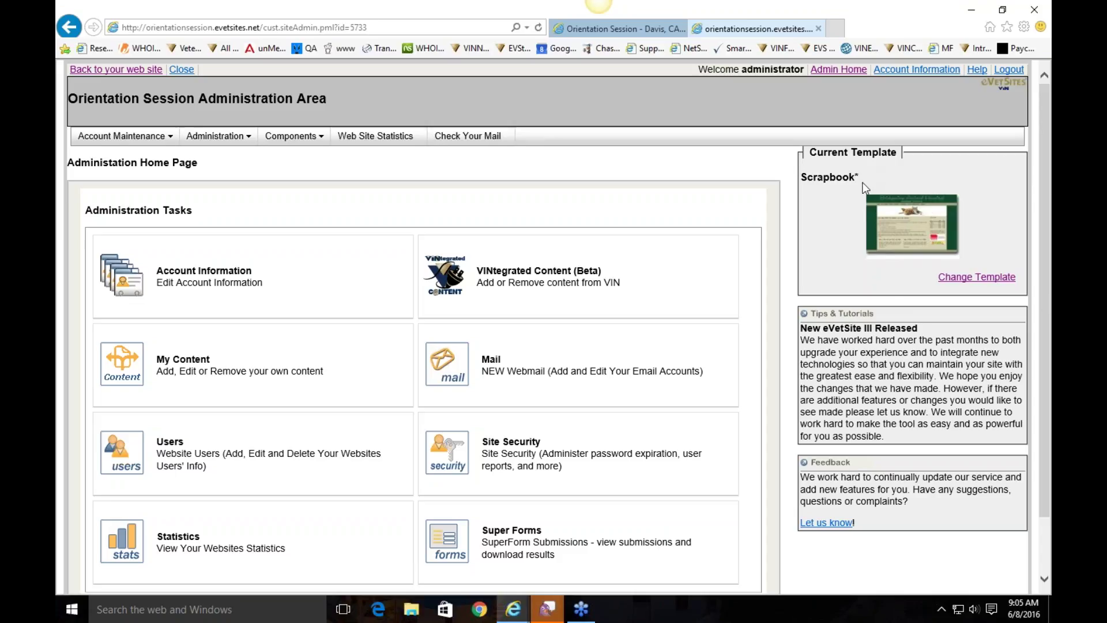
pyautogui.moveTo(863, 182); pyautogui.dragTo(809, 180)
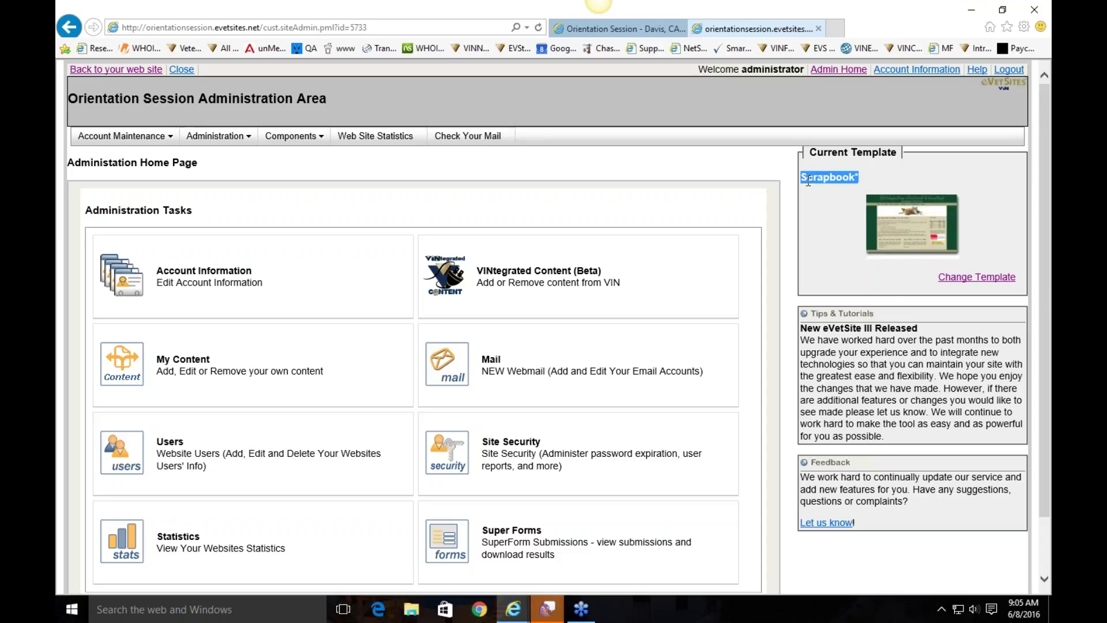
pyautogui.click(840, 200)
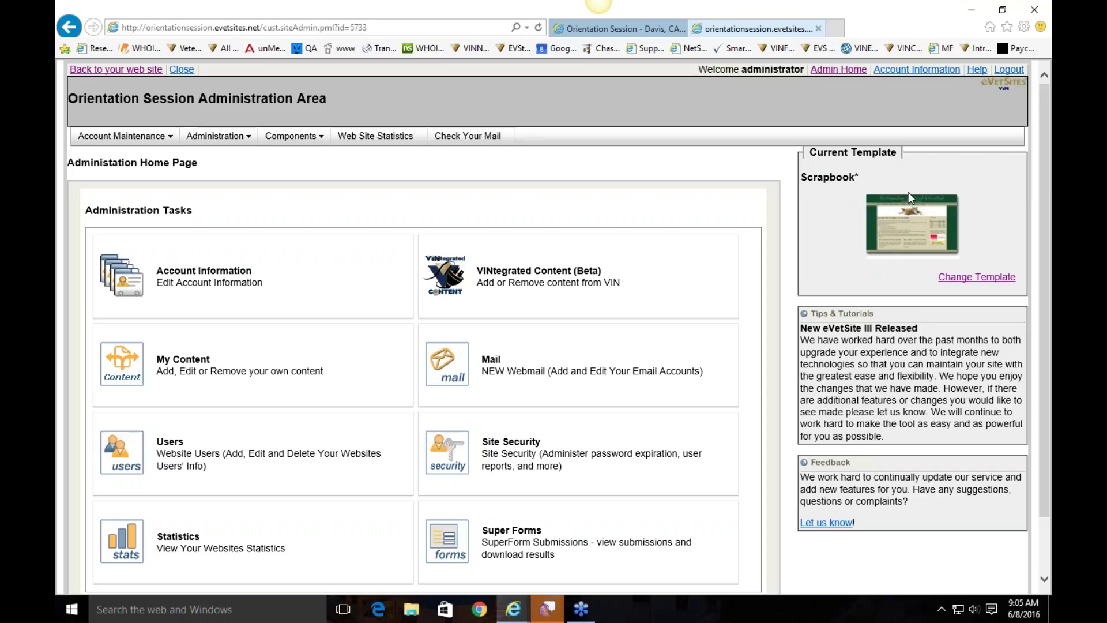
pyautogui.click(979, 280)
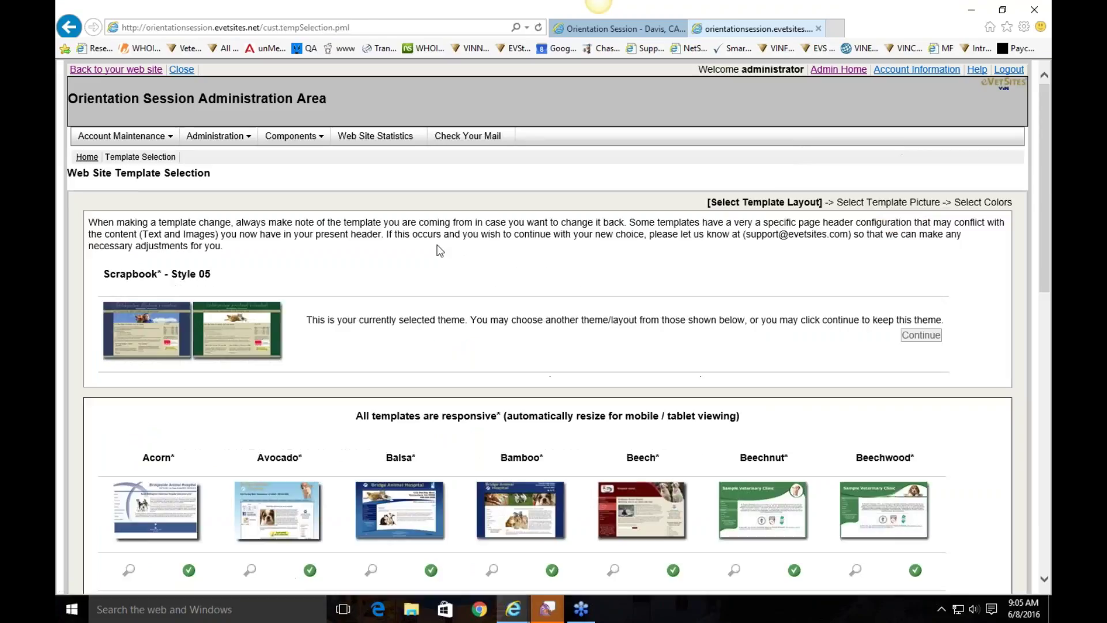
# Browse the available website templates and preview the Beechwood layout.
pyautogui.scroll(-3, 662, 224)
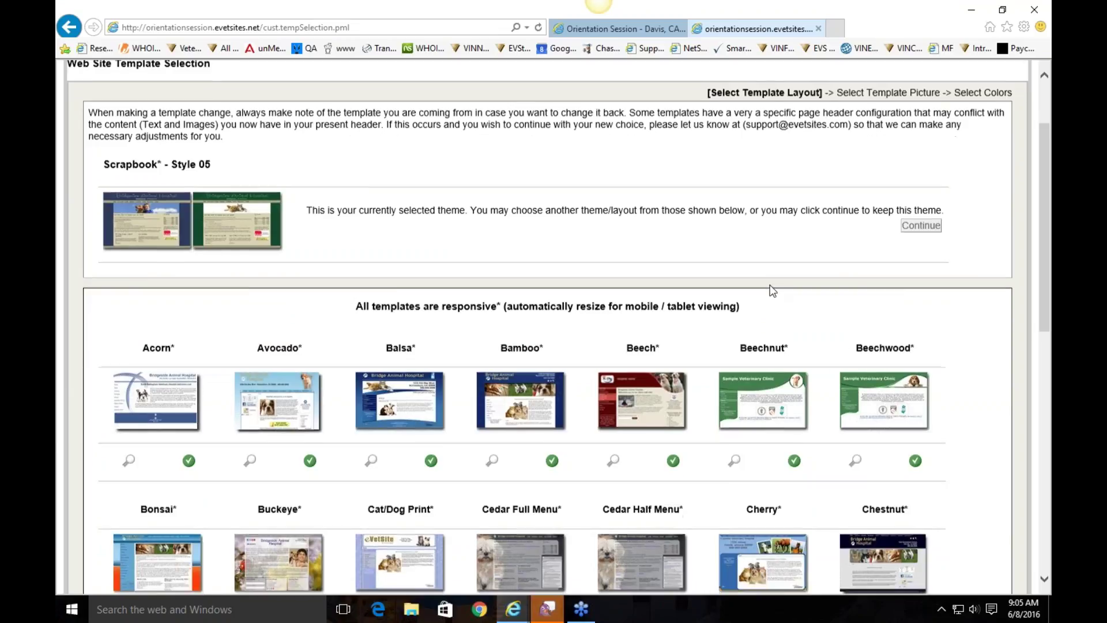
pyautogui.scroll(-3, 242, 145)
pyautogui.scroll(3, 269, 161)
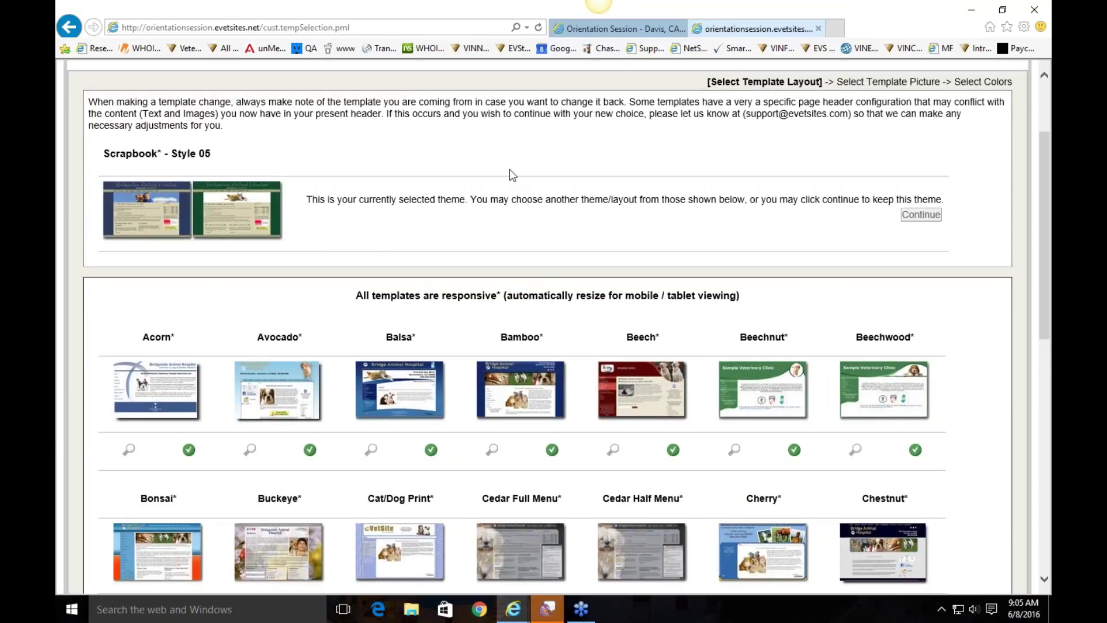
pyautogui.scroll(-4, 512, 175)
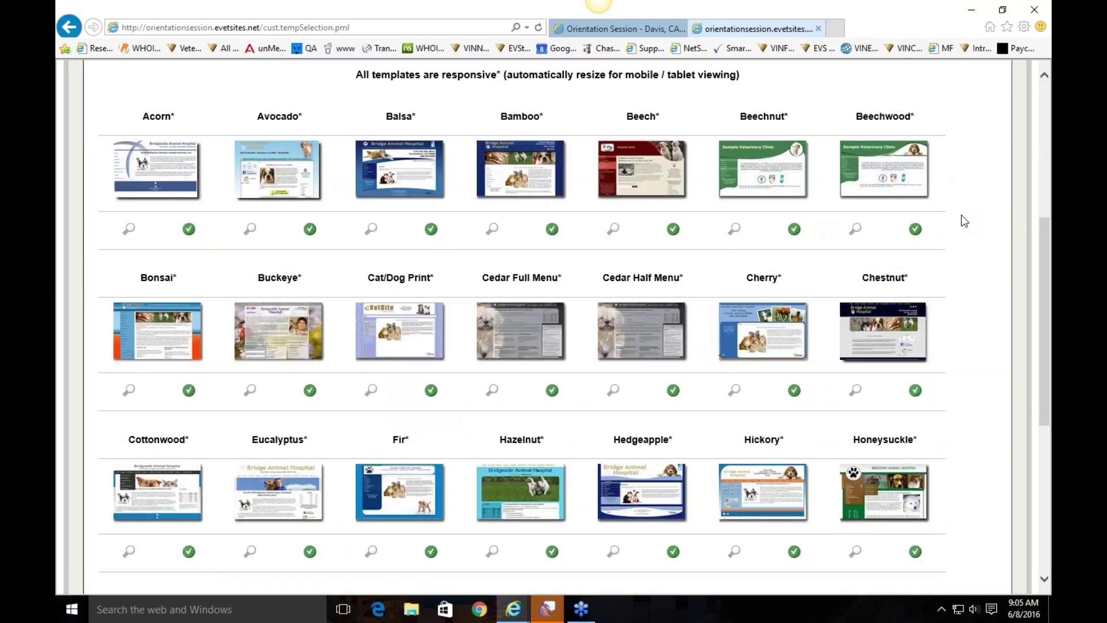
pyautogui.moveTo(885, 190)
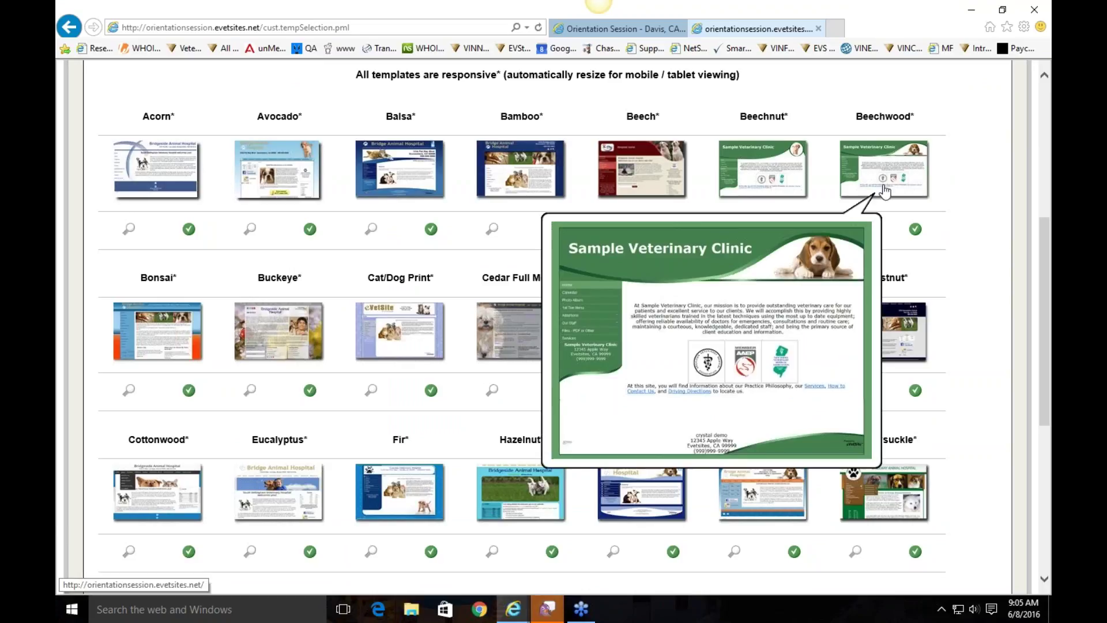
# Preview the Beechnut, Bamboo, Balsa, Avocado and Buckeye template layouts.
pyautogui.moveTo(783, 179)
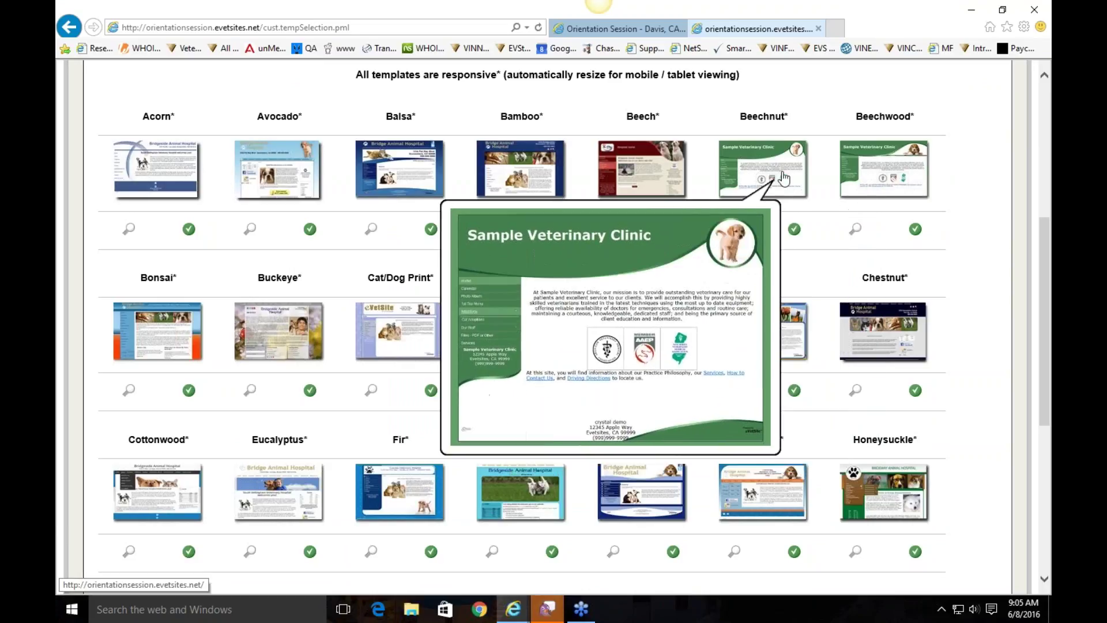
pyautogui.moveTo(531, 185)
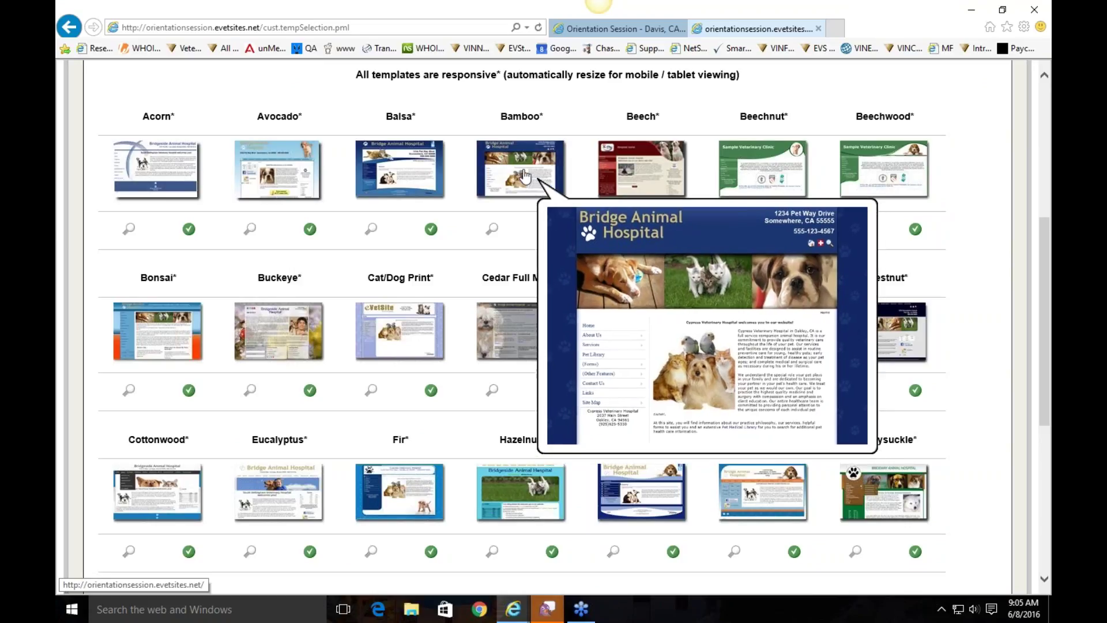
pyautogui.moveTo(423, 180)
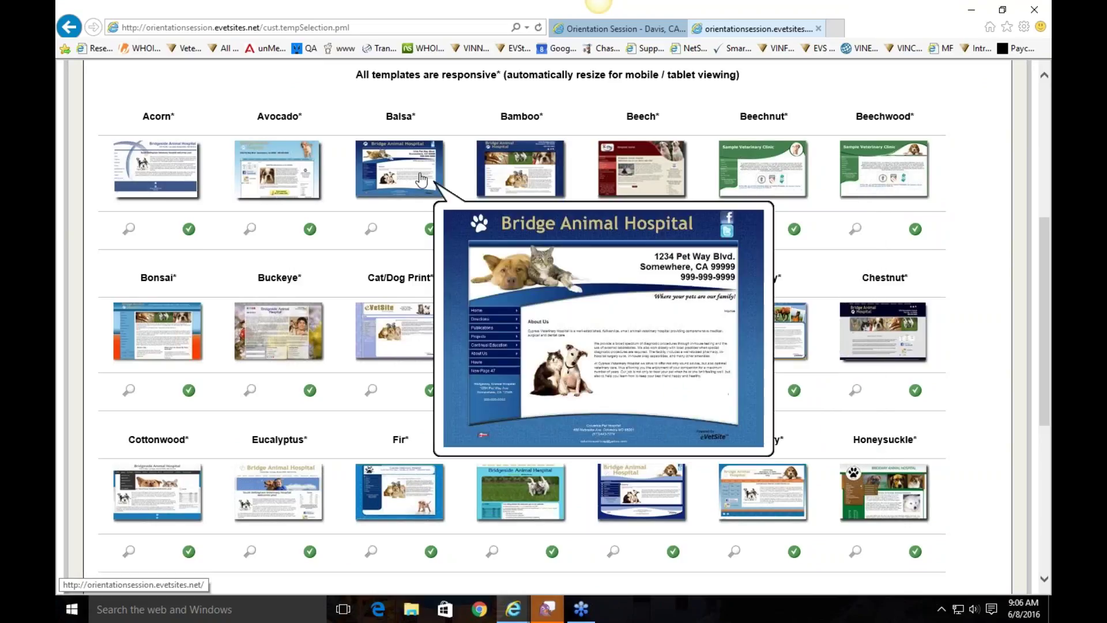
pyautogui.moveTo(304, 180)
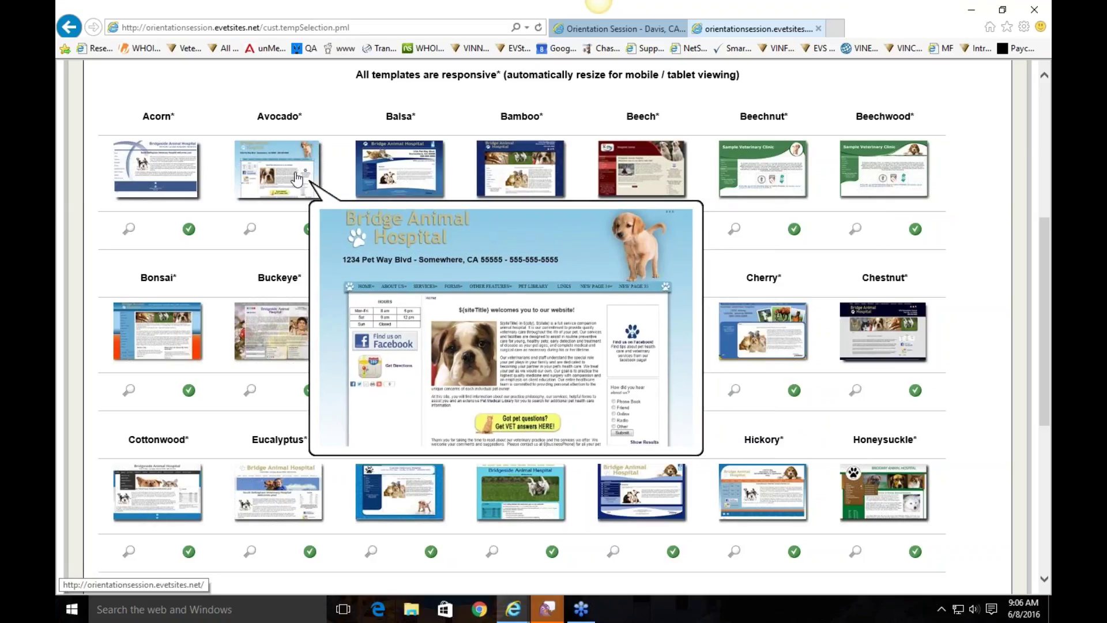
pyautogui.moveTo(300, 309)
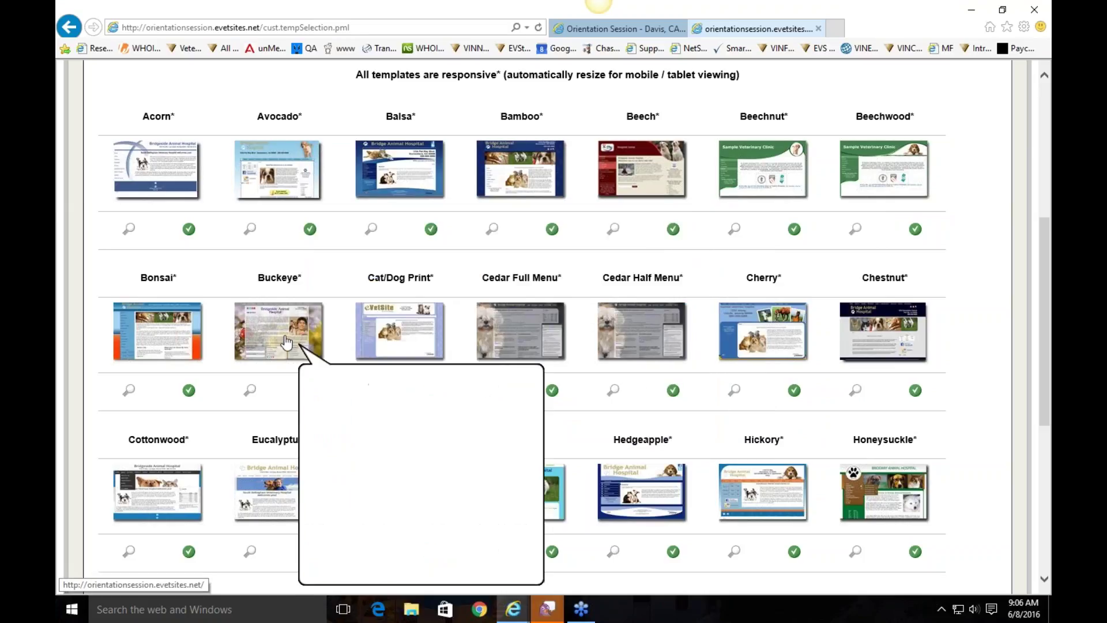
pyautogui.moveTo(368, 165)
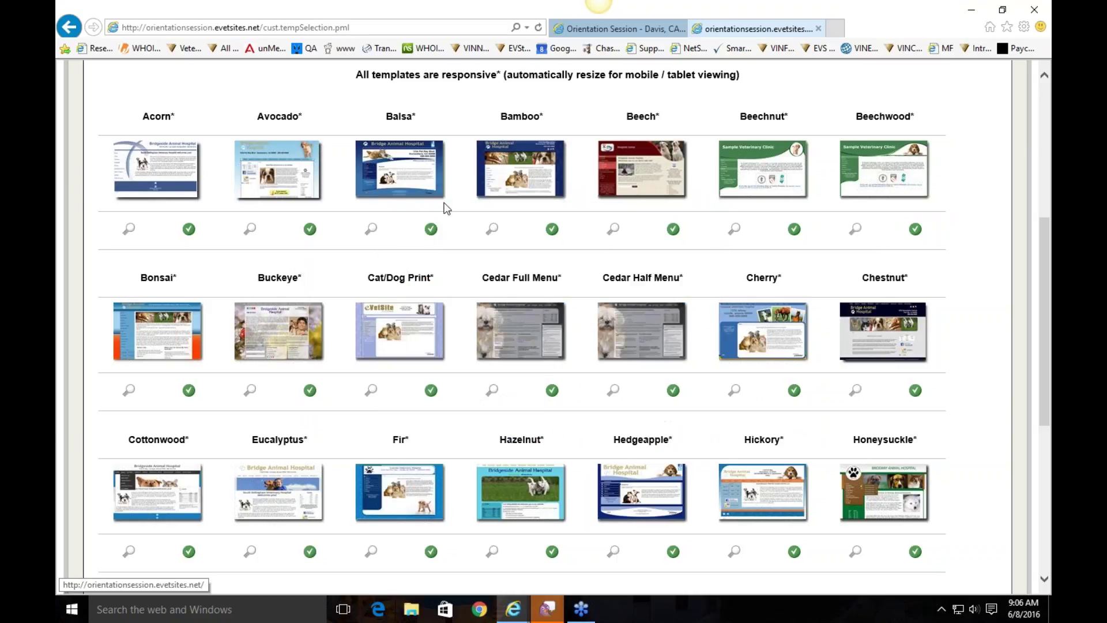
pyautogui.scroll(-2, 515, 276)
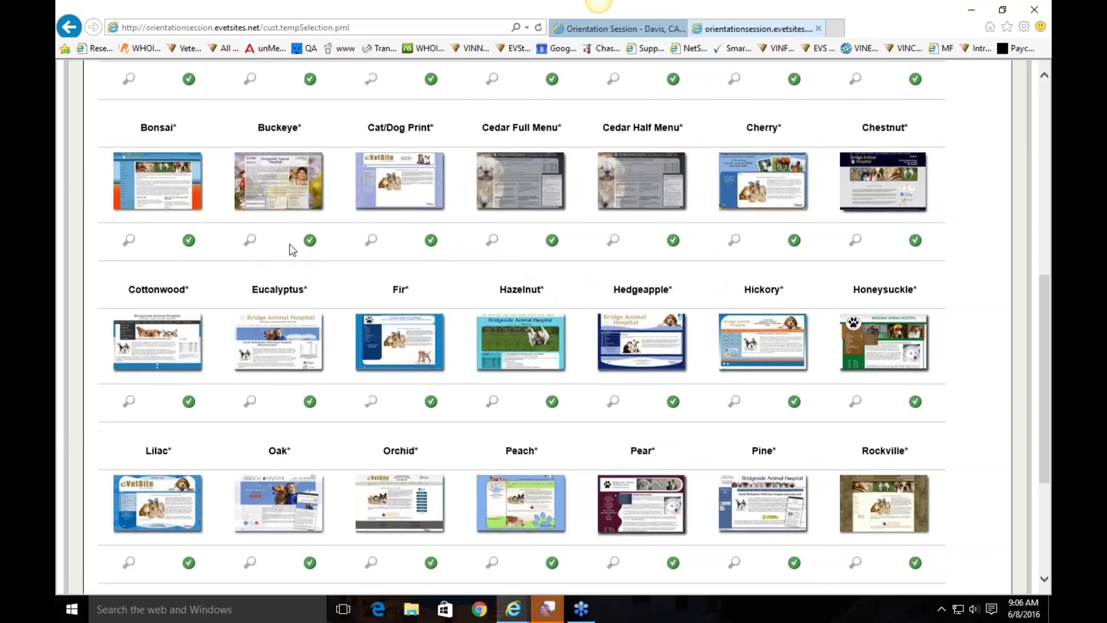
pyautogui.scroll(-1, 290, 244)
pyautogui.click(173, 311)
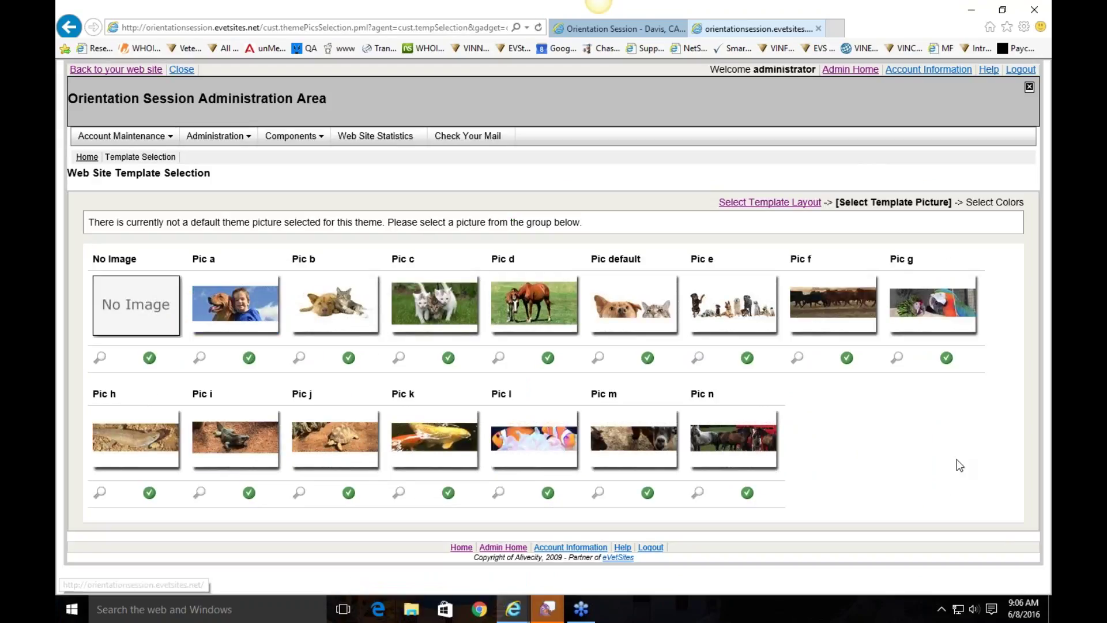
pyautogui.click(770, 203)
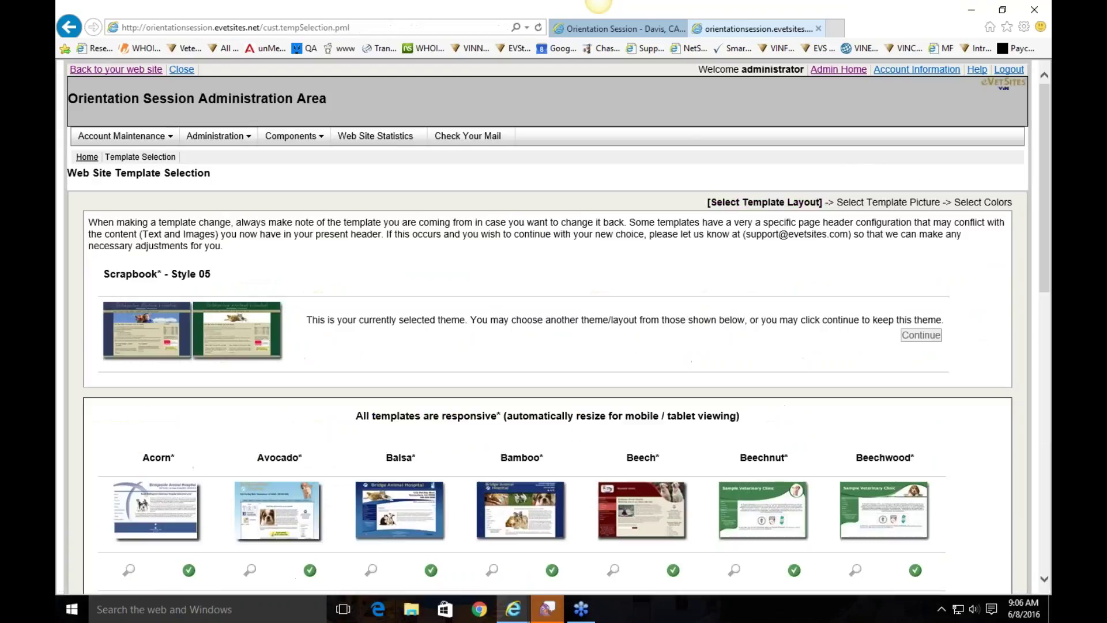
# Apply the Cottonwood template with the Pic default picture and the Style 04 colors.
pyautogui.scroll(-5, 591, 345)
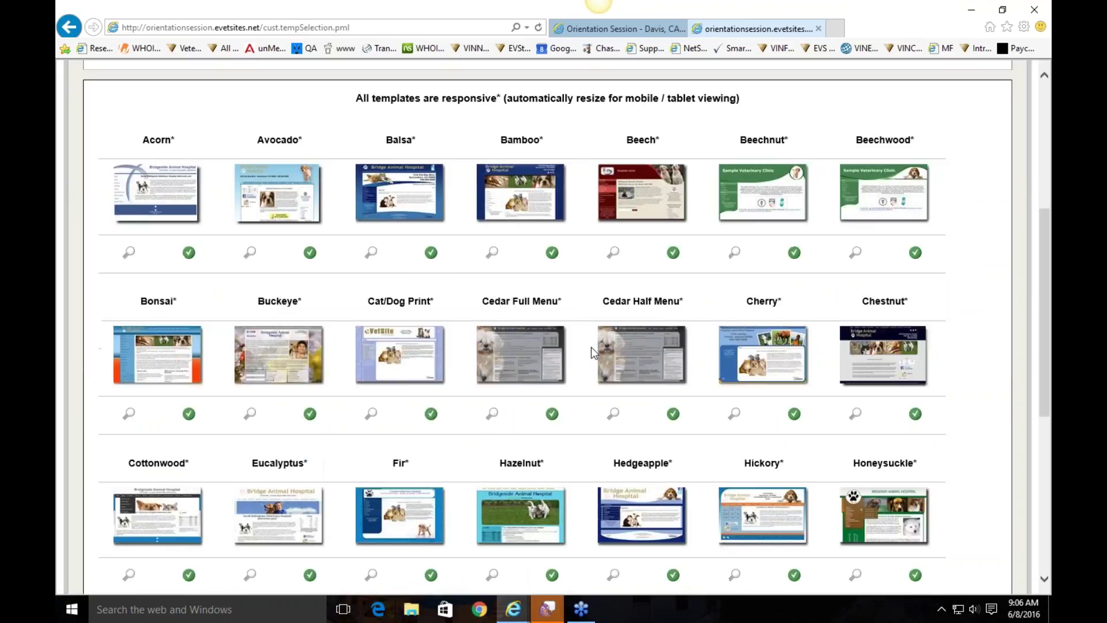
pyautogui.click(189, 410)
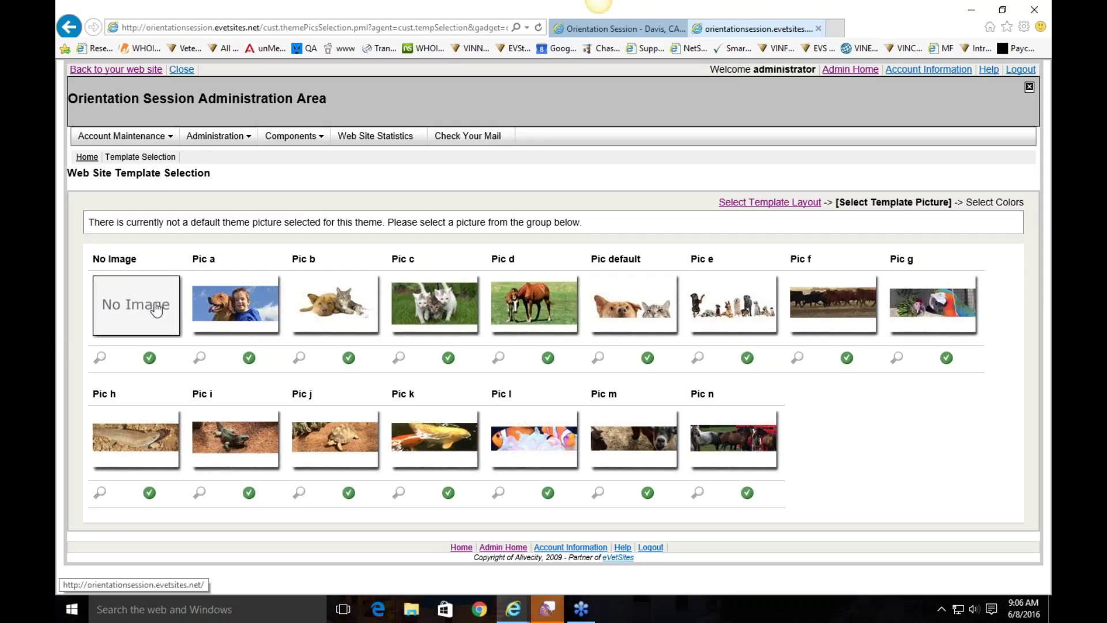
pyautogui.click(642, 309)
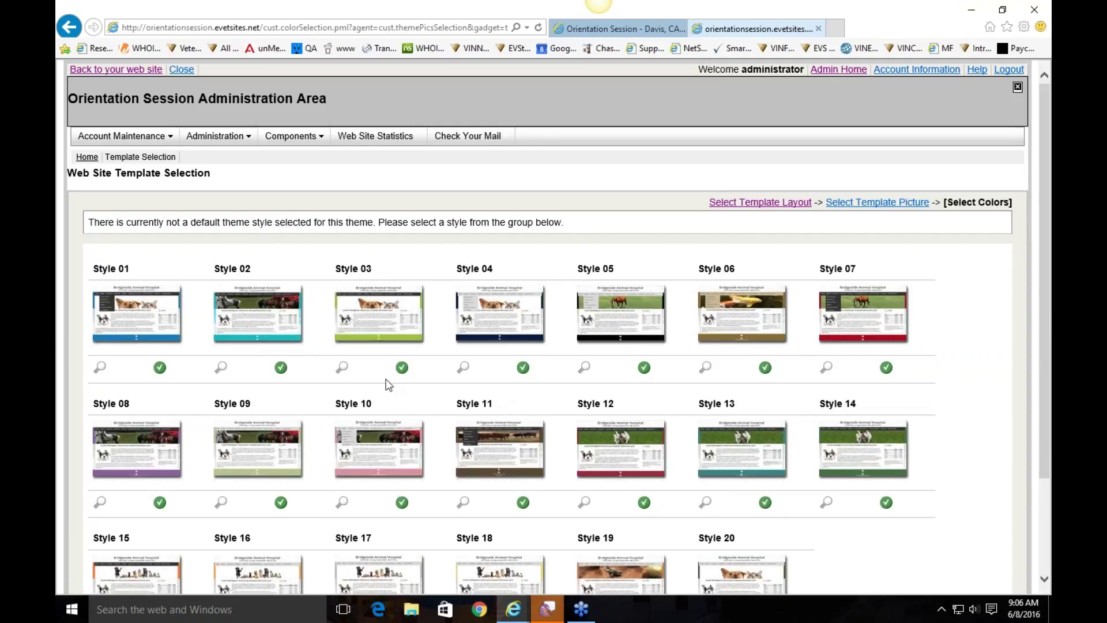
pyautogui.scroll(-2, 386, 383)
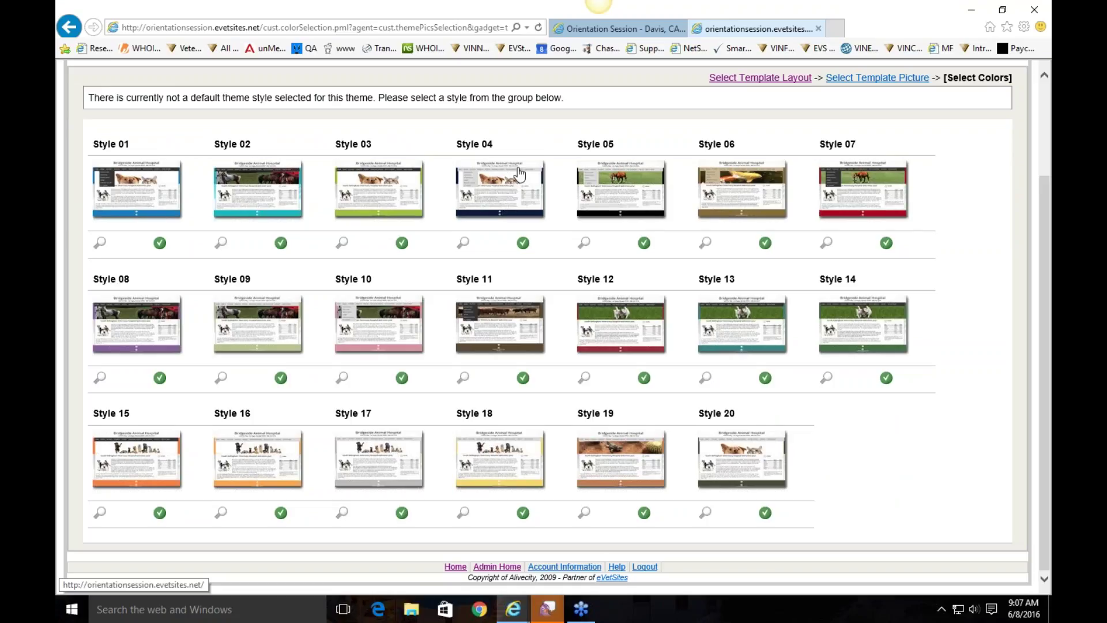
pyautogui.click(501, 193)
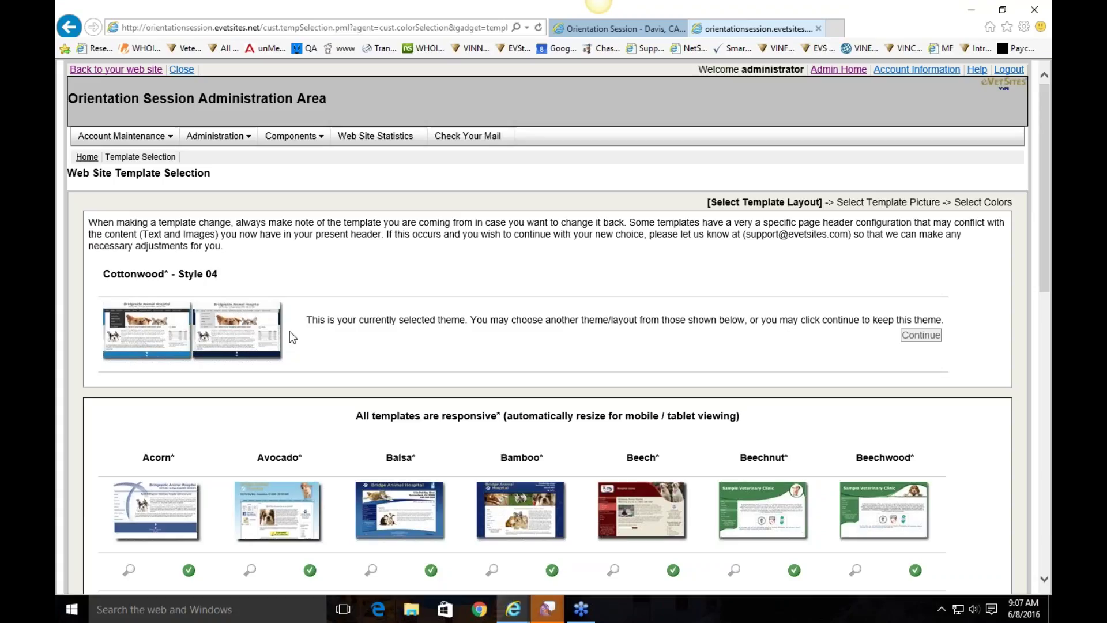
# Go back to the website and examine the home page in the new template, from the header to the footer.
pyautogui.click(114, 69)
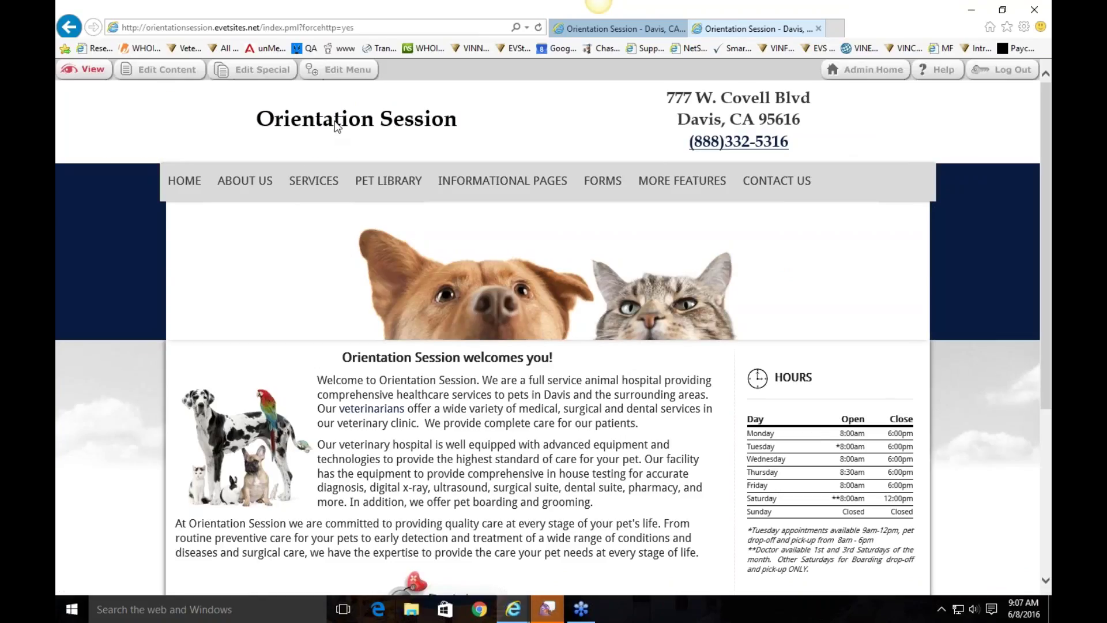
pyautogui.scroll(-5, 893, 380)
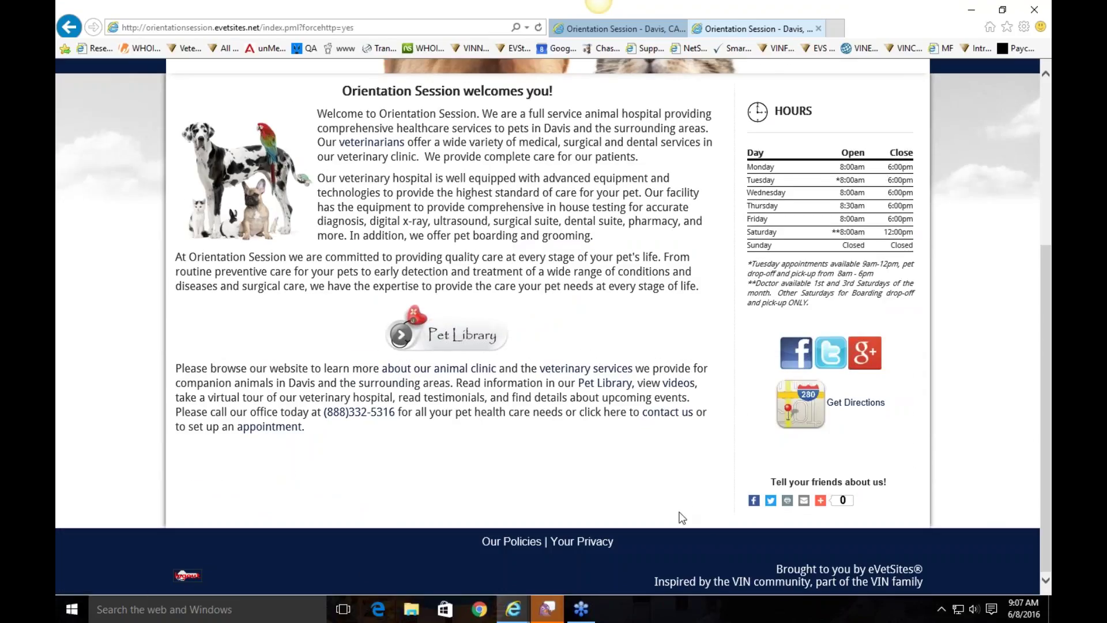
pyautogui.click(652, 420)
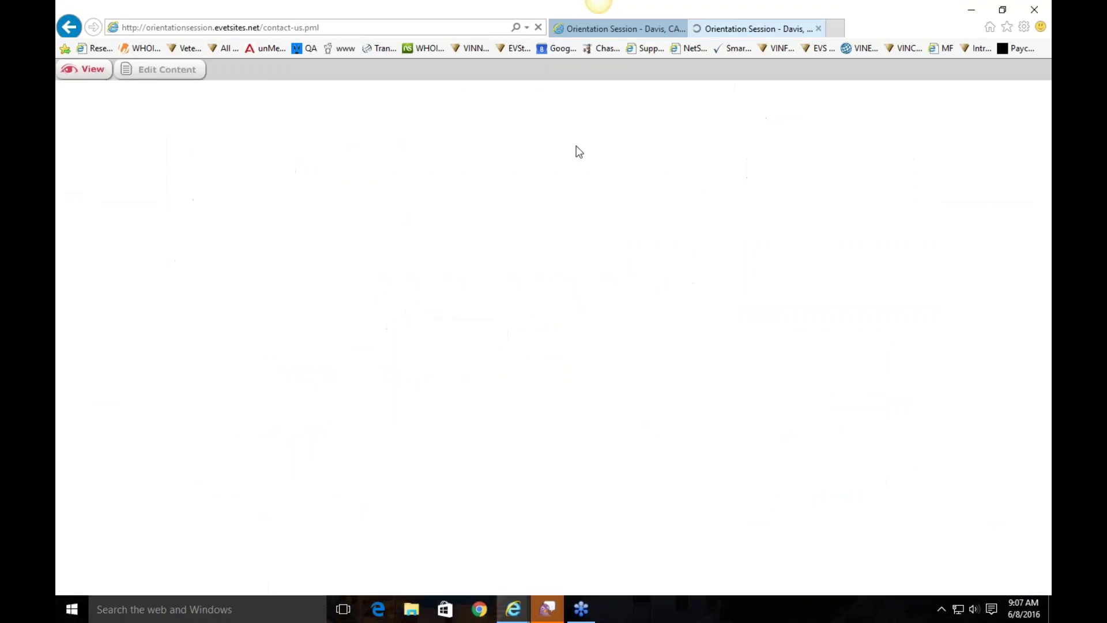
pyautogui.hotkey('alt', 'Left')
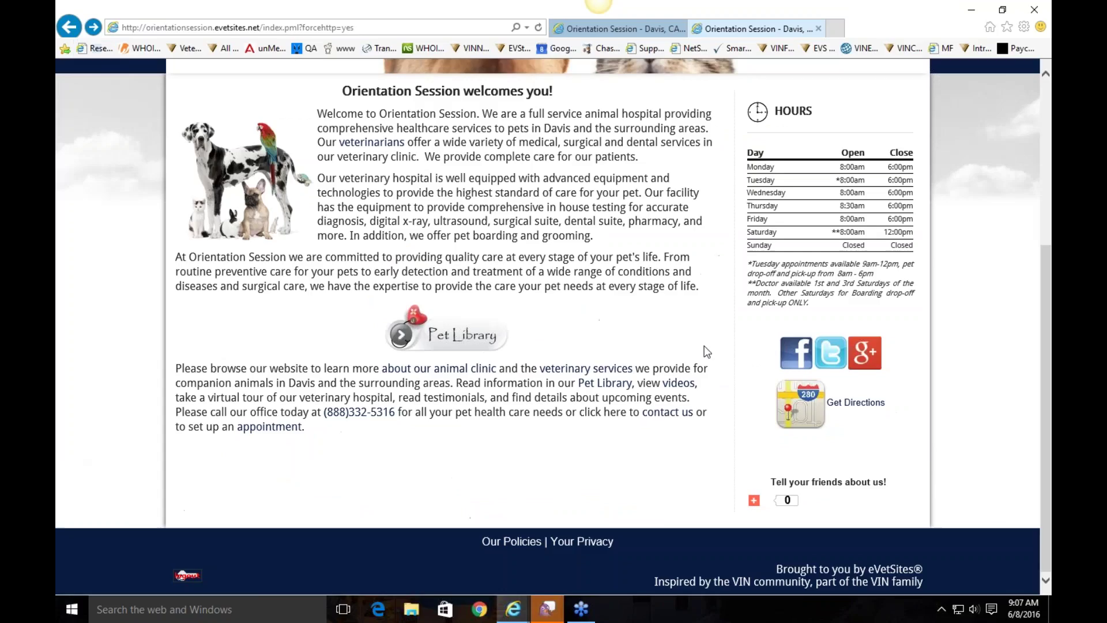
pyautogui.scroll(5, 589, 346)
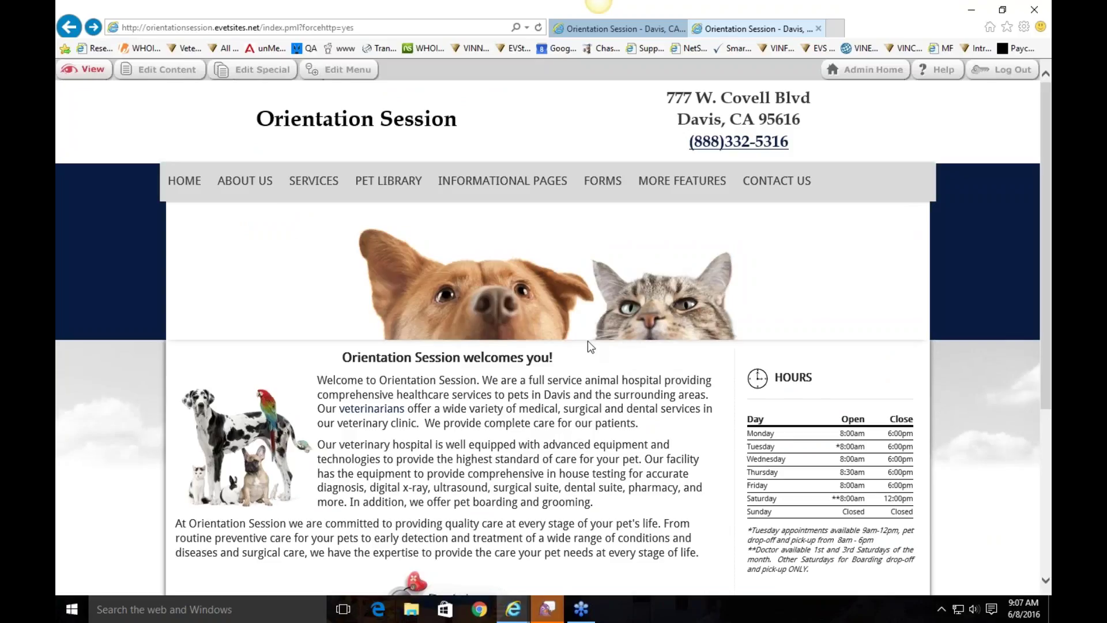
pyautogui.scroll(-2, 587, 341)
pyautogui.scroll(-1, 587, 341)
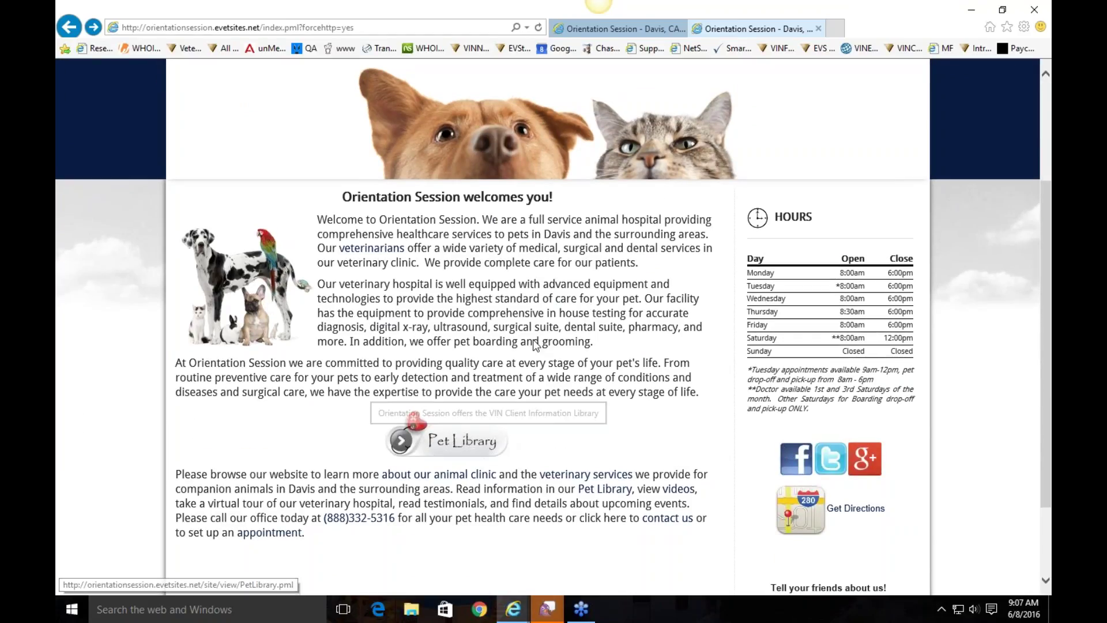
pyautogui.scroll(3, 535, 345)
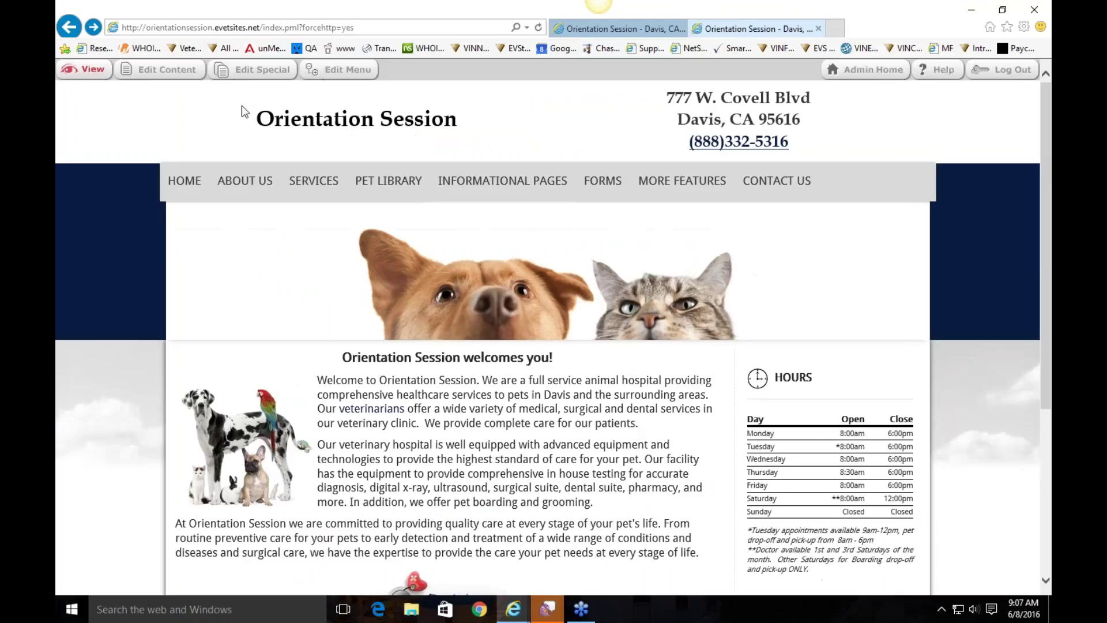
# Open the home page content for editing and set the welcome heading to Arial Black at 18pt.
pyautogui.click(179, 74)
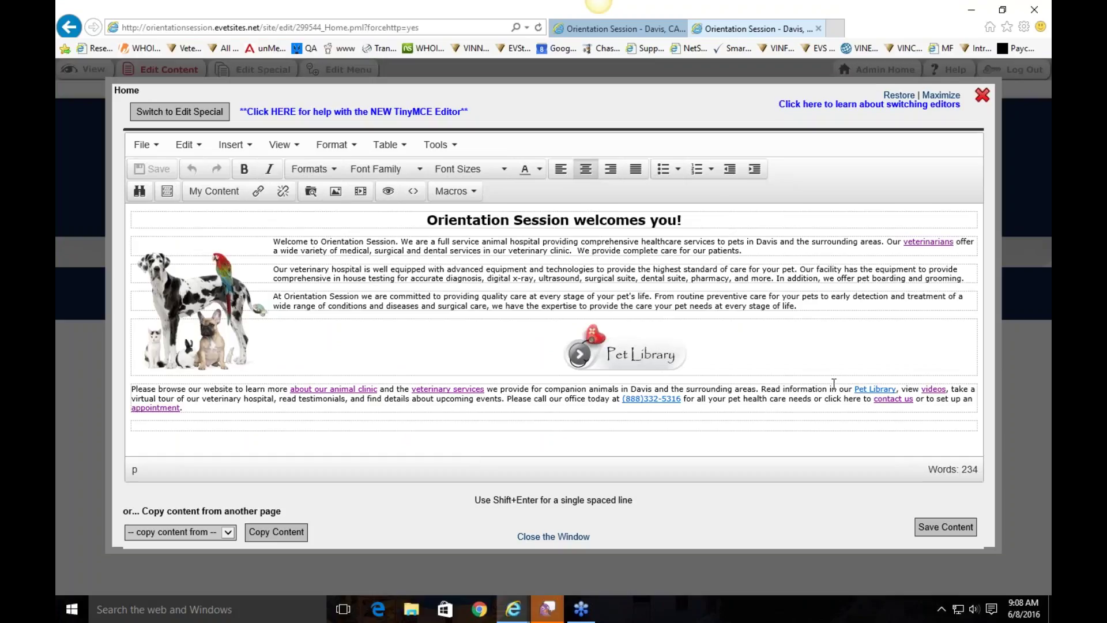
pyautogui.click(702, 218)
pyautogui.moveTo(701, 218); pyautogui.dragTo(424, 229)
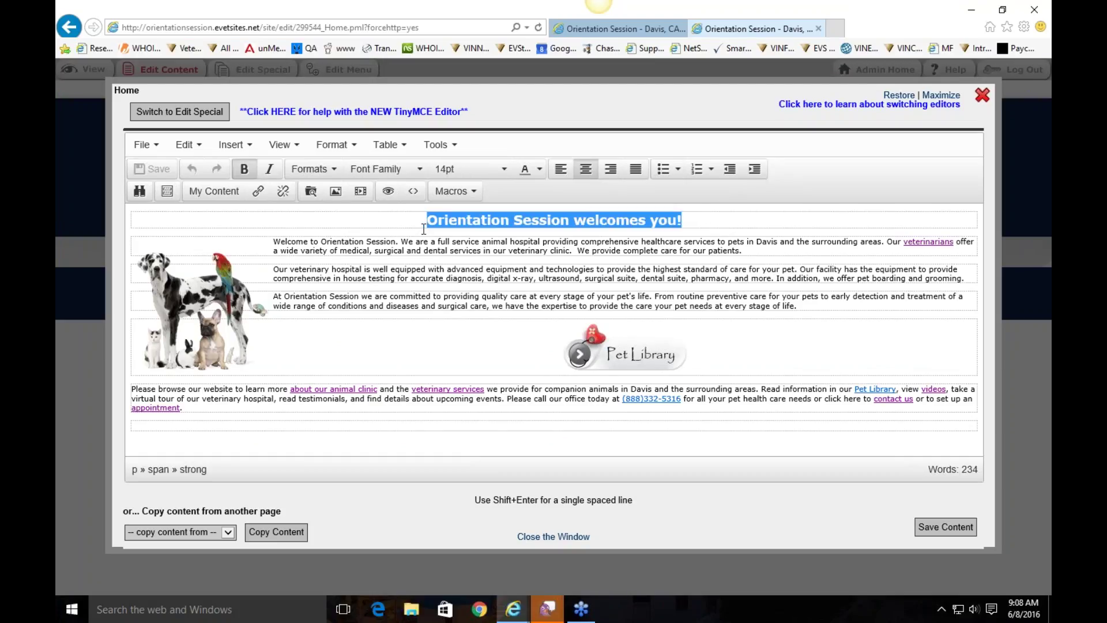
pyautogui.click(473, 168)
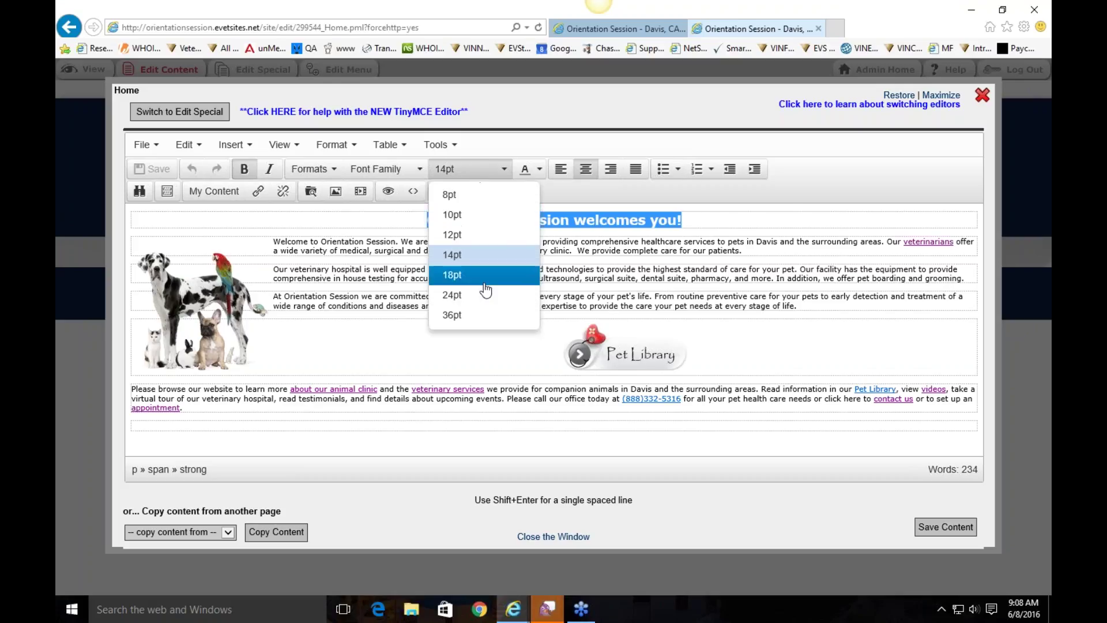
pyautogui.click(540, 173)
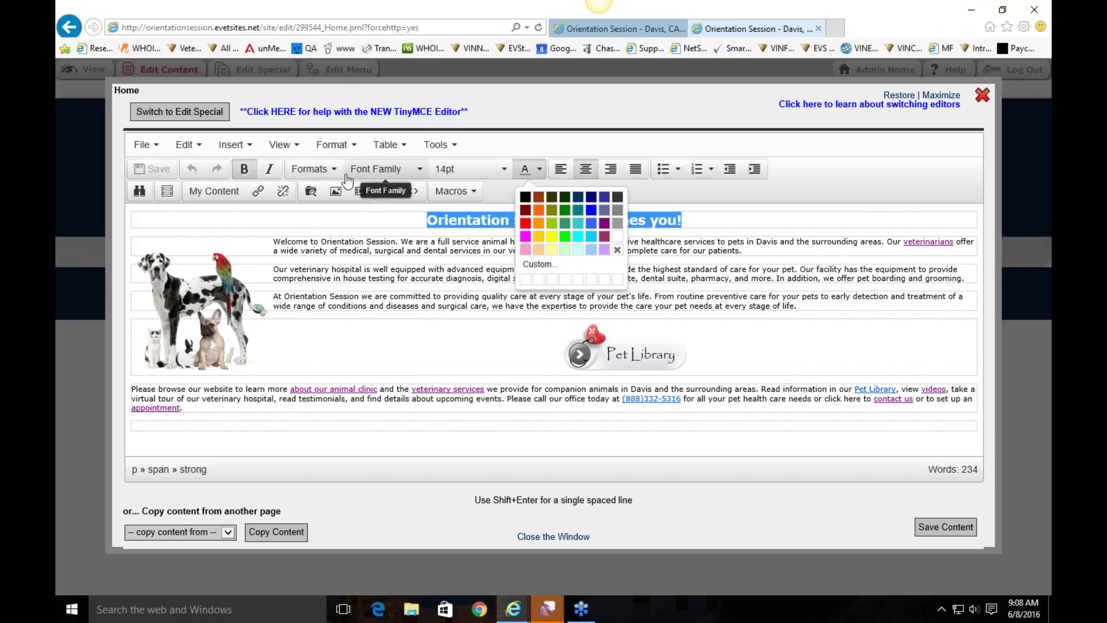
pyautogui.click(367, 169)
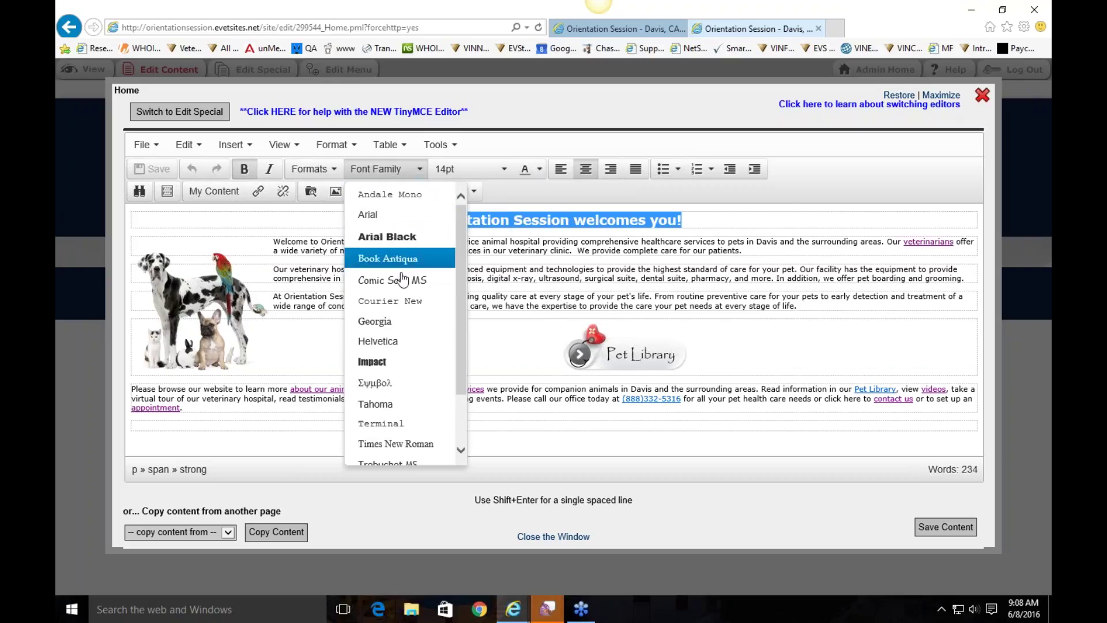
pyautogui.click(424, 236)
pyautogui.click(504, 170)
pyautogui.click(483, 283)
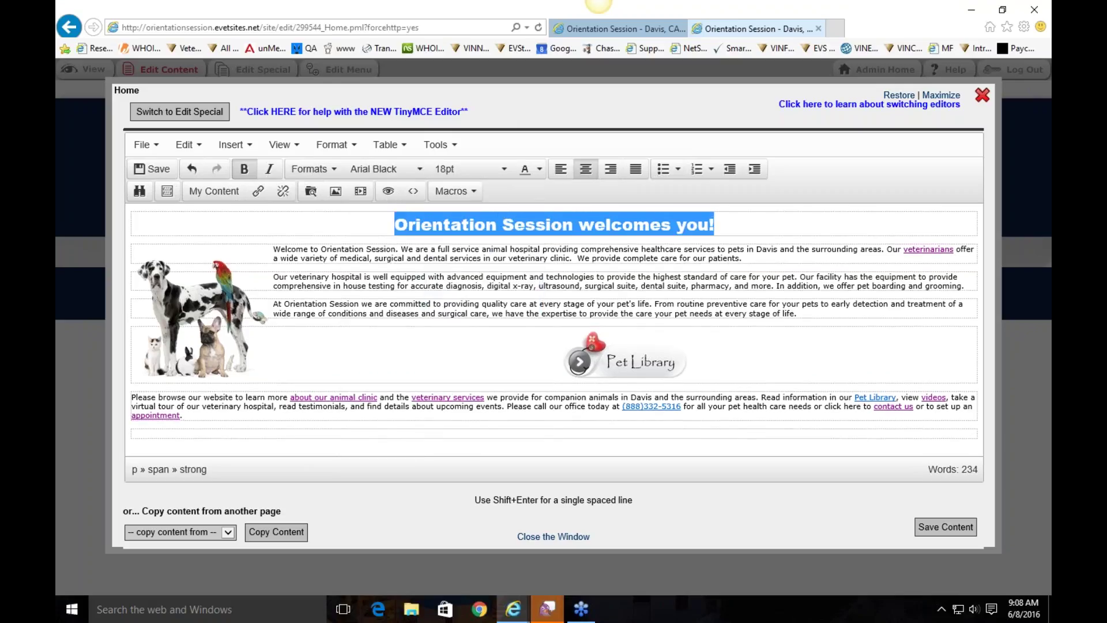
# Change the welcome heading's text color to dark blue.
pyautogui.click(539, 169)
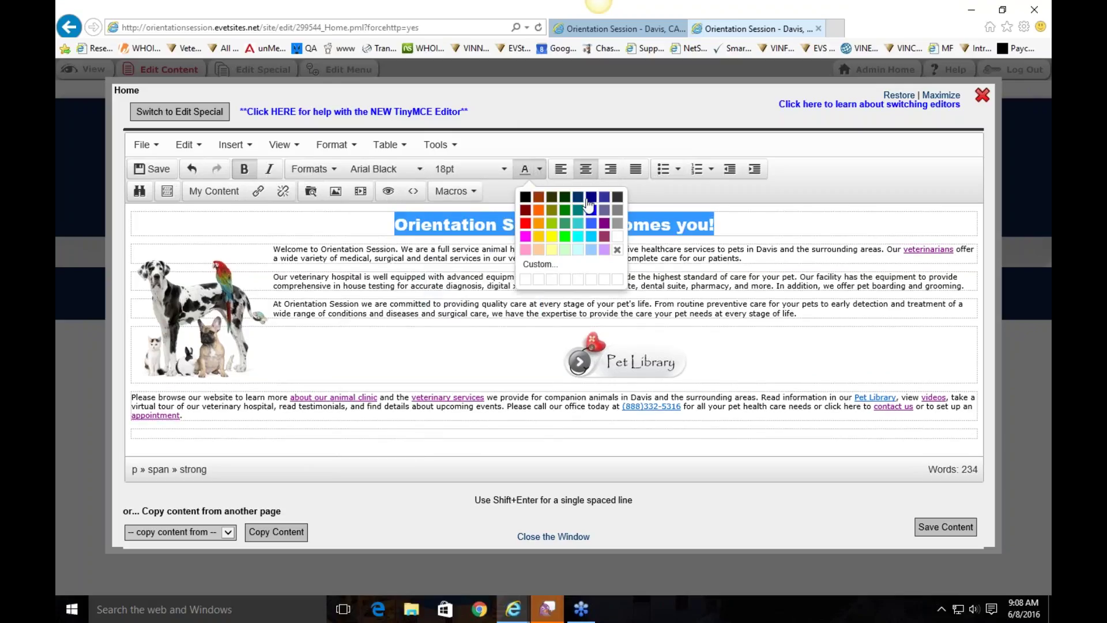
pyautogui.click(590, 198)
pyautogui.click(722, 227)
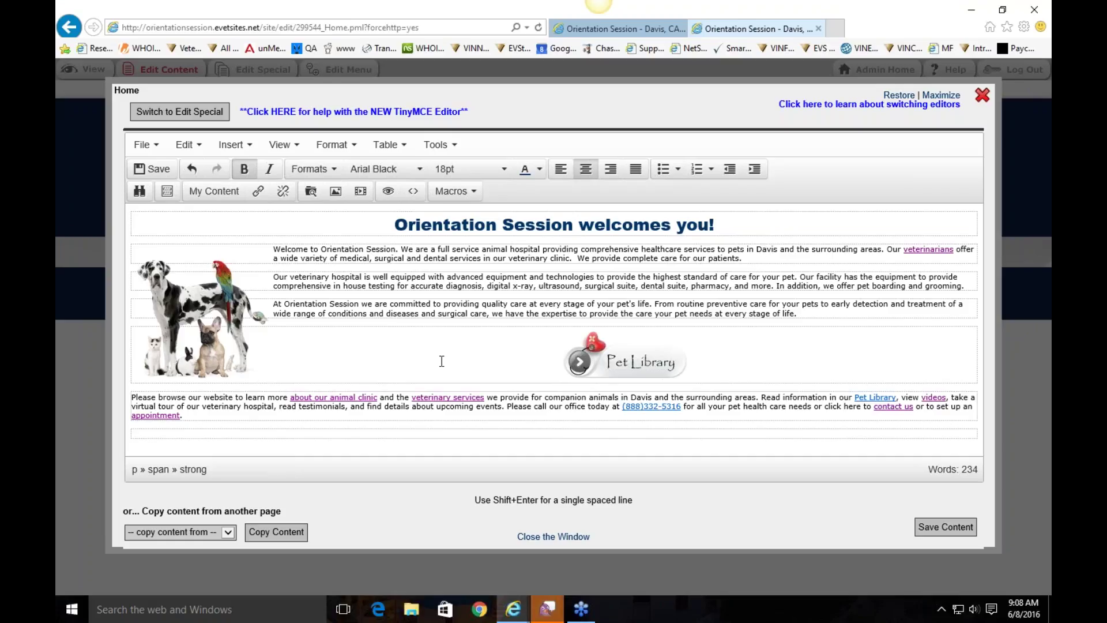
# Start inserting an image in the empty paragraph at the end of the home page and browse the site's files for its source.
pyautogui.click(201, 435)
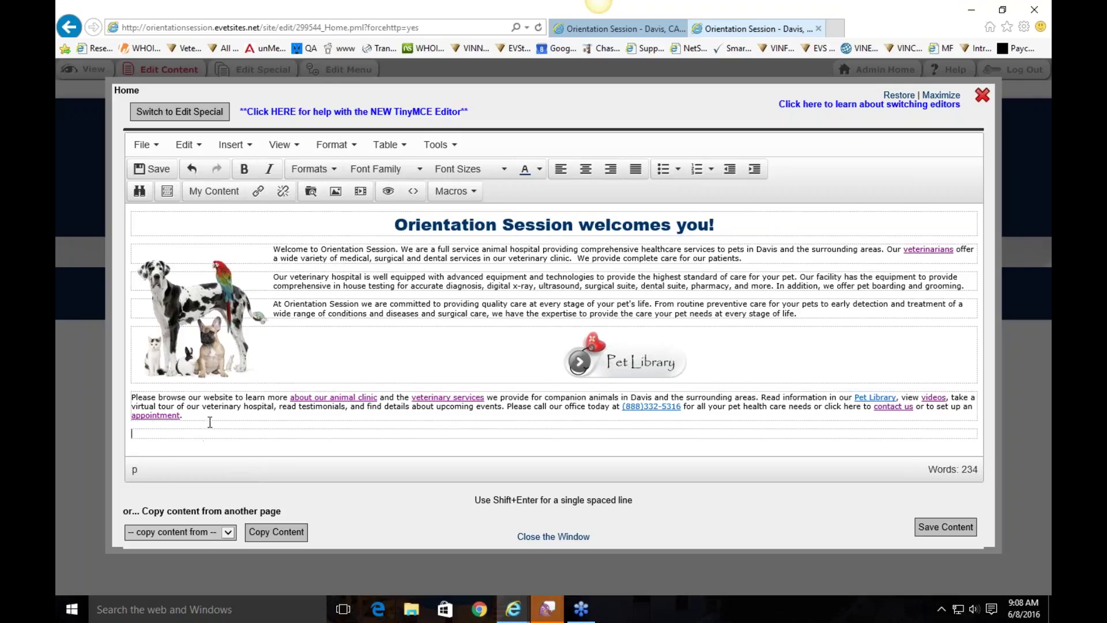
pyautogui.click(176, 280)
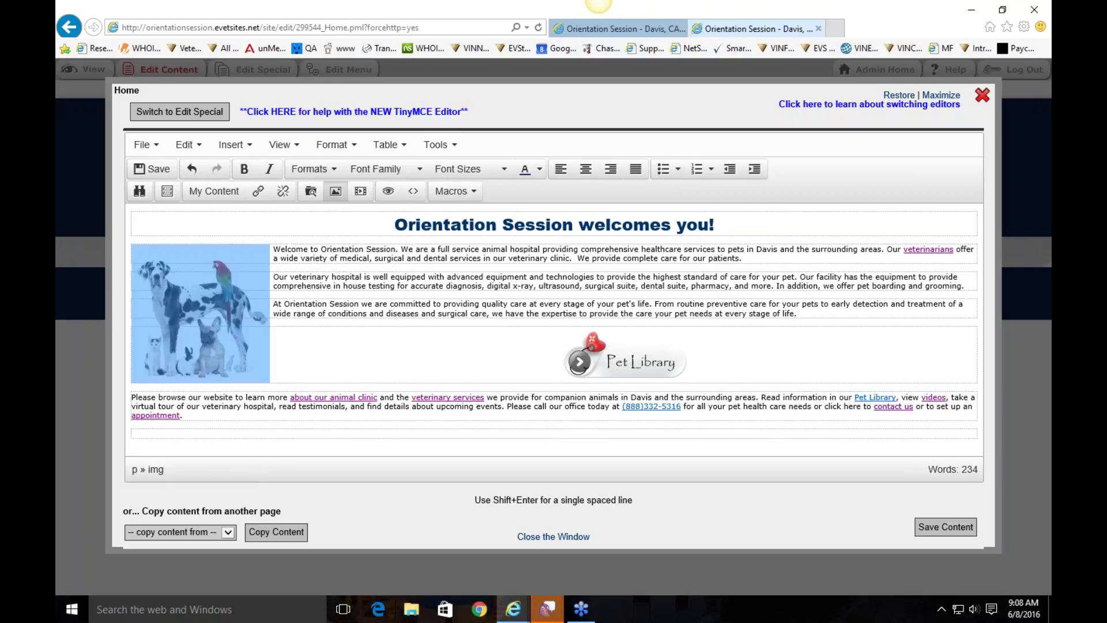
pyautogui.click(199, 436)
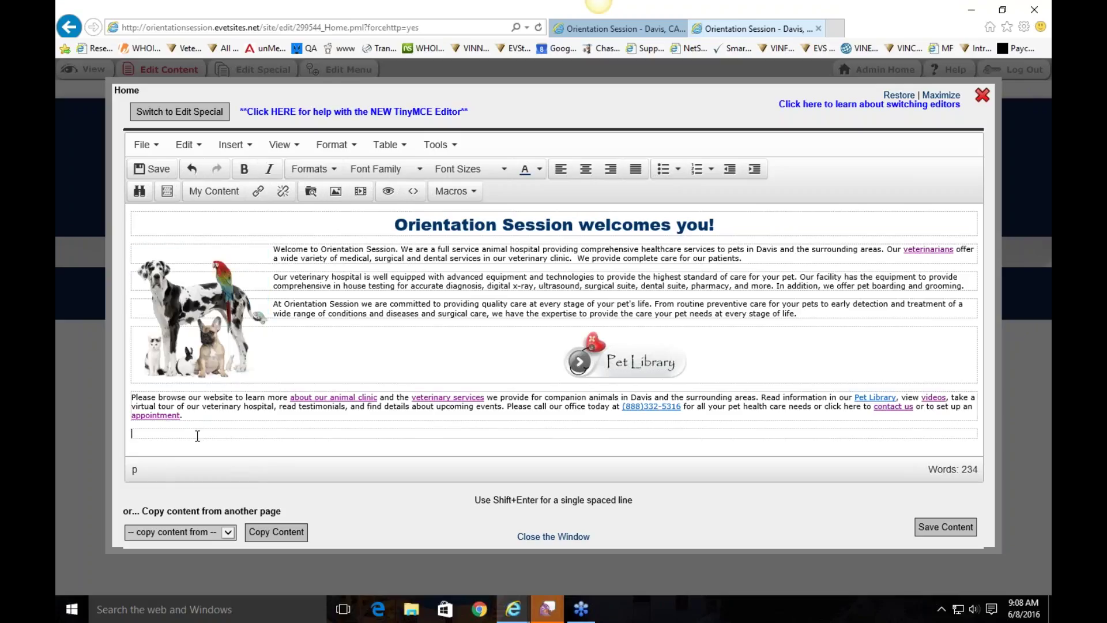
pyautogui.rightClick(142, 433)
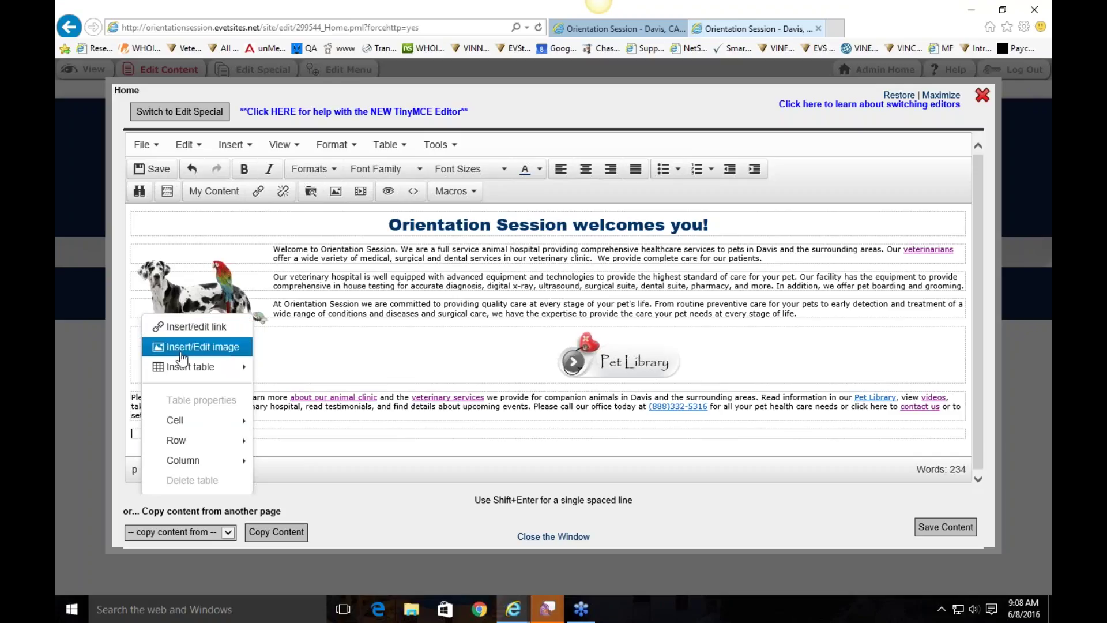
pyautogui.click(206, 349)
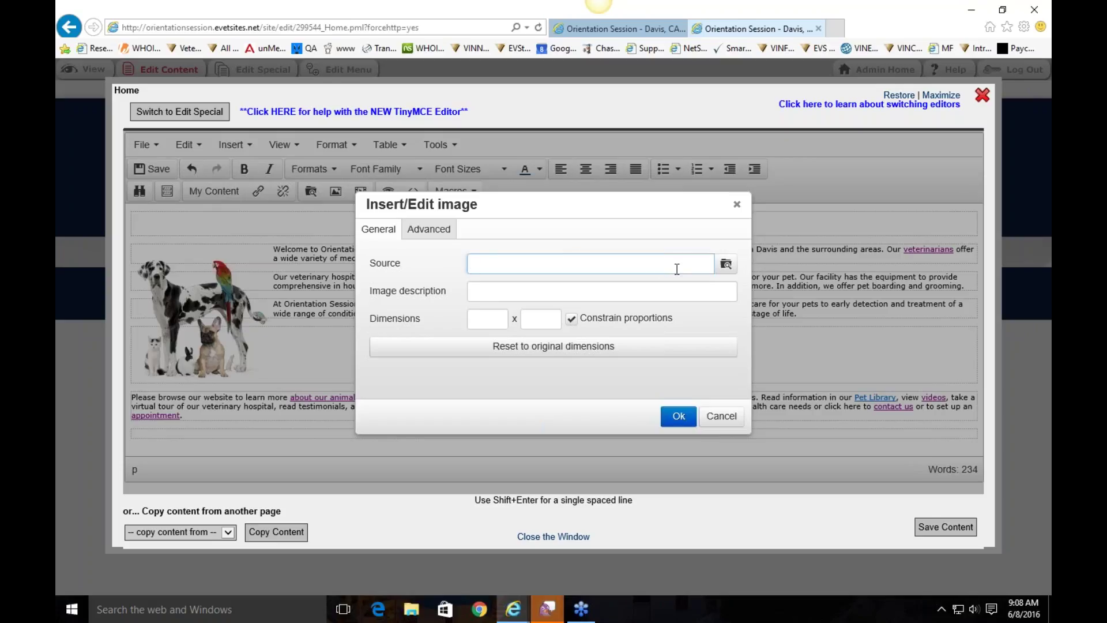
pyautogui.click(727, 267)
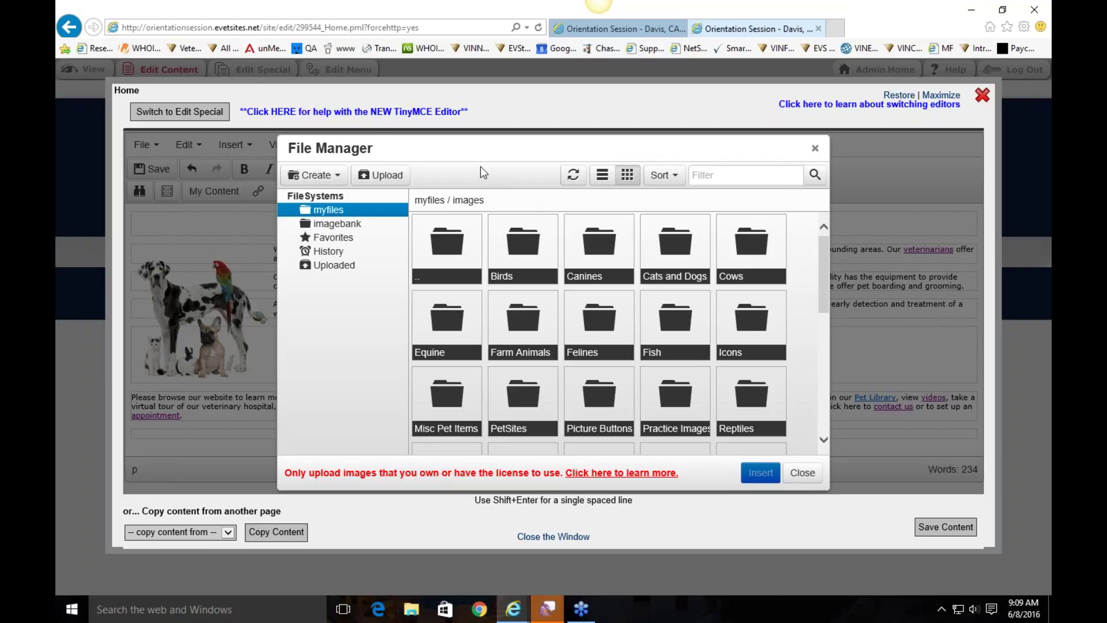
# Upload the MangoOutdoors picture from the Desktop to the site's images folder.
pyautogui.click(380, 176)
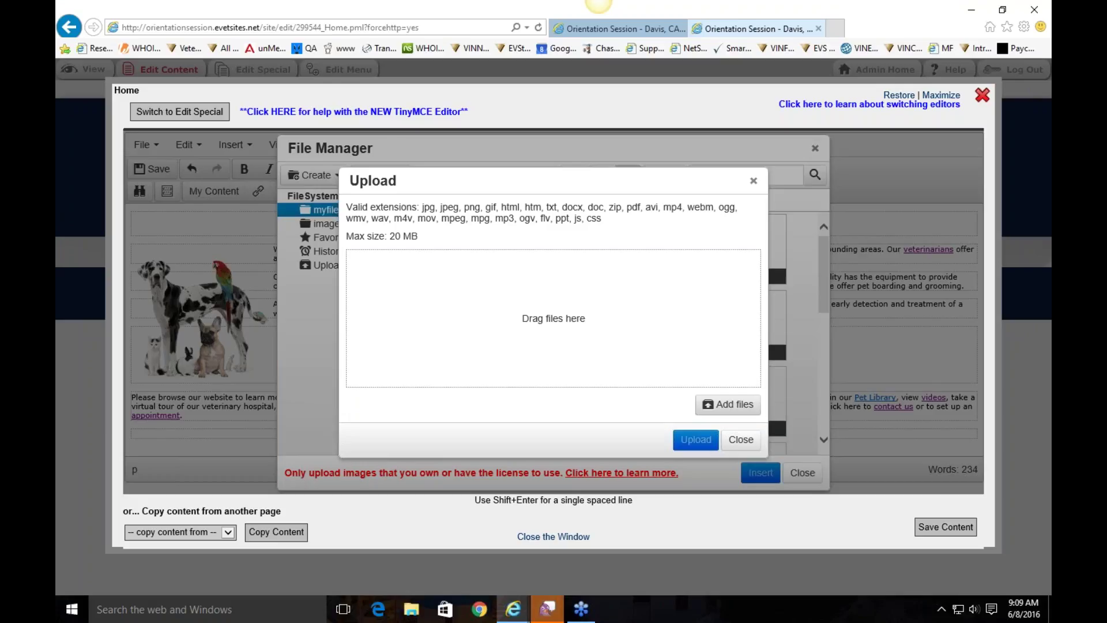
pyautogui.click(728, 411)
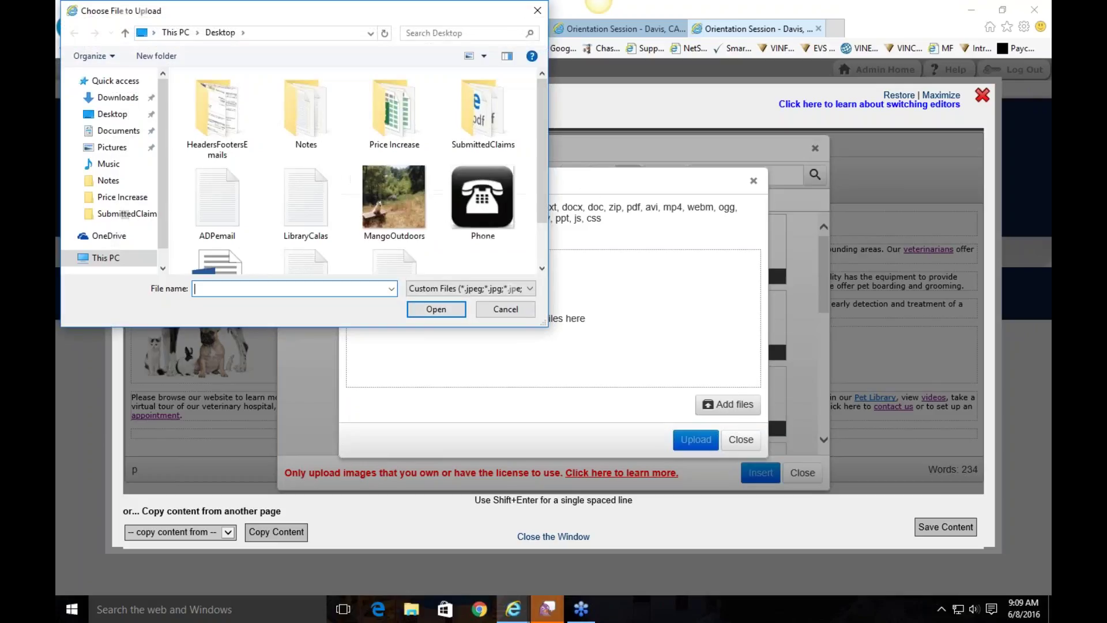
pyautogui.click(399, 206)
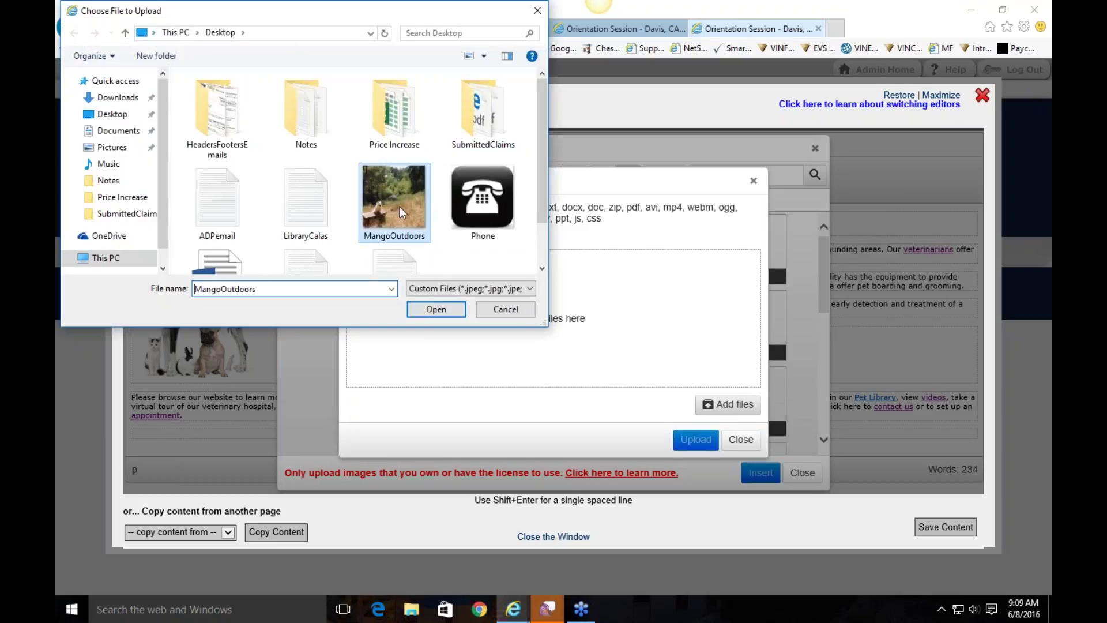
pyautogui.doubleClick(397, 196)
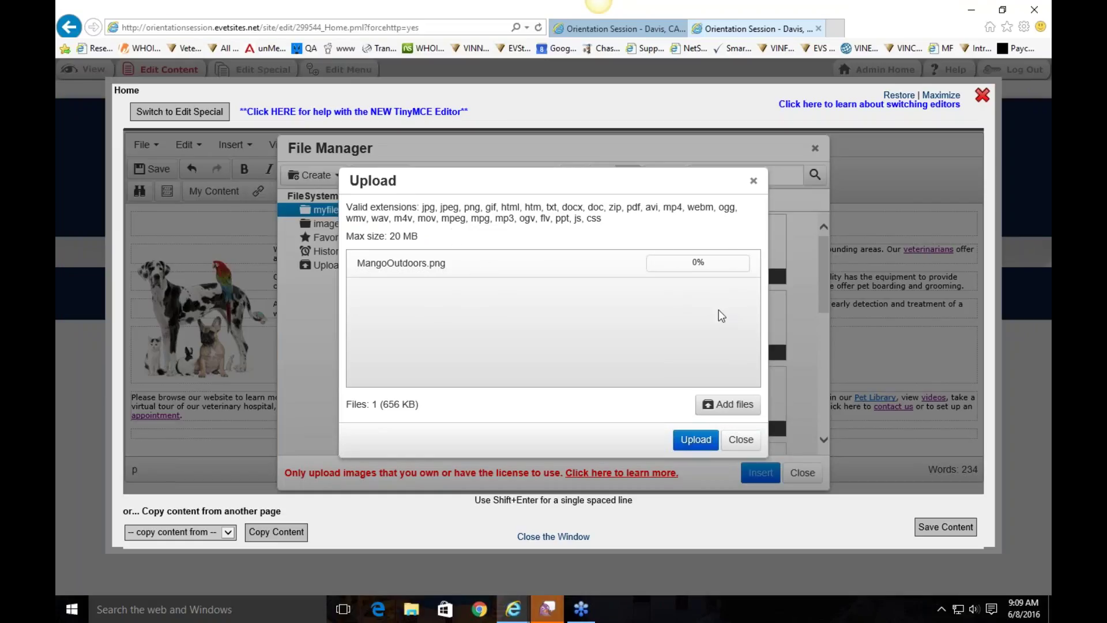
pyautogui.click(699, 442)
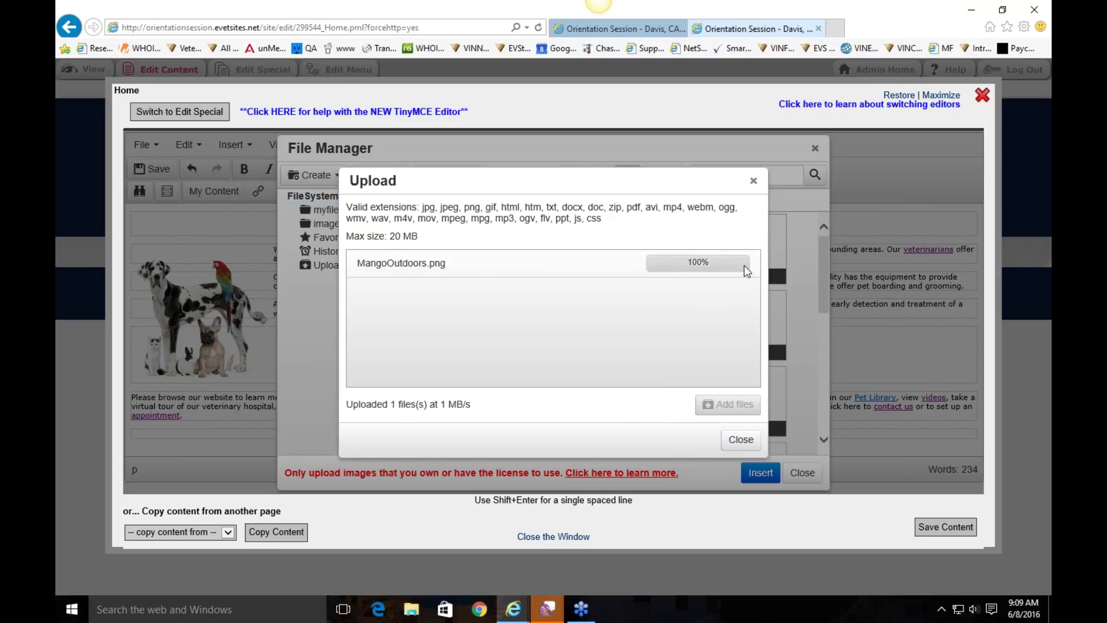
pyautogui.click(740, 441)
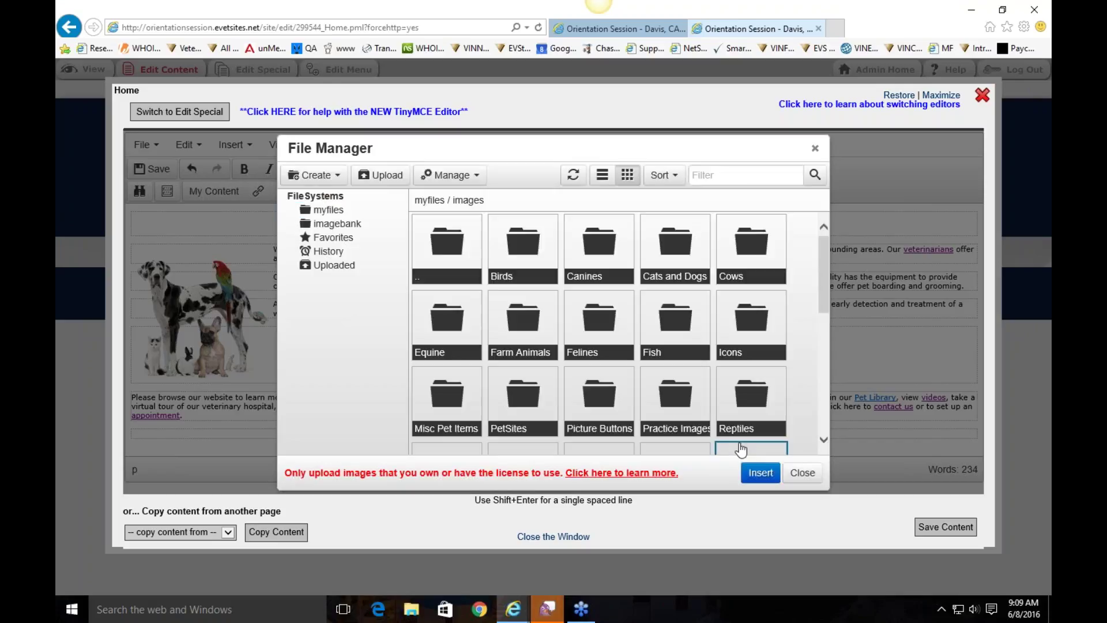
# Insert the uploaded MangoOutdoors picture at its original dimensions below the last paragraph and check it on the page.
pyautogui.scroll(-5, 822, 331)
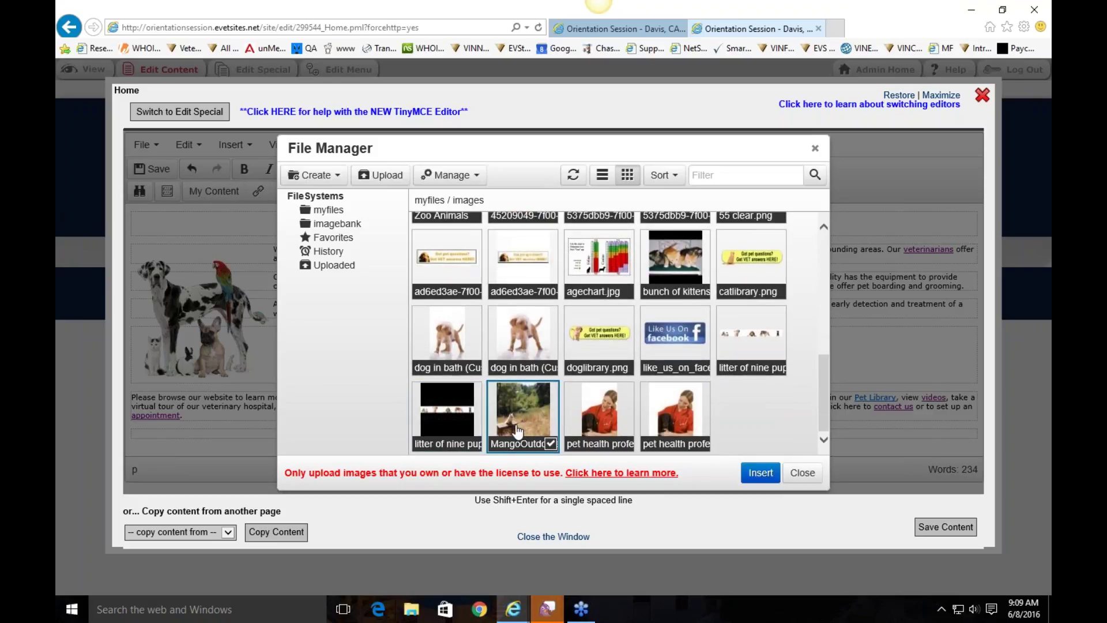
pyautogui.click(760, 473)
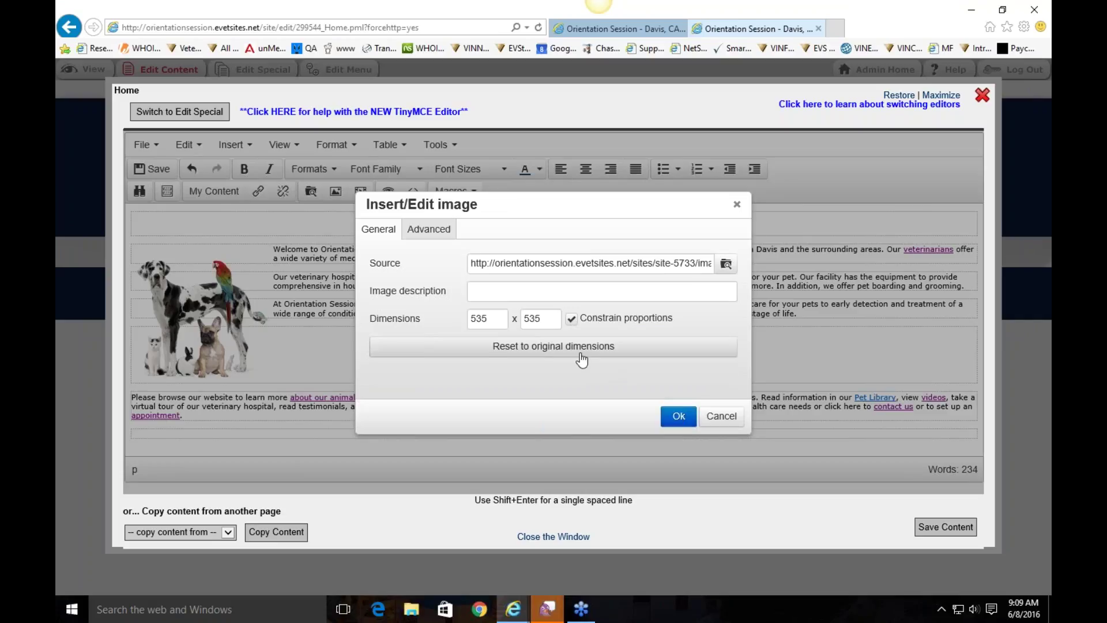
pyautogui.click(679, 416)
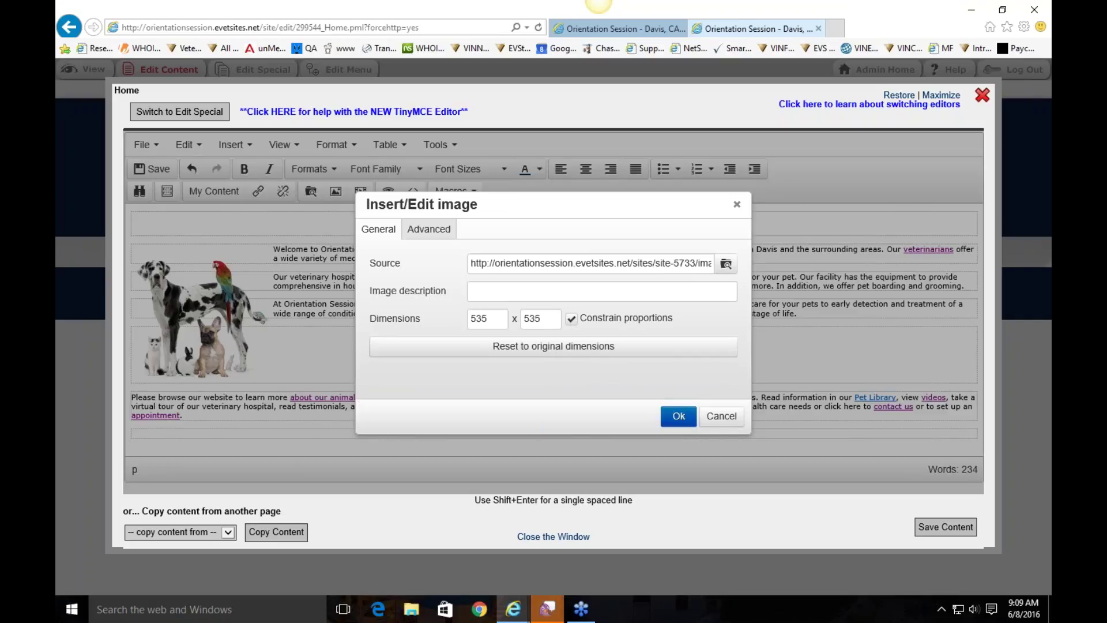
pyautogui.scroll(-5, 515, 402)
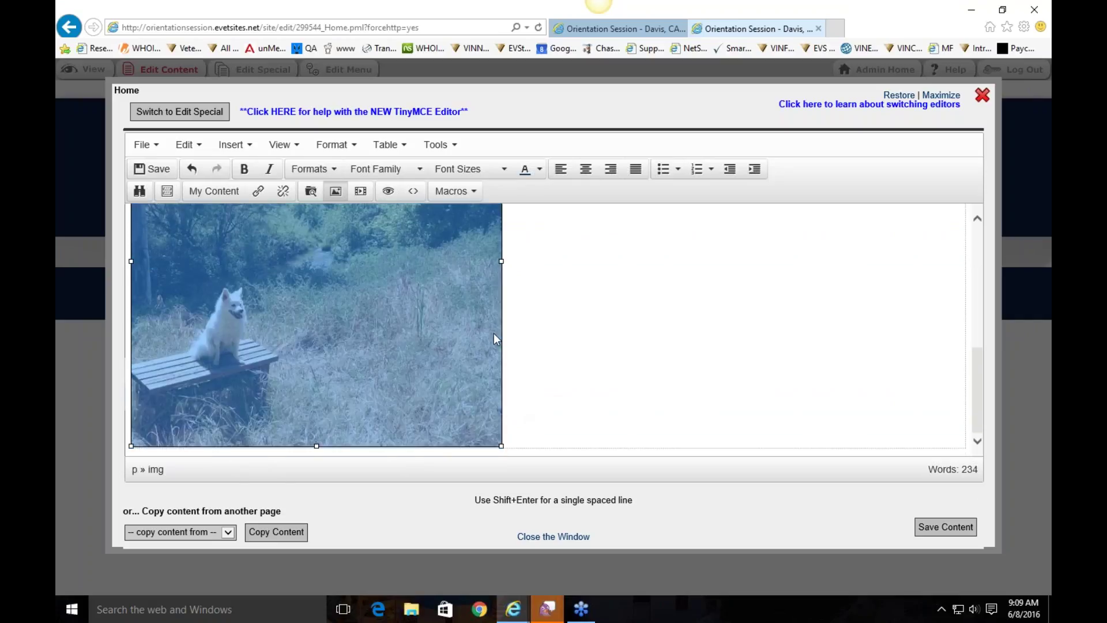
pyautogui.click(579, 309)
pyautogui.scroll(2, 578, 288)
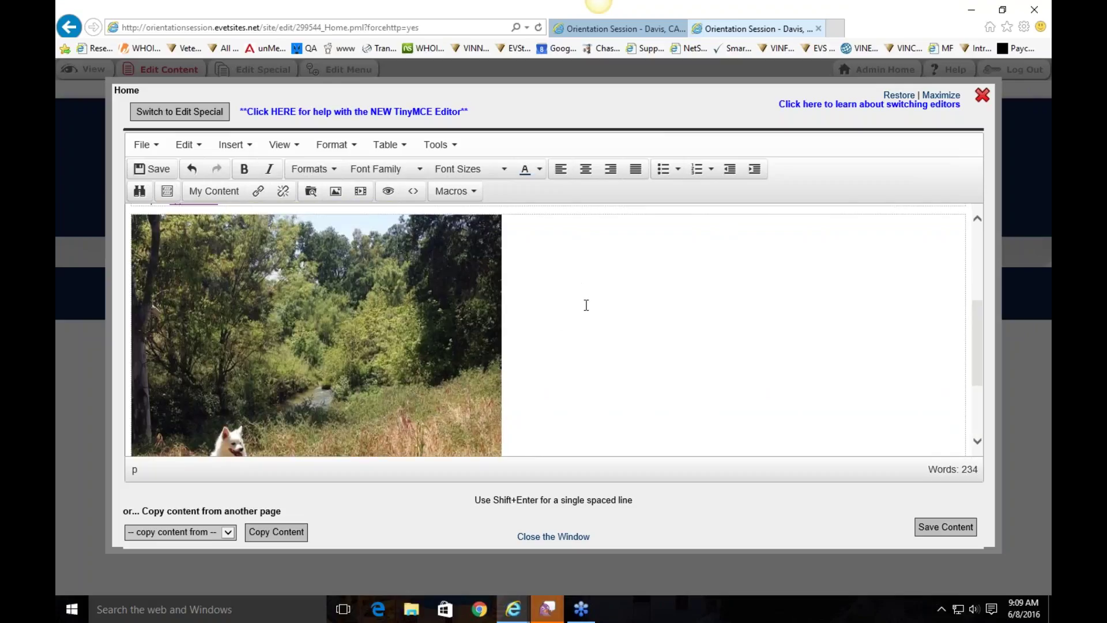
pyautogui.scroll(2, 627, 281)
pyautogui.scroll(-3, 627, 301)
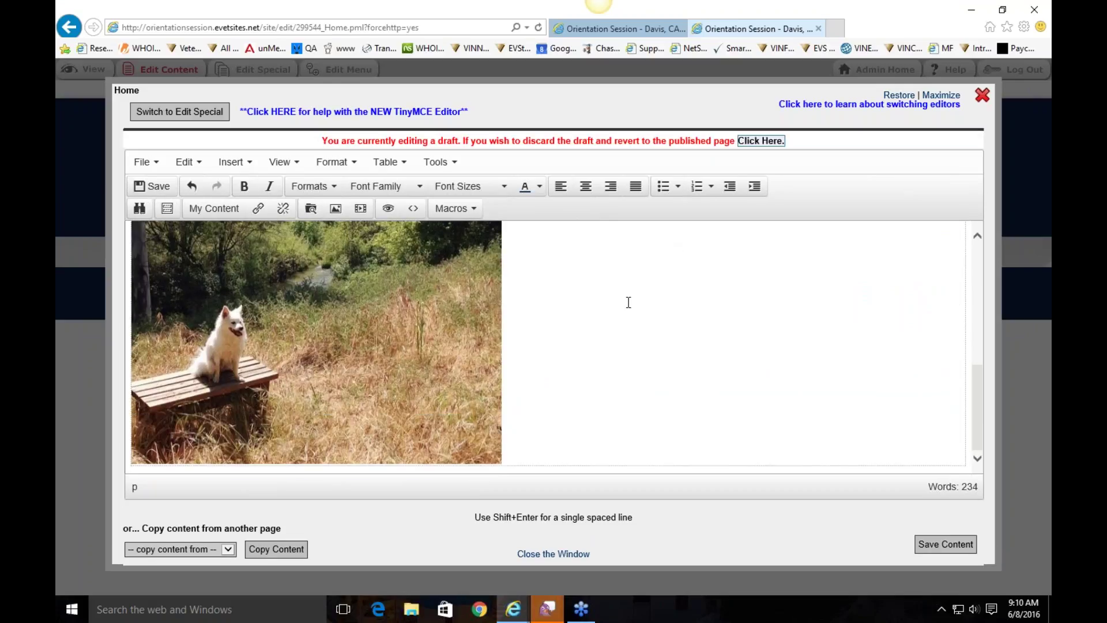
# Delete the MangoOutdoors picture from the end of the home page content.
pyautogui.click(376, 321)
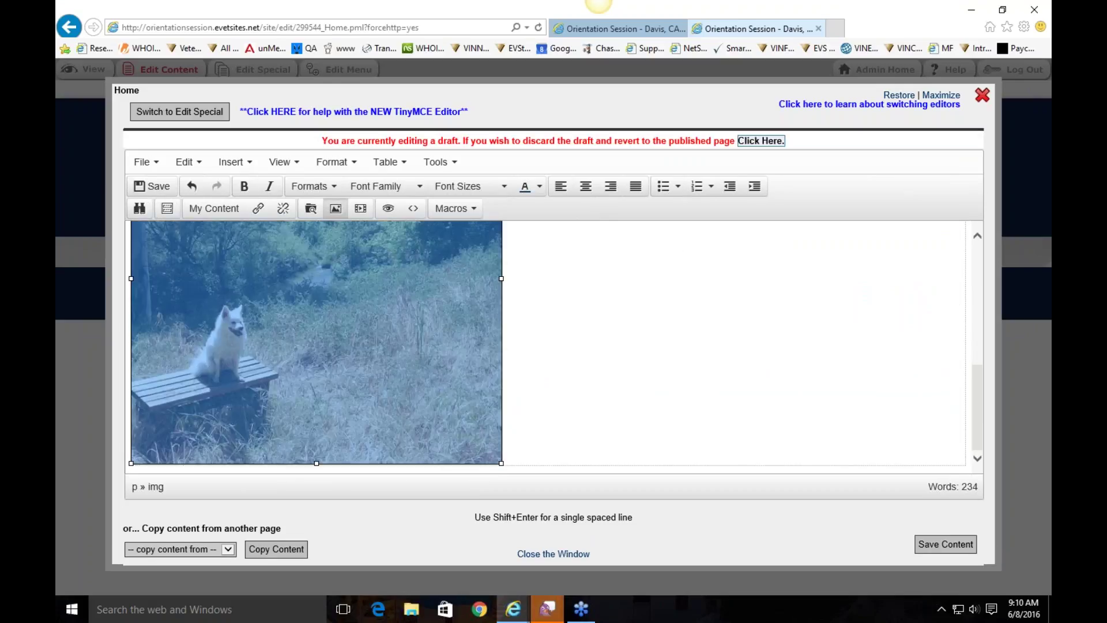
pyautogui.press('Delete')
pyautogui.click(569, 448)
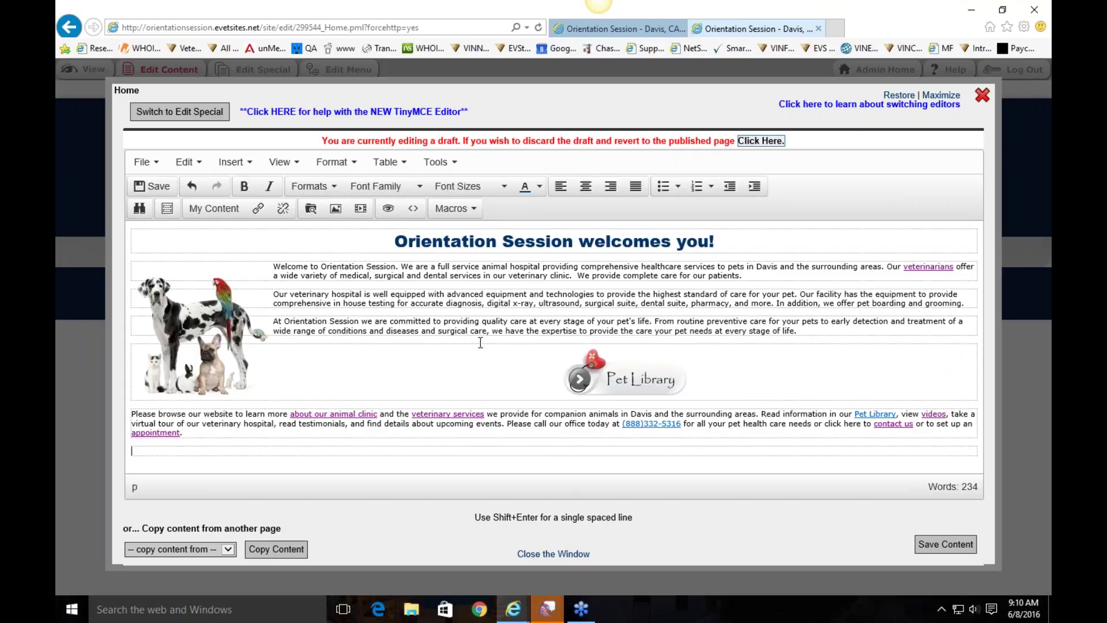
# Open the animal group picture's image settings and set its dimensions to 400 x 400 with proportions constrained.
pyautogui.doubleClick(220, 327)
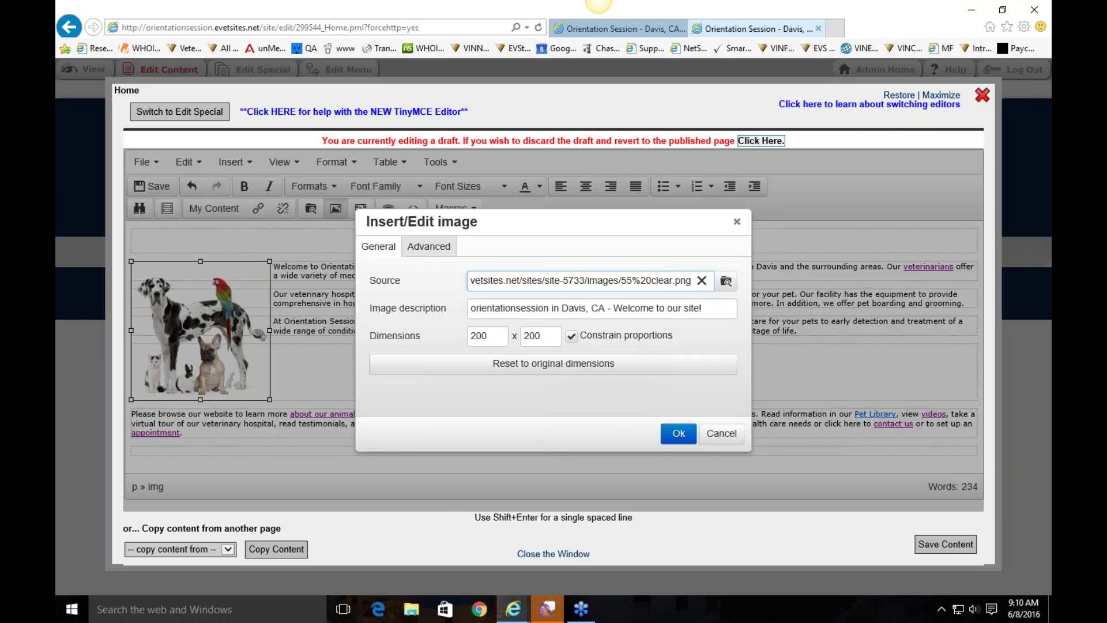
pyautogui.doubleClick(491, 334)
pyautogui.click(491, 337)
pyautogui.moveTo(491, 336); pyautogui.dragTo(467, 338)
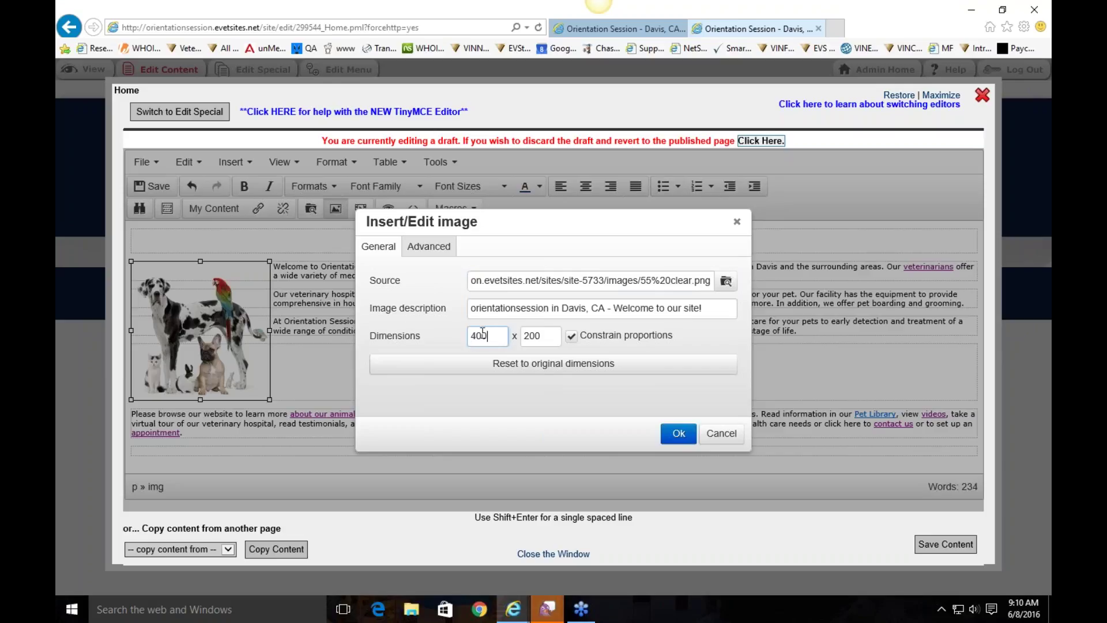
pyautogui.click(417, 314)
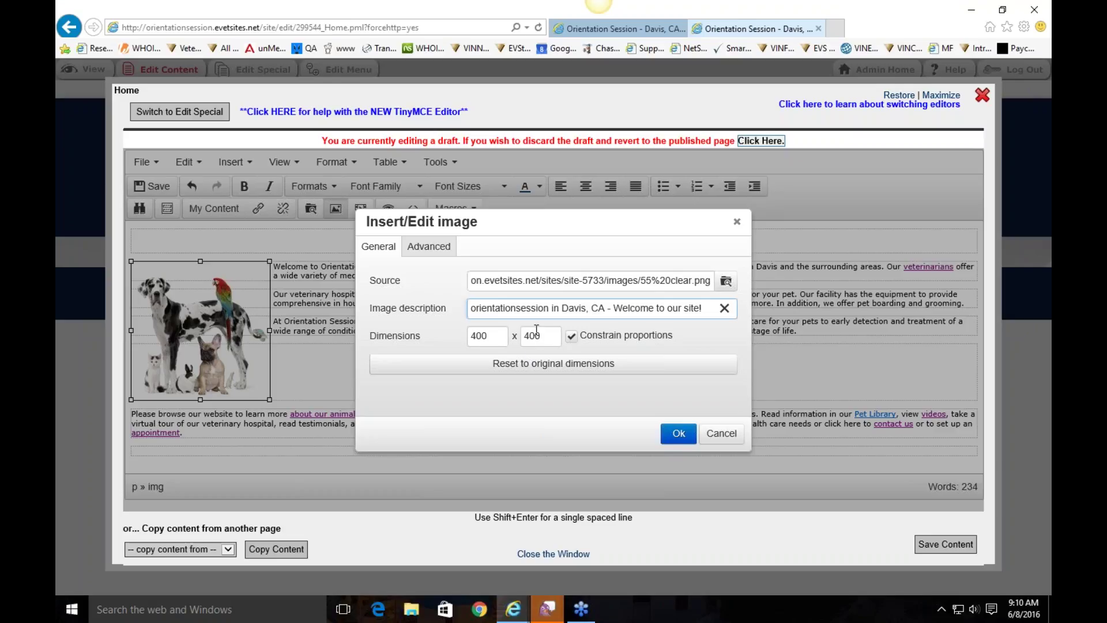
# Give the animal group picture a black (#000000) border 5 pixels wide.
pyautogui.click(436, 249)
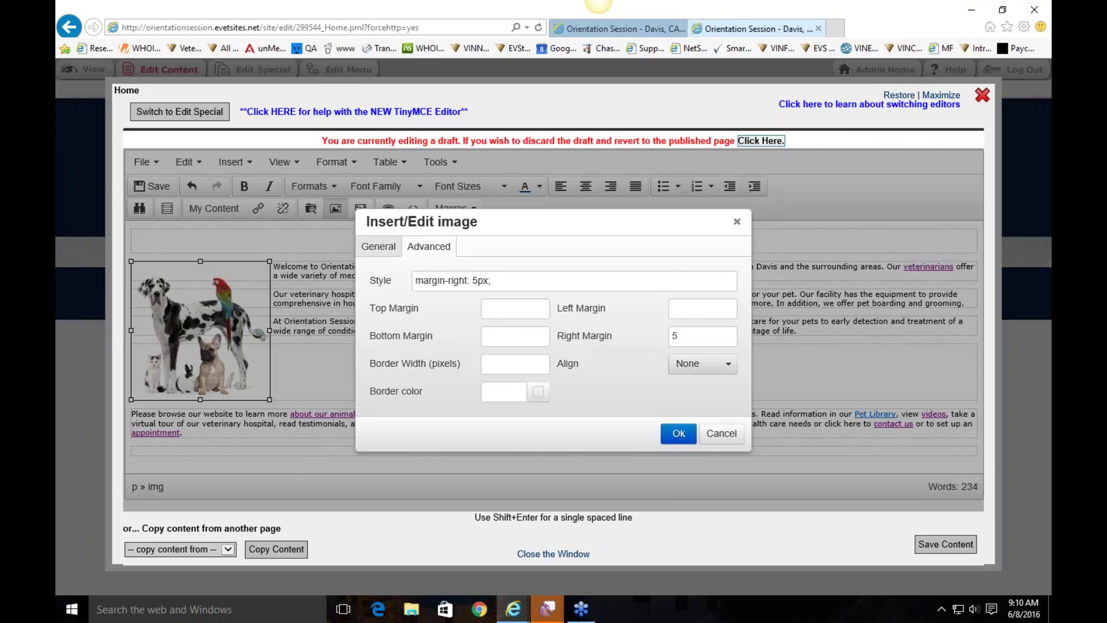
pyautogui.click(538, 396)
pyautogui.click(609, 423)
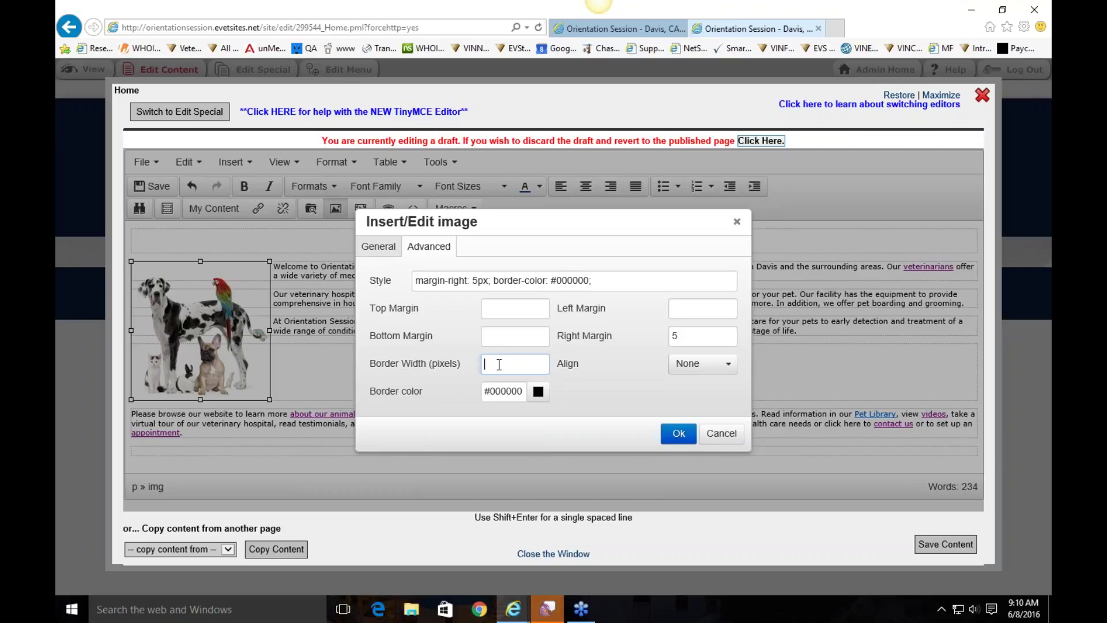
pyautogui.write('5')
# Try the Left, Right and Center alignments for the animal group picture and compare the style each one generates.
pyautogui.click(695, 376)
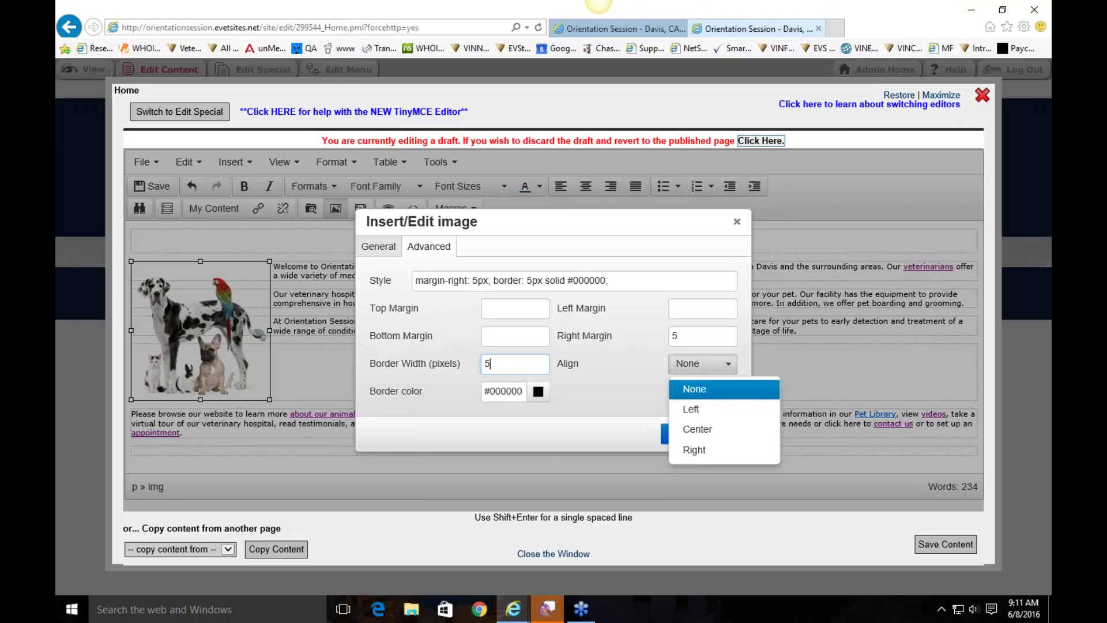
pyautogui.click(697, 414)
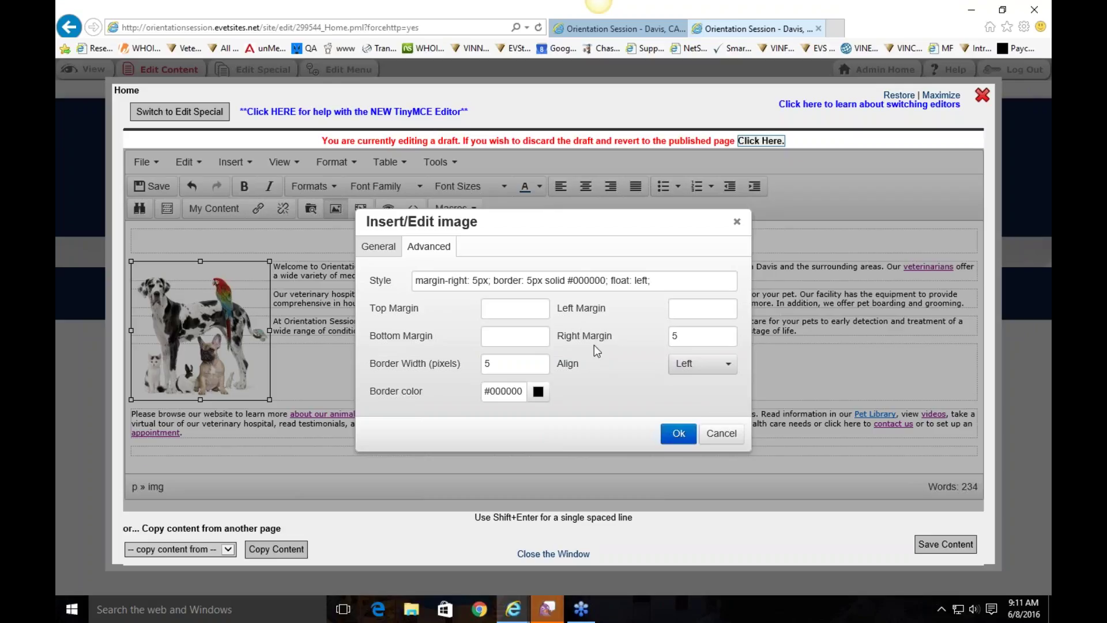
pyautogui.click(698, 367)
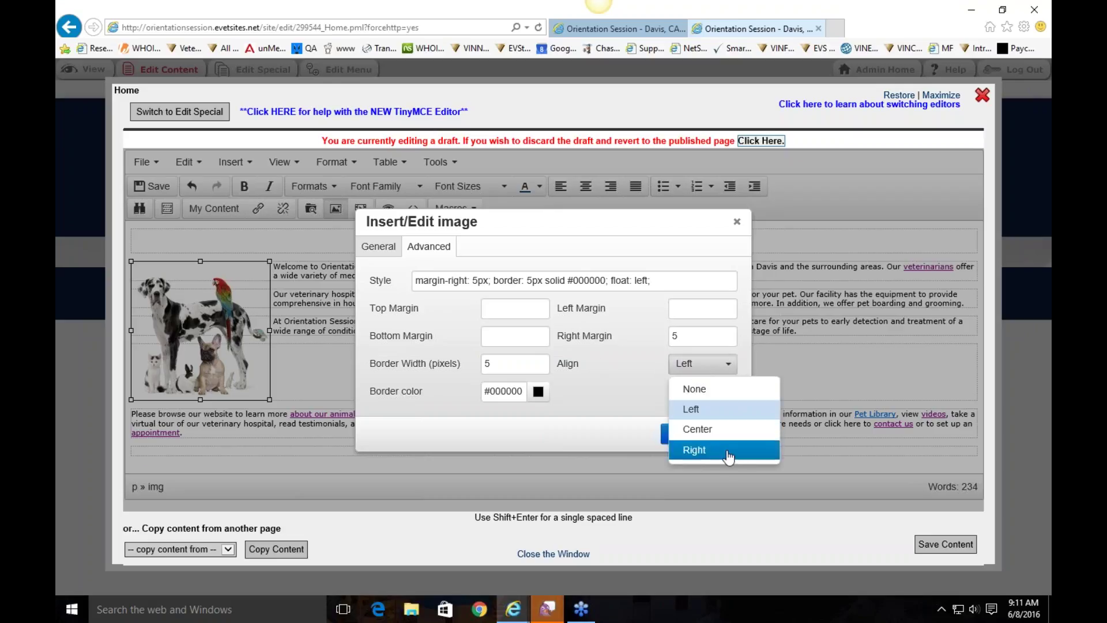
pyautogui.click(701, 450)
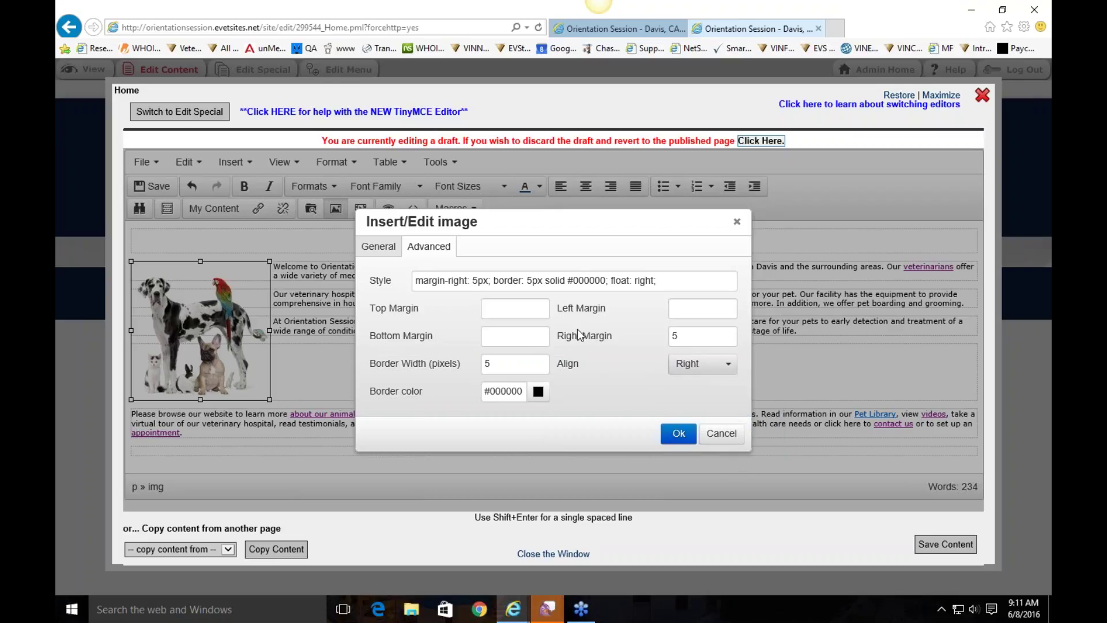
pyautogui.click(731, 369)
pyautogui.click(695, 428)
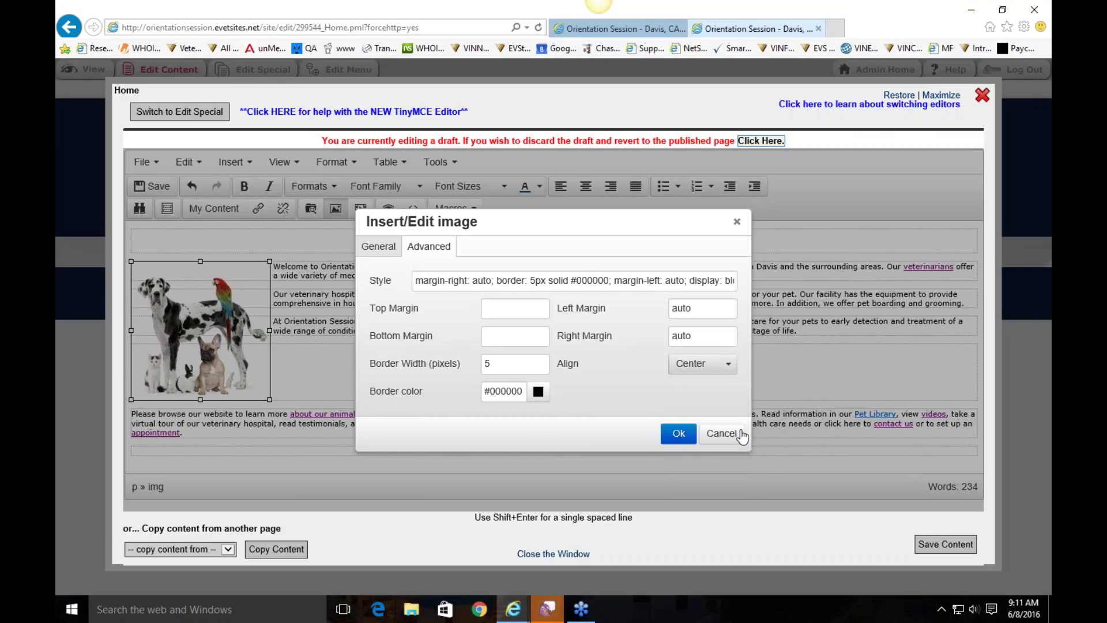
pyautogui.click(699, 366)
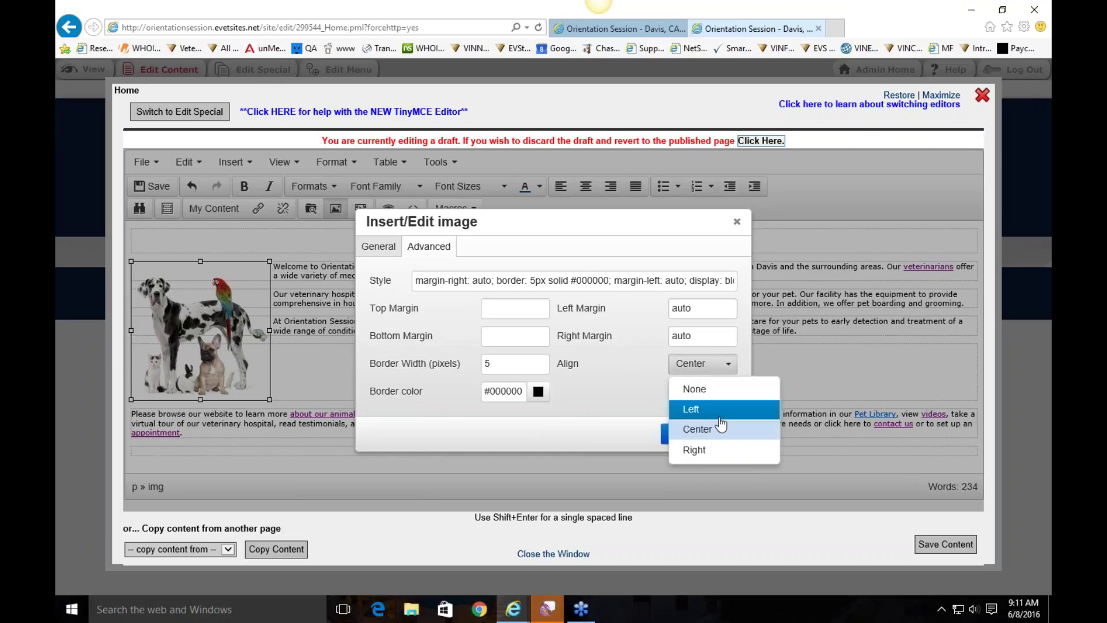
pyautogui.click(701, 408)
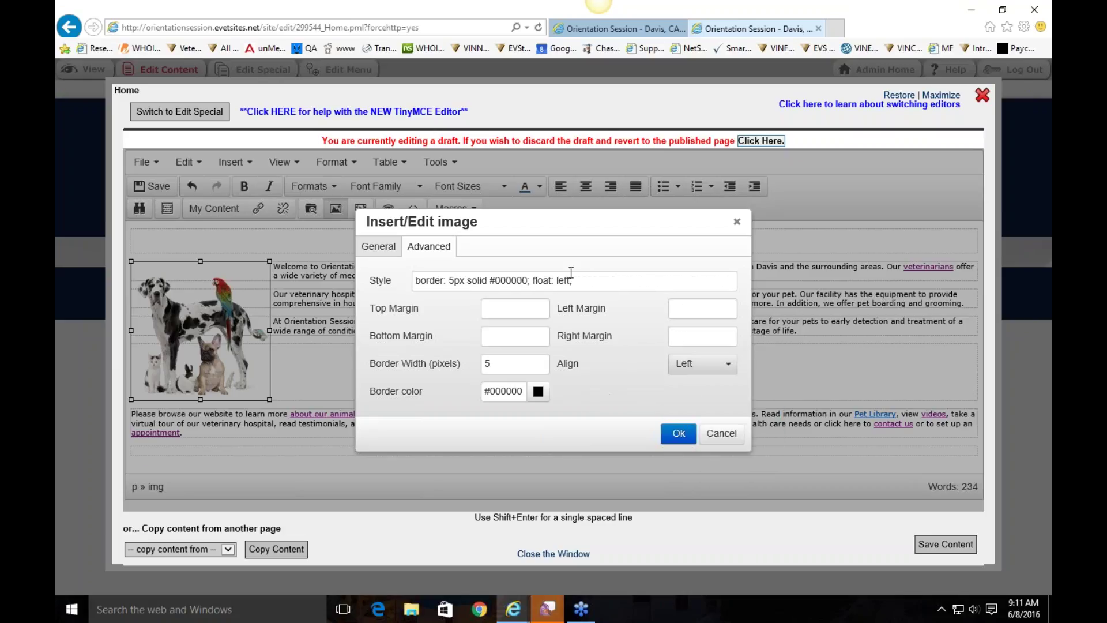
pyautogui.tripleClick(587, 279)
pyautogui.click(696, 366)
pyautogui.click(696, 367)
pyautogui.click(698, 427)
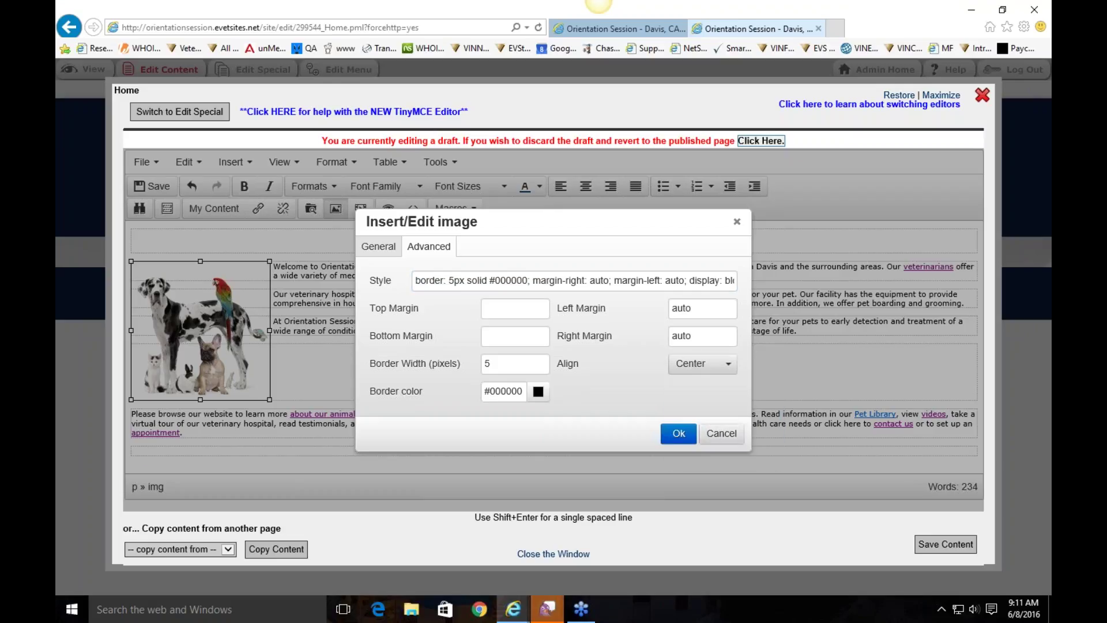
# Align the animal group picture to the left and return to its general image settings.
pyautogui.click(696, 375)
pyautogui.click(697, 410)
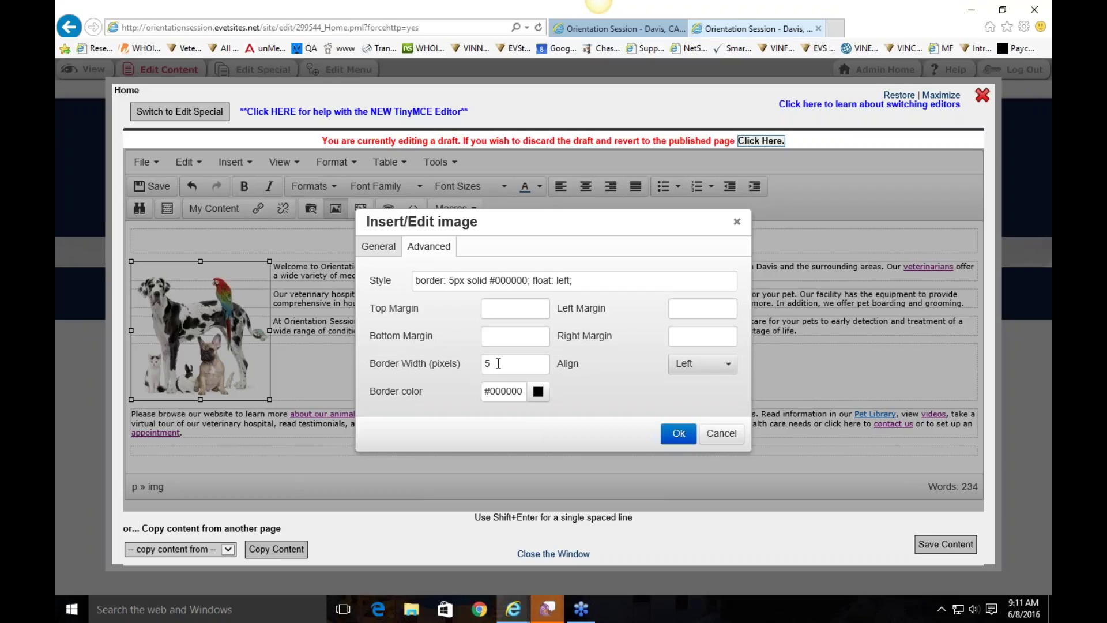
pyautogui.click(376, 248)
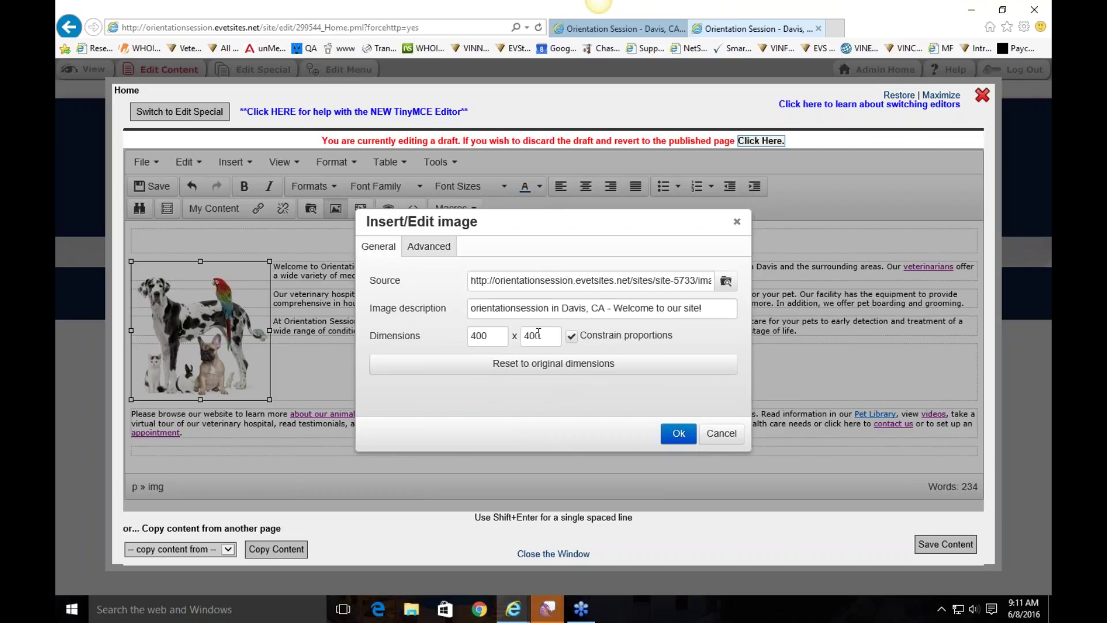
# Apply the image settings to the animal group picture and check how it sits beside the home page text and Pet Library image.
pyautogui.click(678, 434)
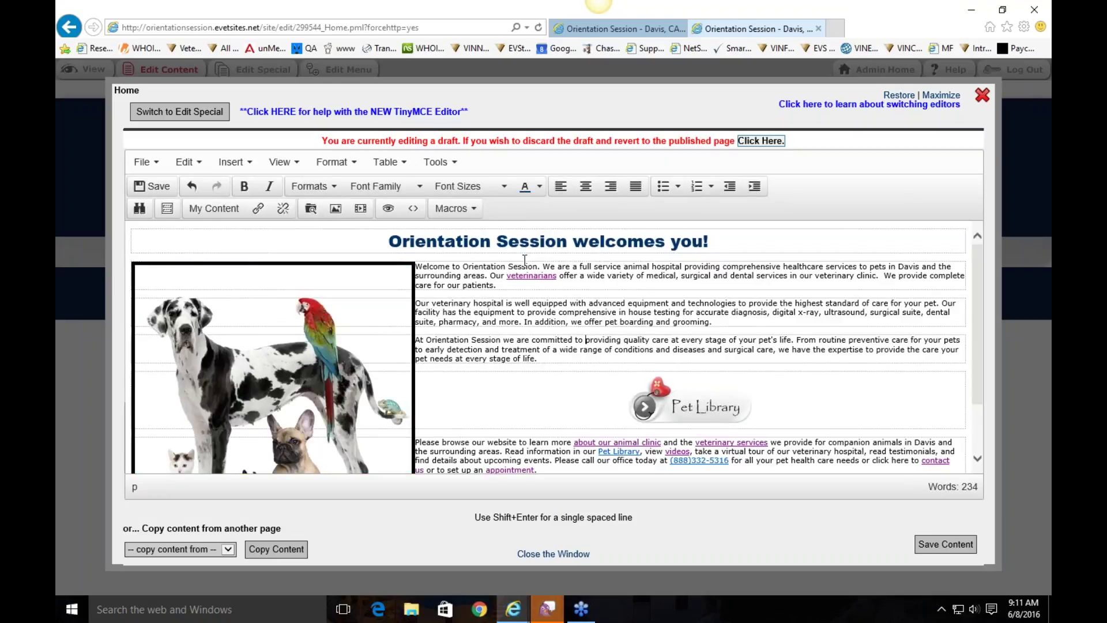
pyautogui.click(586, 340)
pyautogui.scroll(-3, 692, 328)
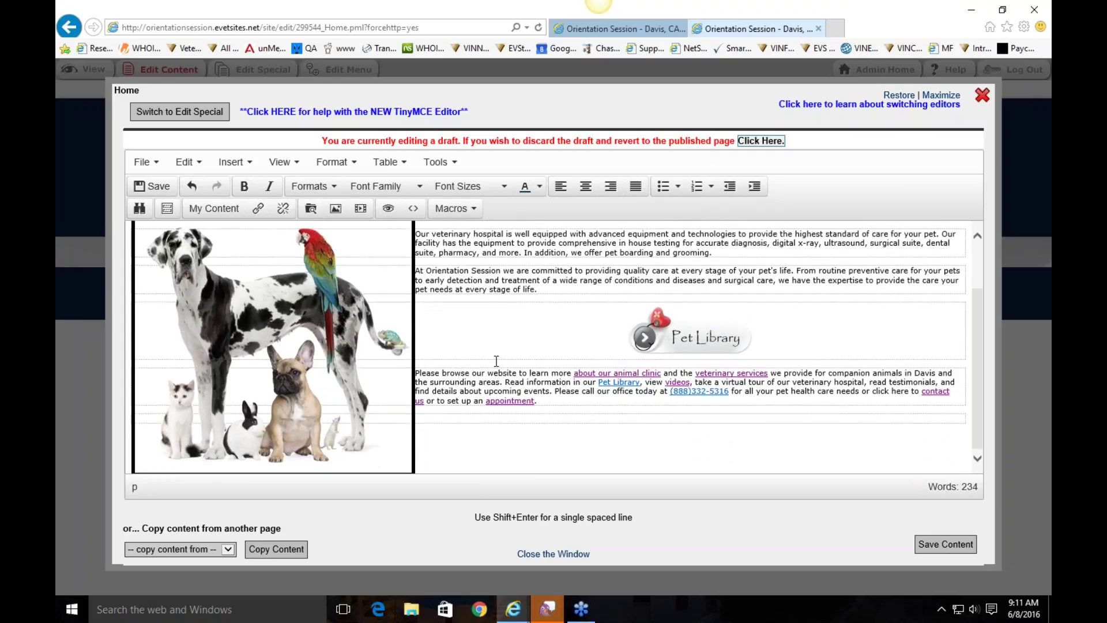
pyautogui.scroll(3, 467, 311)
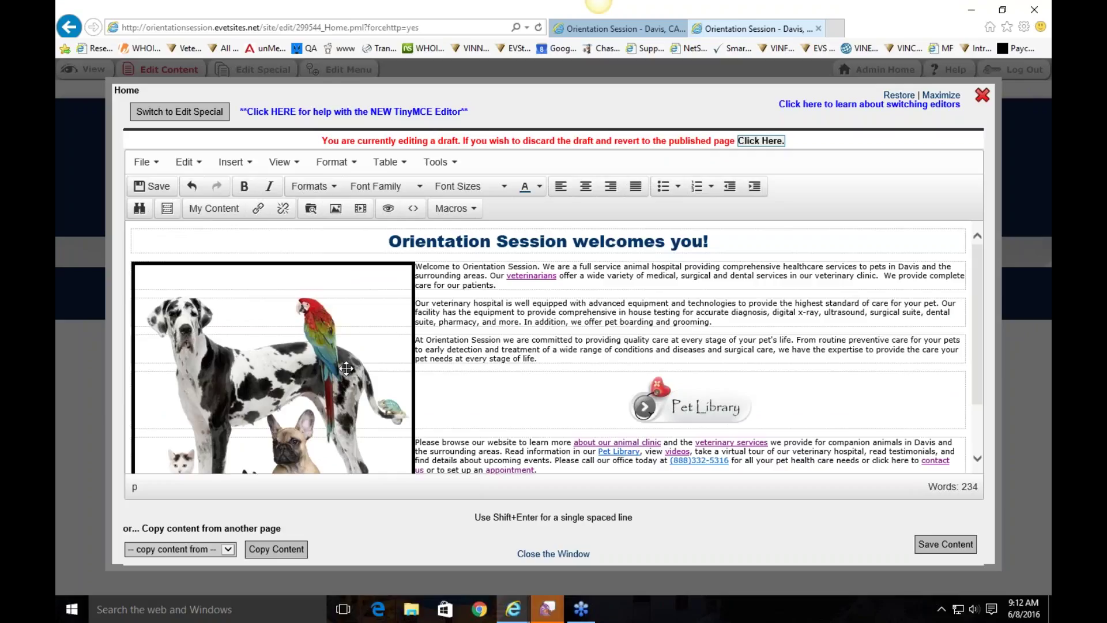
pyautogui.click(373, 281)
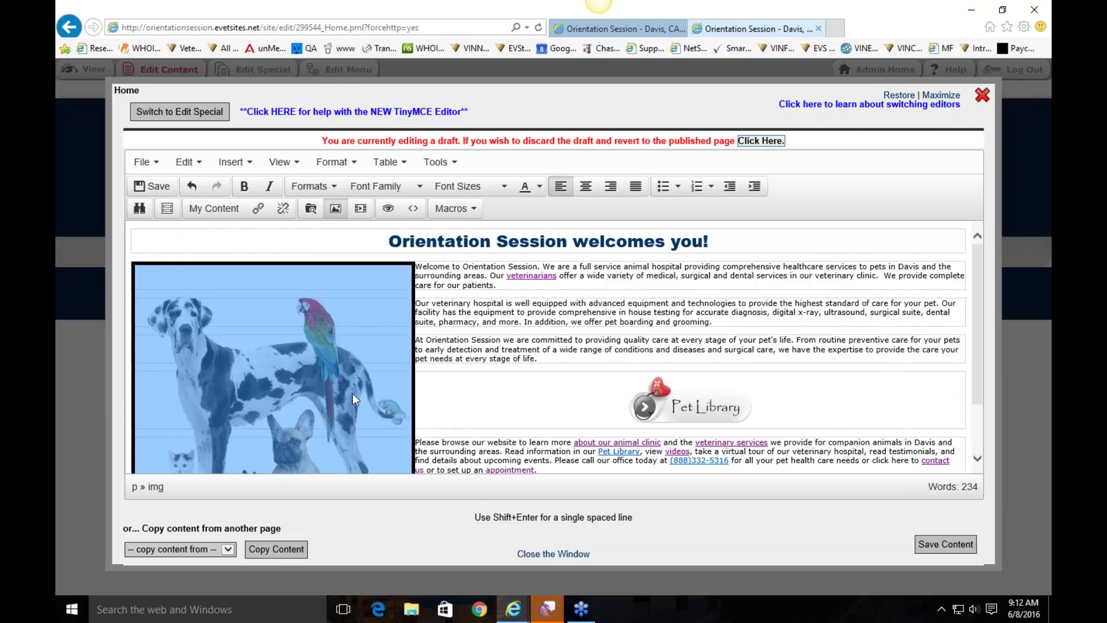
pyautogui.click(701, 409)
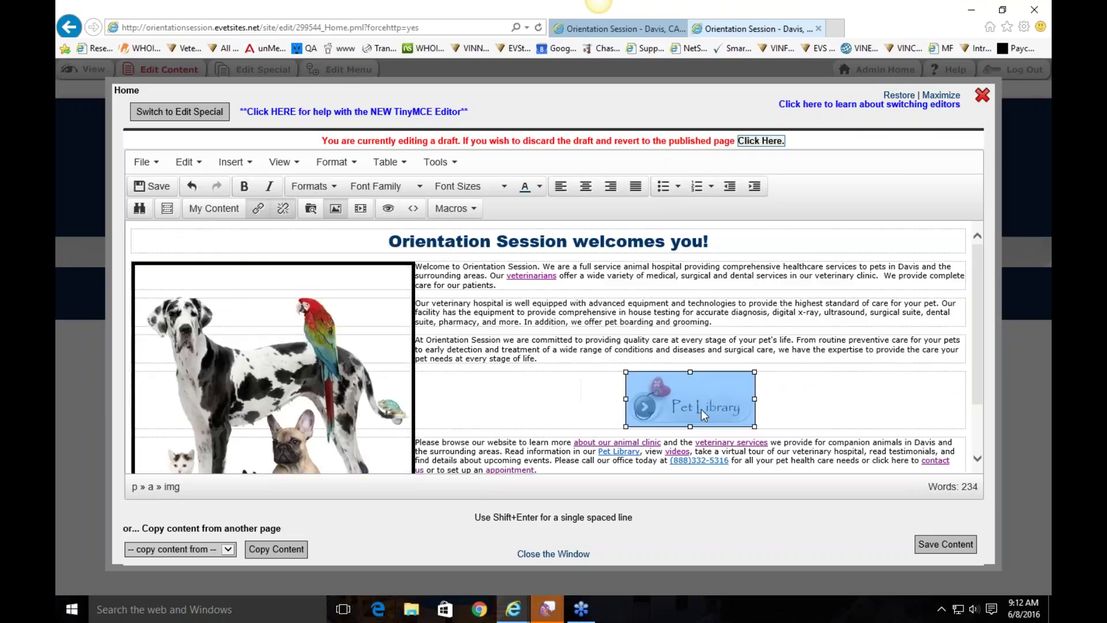
pyautogui.click(659, 322)
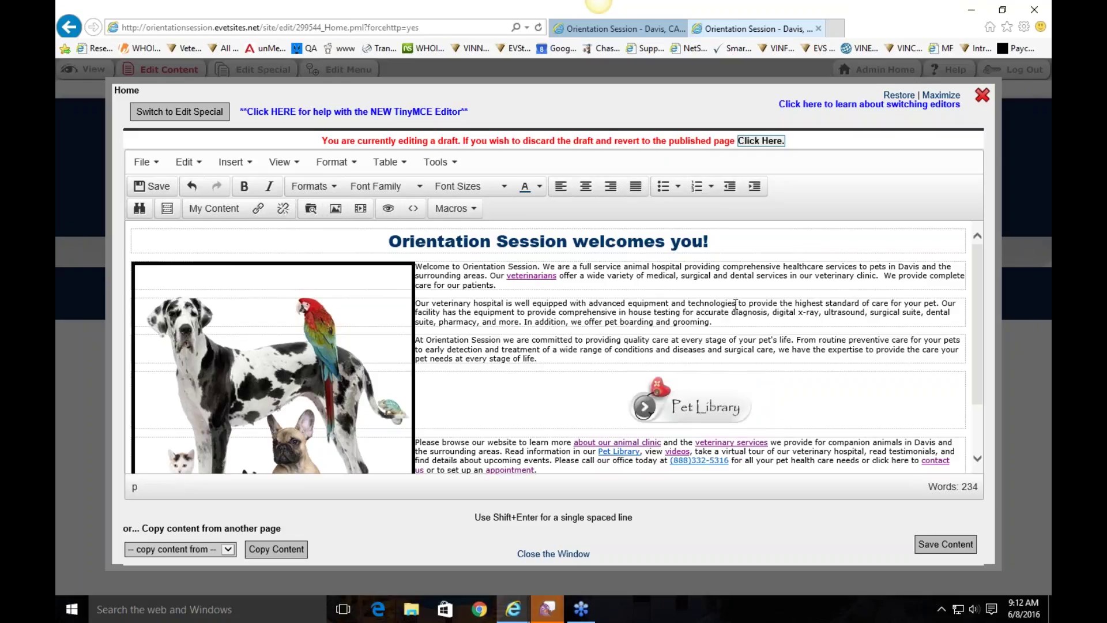
# Start a link on the phrase "advanced equipment and technologies" in the second paragraph and point it to the site's Services page.
pyautogui.moveTo(737, 304); pyautogui.dragTo(614, 299)
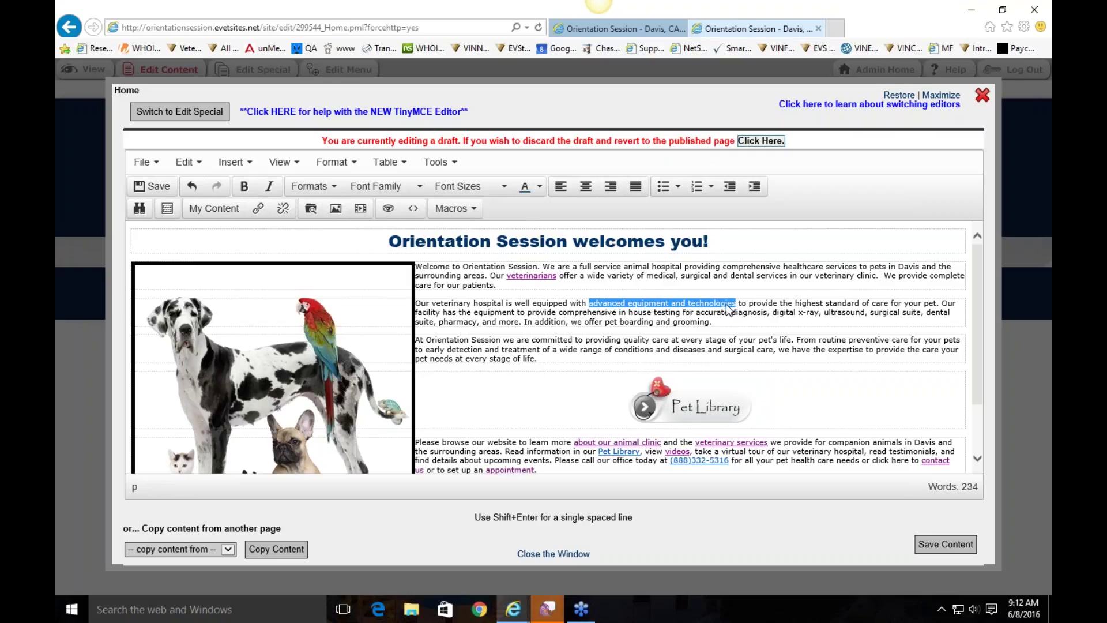
pyautogui.rightClick(663, 303)
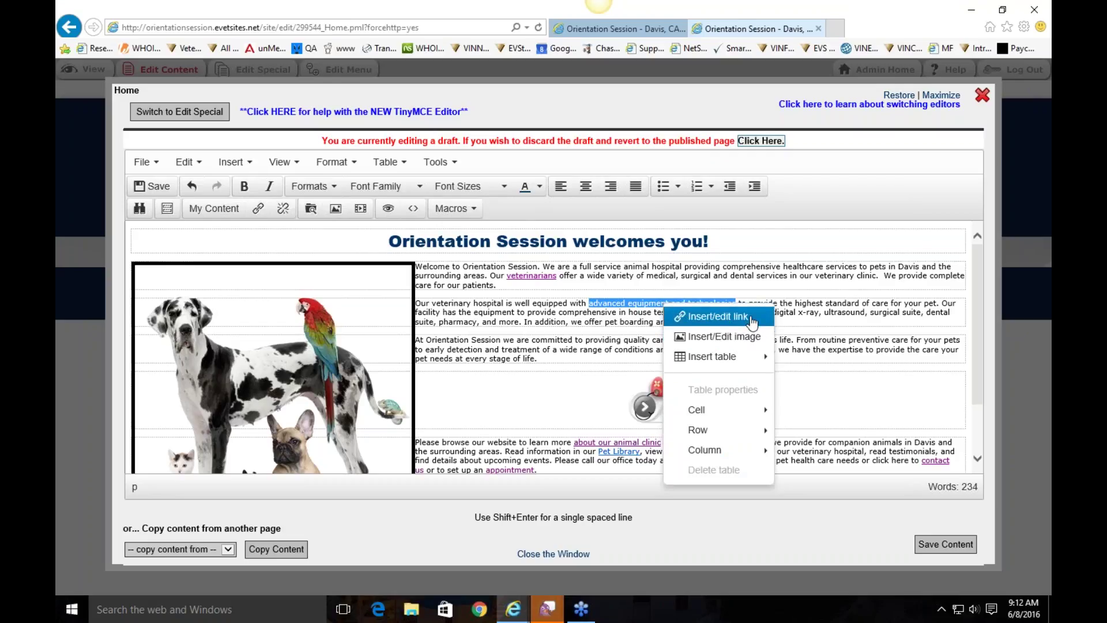
pyautogui.click(727, 324)
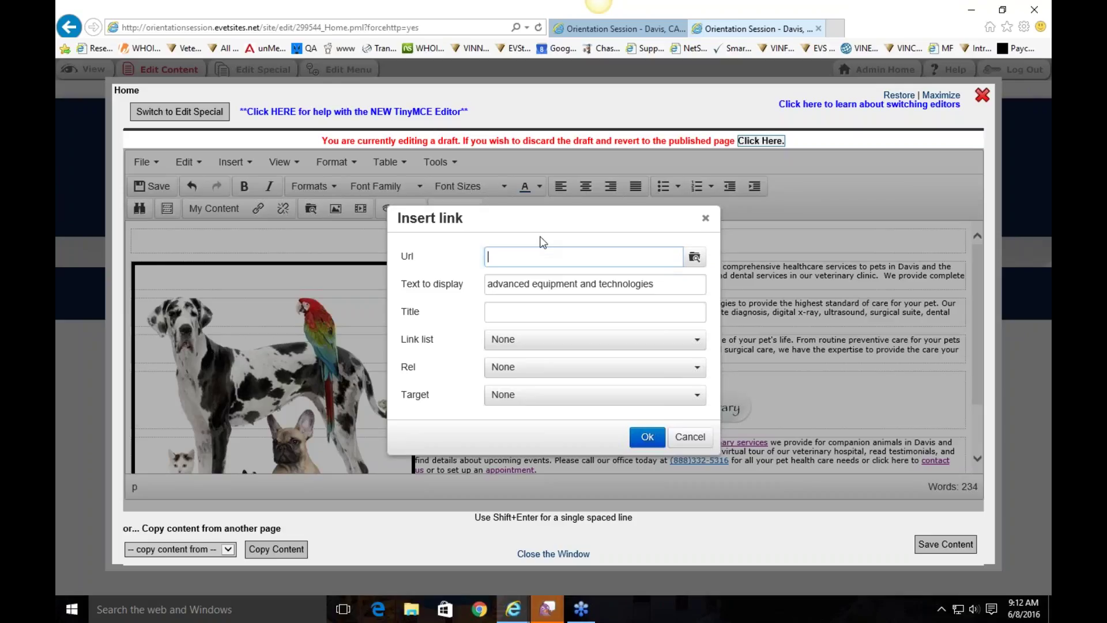
pyautogui.click(561, 348)
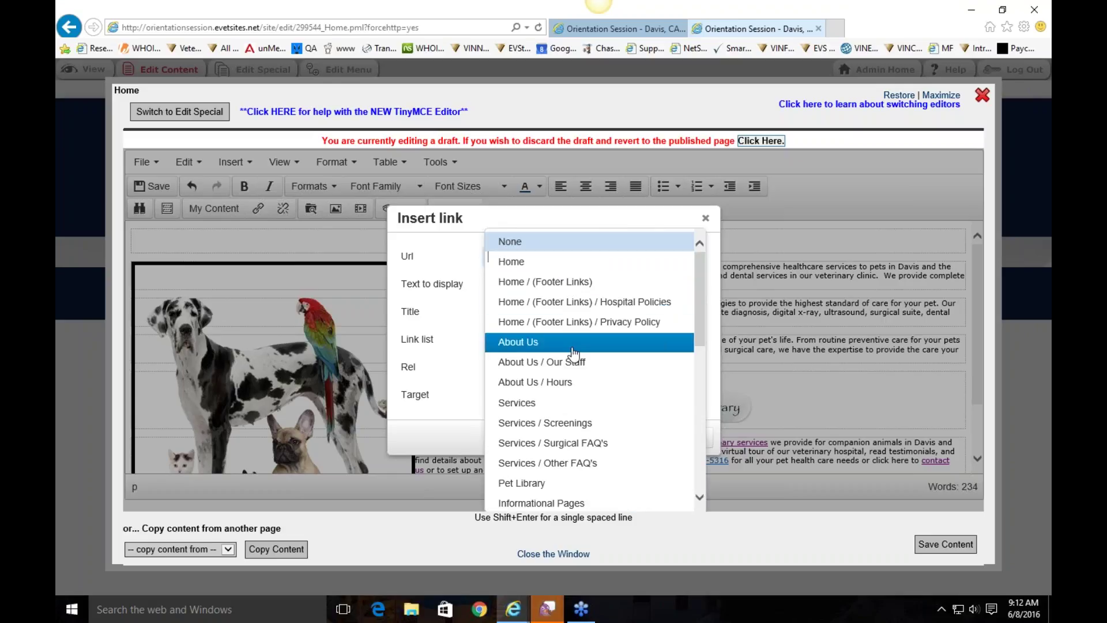
pyautogui.scroll(-3, 574, 358)
pyautogui.scroll(-6, 574, 353)
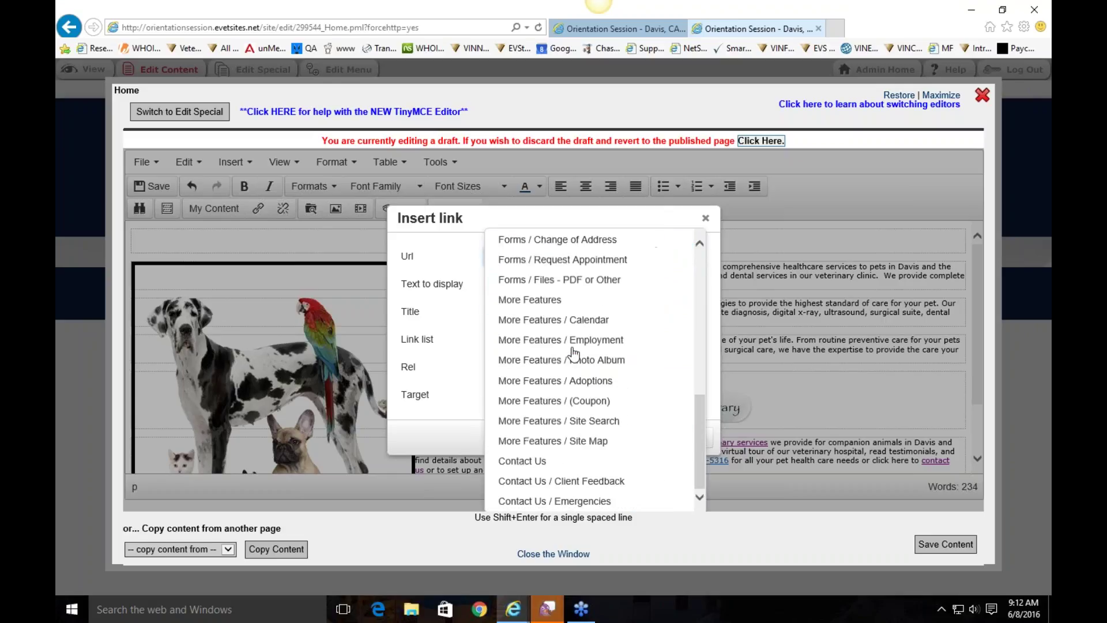
pyautogui.scroll(3, 573, 383)
pyautogui.scroll(7, 573, 381)
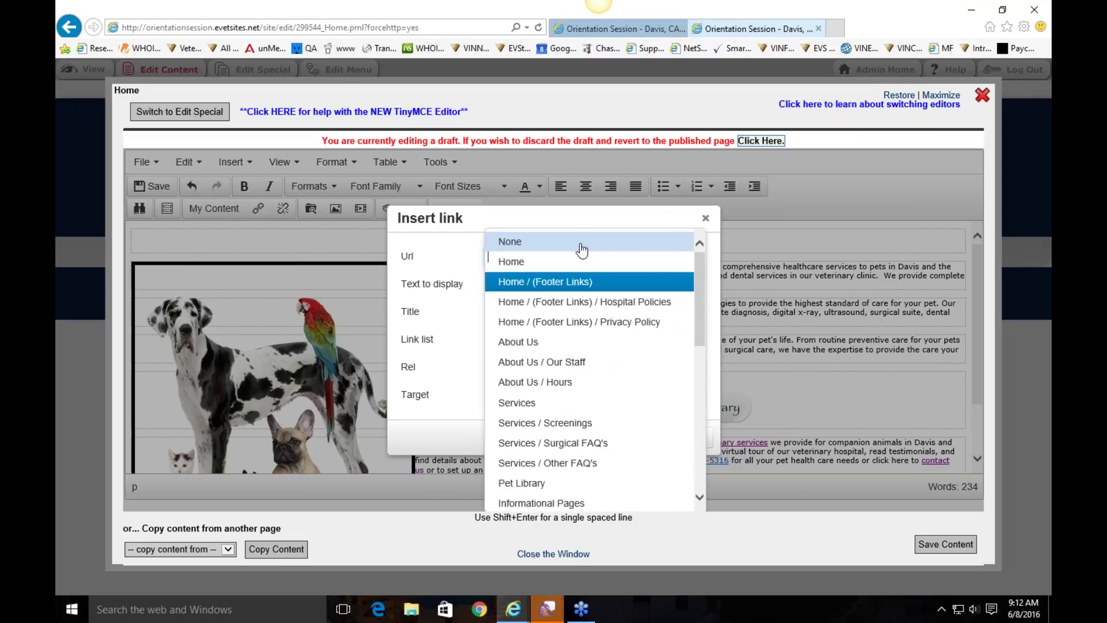
pyautogui.click(573, 404)
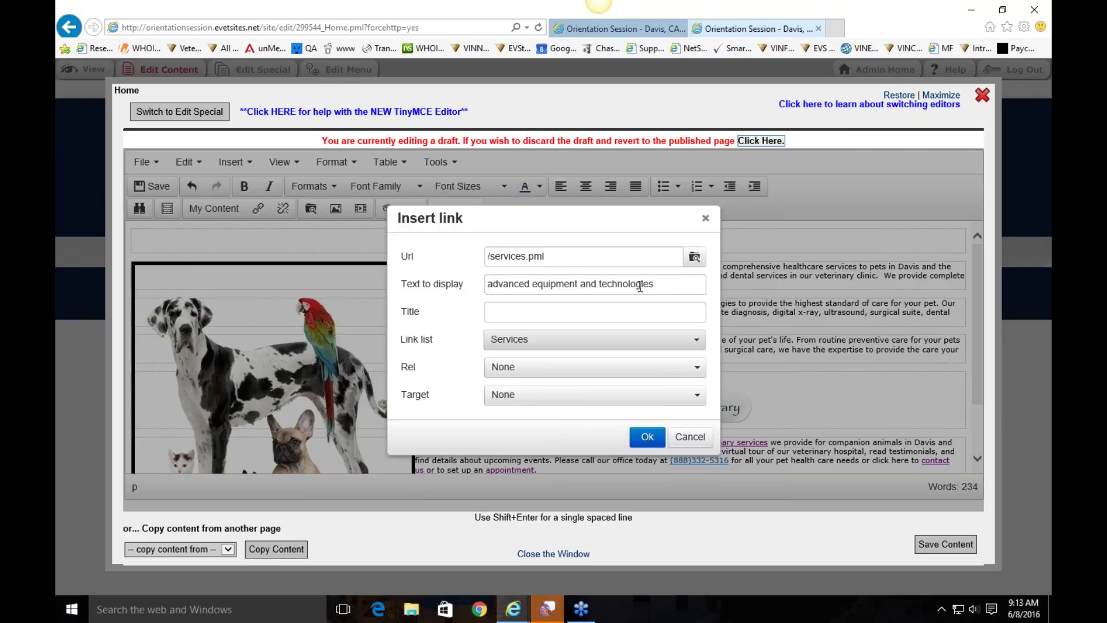
# Give the link the title "Our Services", leave its target as None, and insert it.
pyautogui.click(601, 313)
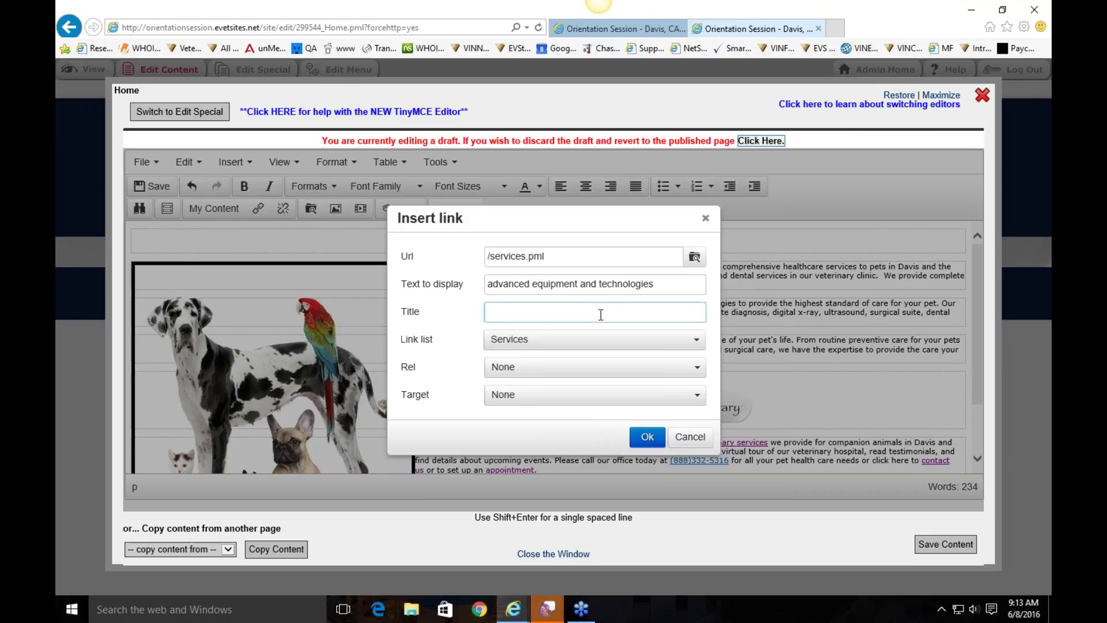
pyautogui.write('Our Services')
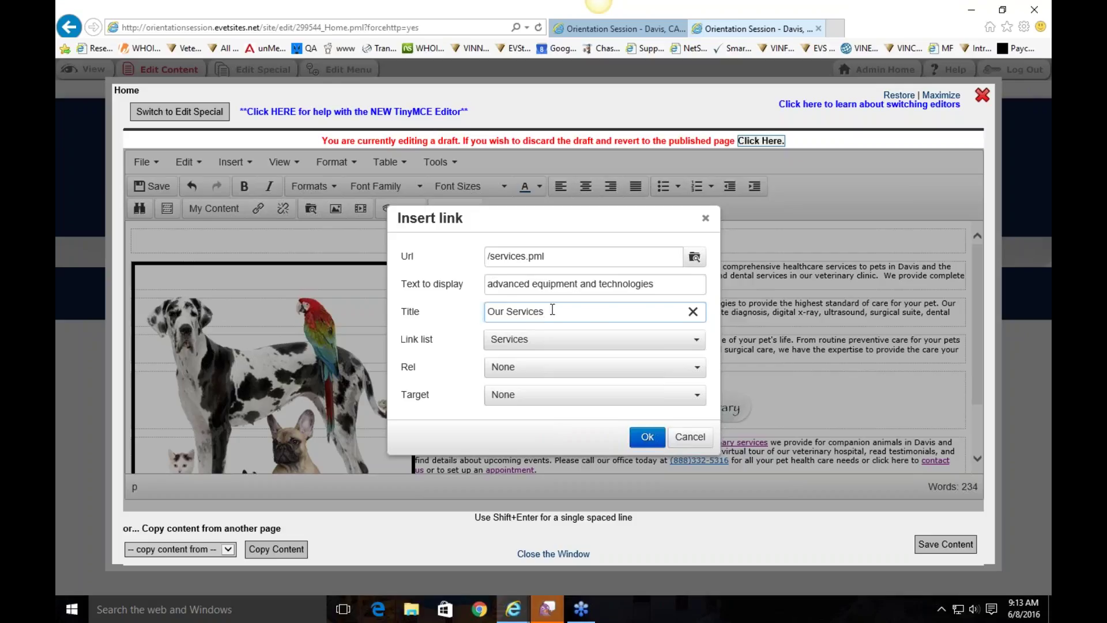
pyautogui.click(517, 399)
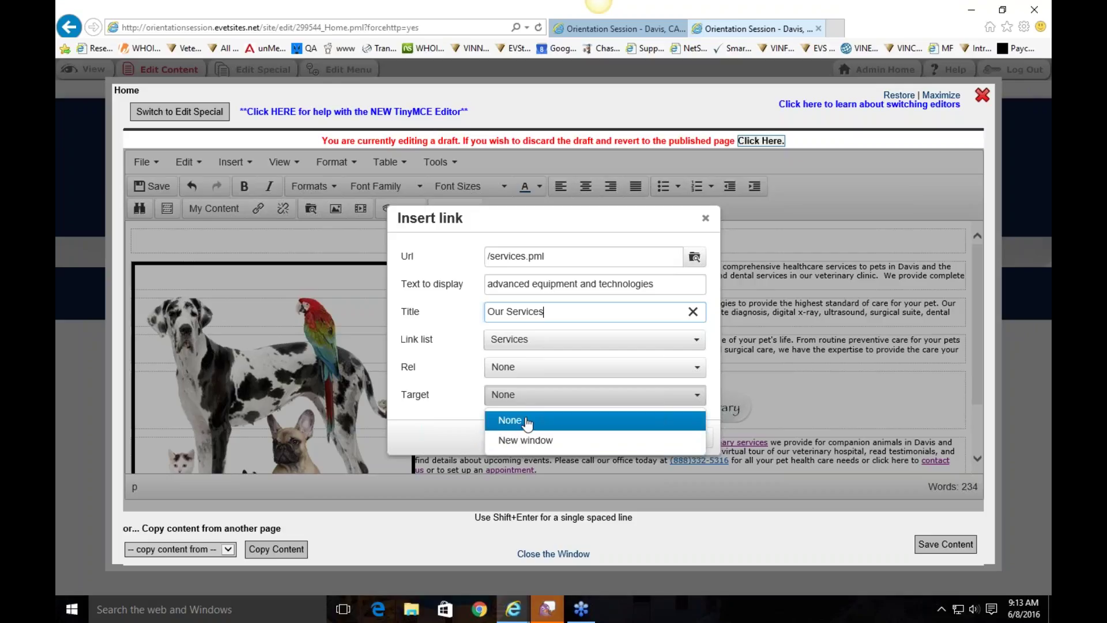
pyautogui.click(509, 421)
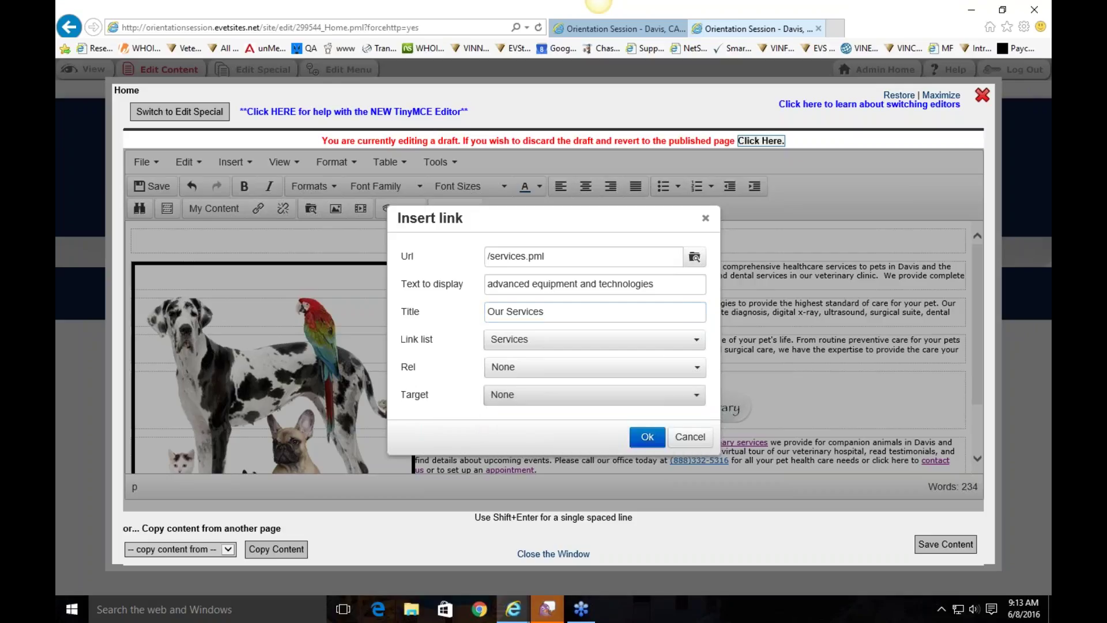
pyautogui.click(645, 440)
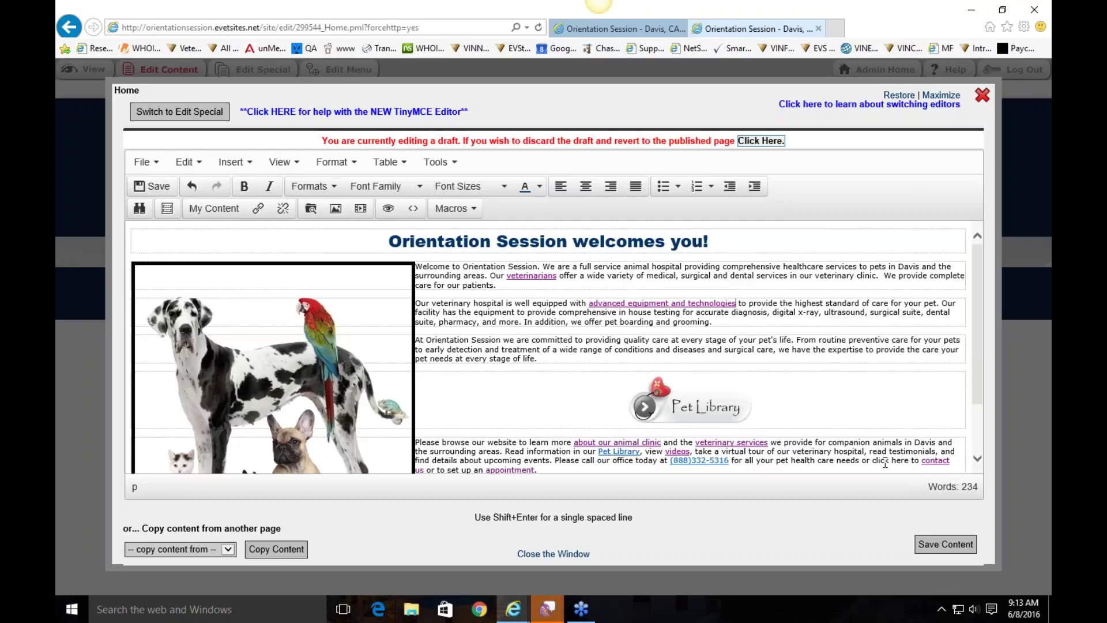
# Save the home page content and test the "advanced equipment and technologies" link on the live page.
pyautogui.click(939, 543)
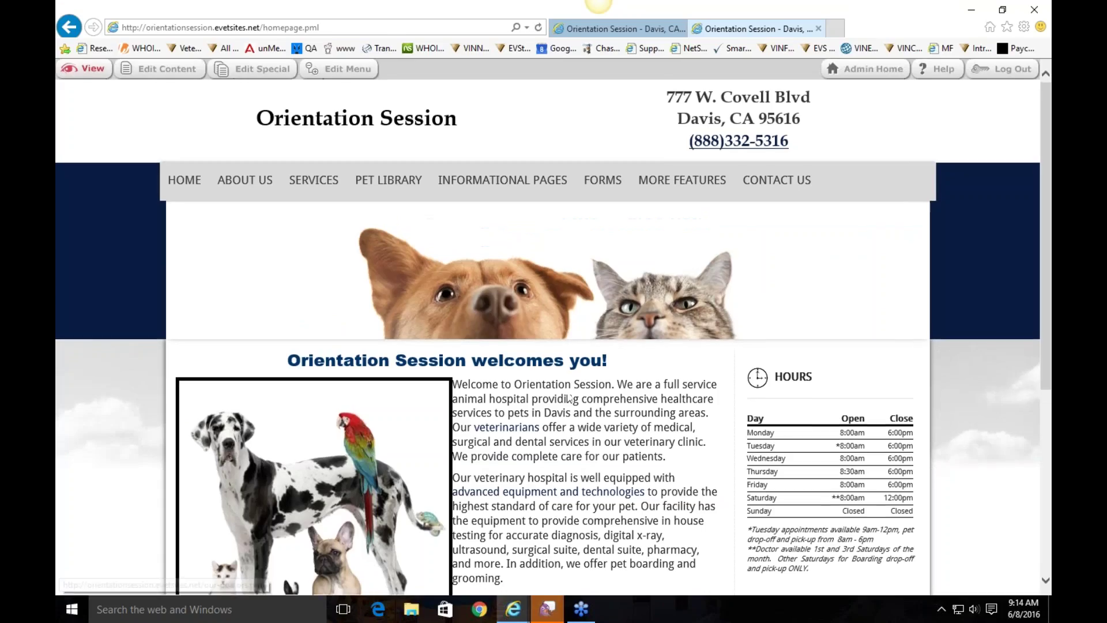
pyautogui.scroll(-3, 567, 391)
pyautogui.click(603, 375)
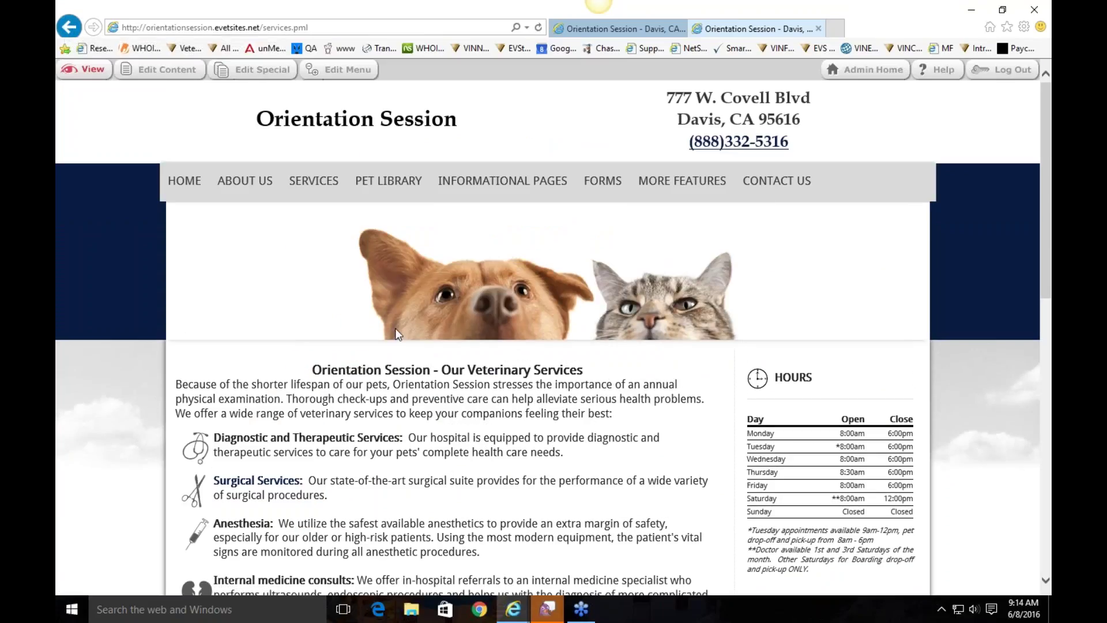
# Go back to the home page and open its content for editing.
pyautogui.click(71, 27)
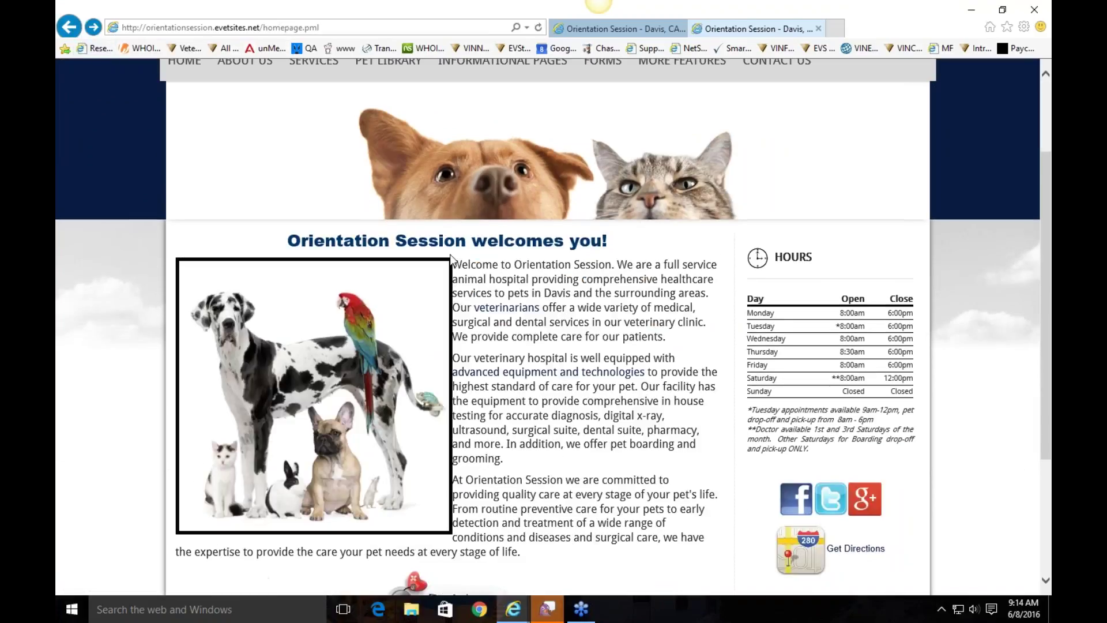
pyautogui.scroll(1, 472, 450)
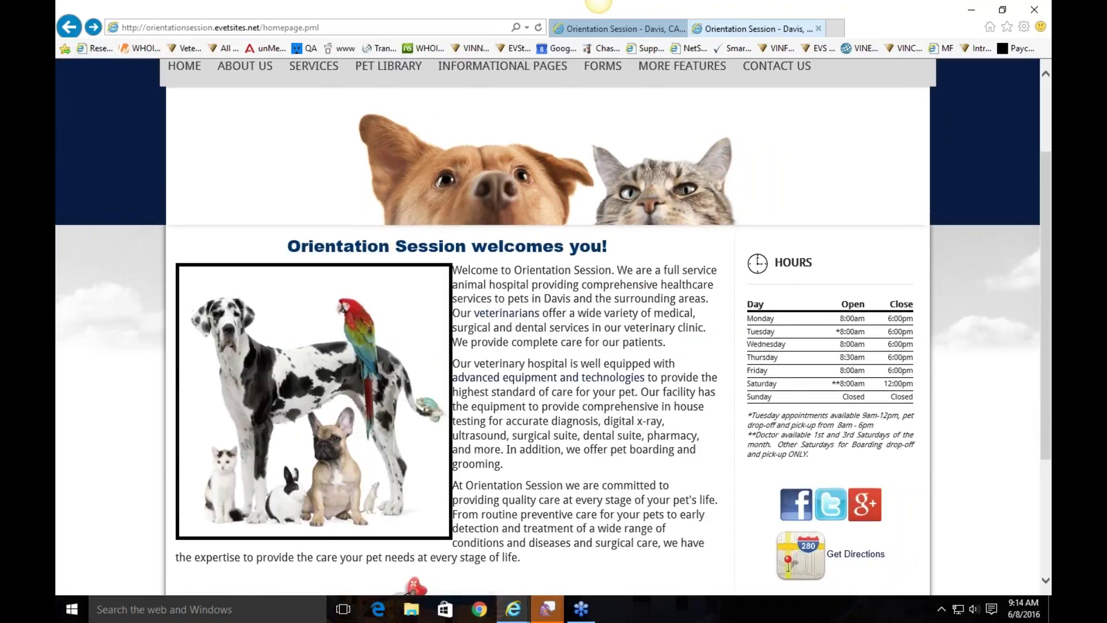
pyautogui.scroll(2, 582, 441)
pyautogui.click(167, 70)
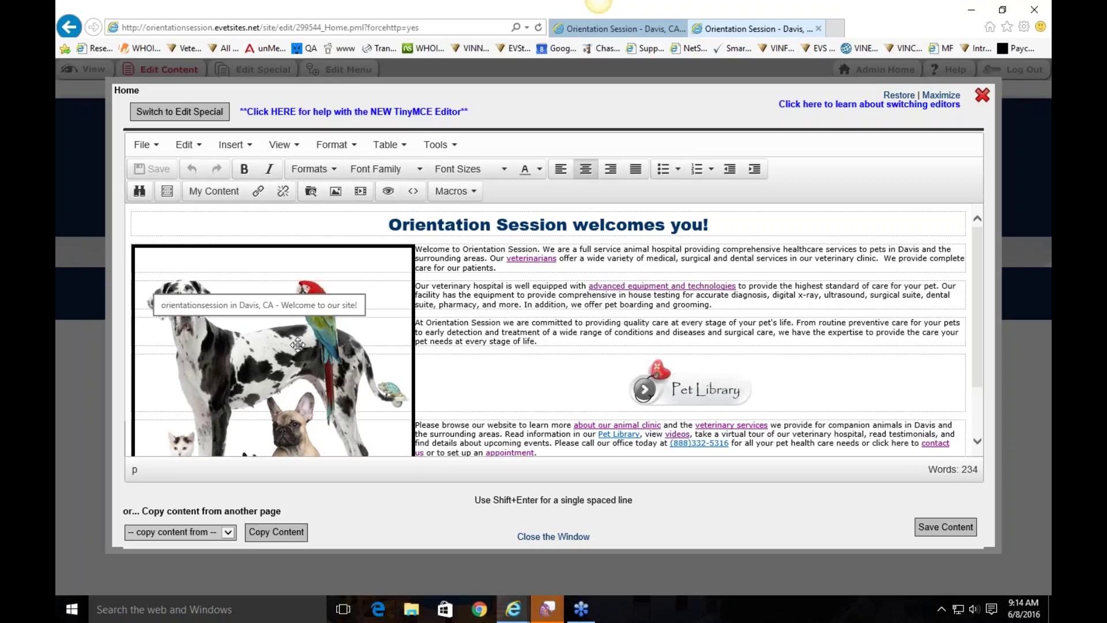
# Give the animal group picture a right margin of 5 pixels.
pyautogui.doubleClick(167, 291)
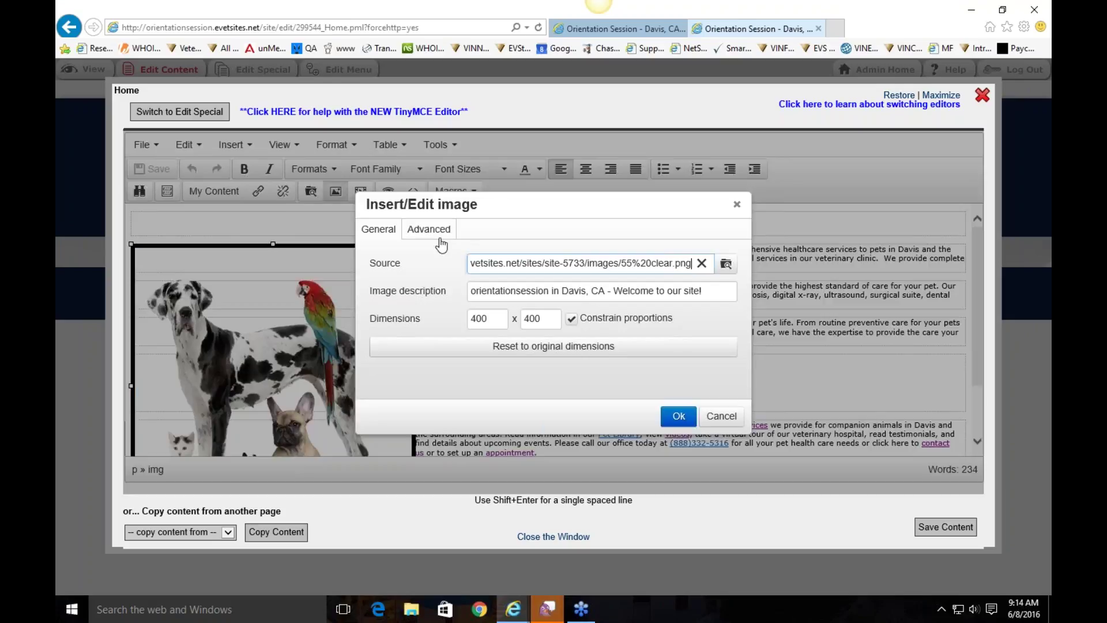
pyautogui.click(434, 233)
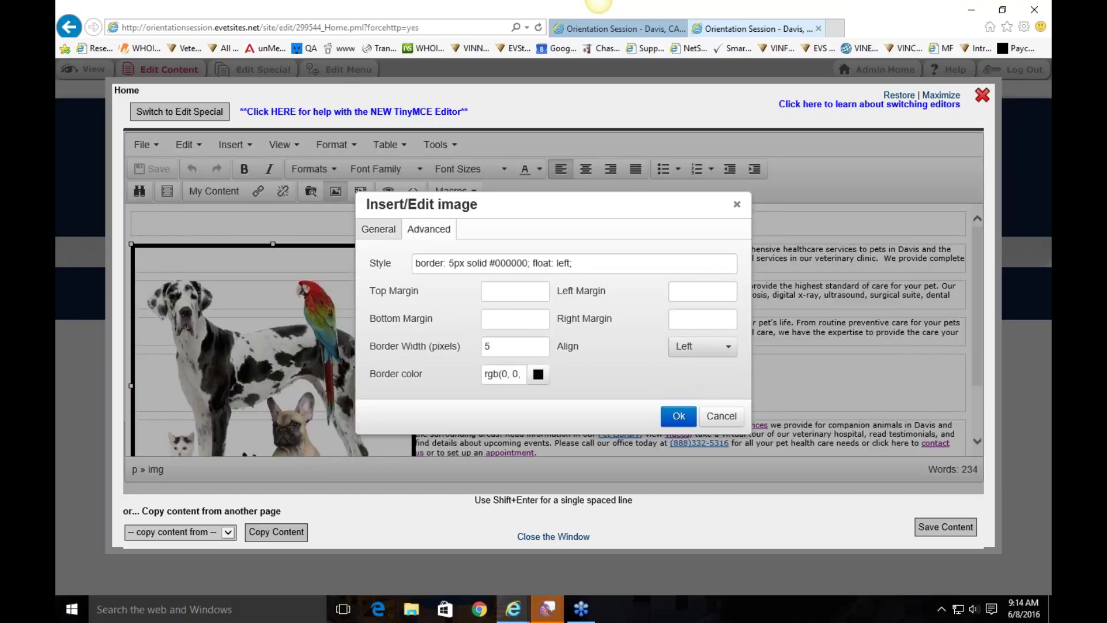
pyautogui.click(685, 320)
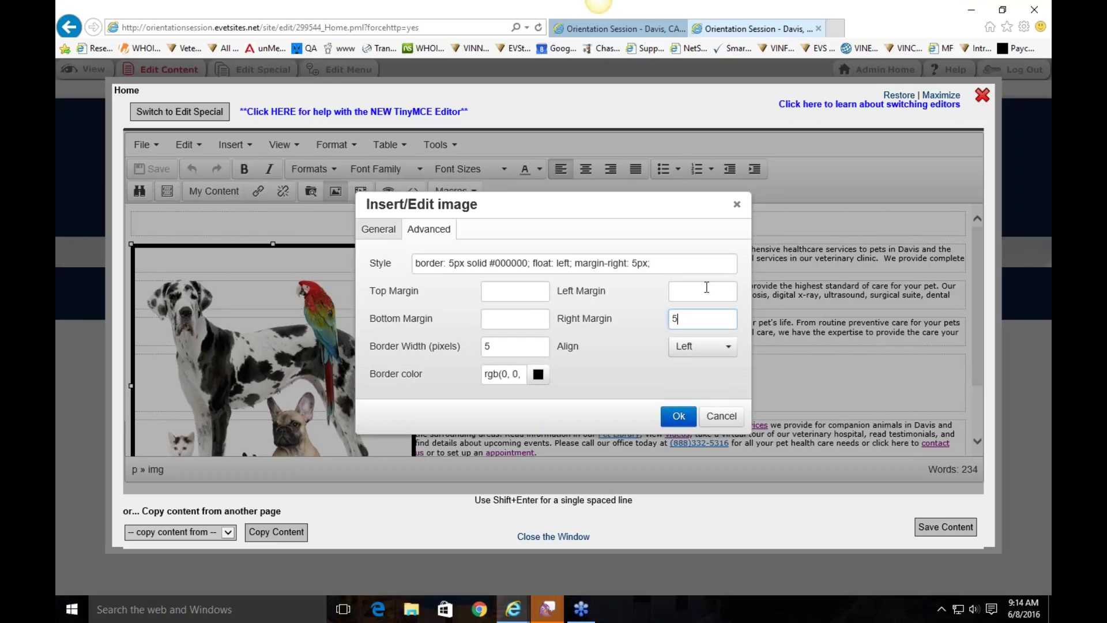
pyautogui.click(678, 415)
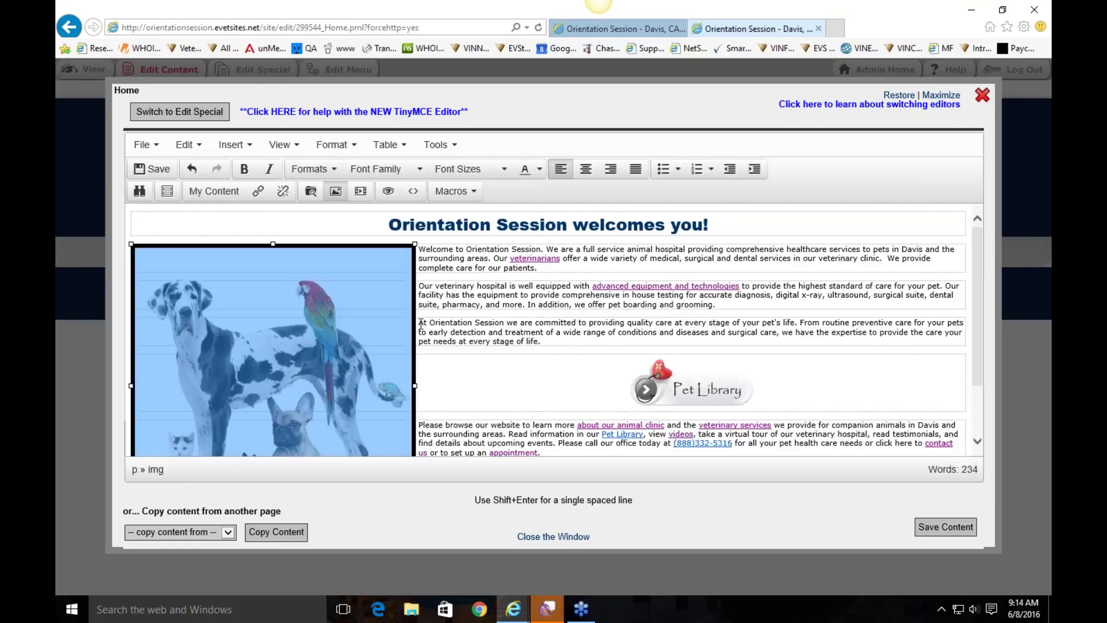
# Set the animal group picture's right margin to 10 pixels, then save the home page content and check the live page.
pyautogui.click(364, 314)
pyautogui.doubleClick(363, 314)
pyautogui.click(428, 229)
pyautogui.moveTo(704, 322); pyautogui.dragTo(635, 312)
pyautogui.write('10')
pyautogui.click(679, 416)
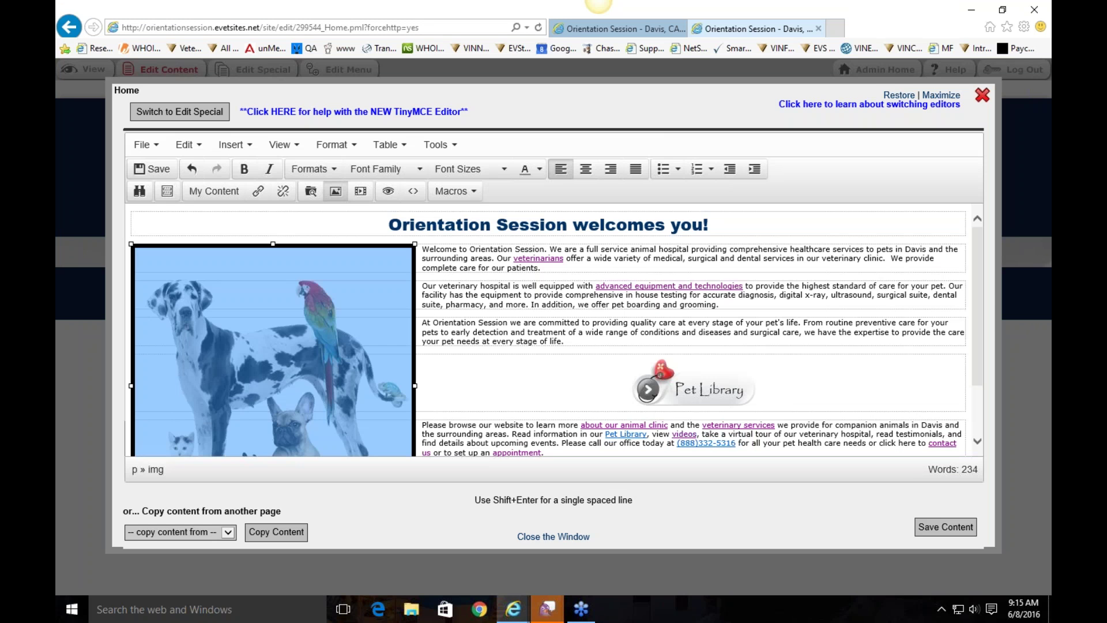
pyautogui.click(946, 526)
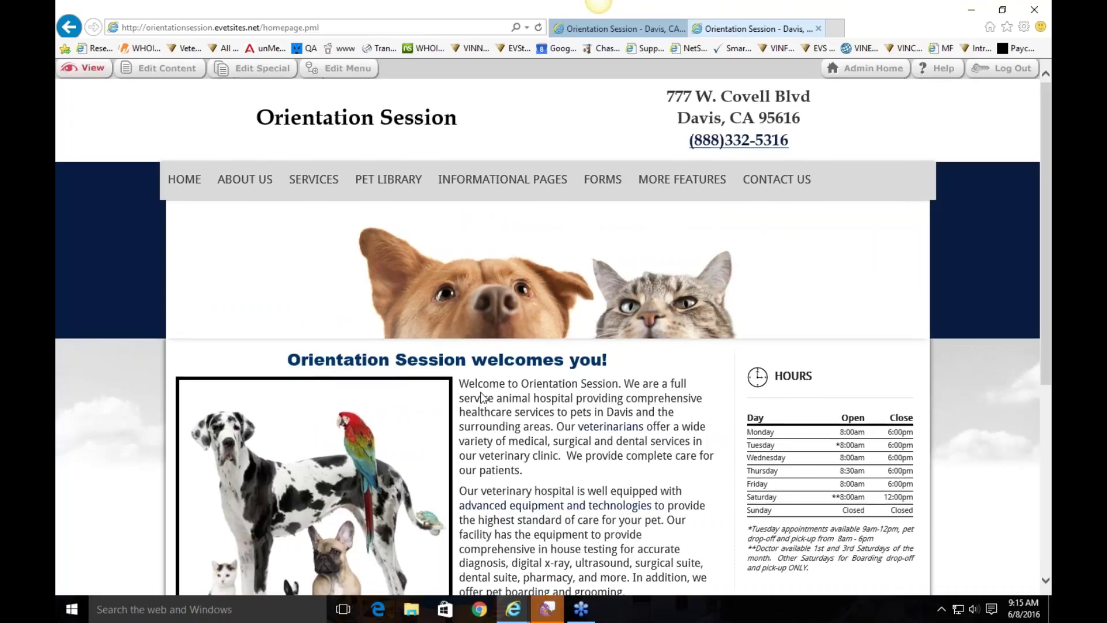
pyautogui.scroll(-4, 482, 396)
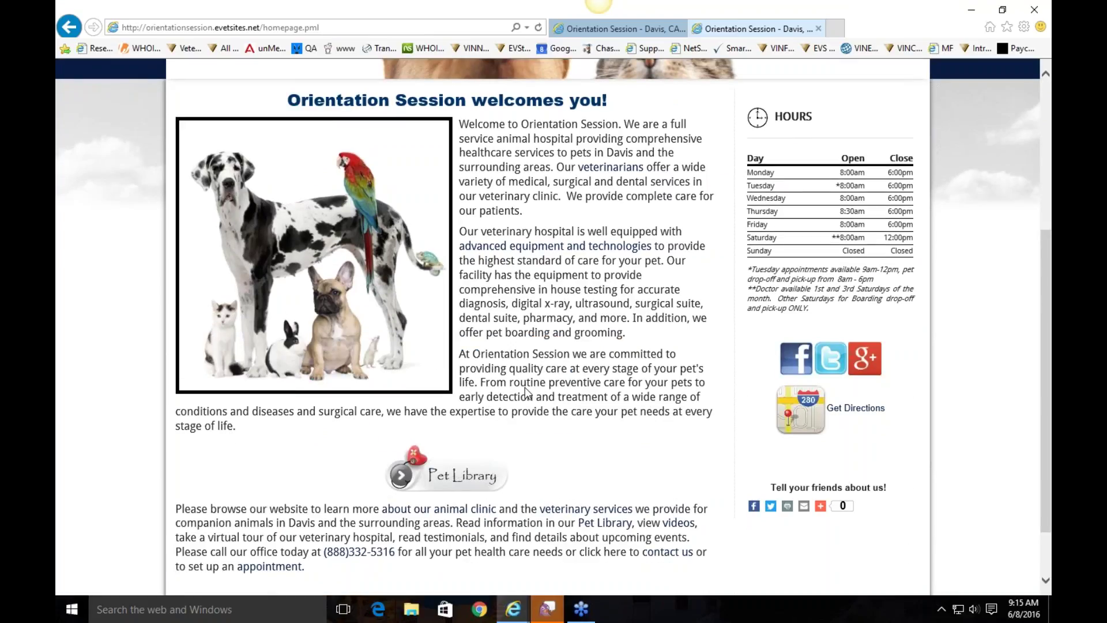
pyautogui.scroll(5, 526, 394)
# Visit the Our Staff page and examine how its staff photos and biography text blocks are laid out.
pyautogui.moveTo(245, 182)
pyautogui.click(255, 223)
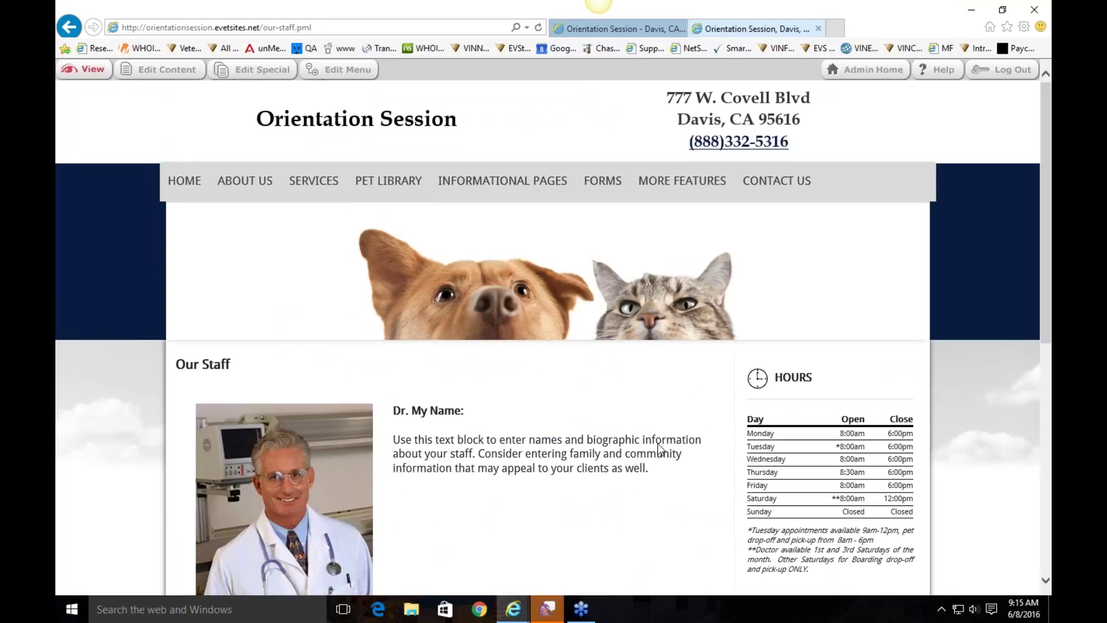
pyautogui.scroll(-5, 658, 449)
pyautogui.scroll(-2, 612, 232)
pyautogui.scroll(2, 620, 213)
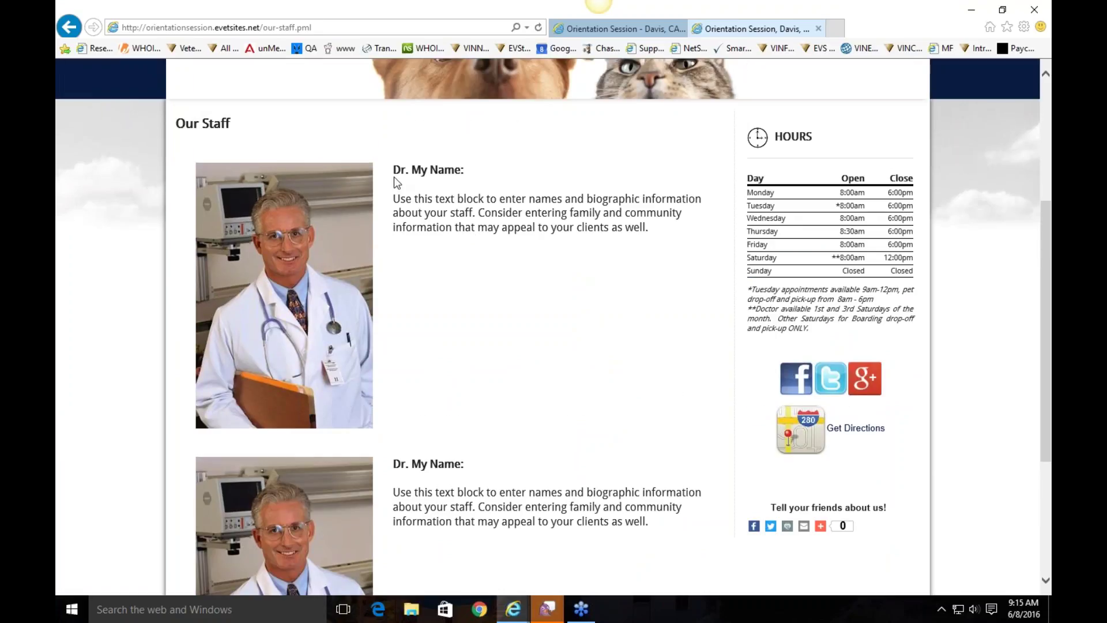
pyautogui.scroll(-4, 445, 388)
pyautogui.scroll(7, 422, 310)
pyautogui.scroll(1, 421, 306)
pyautogui.scroll(-4, 421, 306)
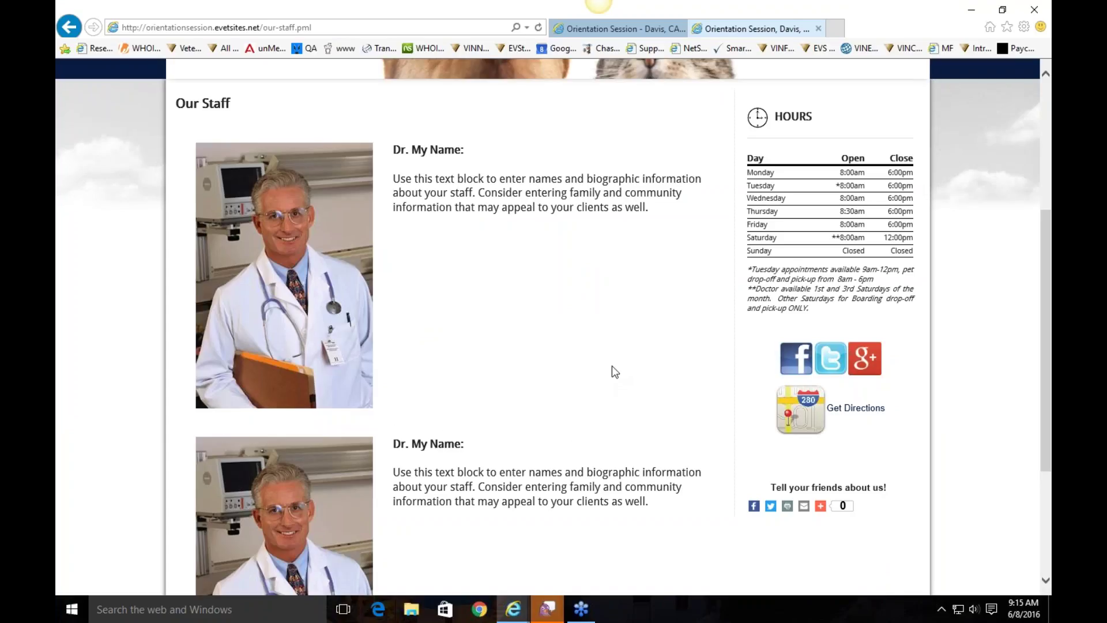
pyautogui.scroll(-1, 612, 367)
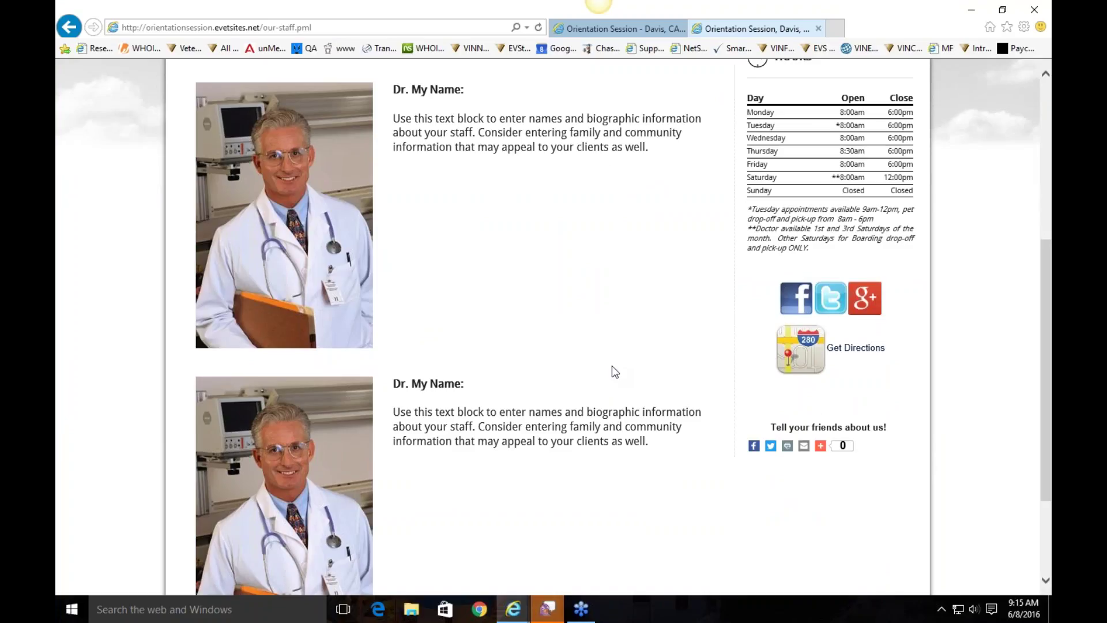
# Open the Our Staff page's content for editing.
pyautogui.scroll(5, 611, 365)
pyautogui.click(170, 77)
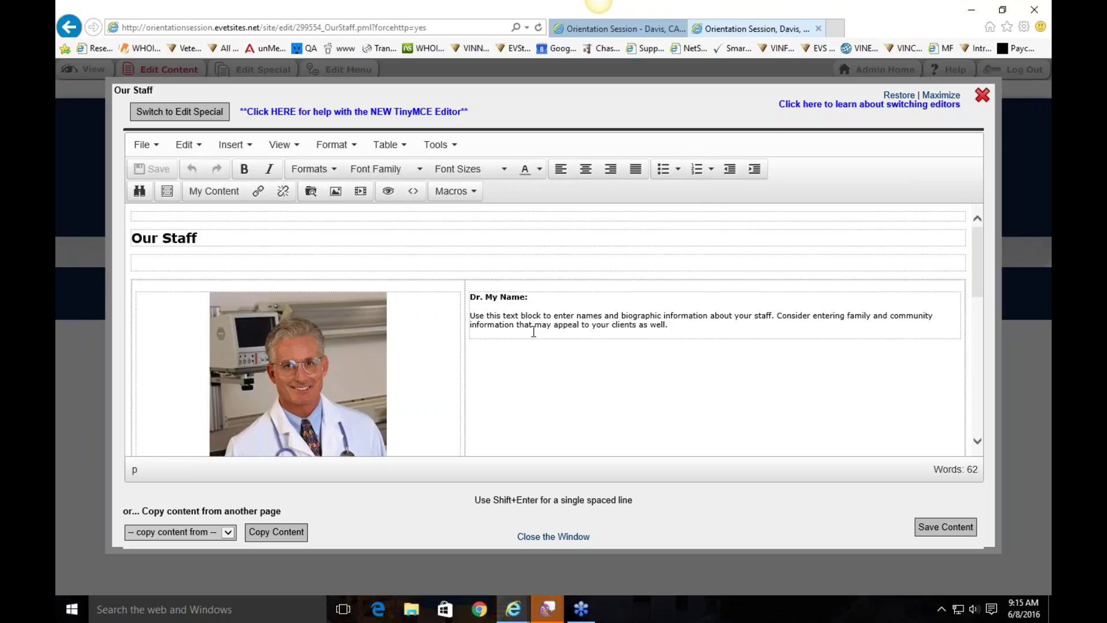
# Examine how the staff table arranges photos, biography text blocks and empty spacer rows in the Our Staff content.
pyautogui.scroll(-2, 524, 361)
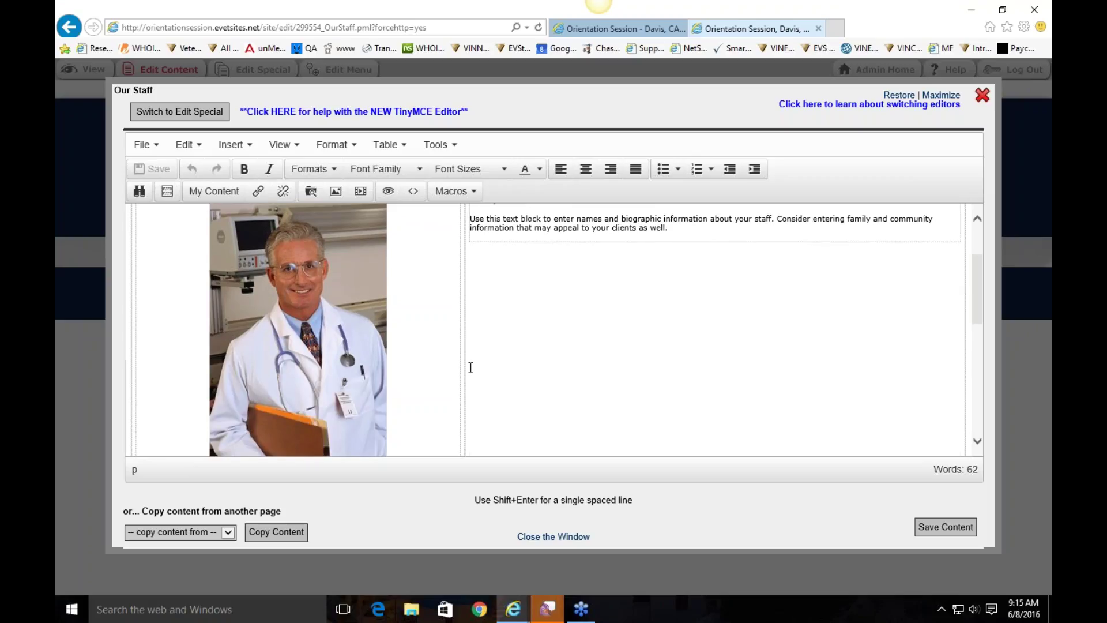
pyautogui.scroll(-3, 470, 364)
pyautogui.scroll(5, 469, 365)
pyautogui.click(567, 371)
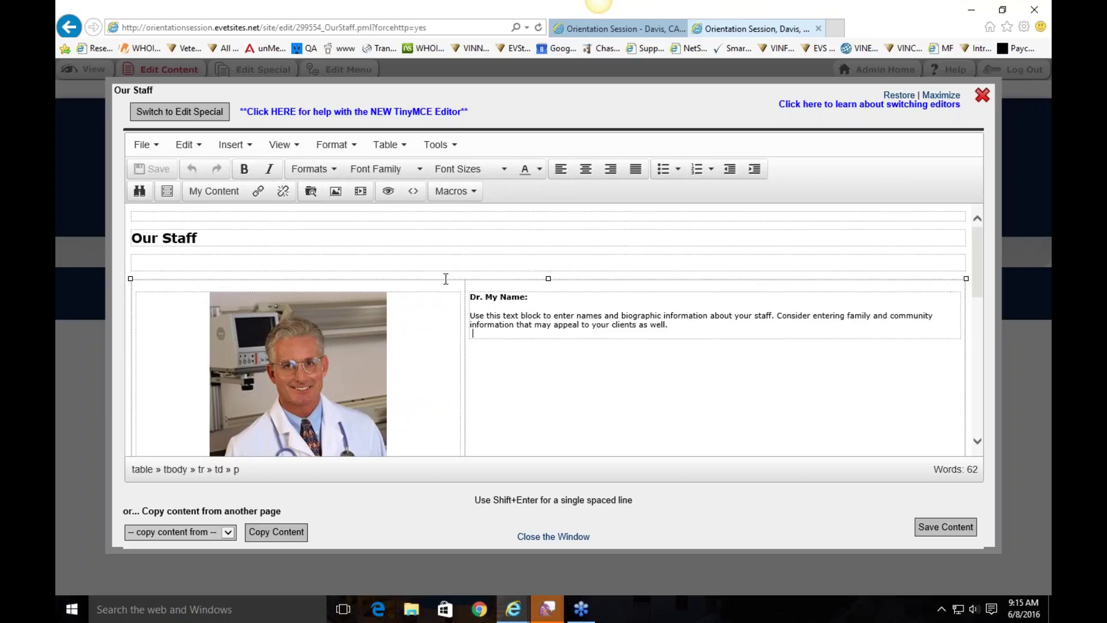
pyautogui.scroll(-3, 569, 330)
pyautogui.scroll(2, 453, 379)
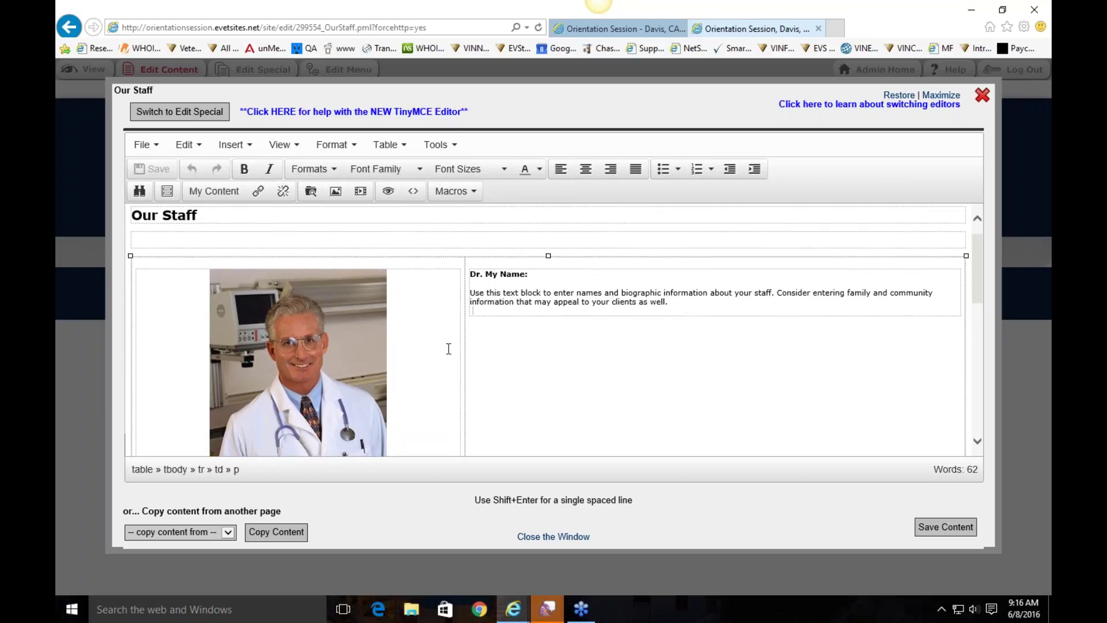
pyautogui.scroll(-3, 297, 304)
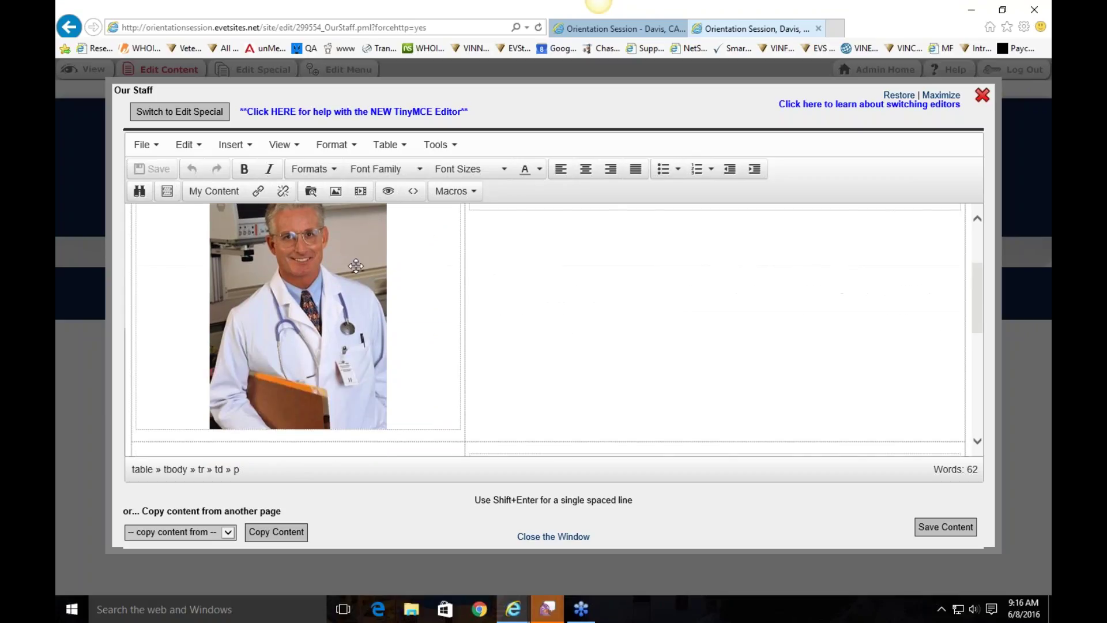
pyautogui.scroll(-4, 387, 350)
pyautogui.scroll(-4, 387, 351)
pyautogui.scroll(5, 387, 350)
pyautogui.scroll(4, 388, 350)
pyautogui.scroll(-2, 537, 279)
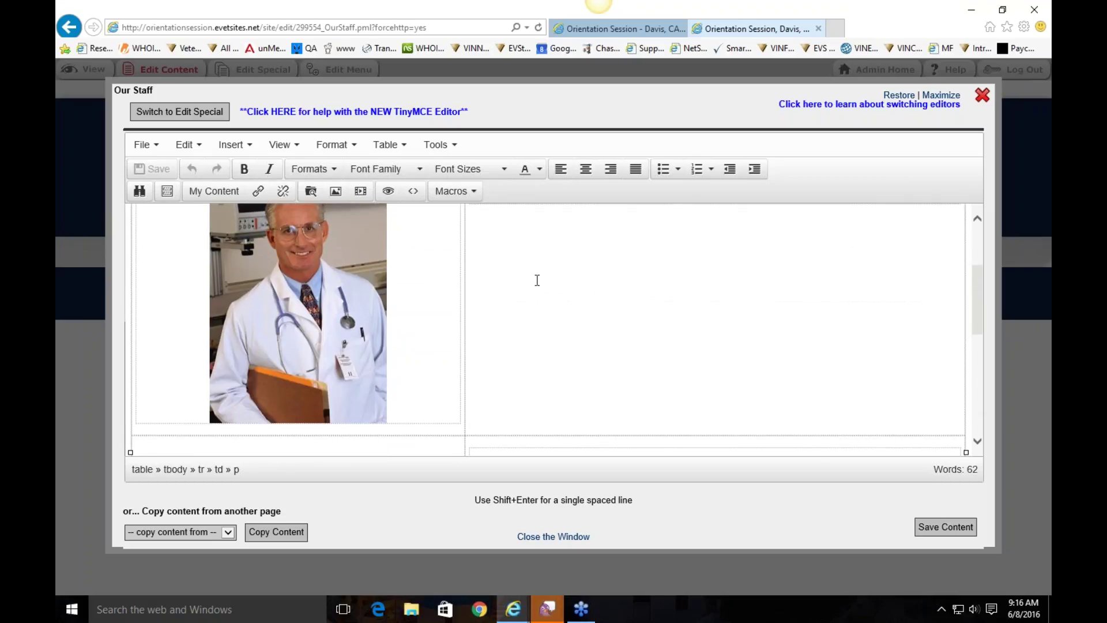
pyautogui.scroll(2, 671, 293)
pyautogui.scroll(-4, 671, 293)
pyautogui.scroll(2, 674, 312)
pyautogui.scroll(-3, 679, 325)
pyautogui.scroll(3, 679, 324)
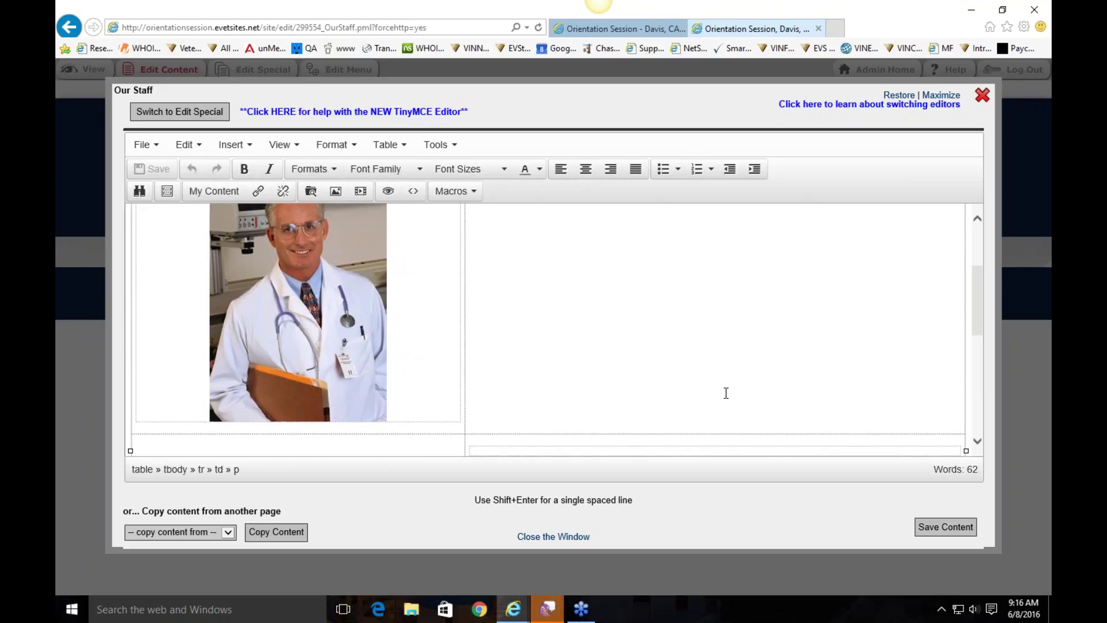
pyautogui.scroll(-2, 421, 327)
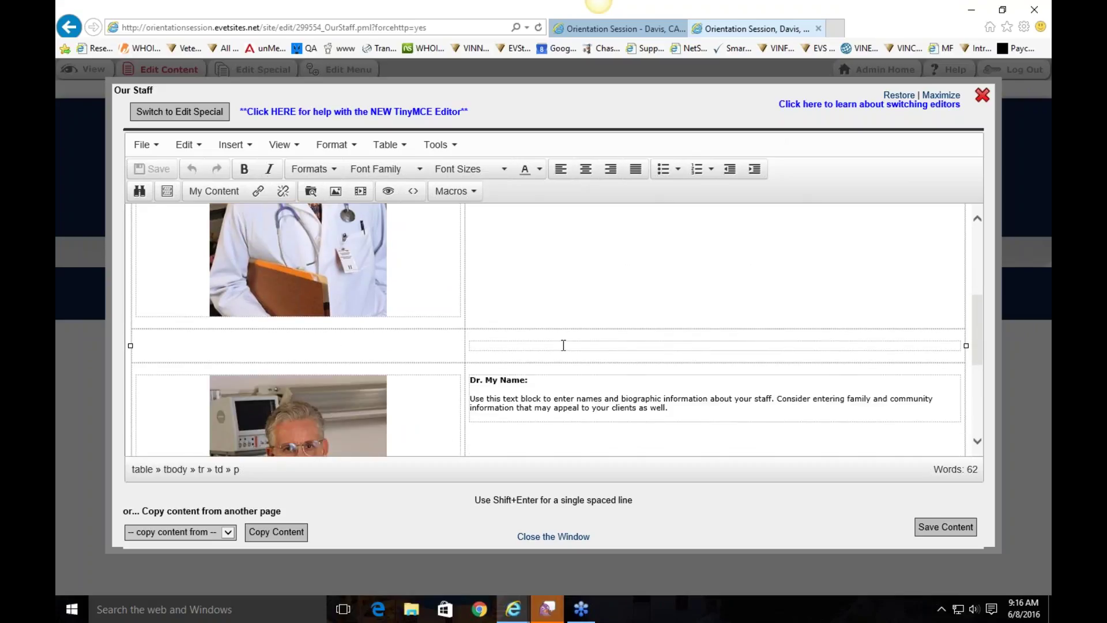
pyautogui.scroll(-2, 564, 345)
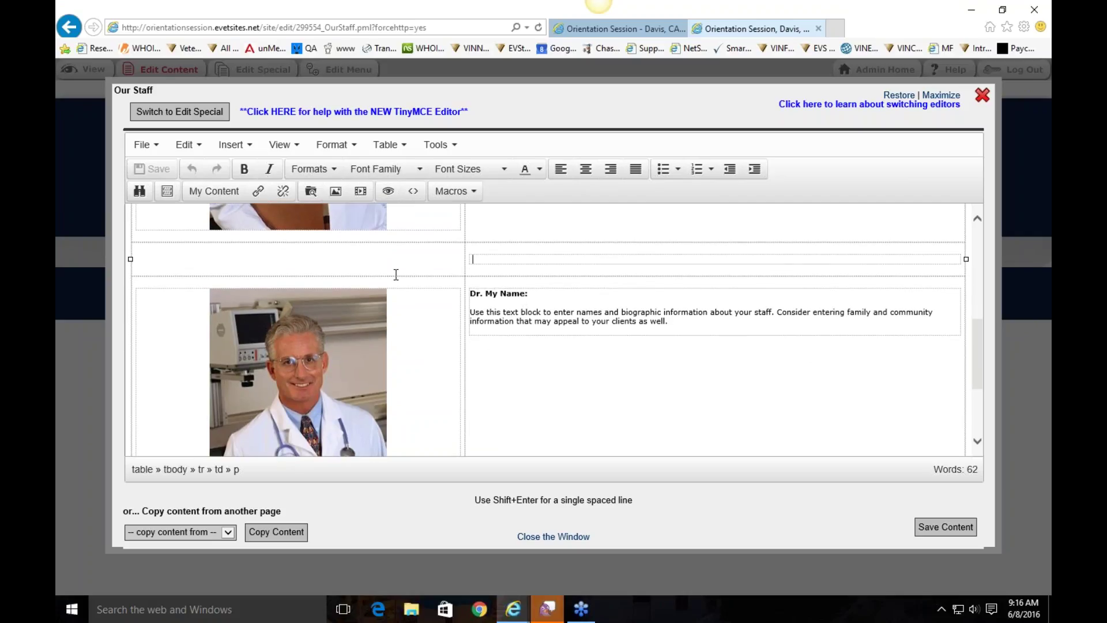
pyautogui.hotkey('ctrl', 'z')
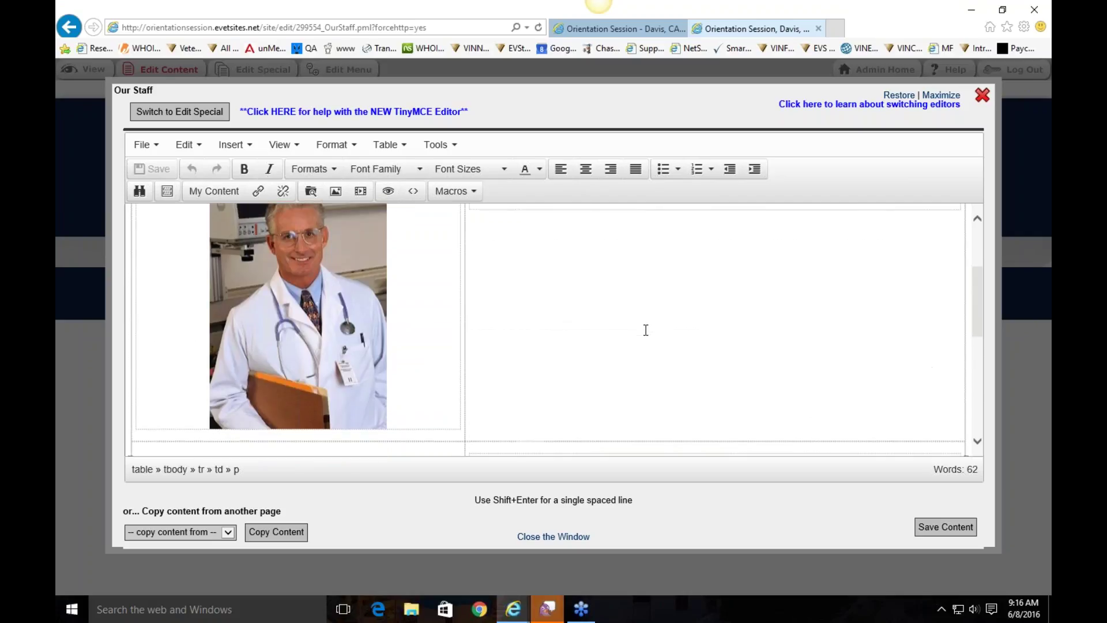
# Check the image options for the first staff photo and highlight the biography paragraph beside it.
pyautogui.click(280, 320)
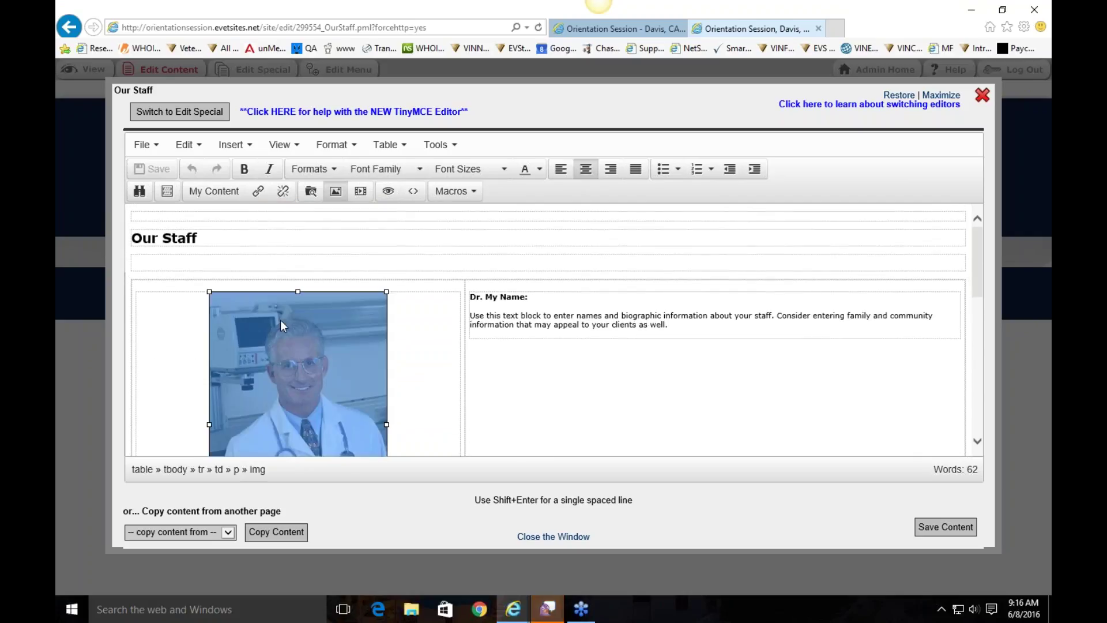
pyautogui.rightClick(280, 319)
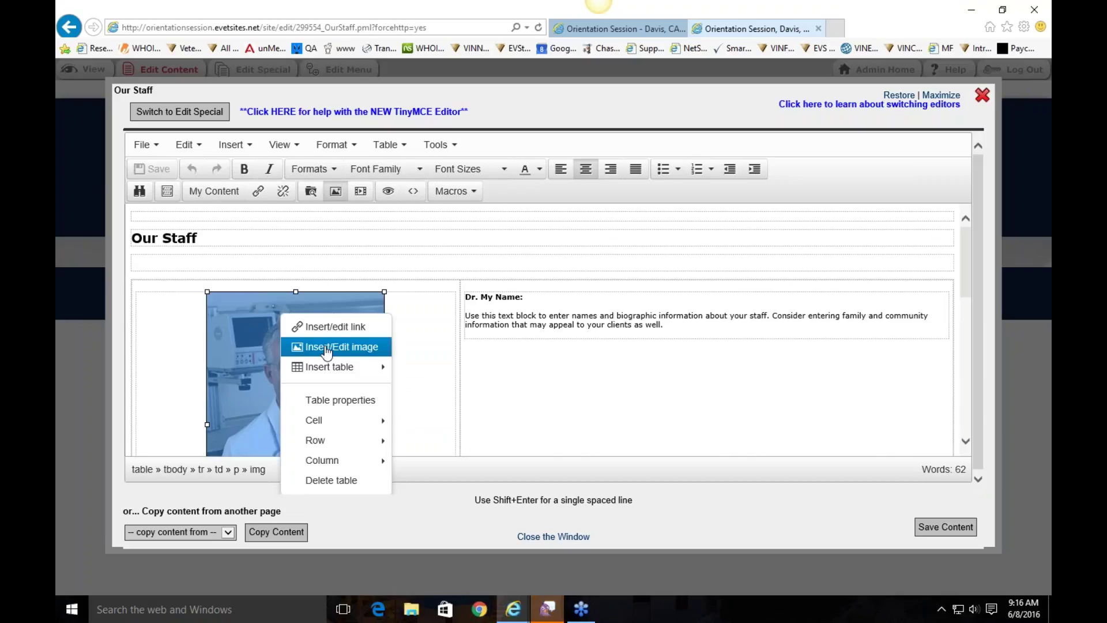
pyautogui.click(224, 334)
pyautogui.click(706, 318)
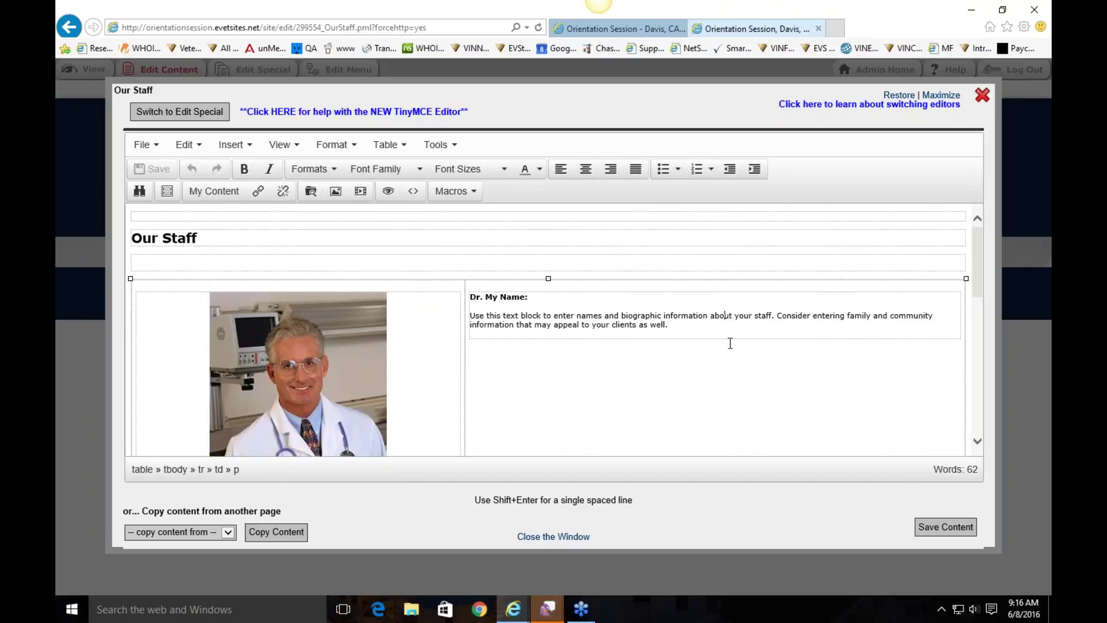
pyautogui.moveTo(674, 330); pyautogui.dragTo(470, 315)
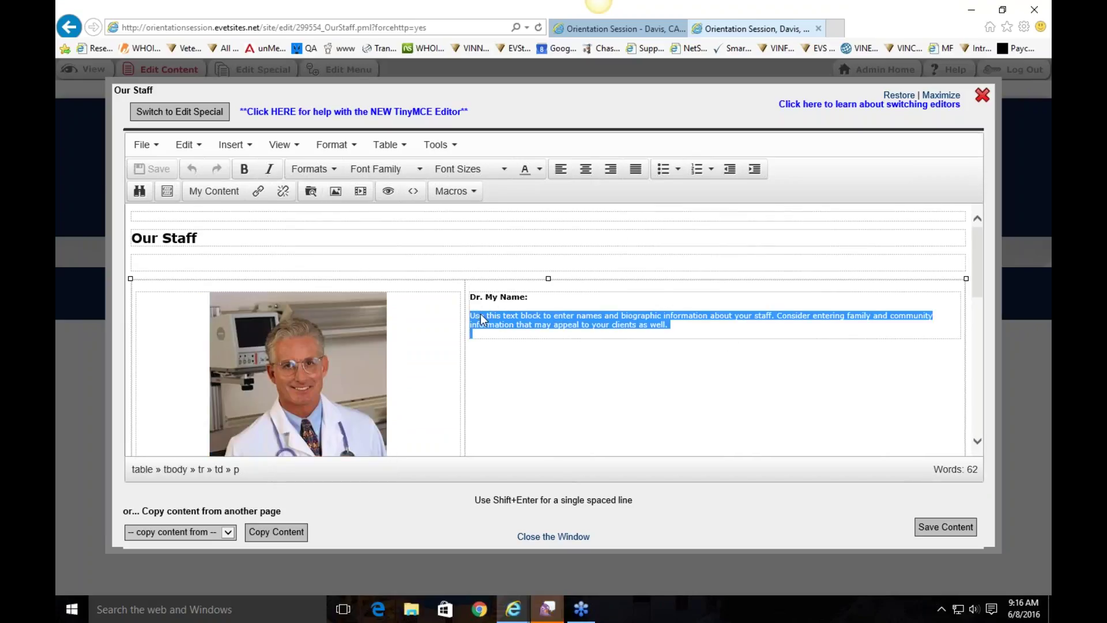
pyautogui.click(695, 365)
# Insert a table row after the last staff member's photo and biography row.
pyautogui.scroll(-5, 554, 329)
pyautogui.scroll(-4, 378, 330)
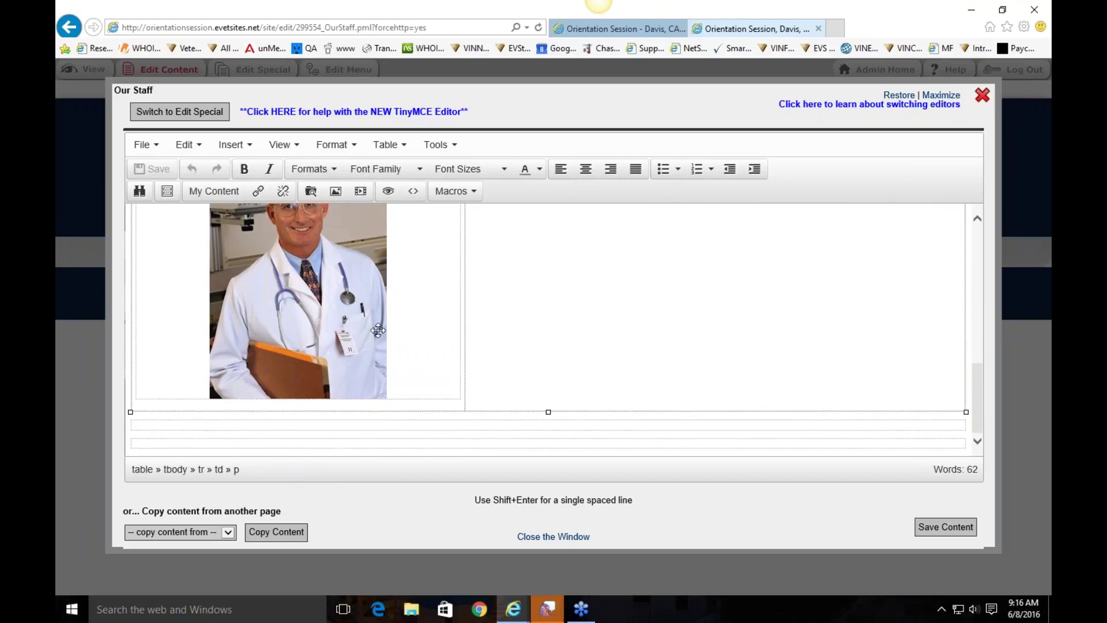
pyautogui.scroll(3, 405, 262)
pyautogui.scroll(-2, 405, 261)
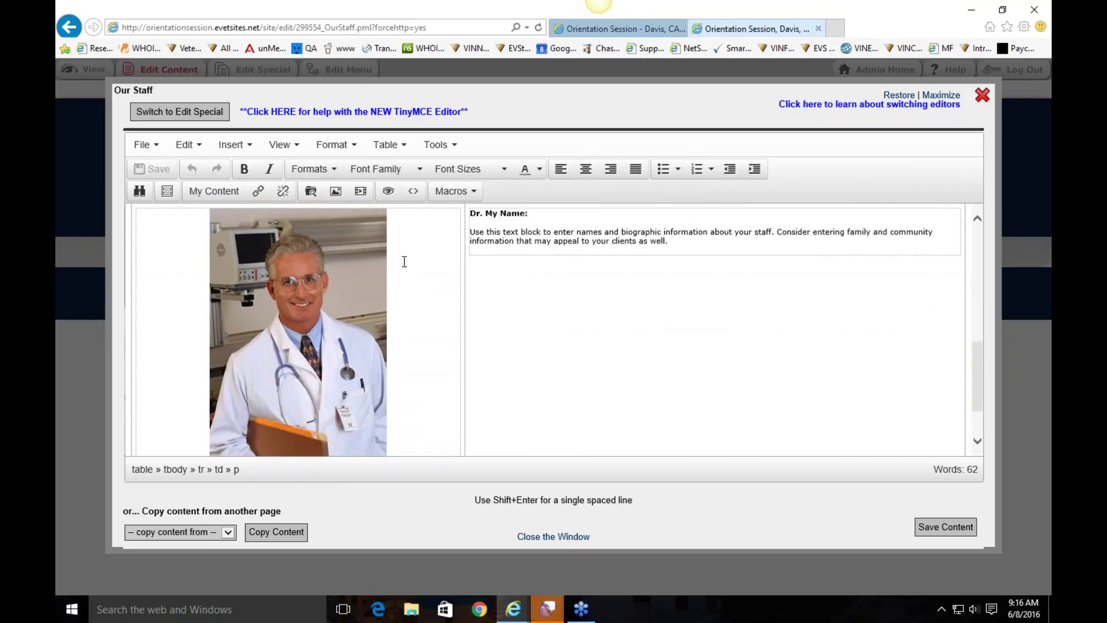
pyautogui.scroll(-1, 404, 261)
pyautogui.scroll(2, 407, 283)
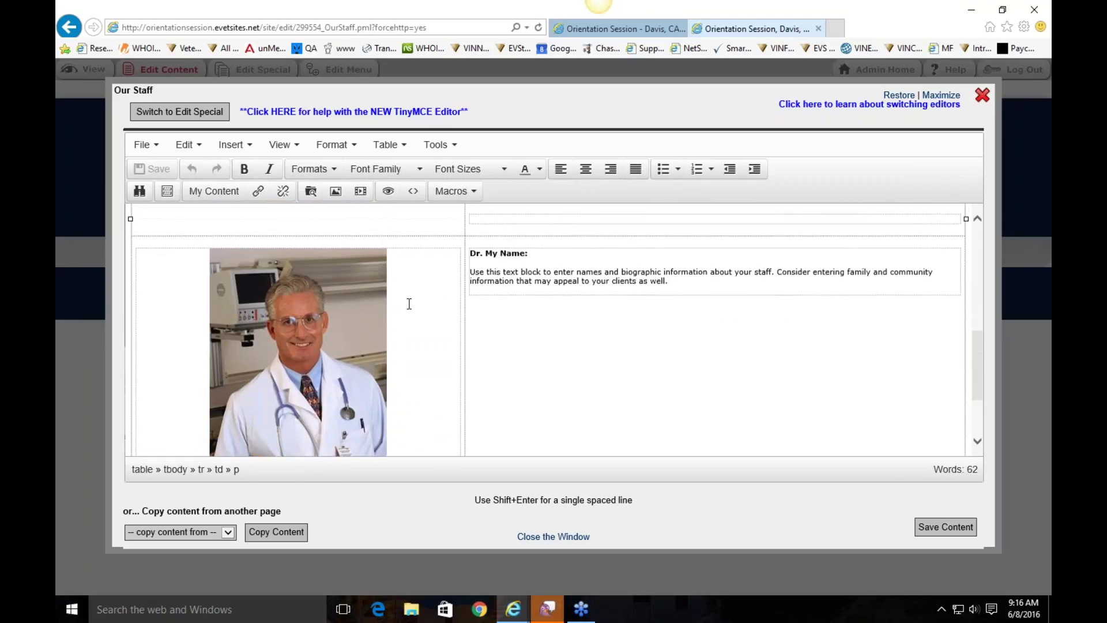
pyautogui.scroll(1, 409, 303)
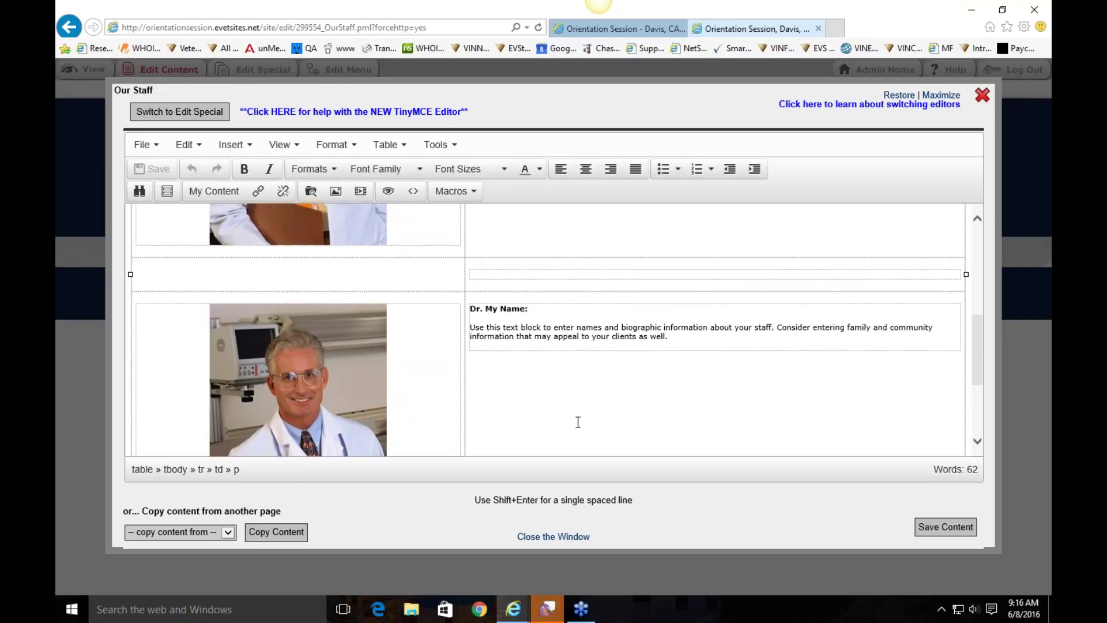
pyautogui.click(397, 146)
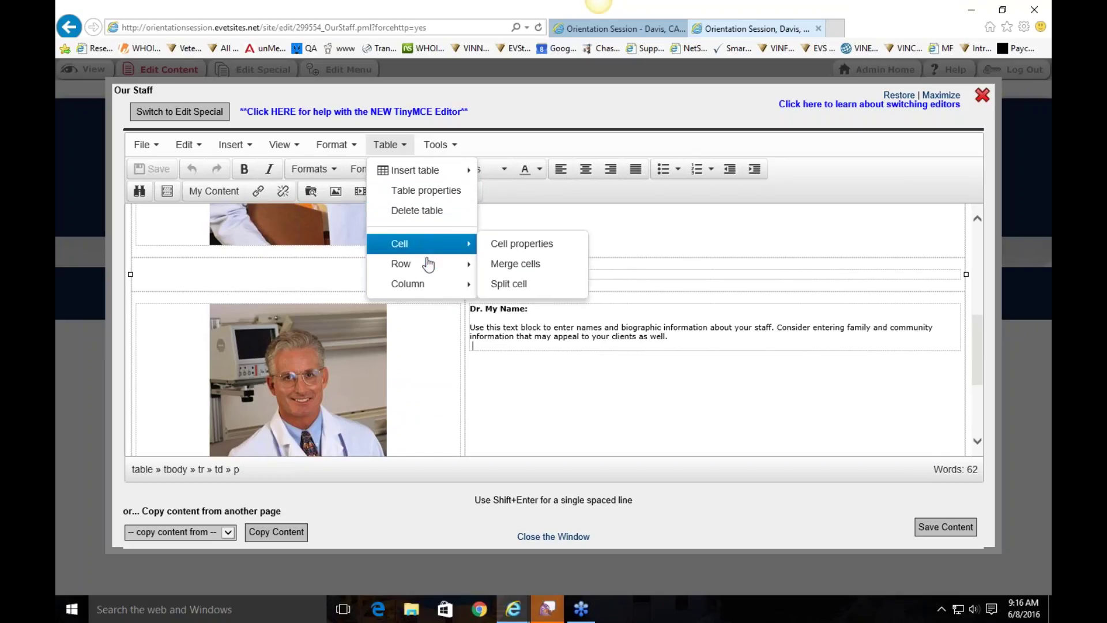
pyautogui.moveTo(428, 270)
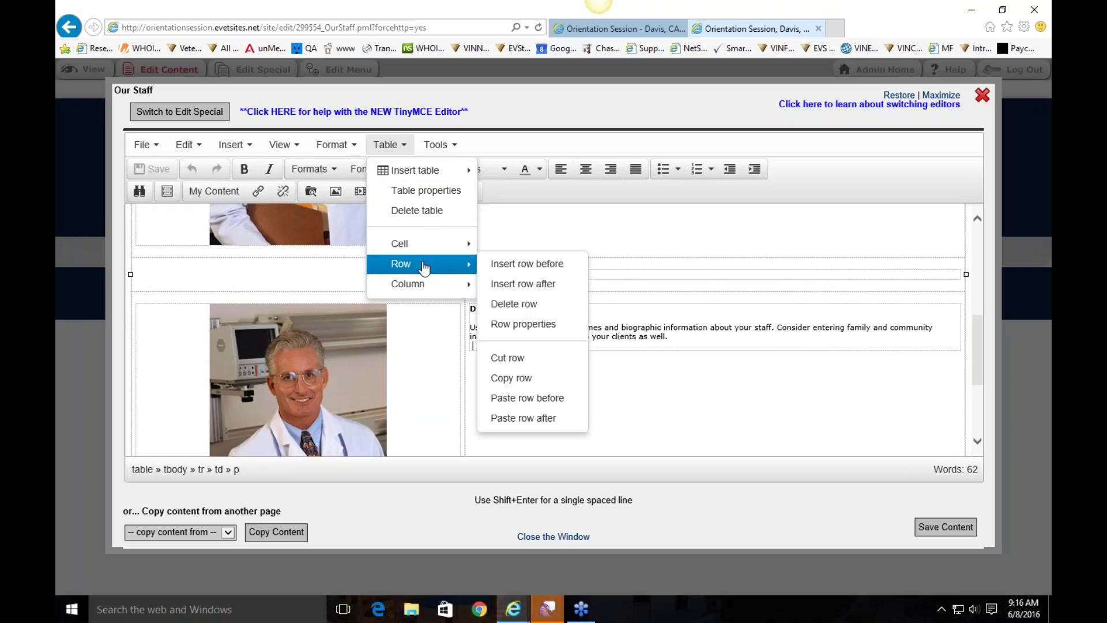
pyautogui.click(523, 285)
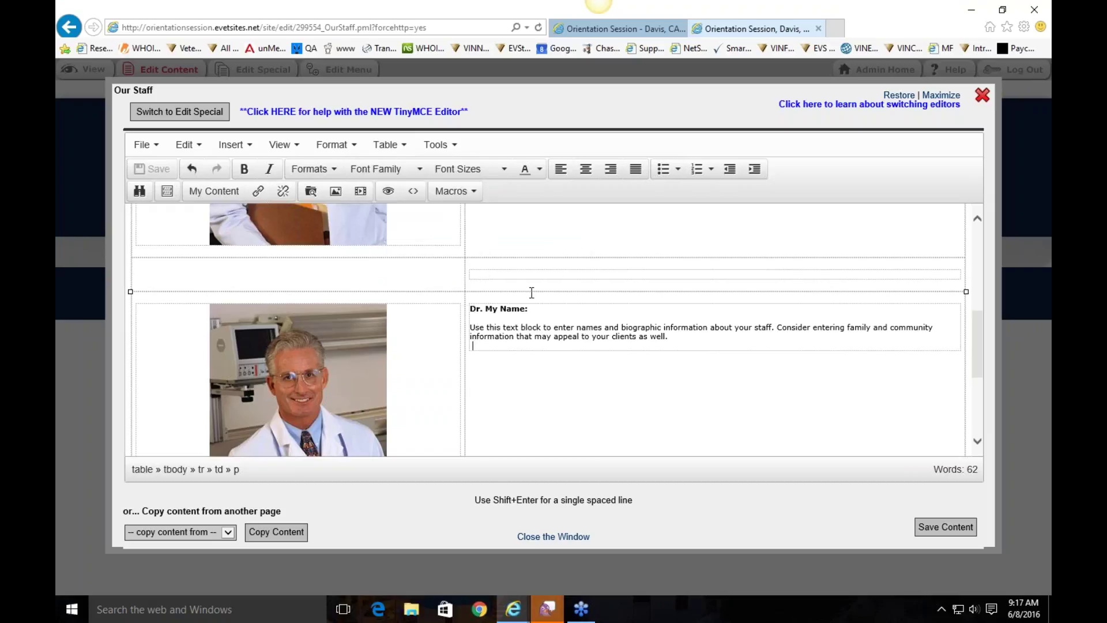
# Insert a second empty row below the newly added row at the end of the staff table.
pyautogui.scroll(-5, 754, 405)
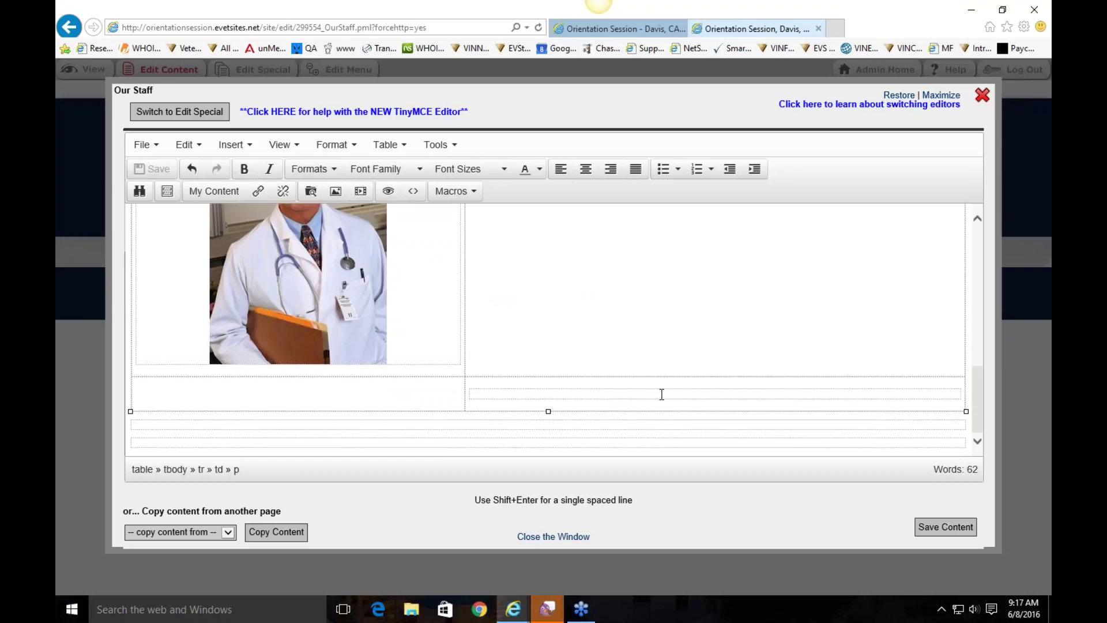
pyautogui.hotkey('ctrl', 'b')
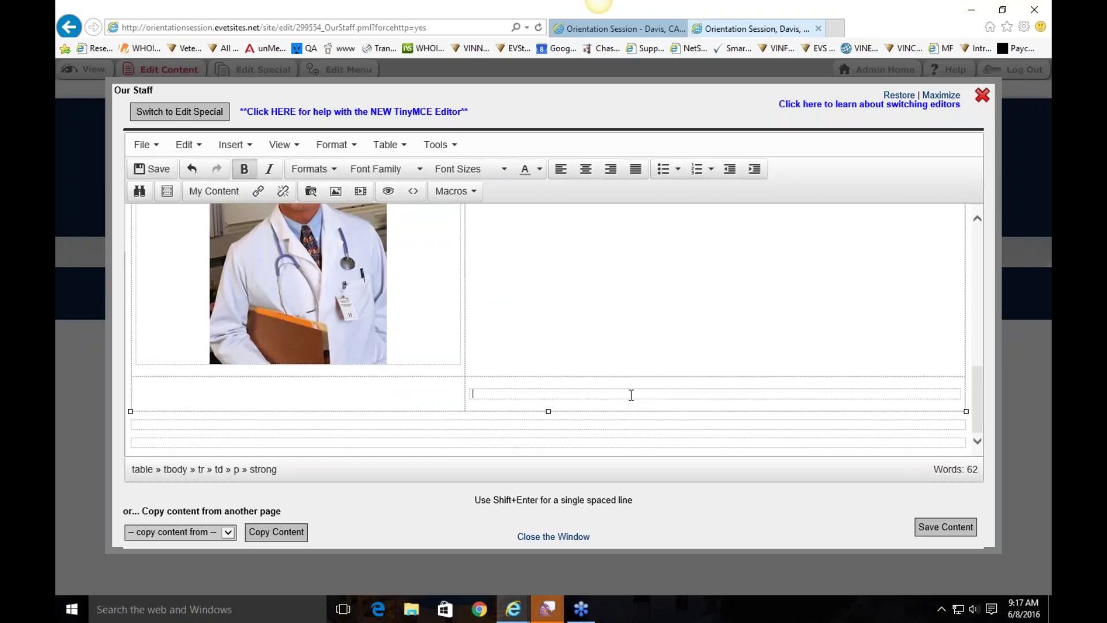
pyautogui.click(388, 145)
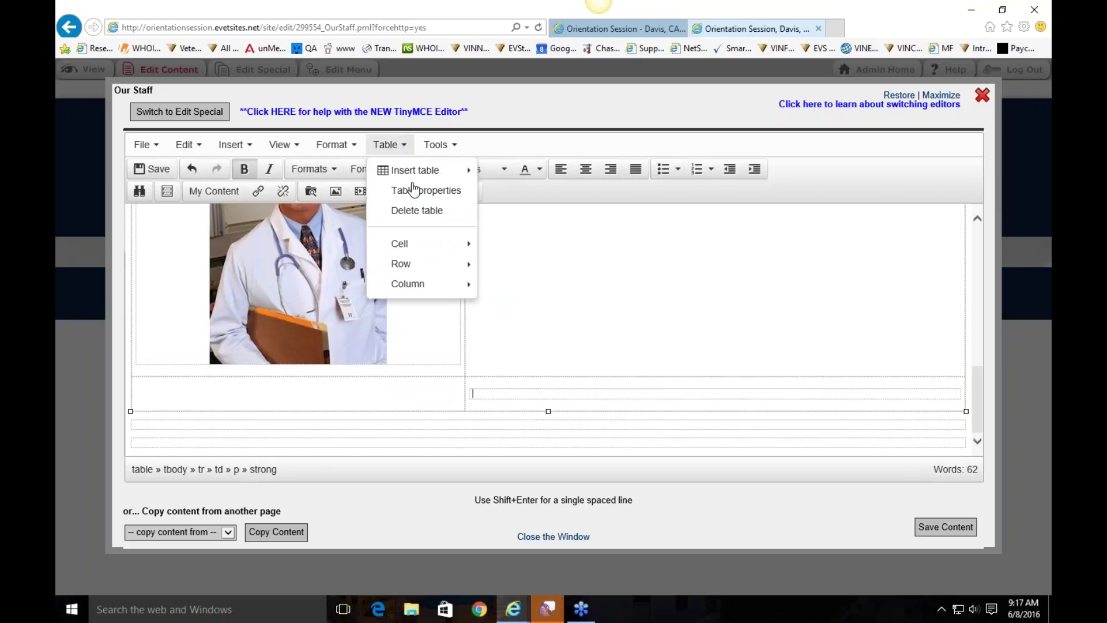
pyautogui.click(523, 284)
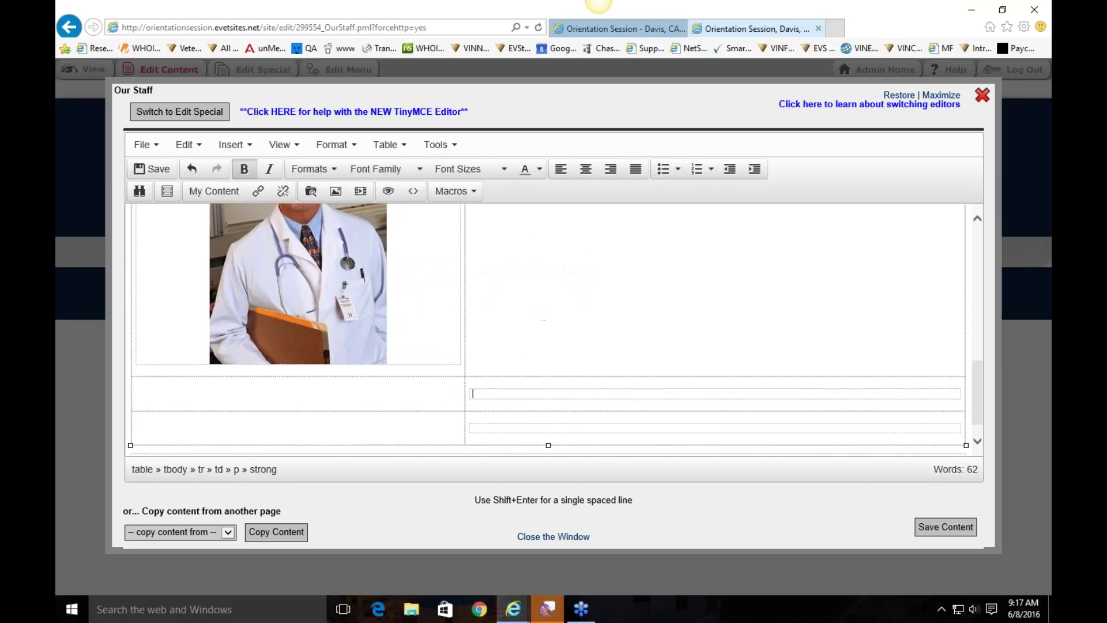
# Enter "Bio" in the biography column cell of the staff table's last row.
pyautogui.scroll(-1, 633, 348)
pyautogui.click(255, 397)
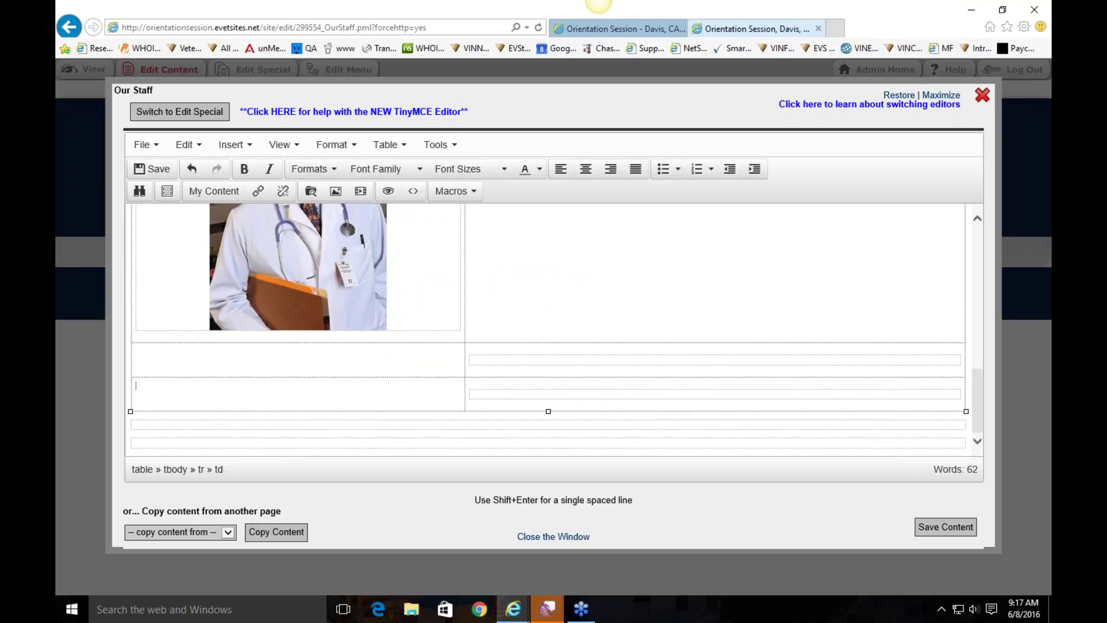
pyautogui.click(513, 410)
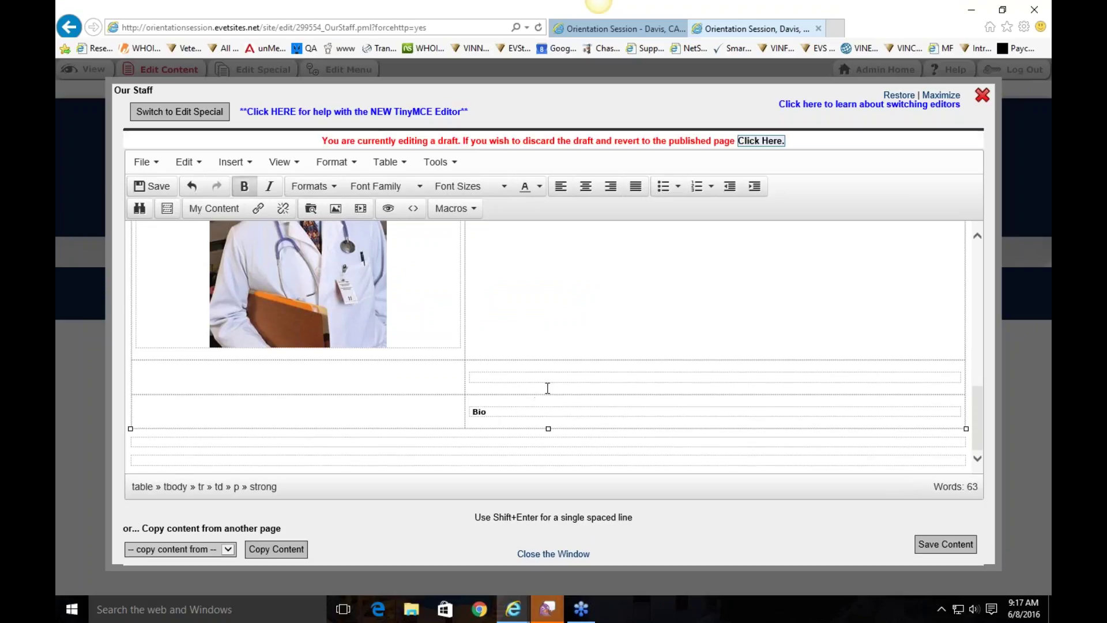
# Insert a column after the biography column and enter "School Information" in its cell beside the first staff member.
pyautogui.click(392, 164)
pyautogui.click(526, 426)
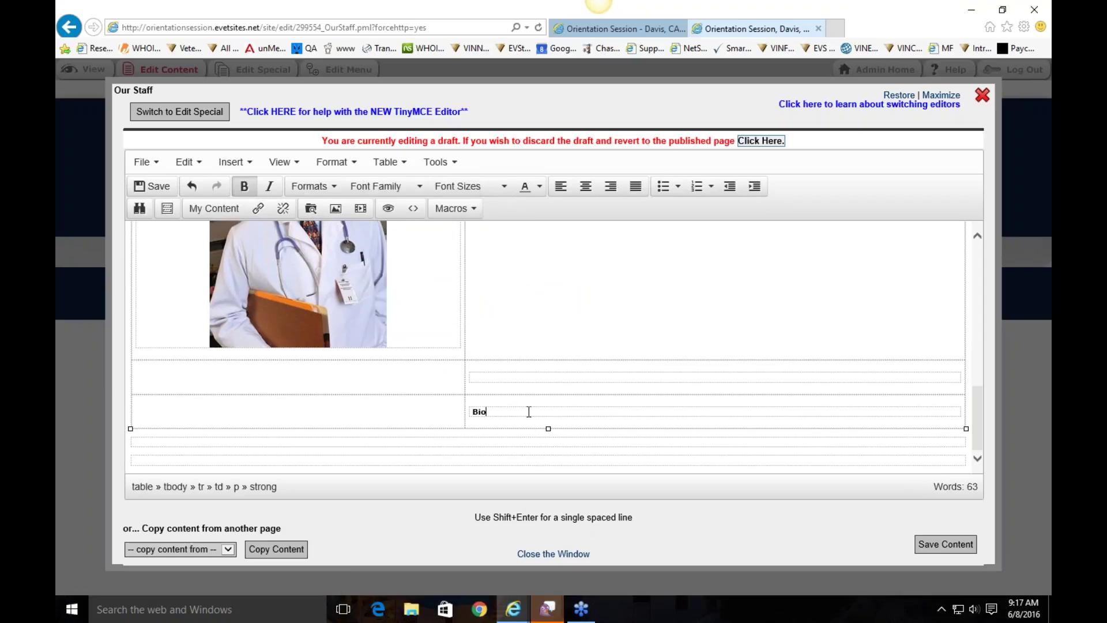
pyautogui.rightClick(529, 411)
pyautogui.moveTo(576, 437)
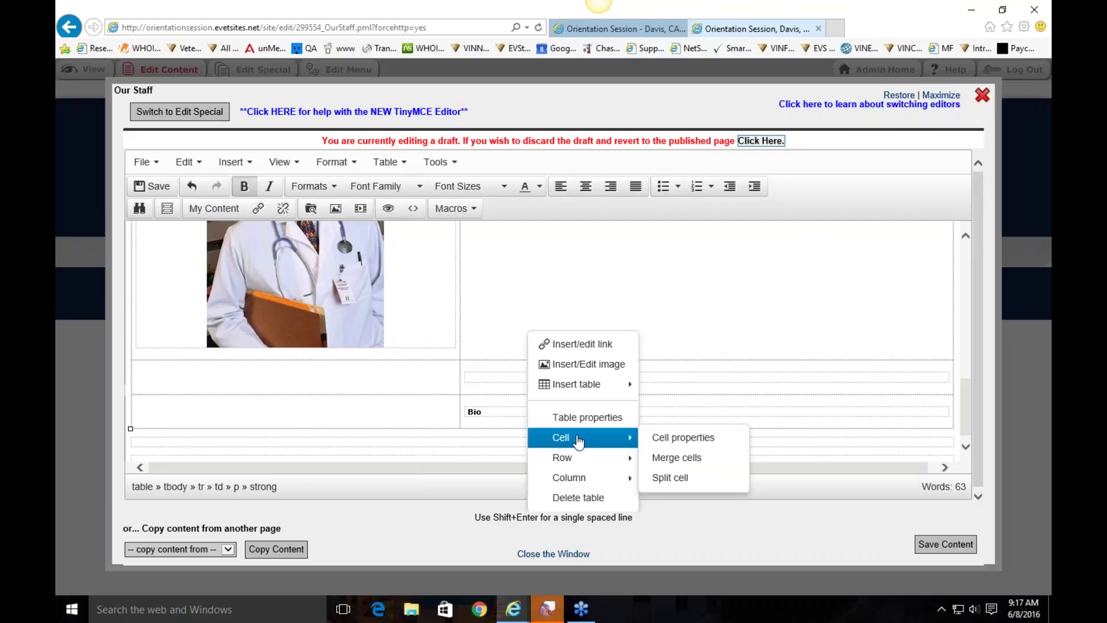
pyautogui.moveTo(588, 478)
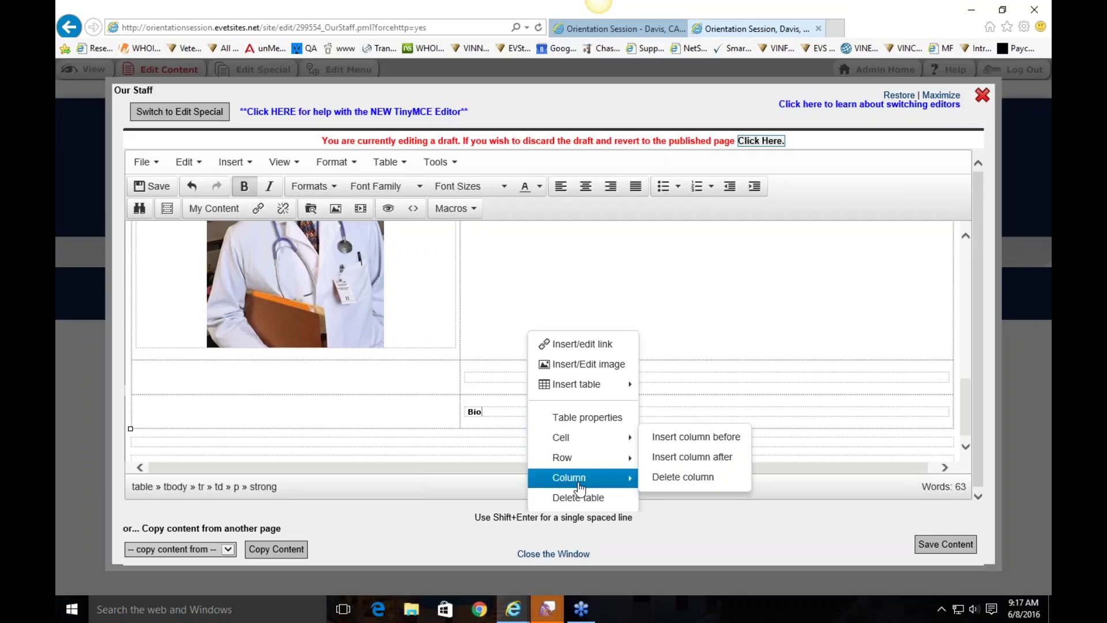
pyautogui.click(696, 459)
pyautogui.scroll(10, 953, 365)
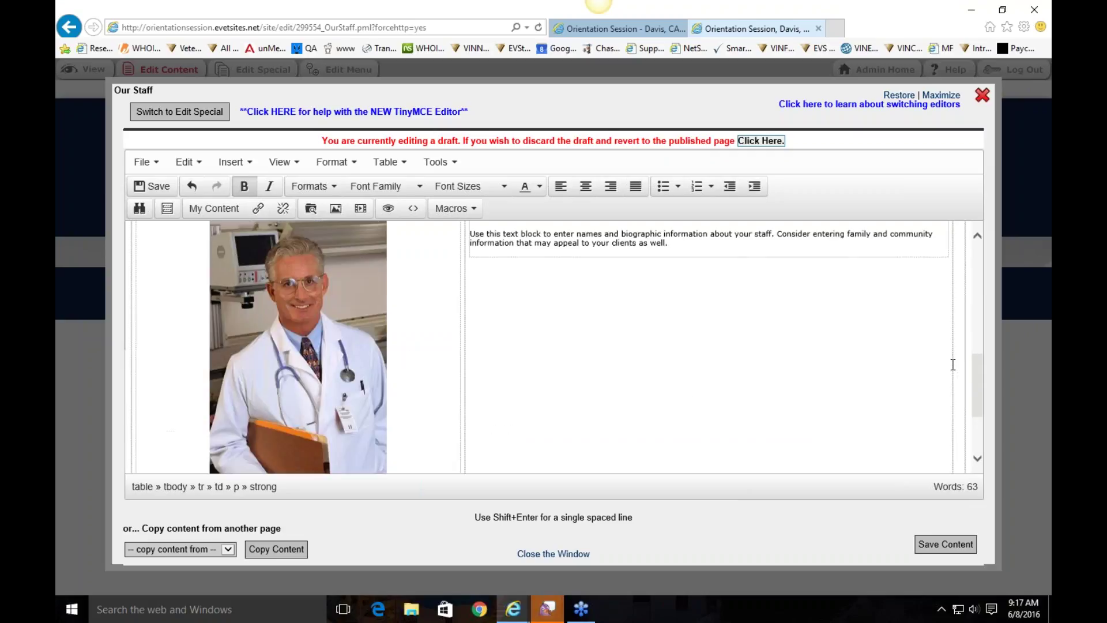
pyautogui.write('School Information')
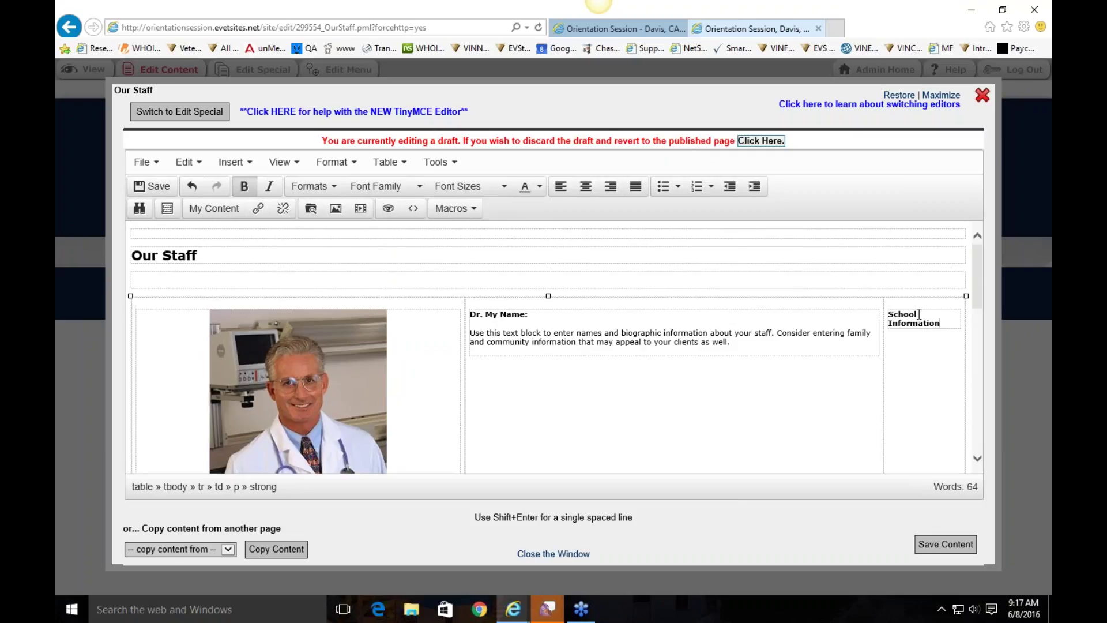
# Delete the School Information column from the staff table.
pyautogui.scroll(-3, 919, 295)
pyautogui.scroll(3, 923, 306)
pyautogui.rightClick(874, 328)
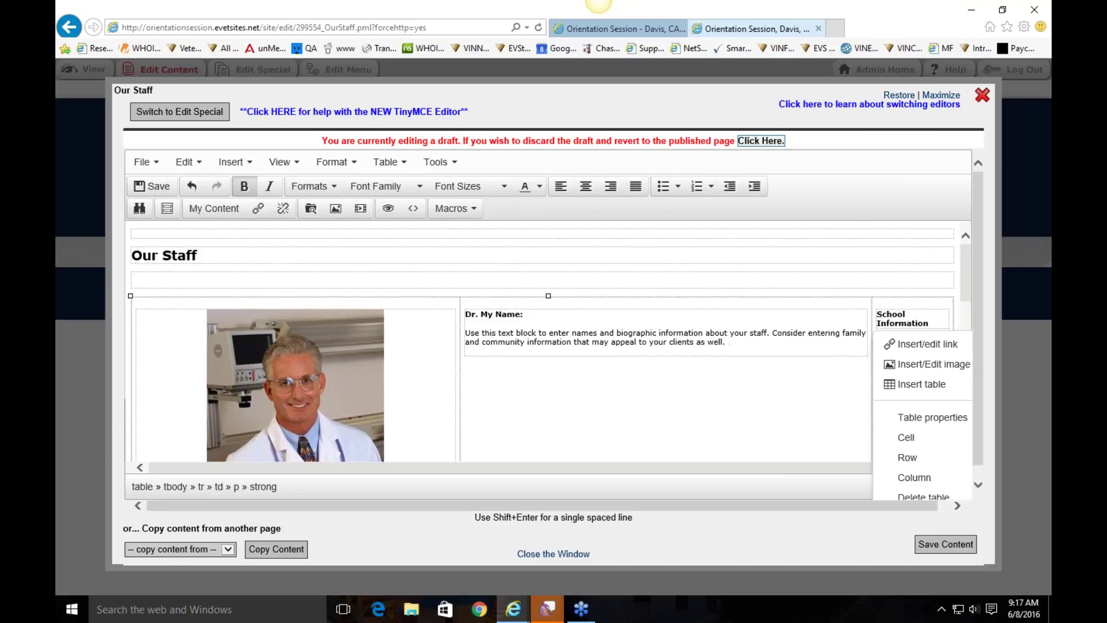
pyautogui.moveTo(914, 477)
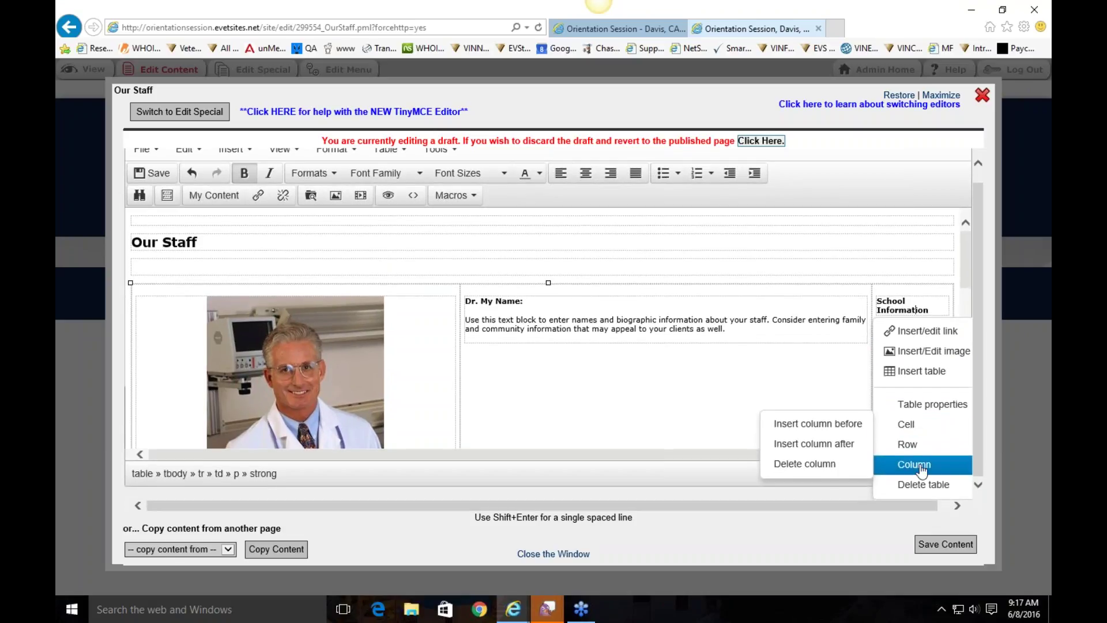
pyautogui.click(834, 470)
# View the size grid for inserting a new table at the Our Staff heading.
pyautogui.click(515, 266)
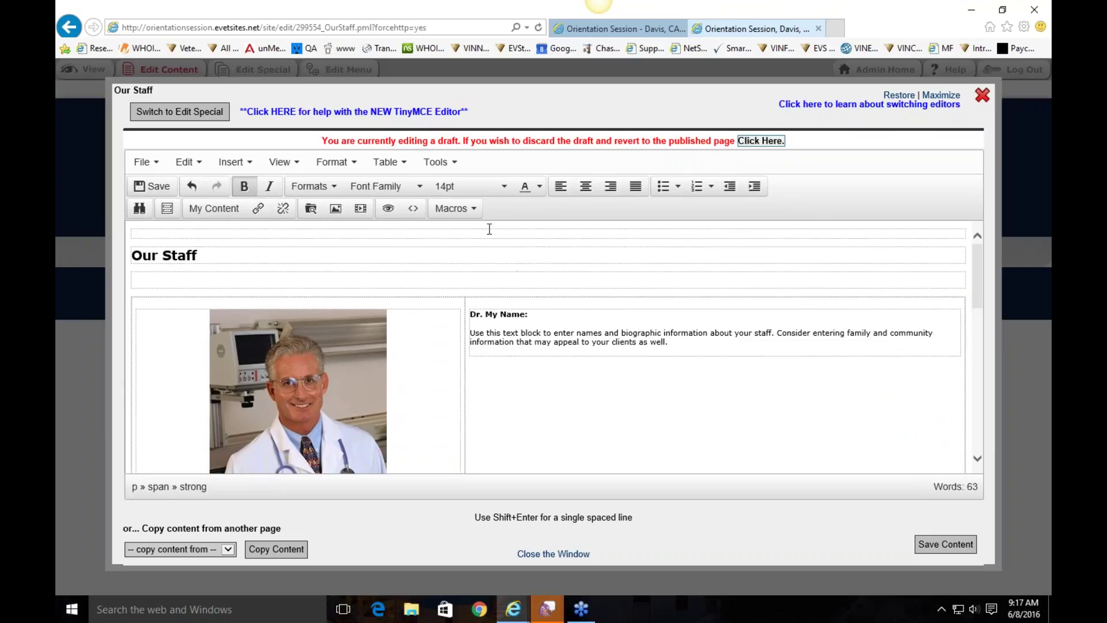
pyautogui.click(398, 163)
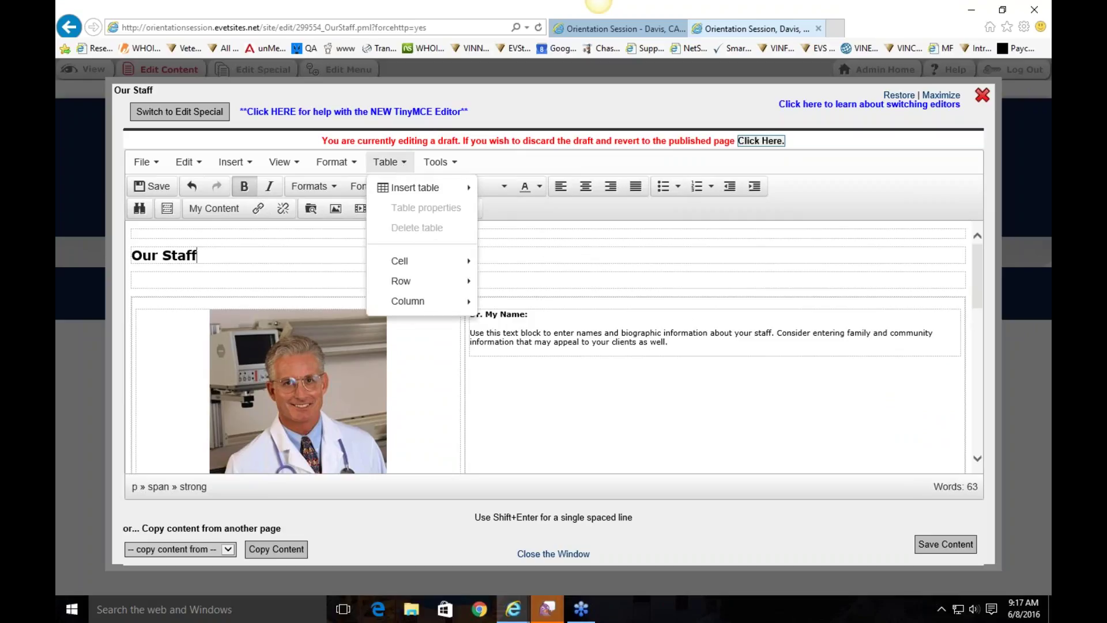
pyautogui.moveTo(410, 193)
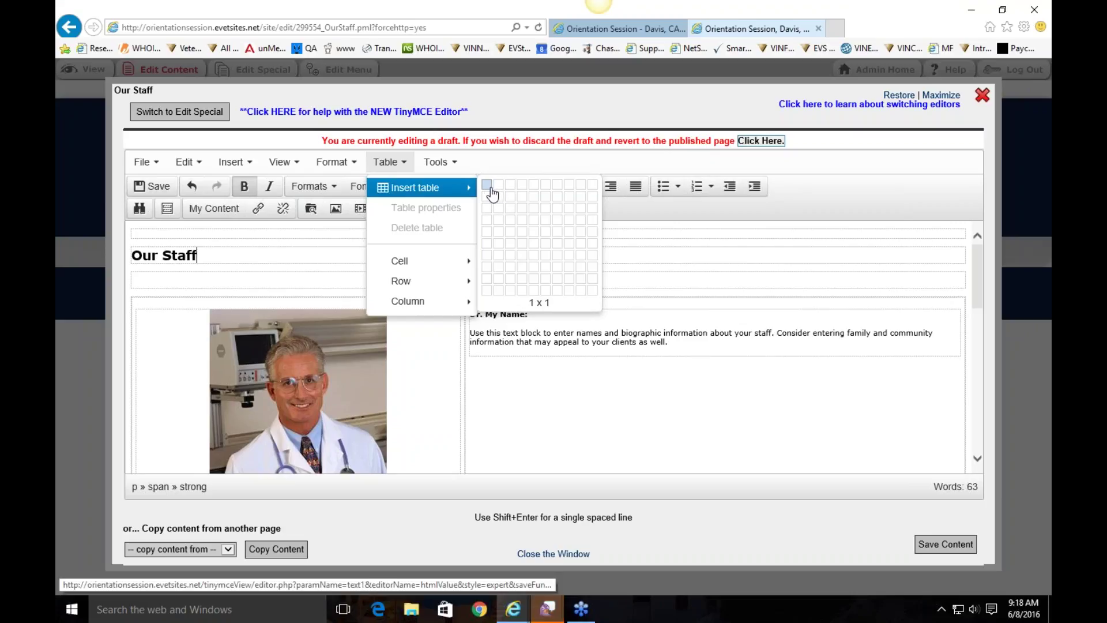
pyautogui.click(627, 345)
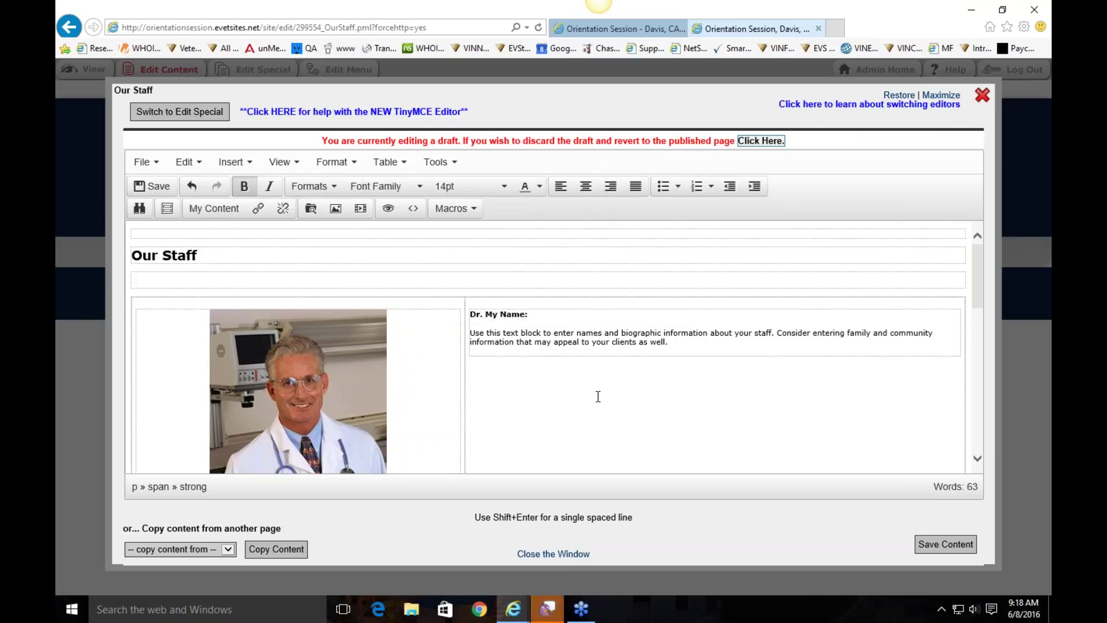
# Set the staff table's border color to #cc0c0c in its advanced table properties.
pyautogui.click(582, 382)
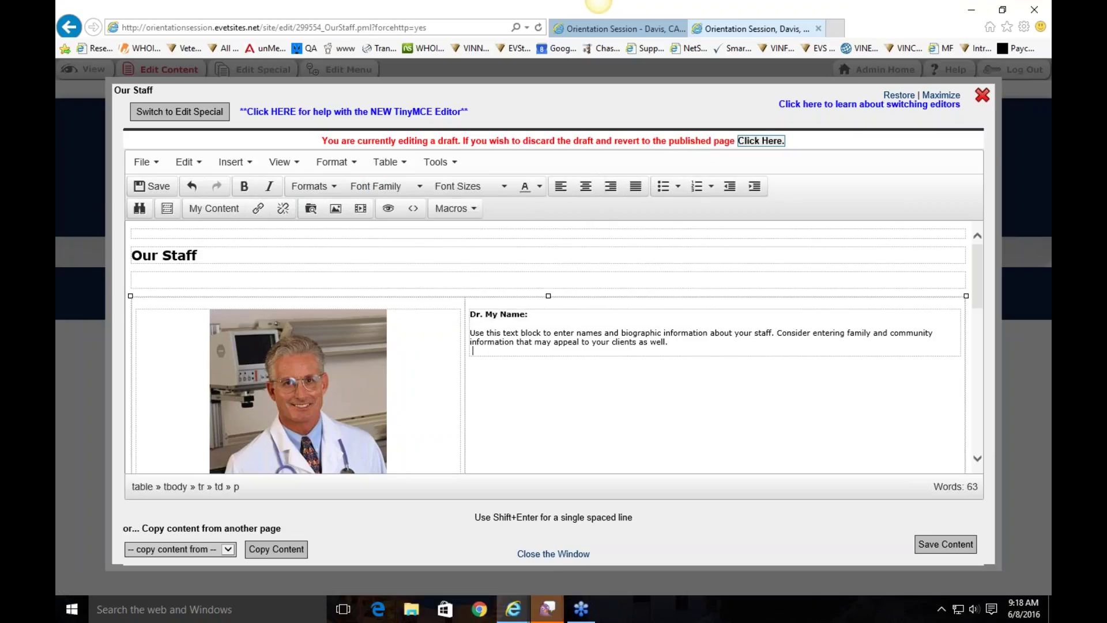
pyautogui.click(396, 163)
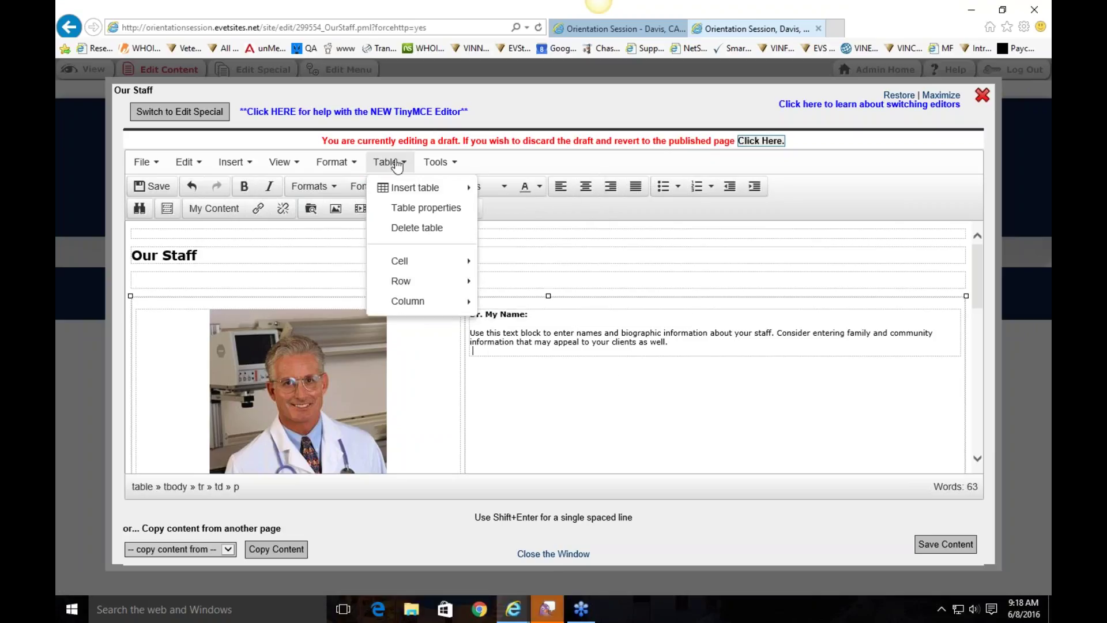
pyautogui.click(430, 208)
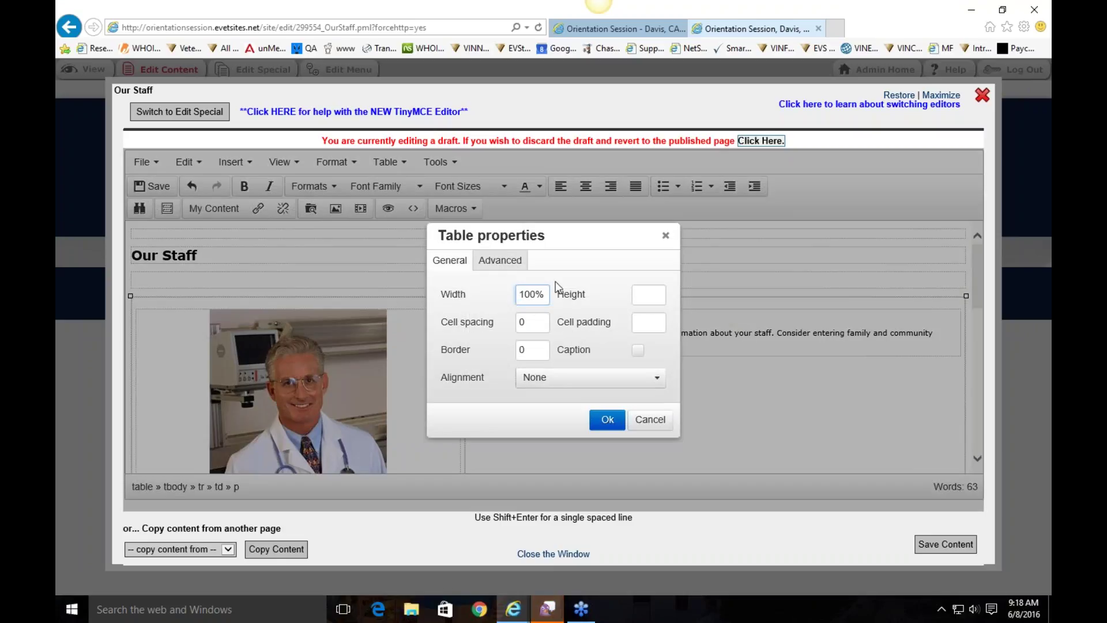
pyautogui.click(499, 261)
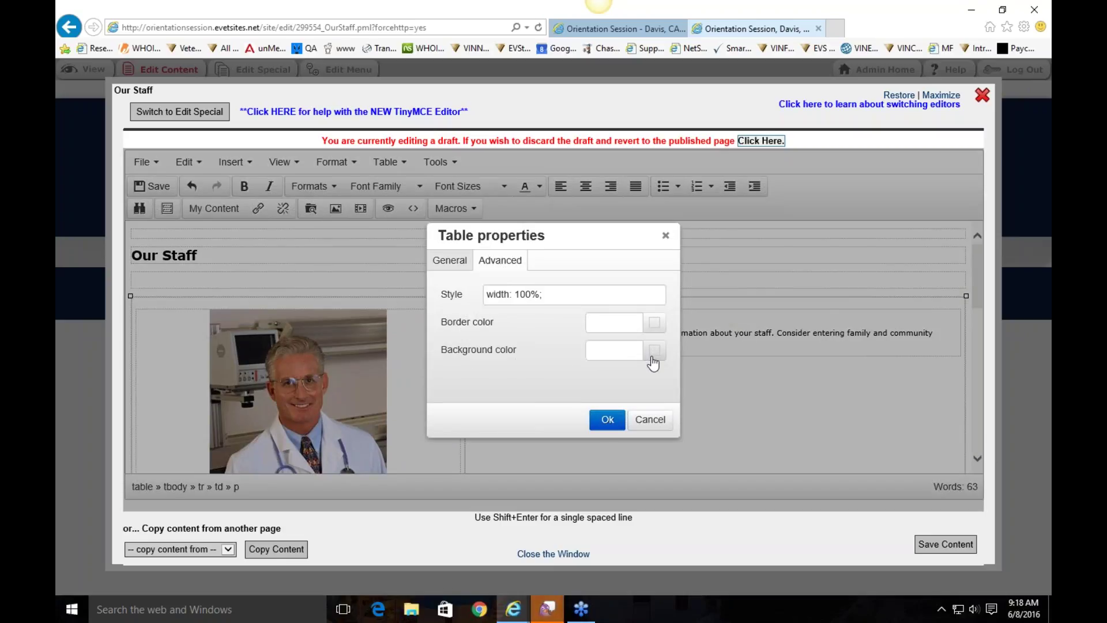
pyautogui.click(653, 328)
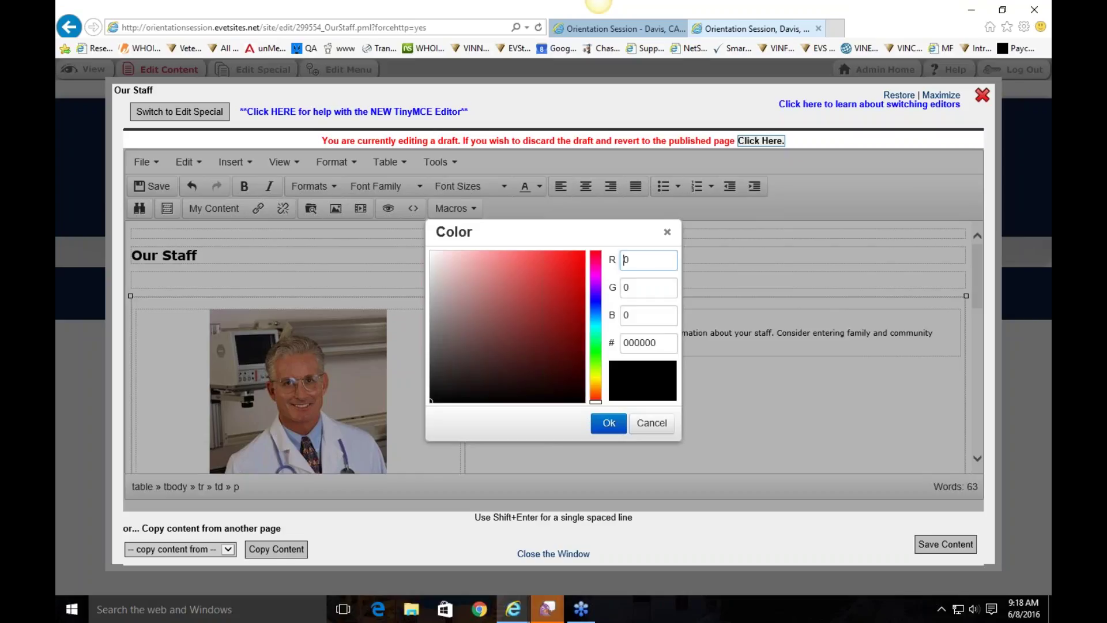
pyautogui.click(660, 342)
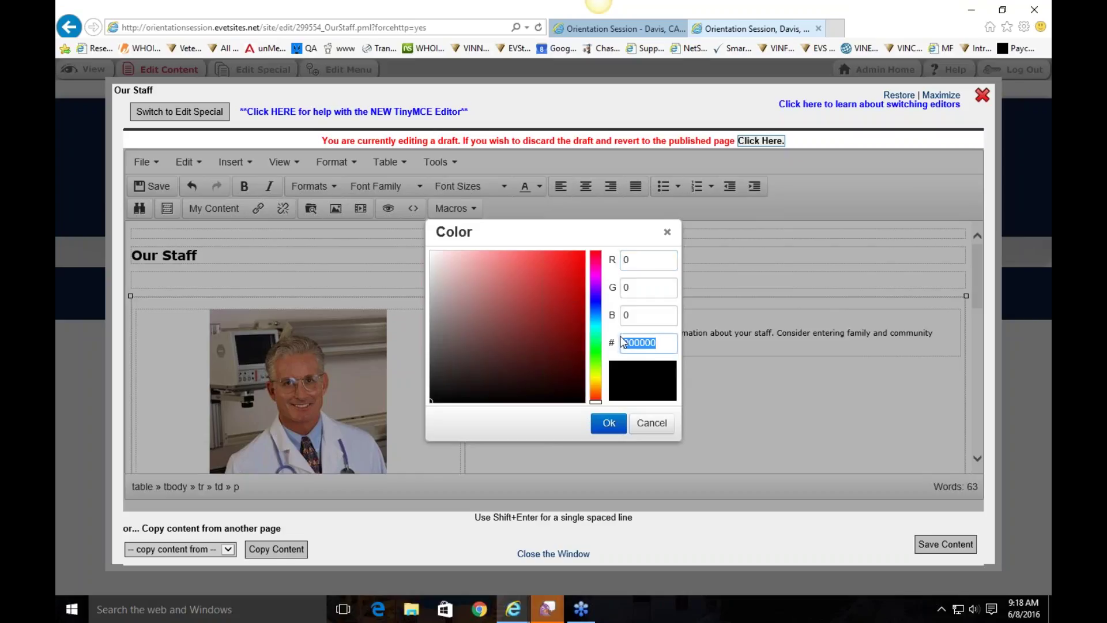
pyautogui.click(575, 279)
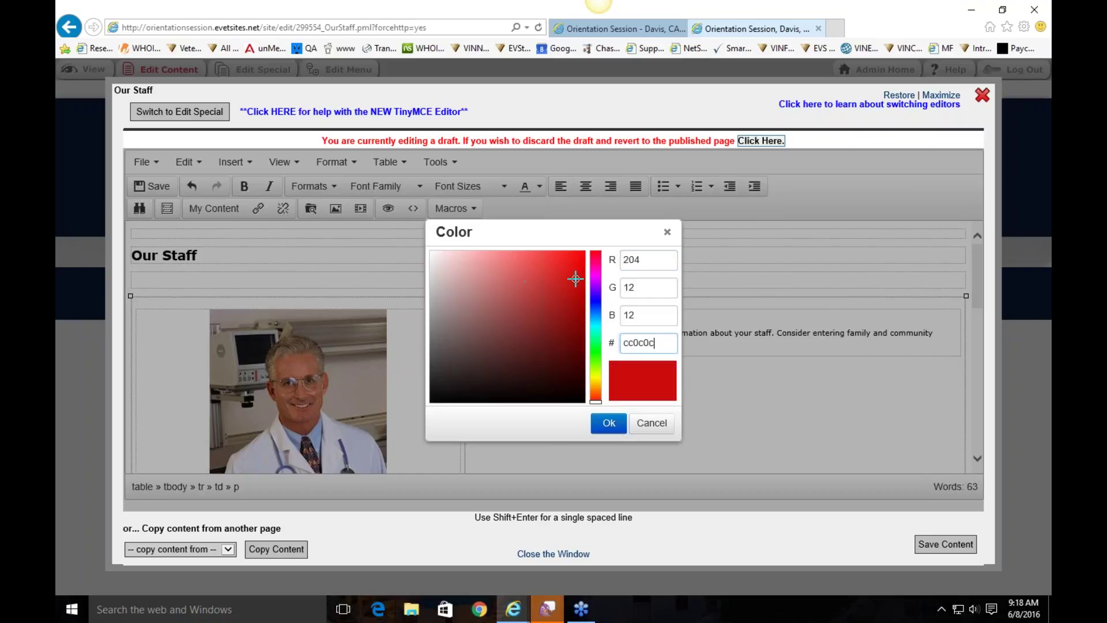
pyautogui.click(612, 428)
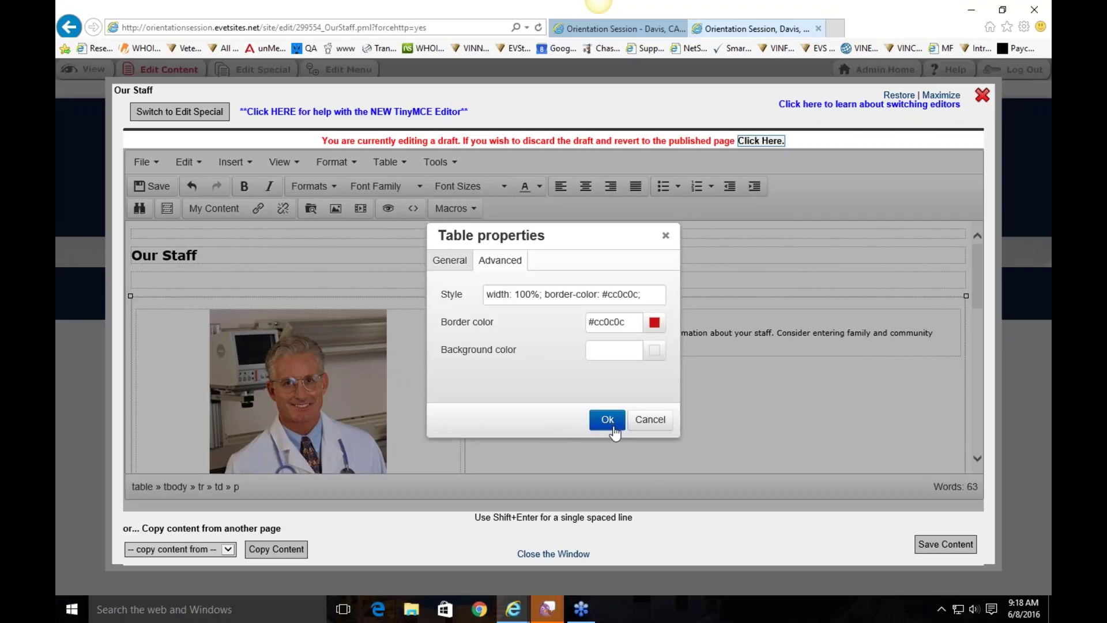
pyautogui.click(602, 424)
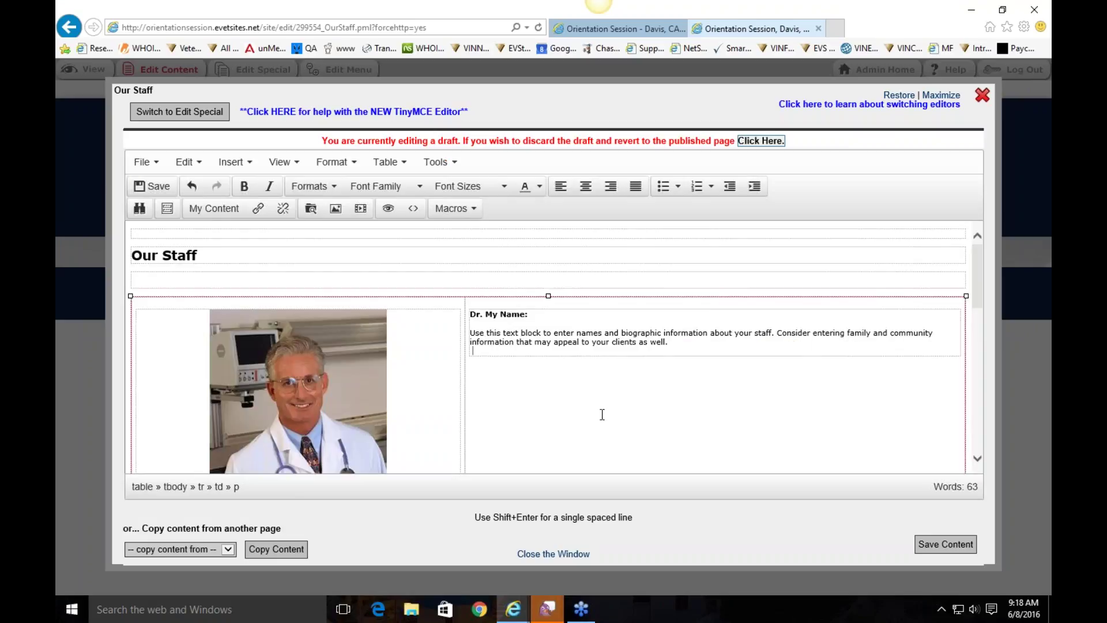
# Give the first staff member's biography cell a dark red background color in its advanced cell properties.
pyautogui.scroll(-5, 926, 323)
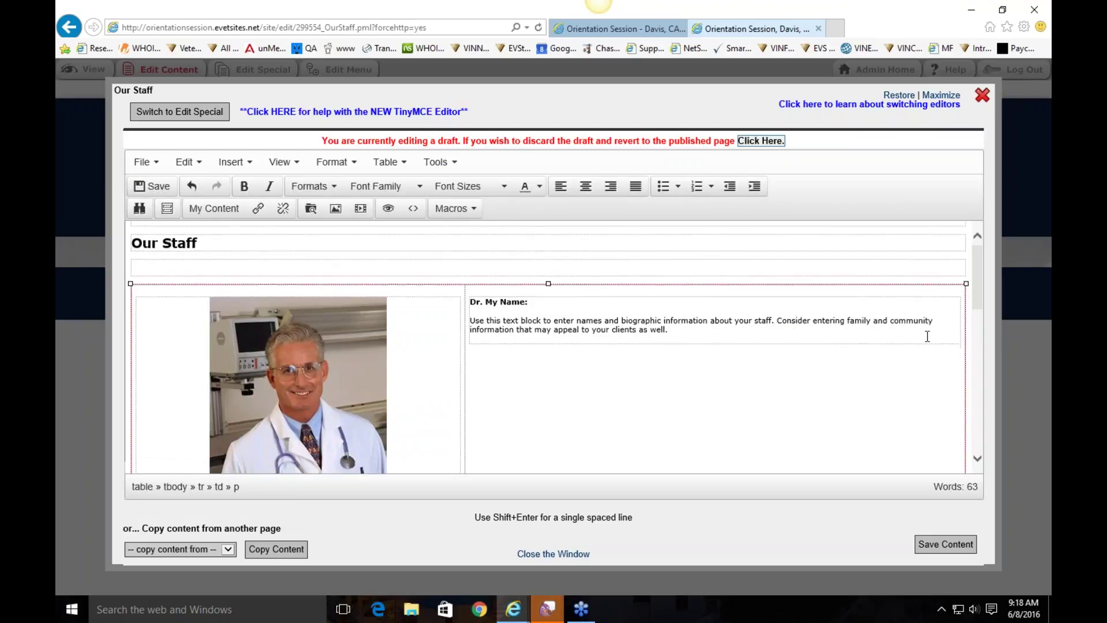
pyautogui.scroll(5, 425, 321)
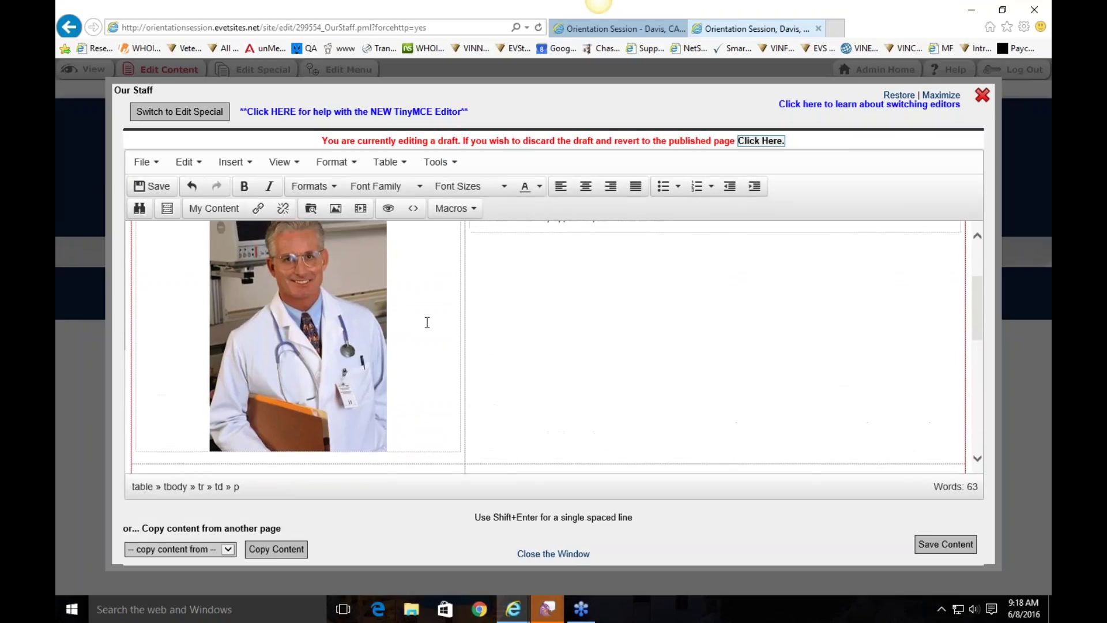
pyautogui.click(717, 347)
pyautogui.scroll(-3, 810, 349)
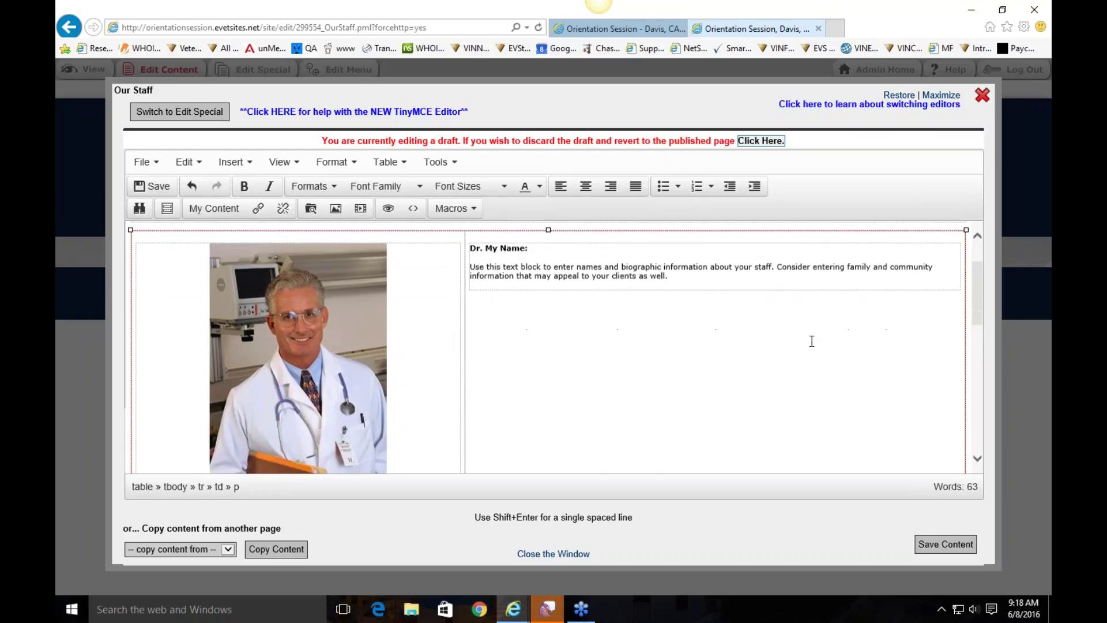
pyautogui.scroll(3, 808, 348)
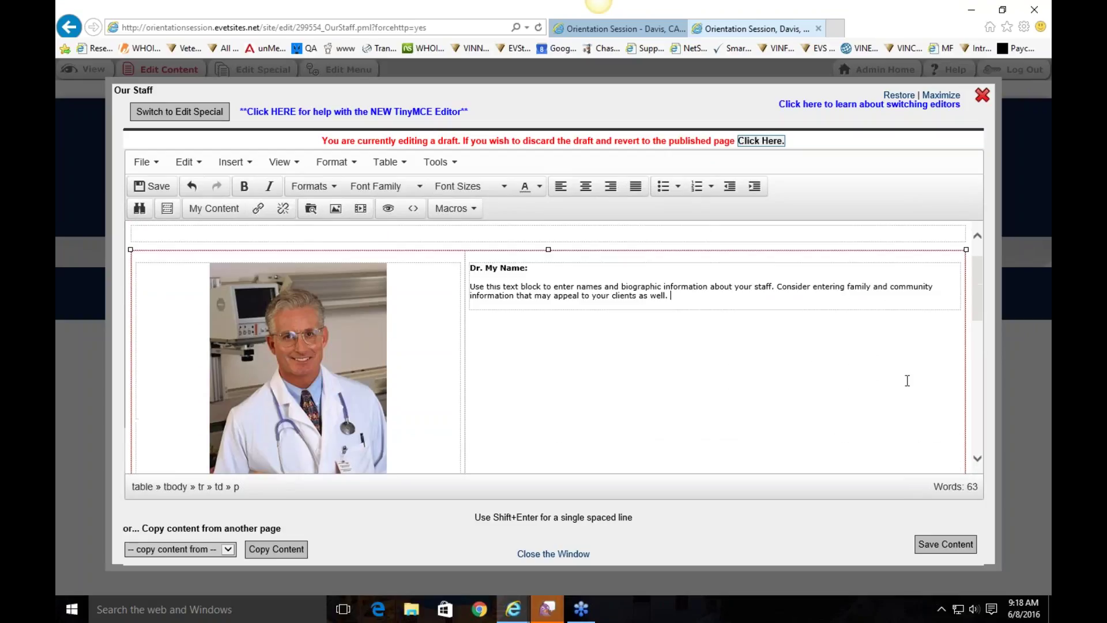
pyautogui.rightClick(681, 296)
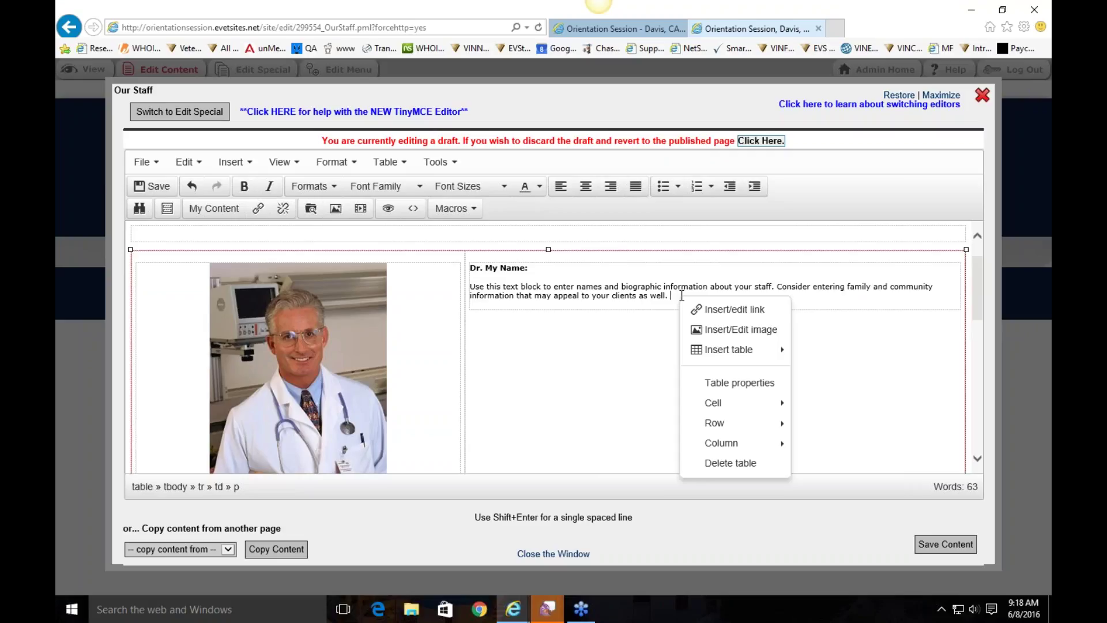
pyautogui.moveTo(744, 405)
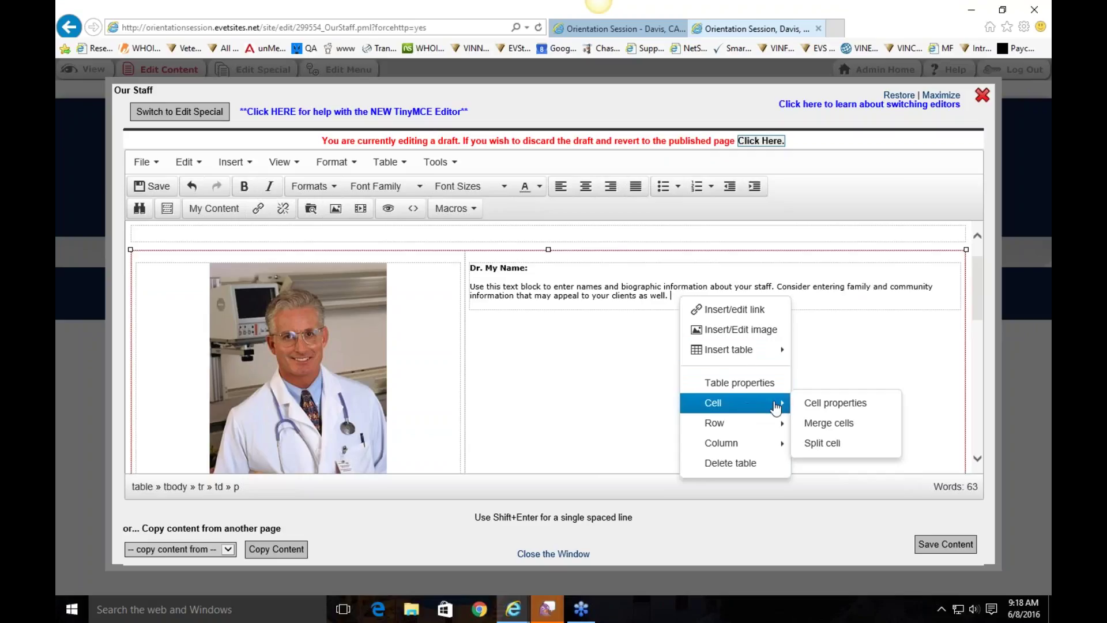
pyautogui.click(833, 405)
pyautogui.click(507, 277)
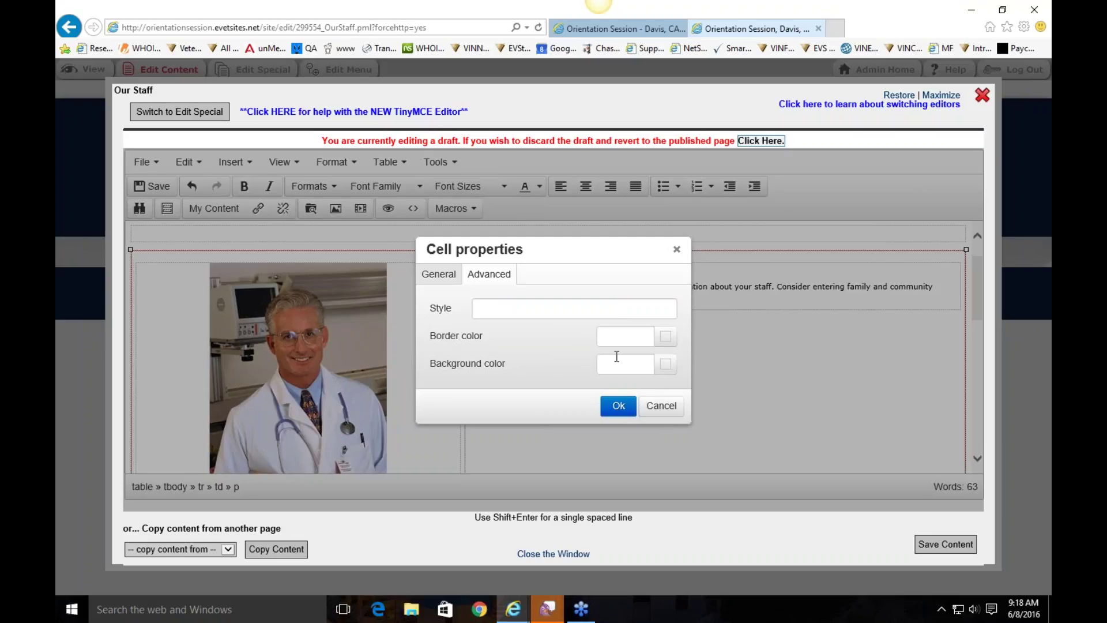
pyautogui.click(666, 364)
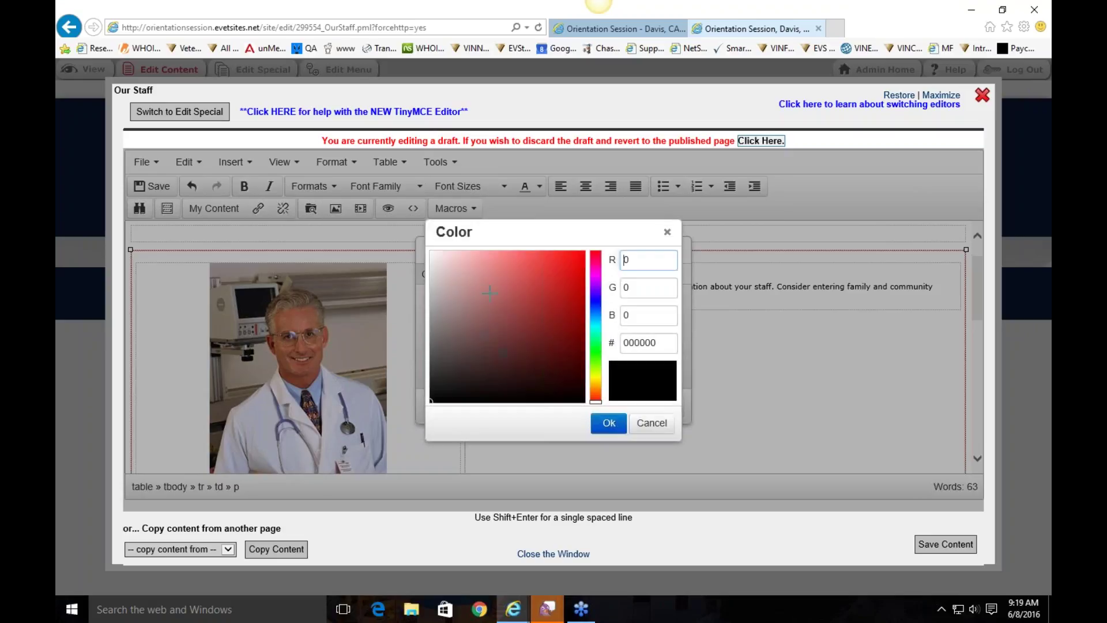
pyautogui.click(595, 292)
pyautogui.click(610, 424)
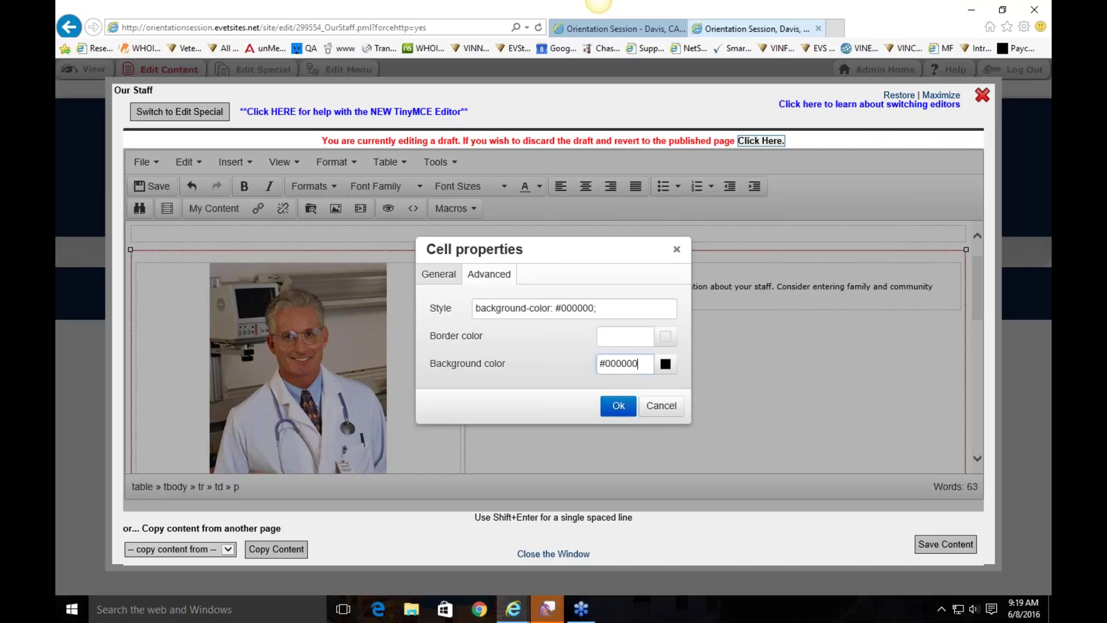
pyautogui.click(666, 364)
pyautogui.click(531, 302)
pyautogui.click(622, 423)
pyautogui.click(619, 404)
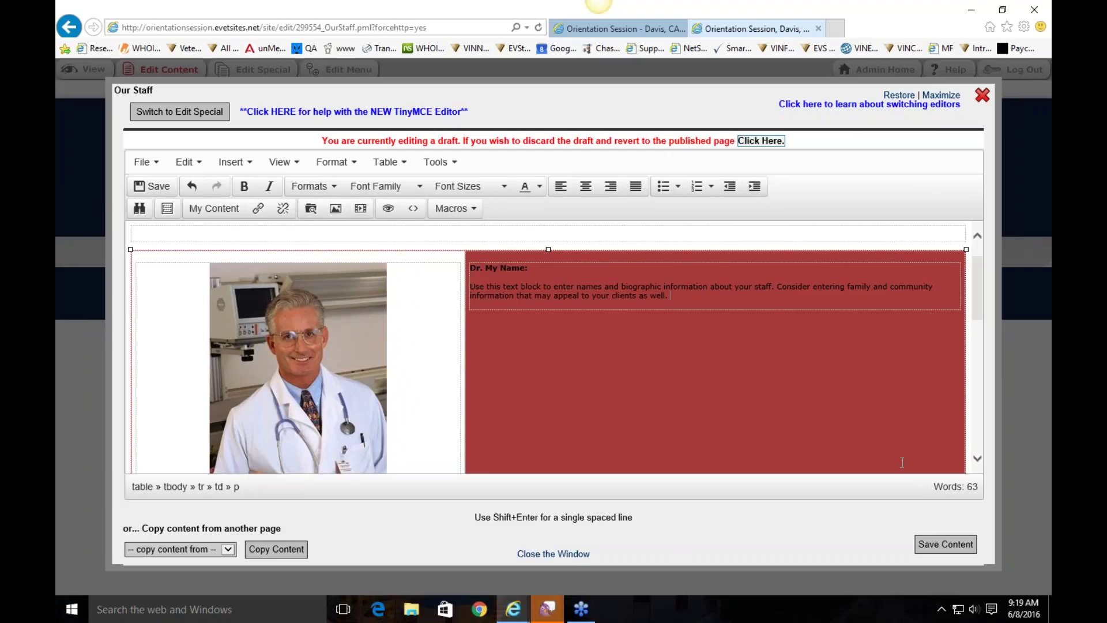
# Close the Our Staff content editor without saving and look over the page on the website.
pyautogui.click(983, 95)
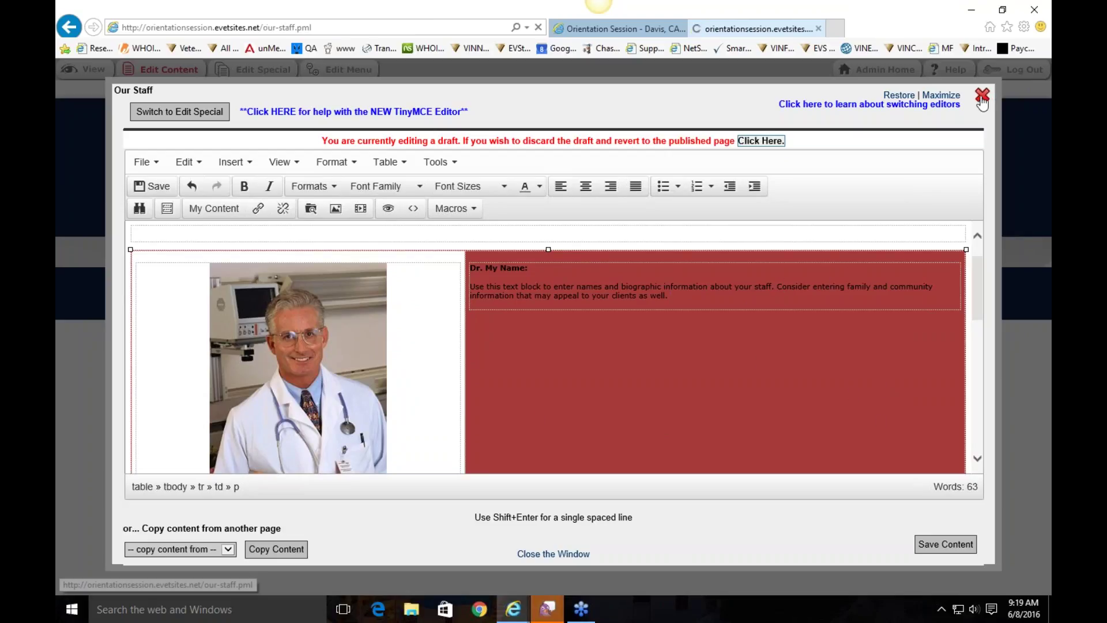
pyautogui.scroll(-7, 450, 438)
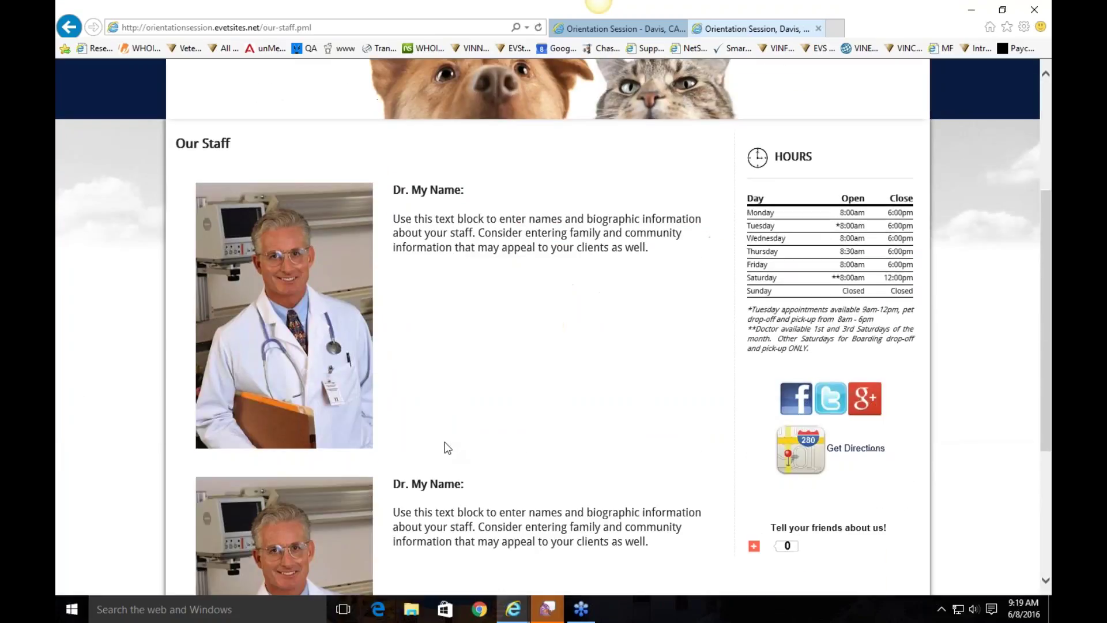
pyautogui.scroll(7, 448, 428)
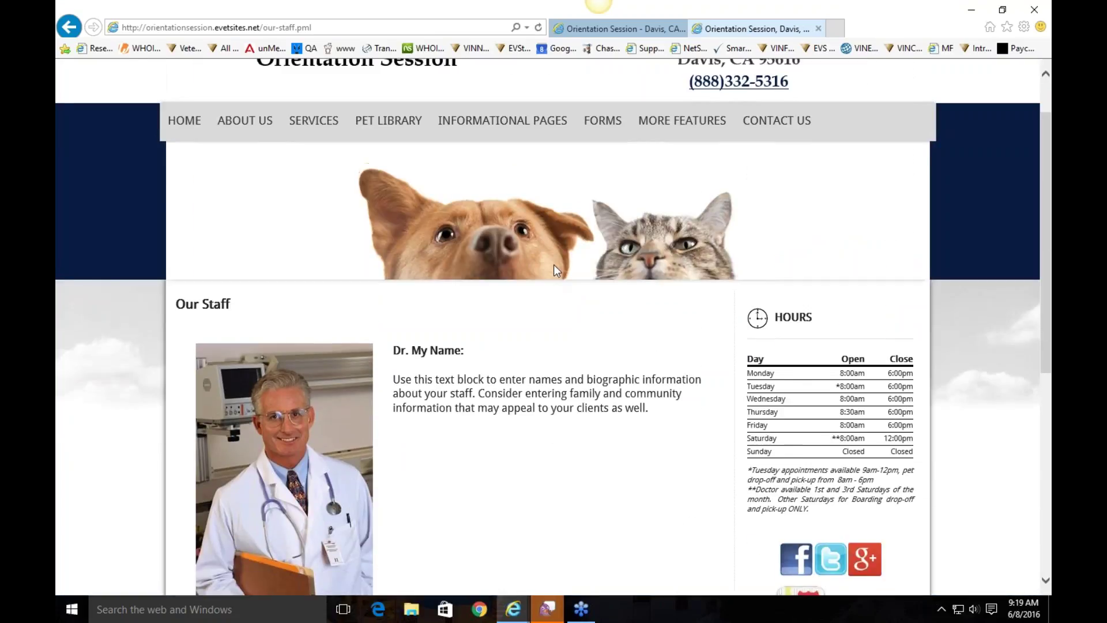
# Go to the Services page of the website and open its content for editing.
pyautogui.click(330, 183)
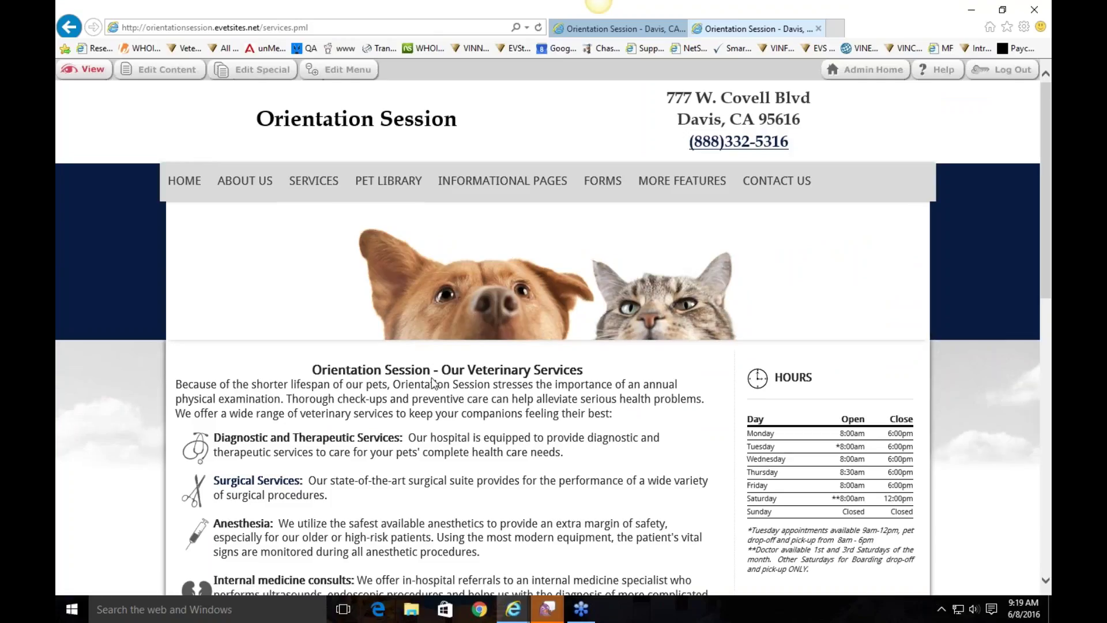
pyautogui.scroll(-5, 440, 388)
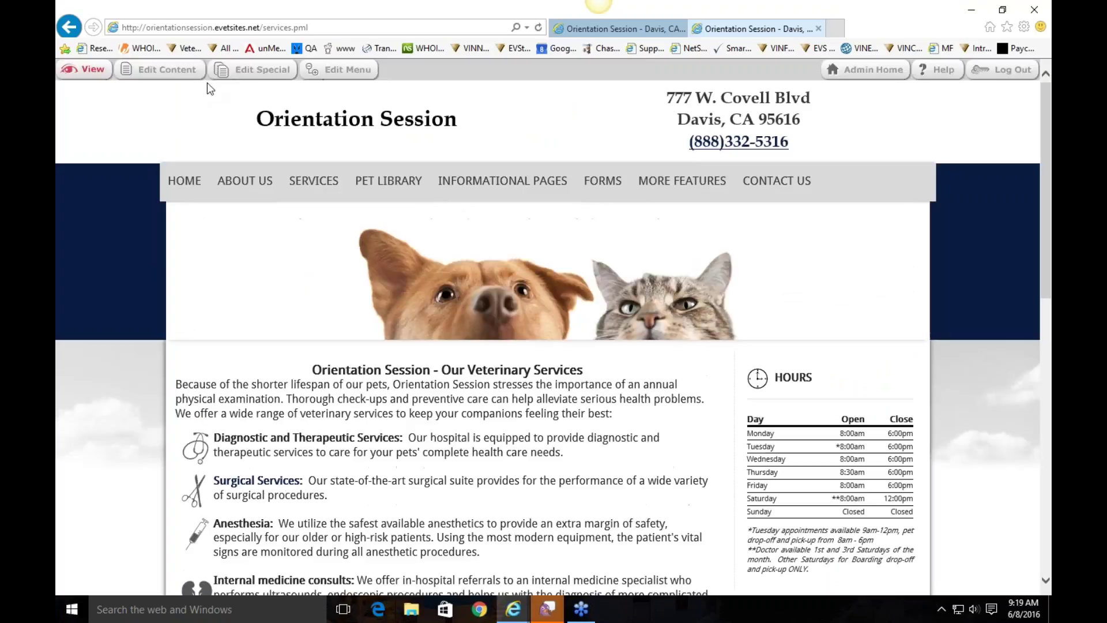
pyautogui.click(167, 69)
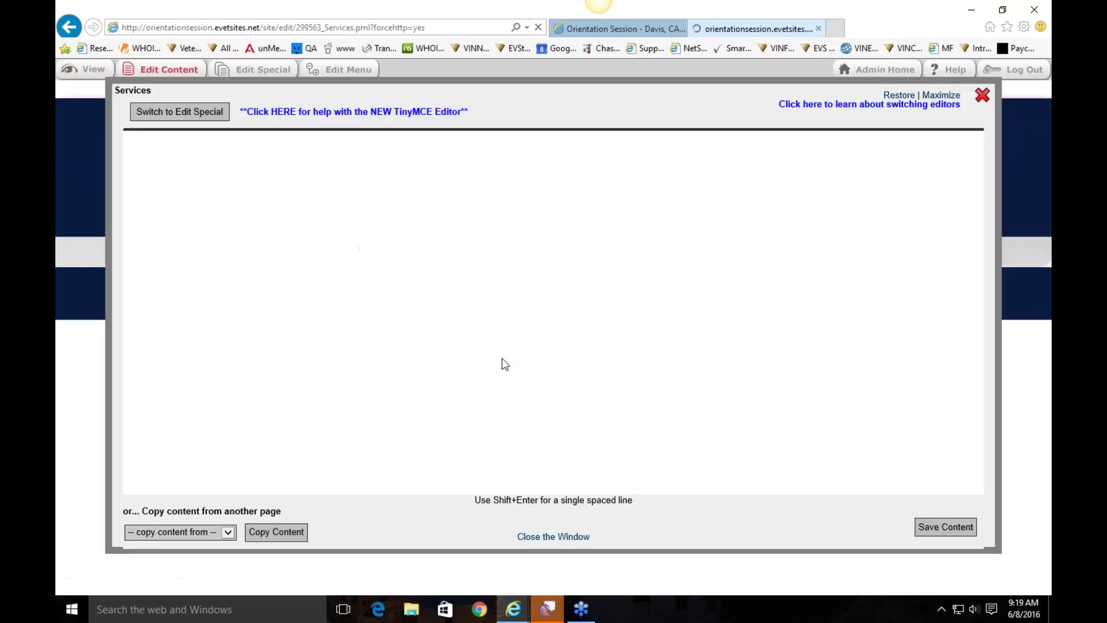
# Review the Services content and the link options for "Diagnostic and Therapeutic Services", including the site page list, then close the editor without linking.
pyautogui.scroll(-3, 352, 340)
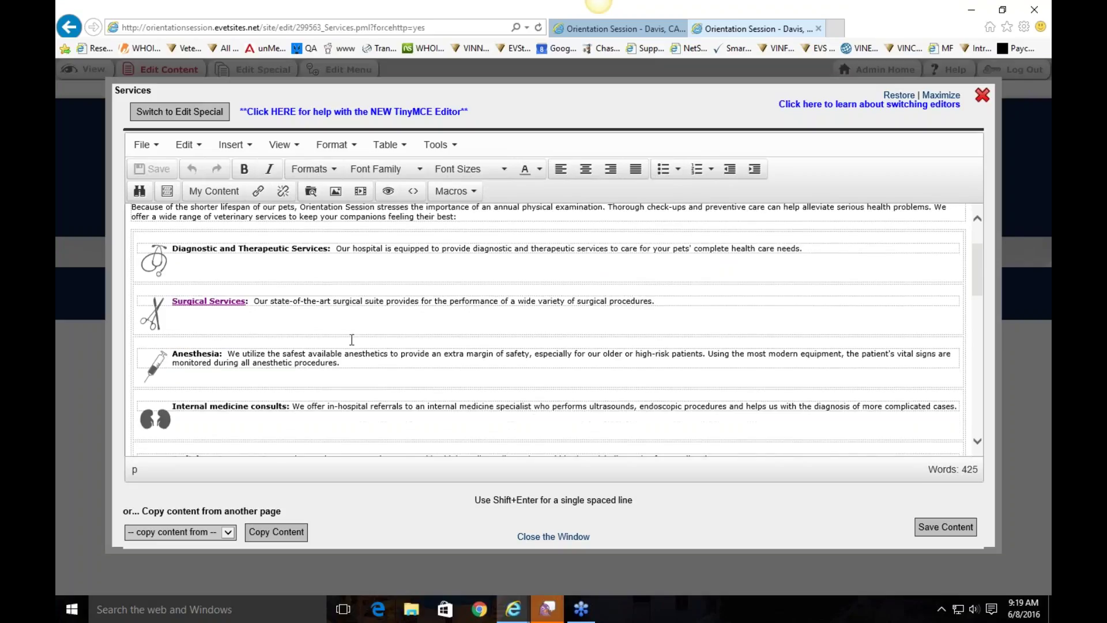
pyautogui.scroll(3, 352, 340)
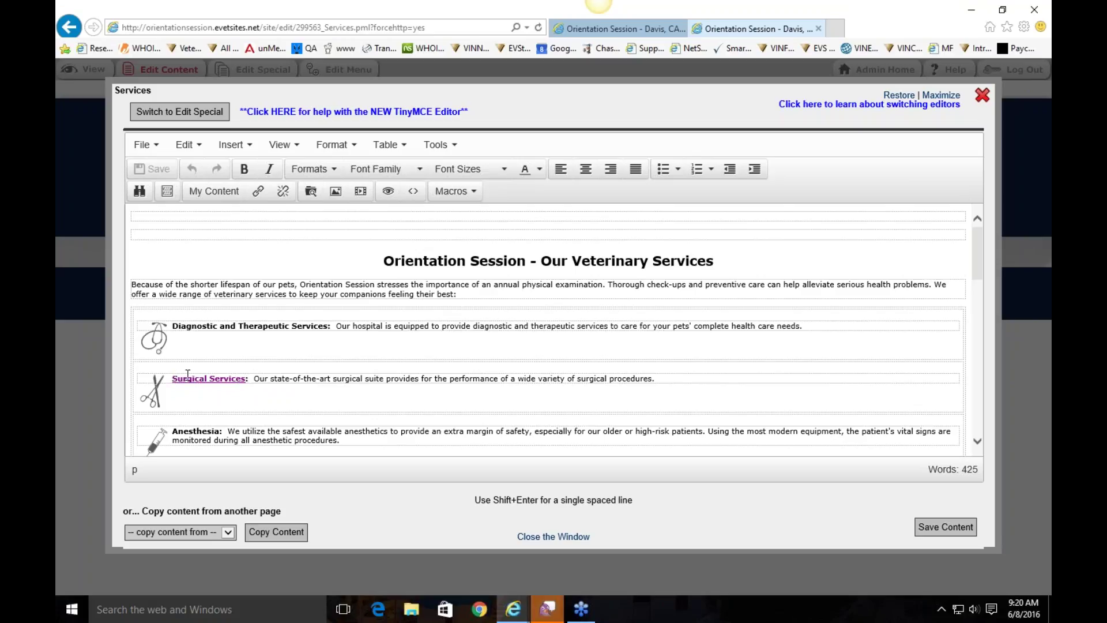
pyautogui.scroll(-1, 256, 328)
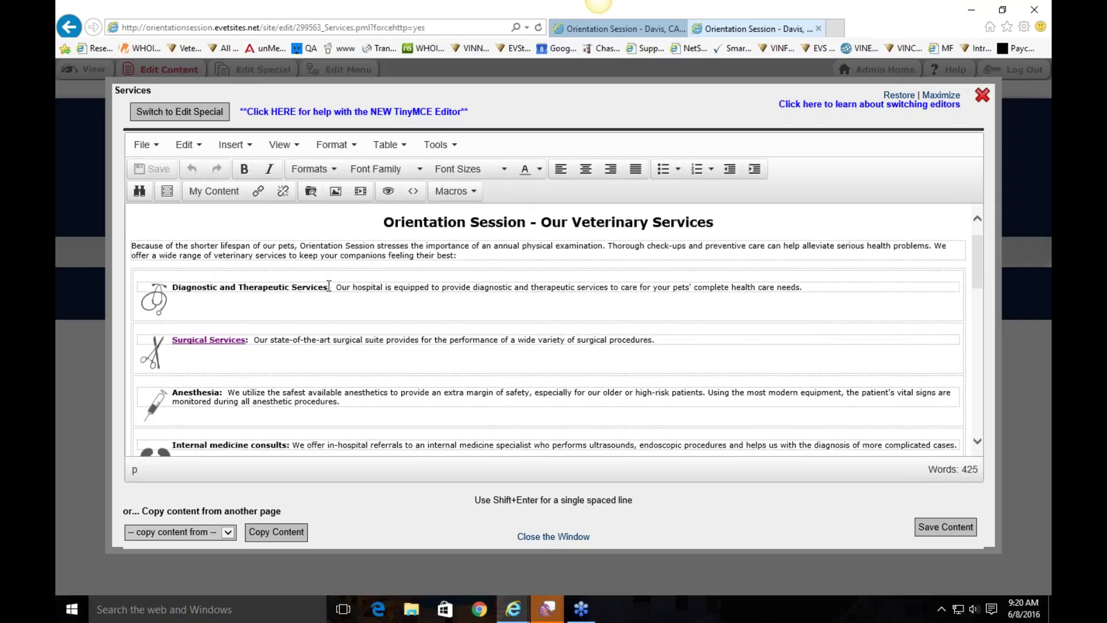
pyautogui.moveTo(328, 287); pyautogui.dragTo(211, 287)
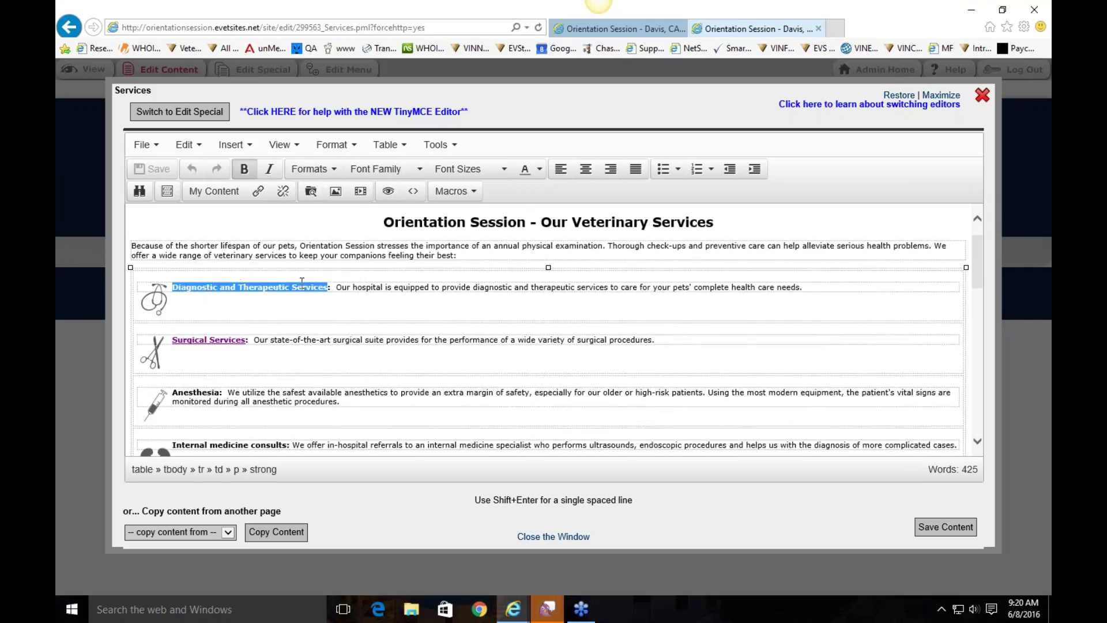
pyautogui.rightClick(234, 285)
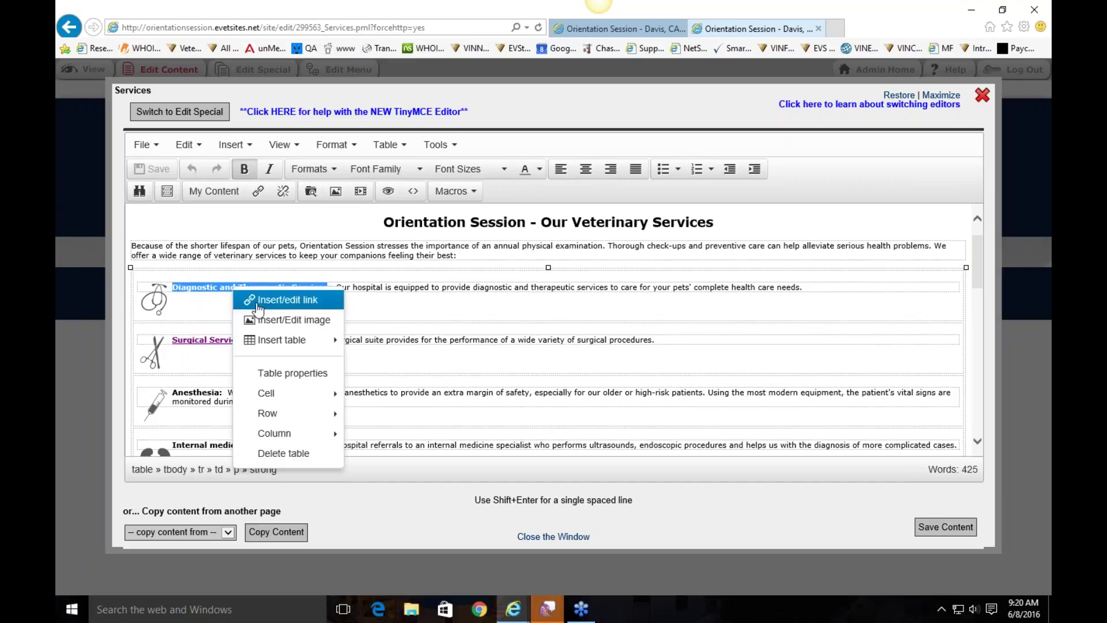
pyautogui.click(253, 300)
pyautogui.click(550, 324)
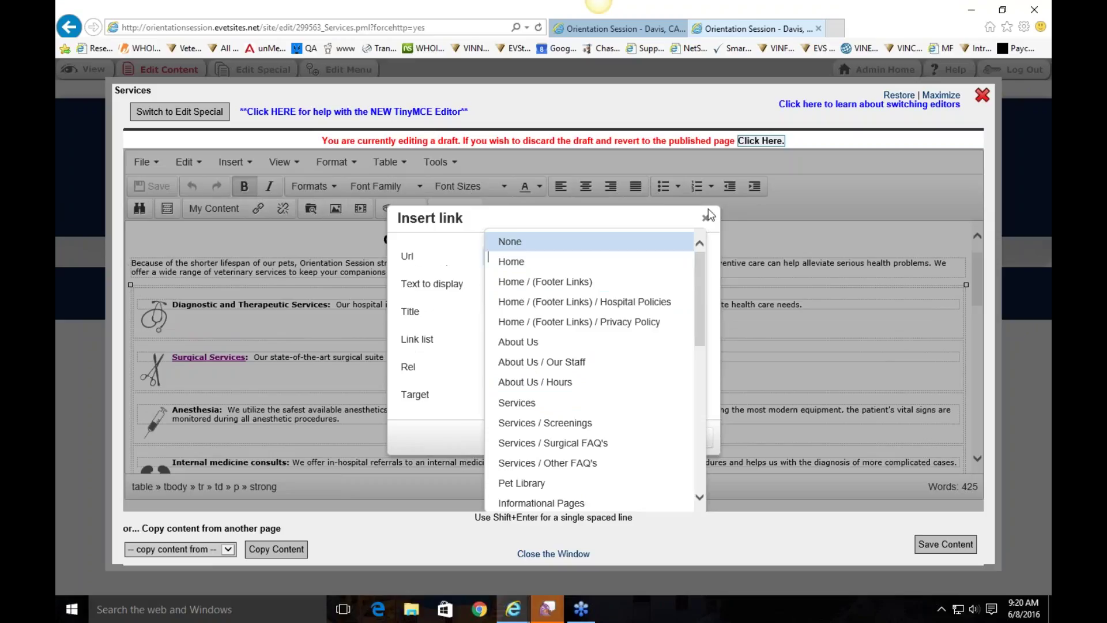
pyautogui.click(705, 218)
pyautogui.click(372, 344)
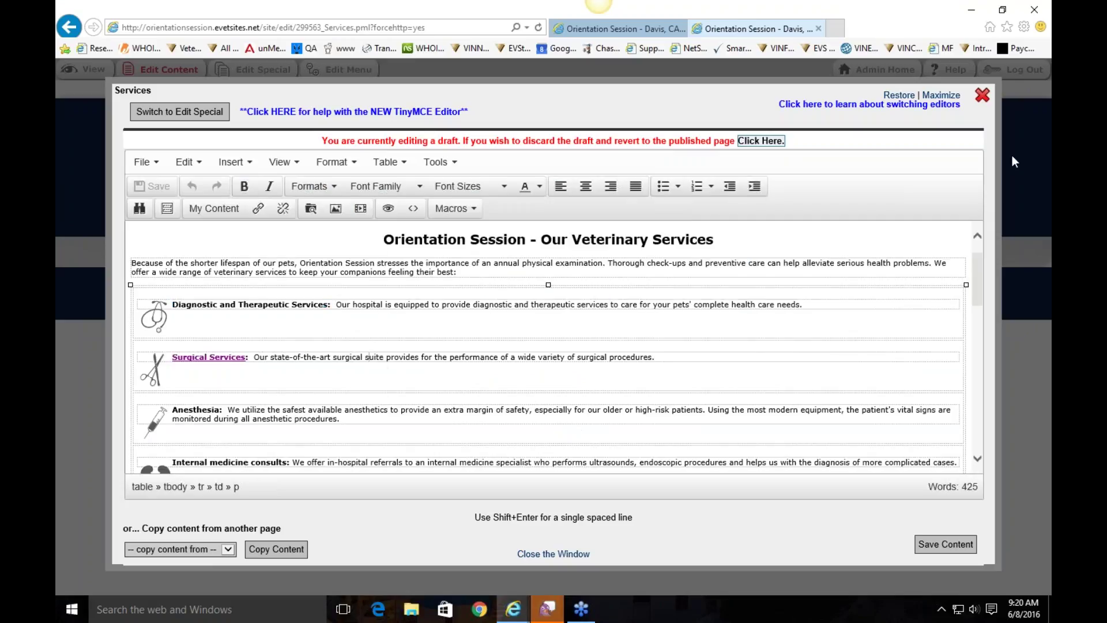
pyautogui.click(982, 96)
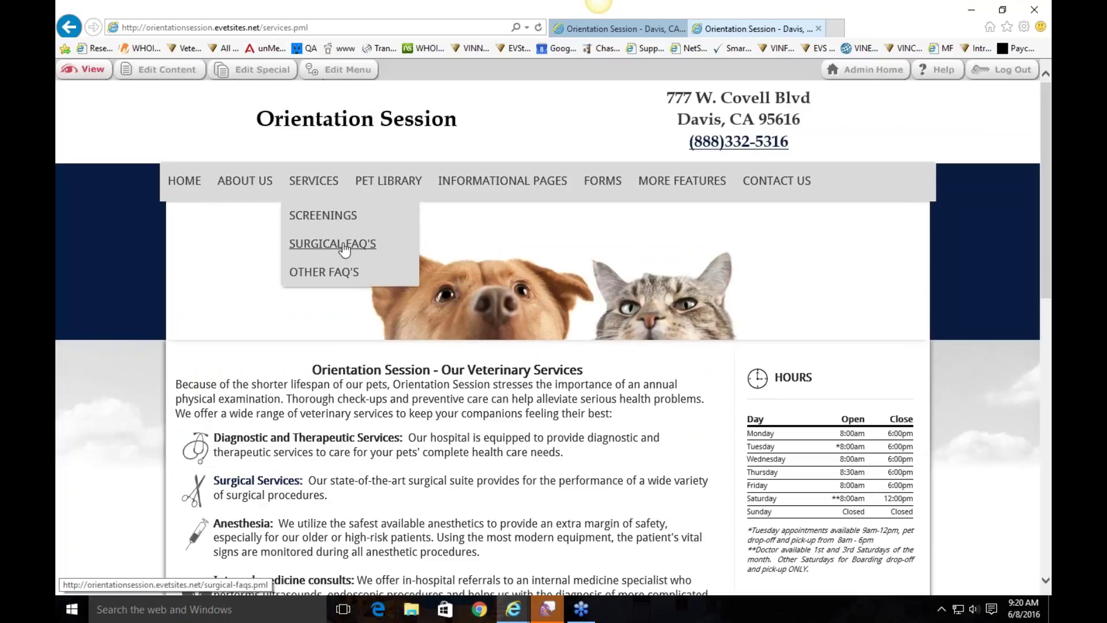
# Go to the Screenings page under Services and look over its screening table and pet age chart.
pyautogui.click(303, 217)
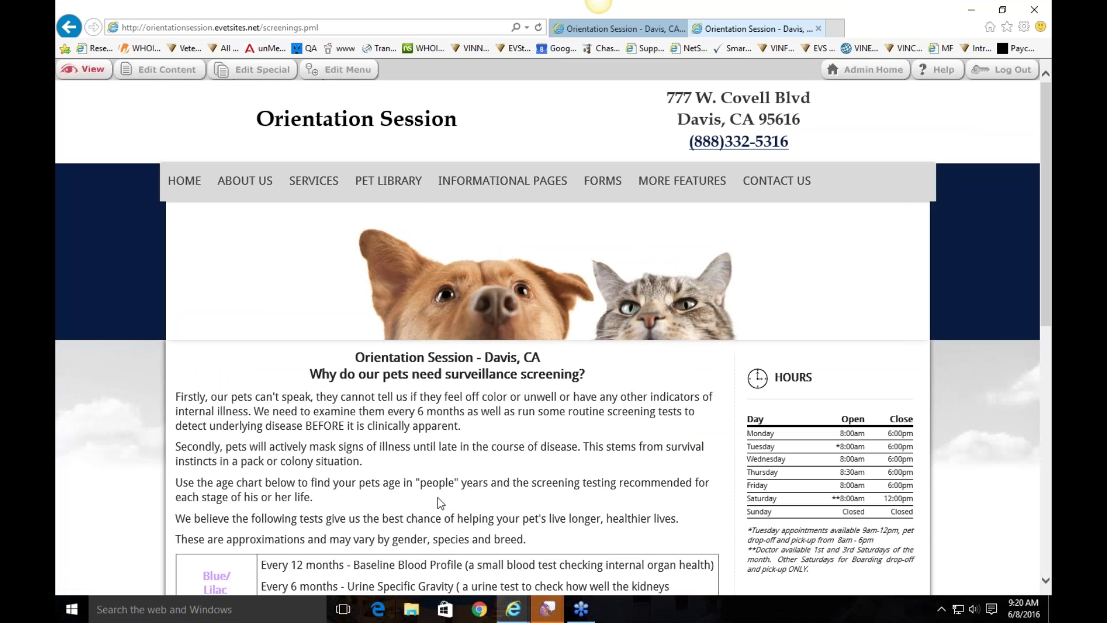
pyautogui.scroll(-8, 440, 501)
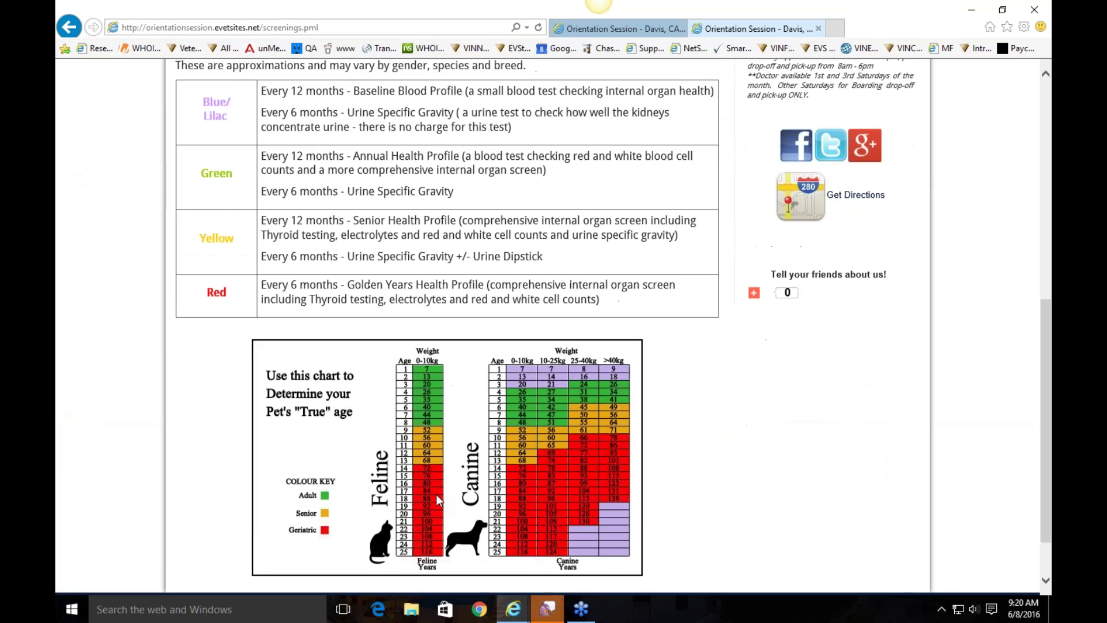
pyautogui.scroll(10, 436, 494)
# Go to the Surgical FAQ's page under Services and read through its surgery questions and answers.
pyautogui.moveTo(314, 180)
pyautogui.click(306, 242)
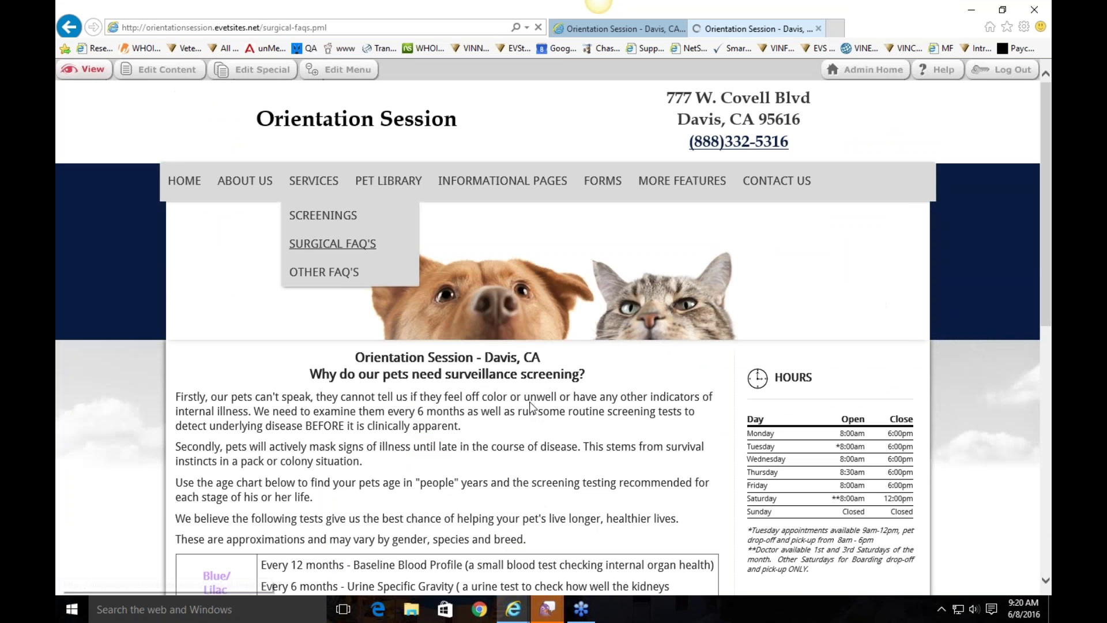
pyautogui.scroll(-4, 424, 462)
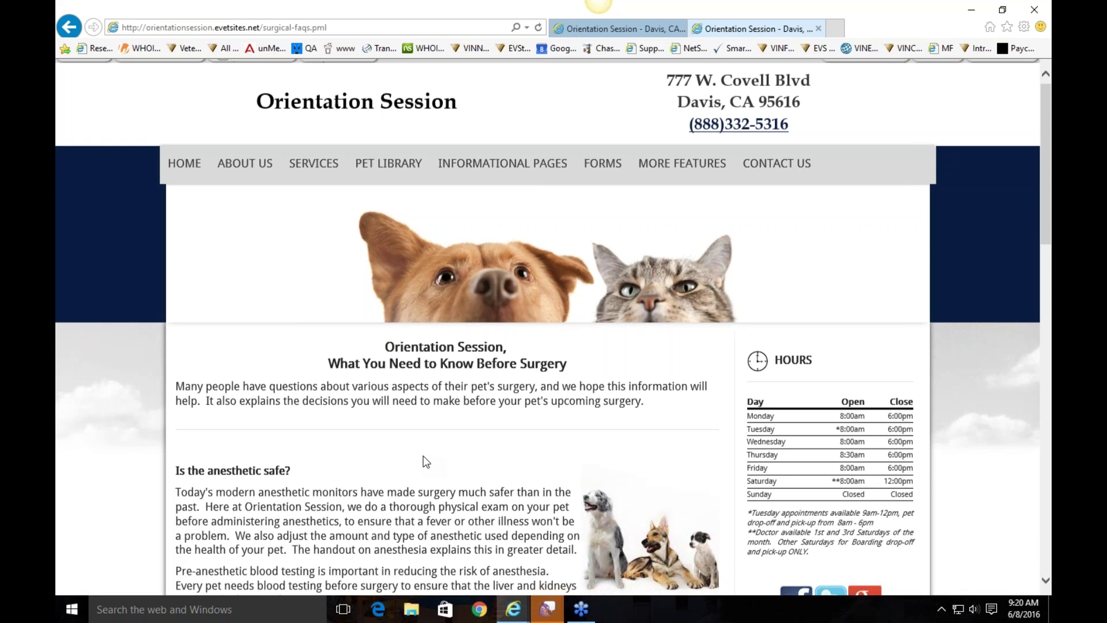
pyautogui.scroll(-2, 424, 460)
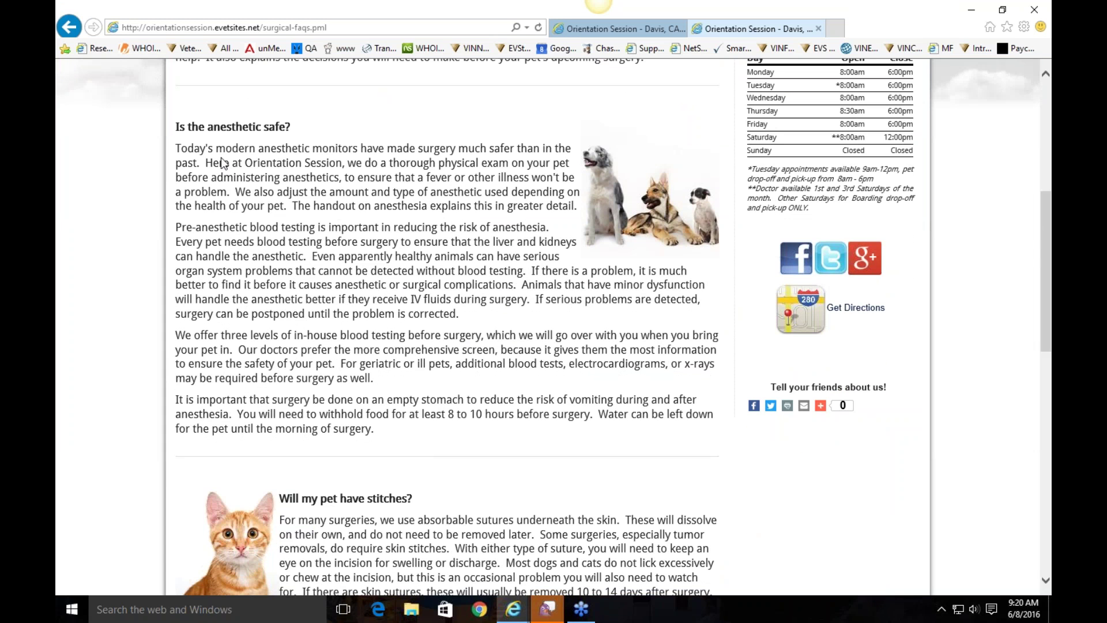
pyautogui.scroll(-1, 338, 144)
pyautogui.scroll(7, 368, 534)
# Go to the Other FAQ's page under Services and review the numbered frequently asked questions.
pyautogui.hotkey('alt', 'Left')
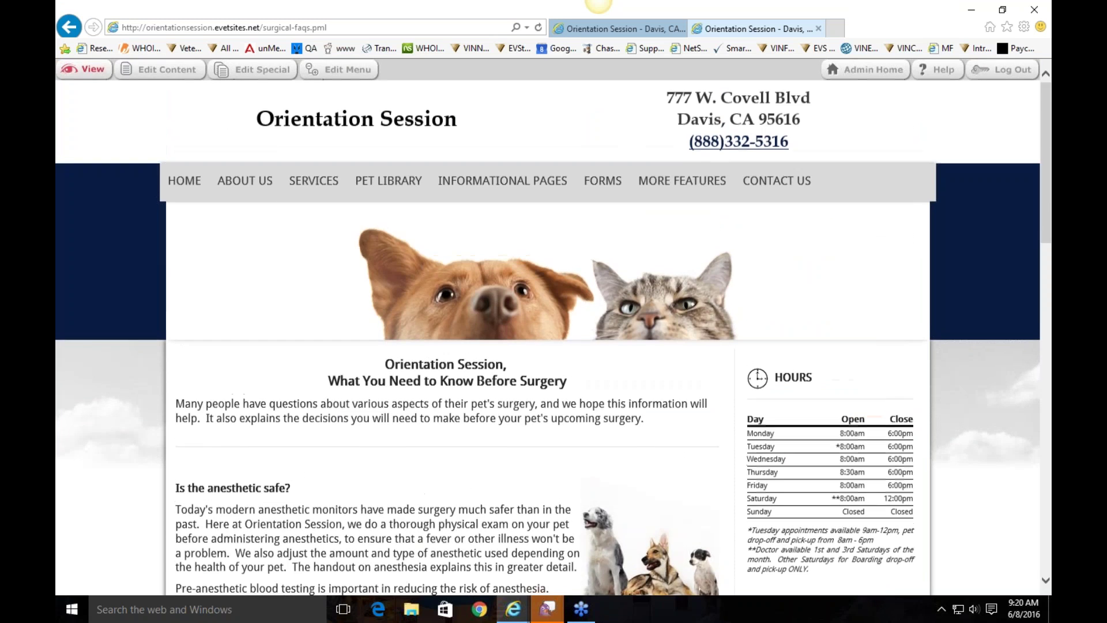
pyautogui.scroll(-3, 410, 426)
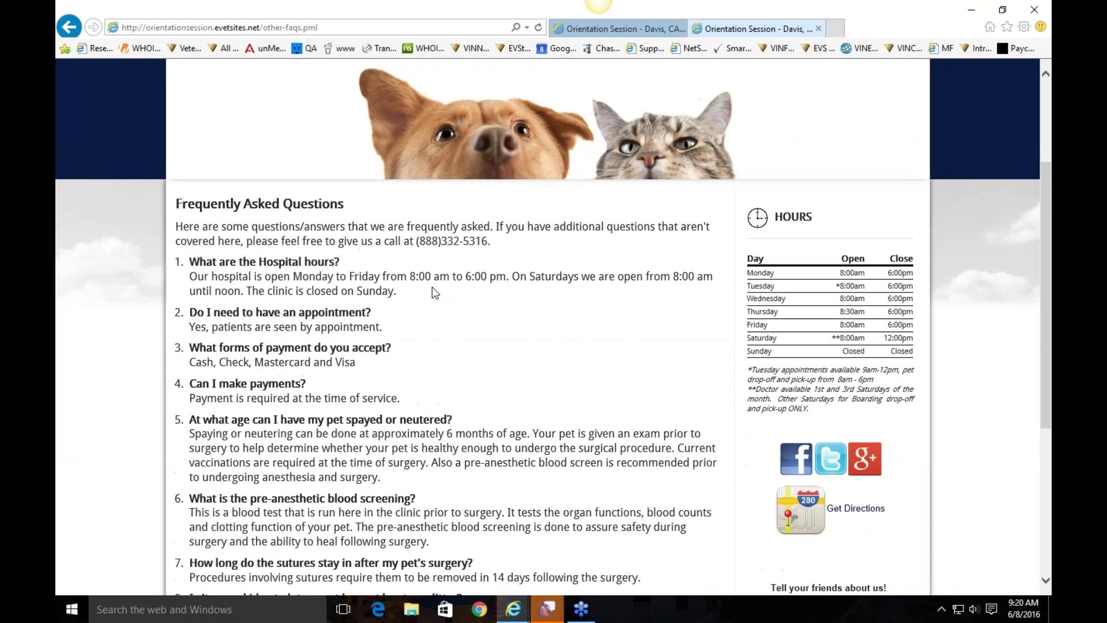
pyautogui.moveTo(414, 278); pyautogui.dragTo(499, 334)
pyautogui.click(499, 334)
pyautogui.scroll(-5, 496, 332)
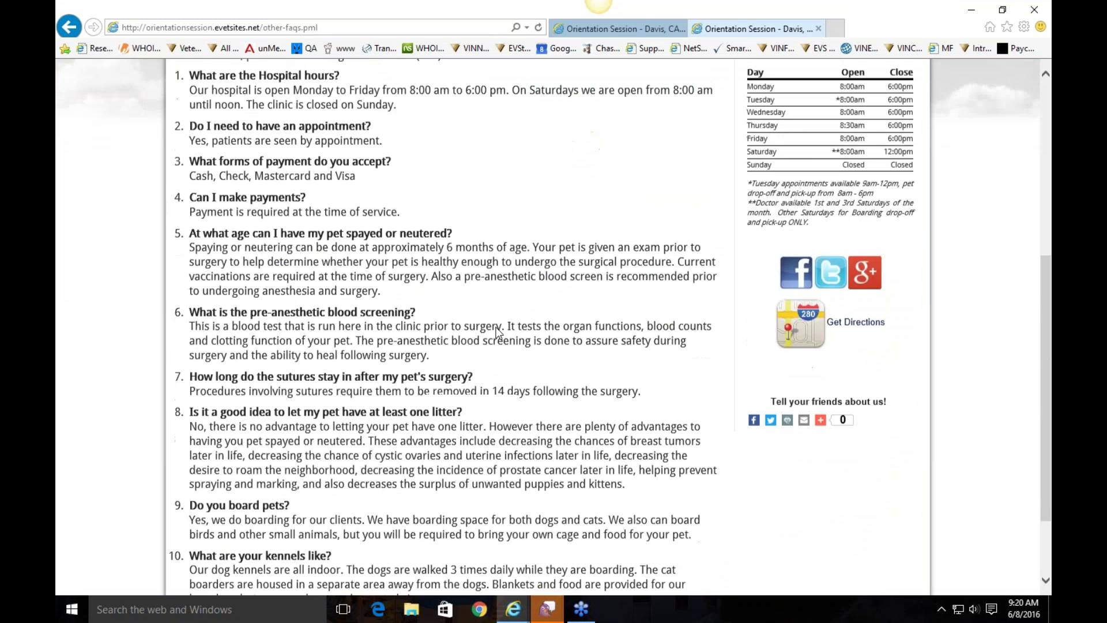
pyautogui.scroll(8, 380, 240)
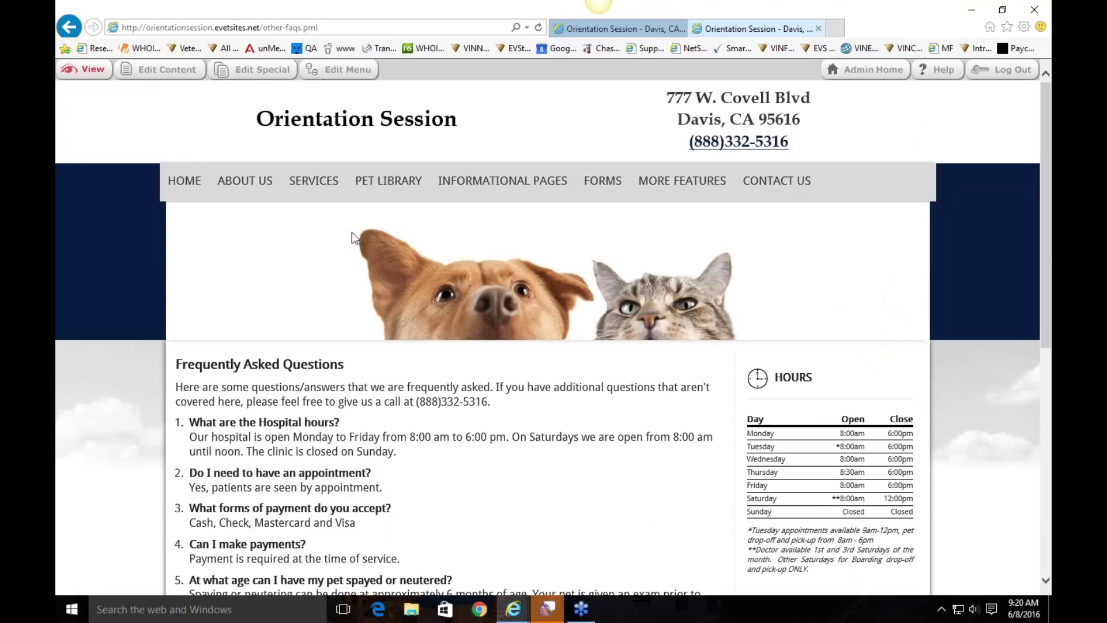
# Go to the Pet Library page and check its table of contents for selected articles.
pyautogui.click(395, 182)
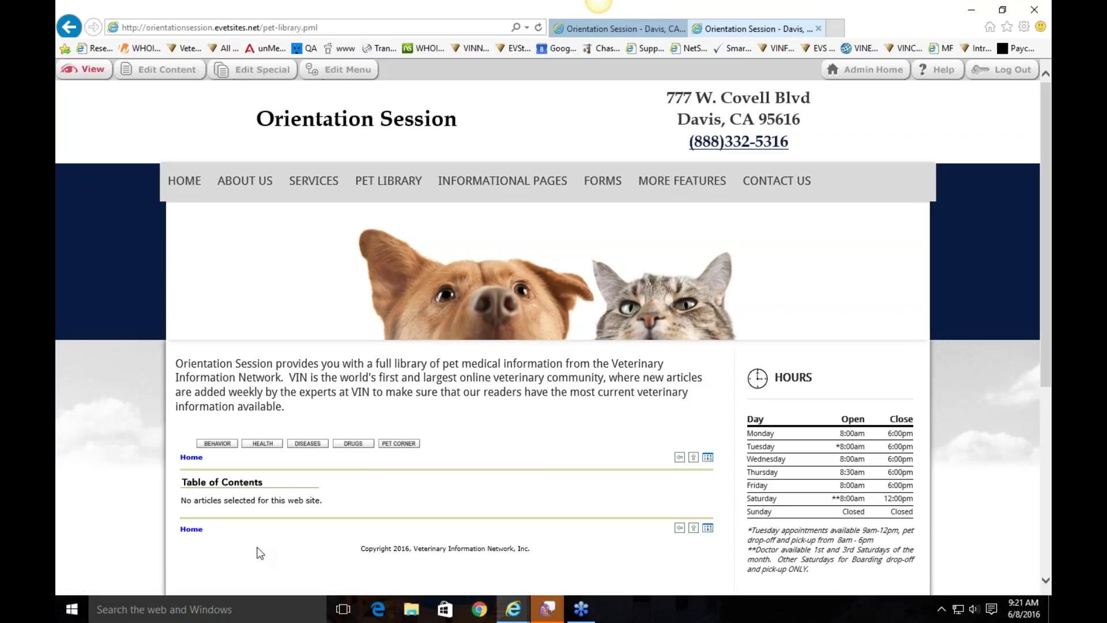
pyautogui.moveTo(182, 500); pyautogui.dragTo(327, 501)
pyautogui.click(380, 499)
# Add all Dogs and Cats articles to the Pet Library through its special editing settings, save, and return to the page.
pyautogui.click(253, 74)
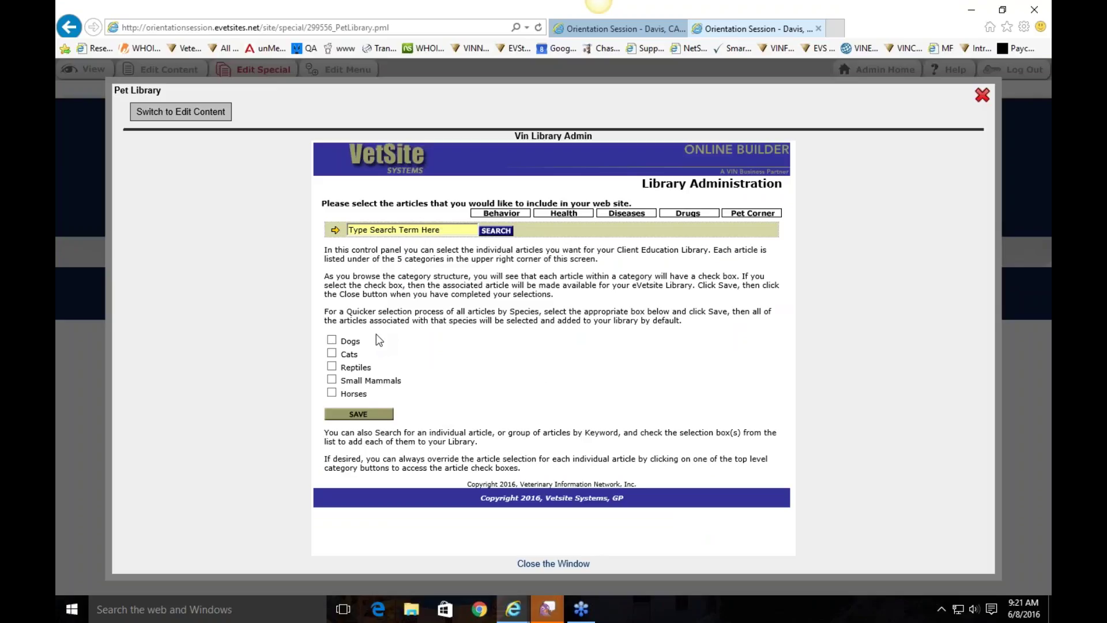
pyautogui.click(332, 342)
pyautogui.click(333, 353)
pyautogui.click(990, 96)
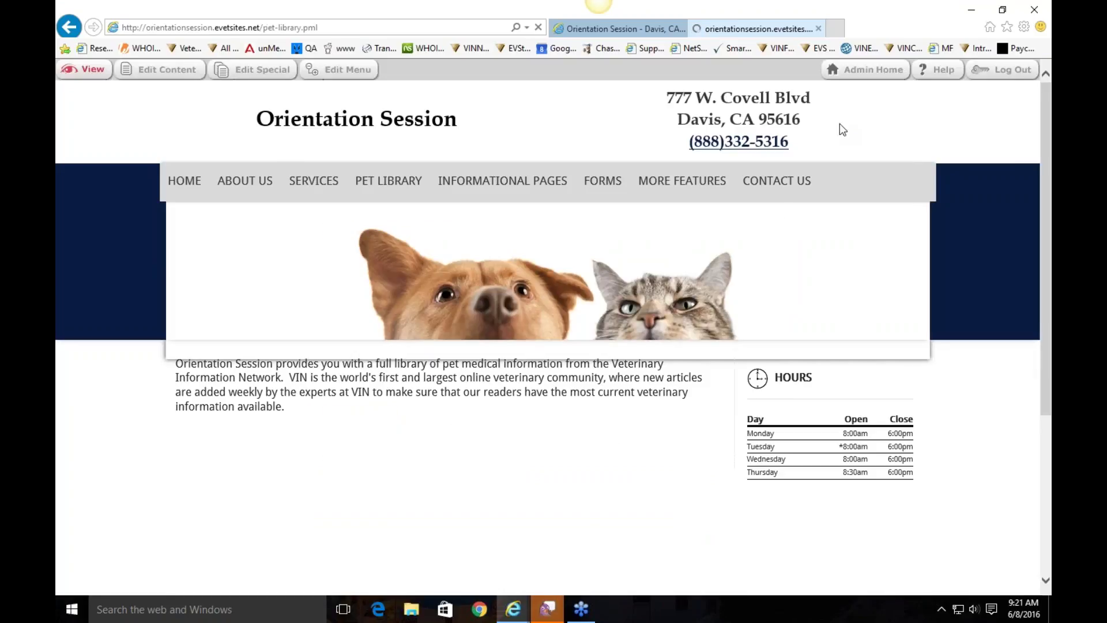
# Check the species choices in the Pet Library search and search all species for the topic "Fleas".
pyautogui.scroll(-2, 709, 398)
pyautogui.scroll(-3, 708, 398)
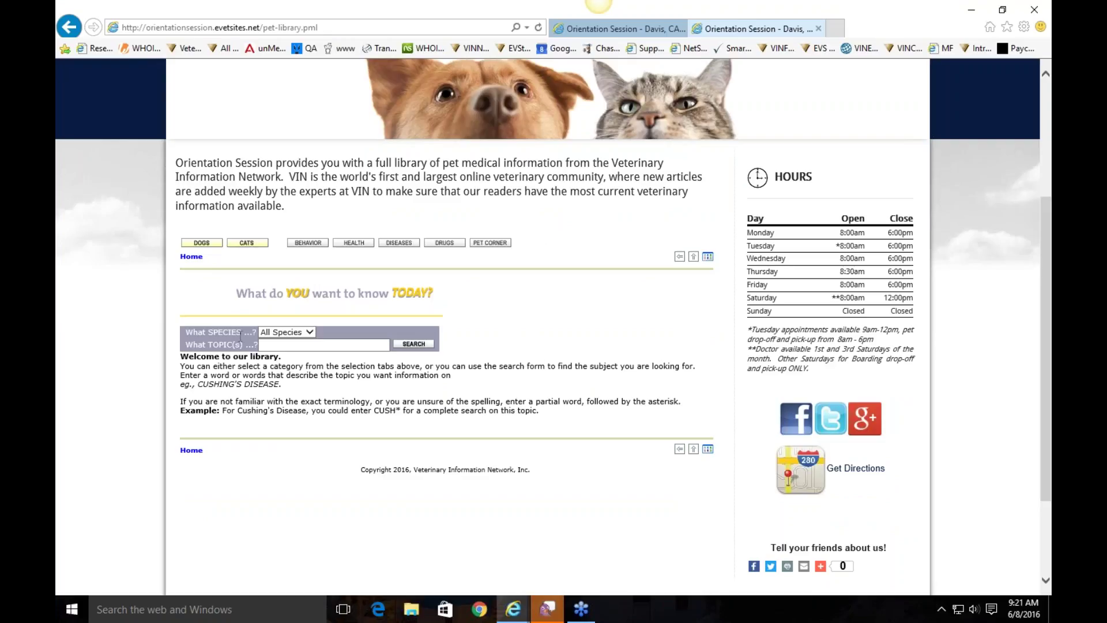
pyautogui.click(309, 333)
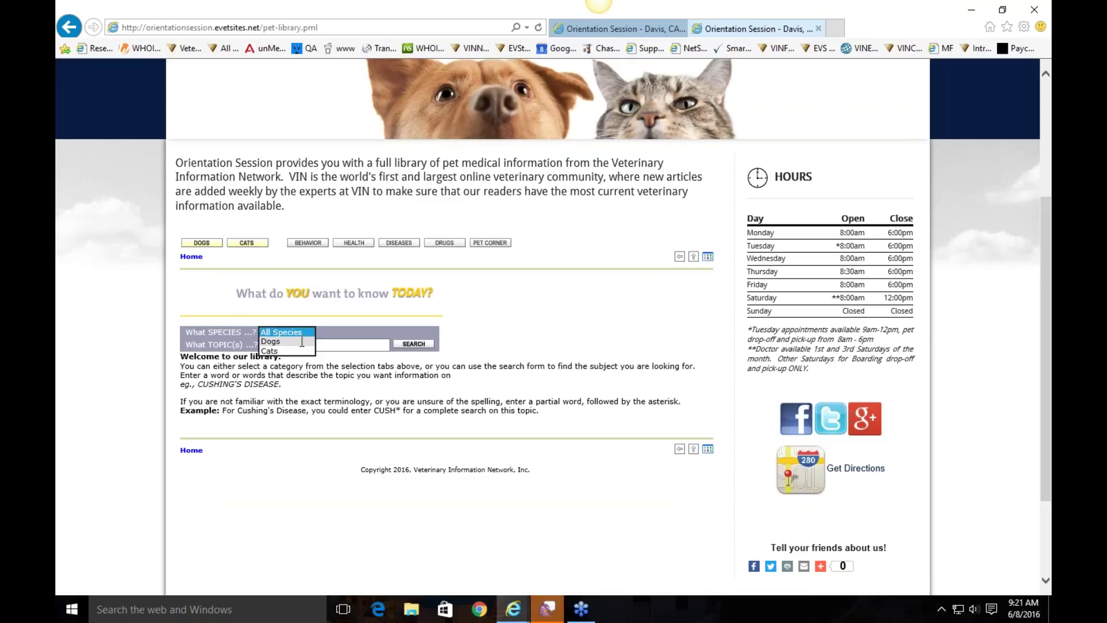
pyautogui.click(326, 349)
pyautogui.click(326, 345)
pyautogui.write('Fleas')
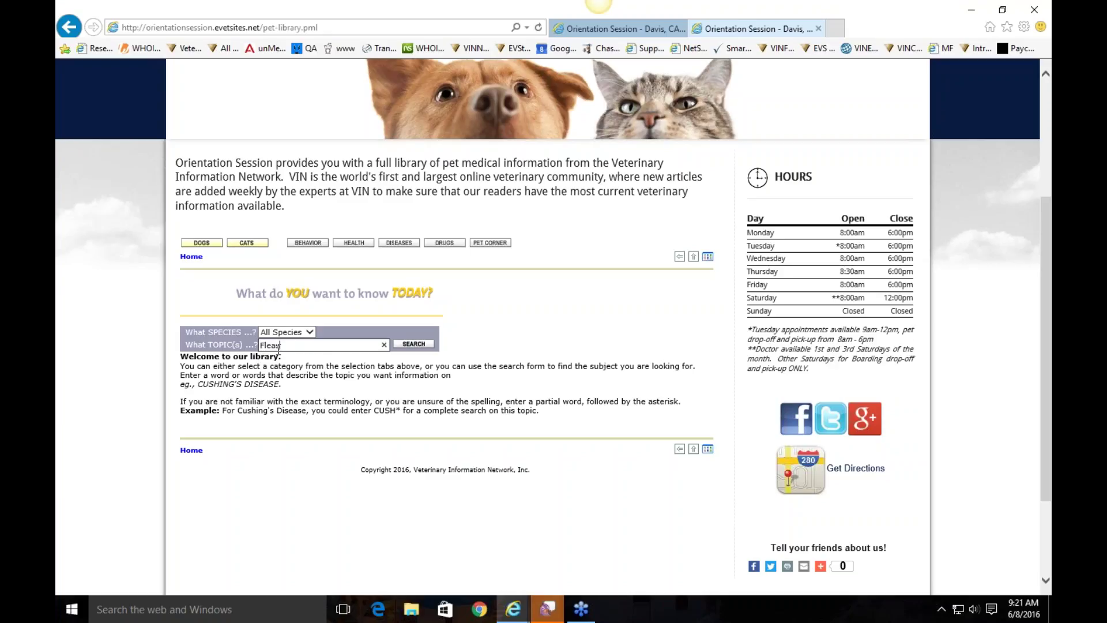
pyautogui.click(413, 344)
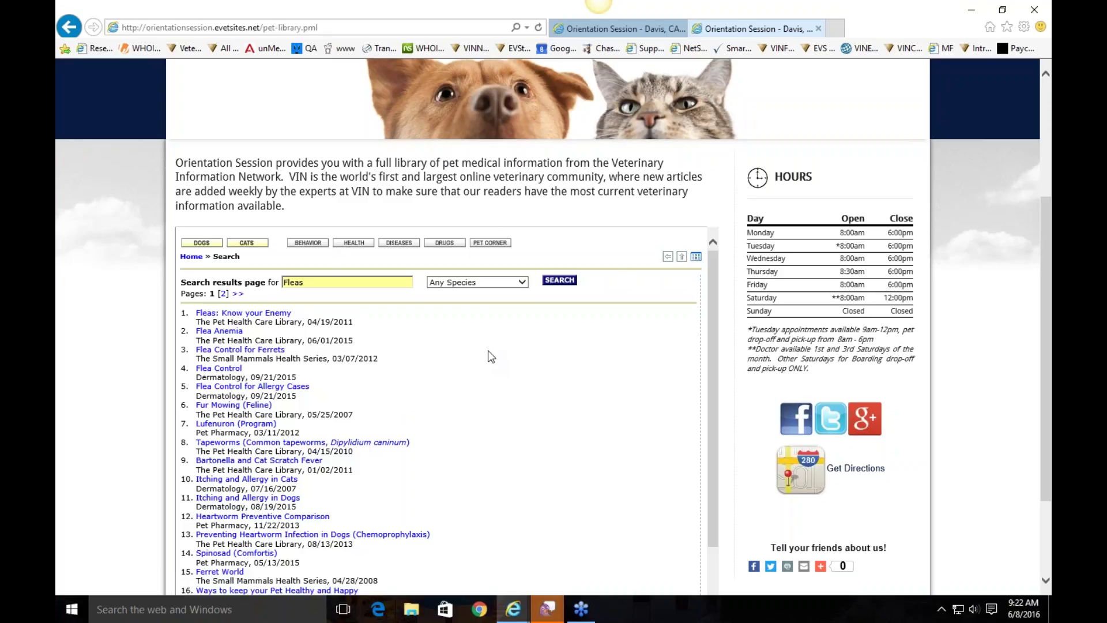
# Look through the flea search results and open the article "Fleas: Know your Enemy" to read it.
pyautogui.scroll(-3, 490, 355)
pyautogui.scroll(-5, 490, 355)
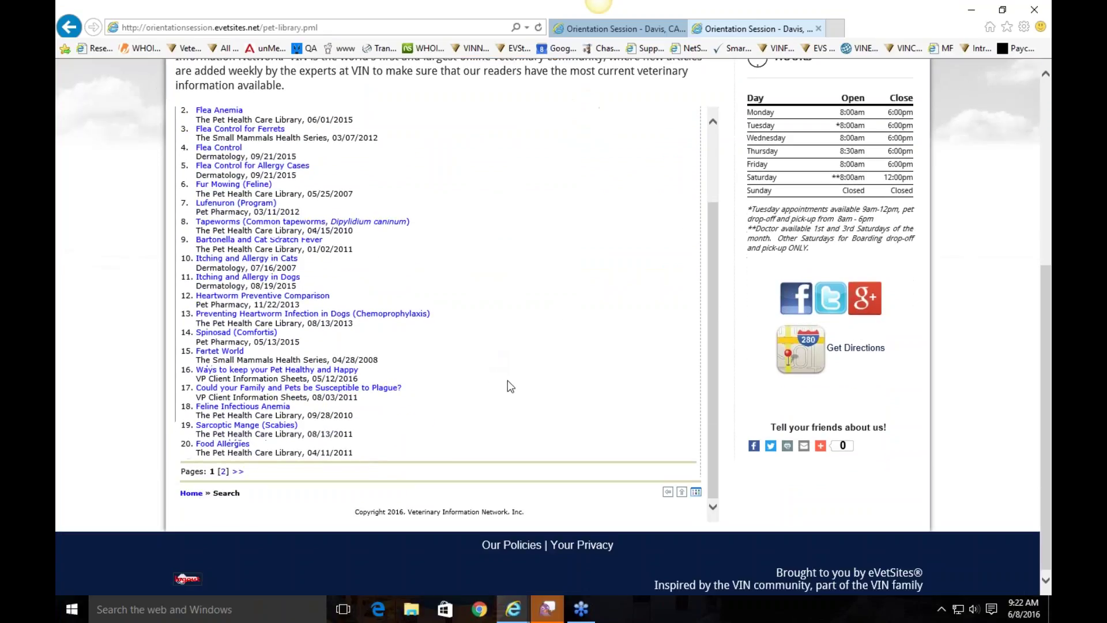
pyautogui.scroll(4, 508, 380)
pyautogui.scroll(3, 508, 383)
pyautogui.click(243, 332)
pyautogui.scroll(-3, 465, 385)
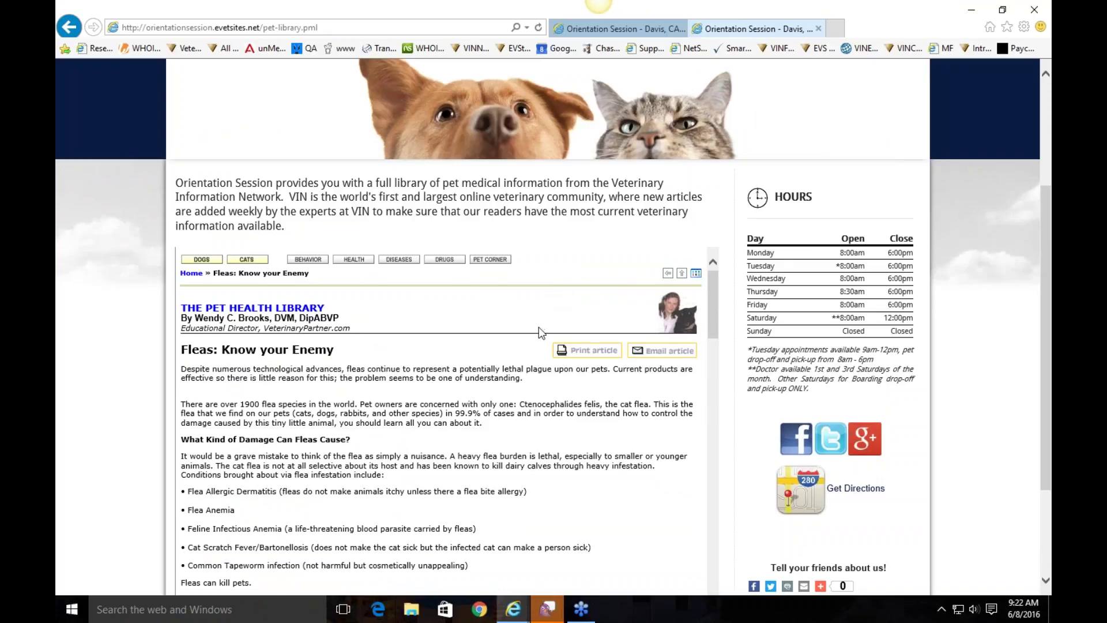
pyautogui.scroll(-2, 465, 385)
# Start an email of the flea article with the message "Per our discussion" and close the form without sending.
pyautogui.scroll(5, 465, 385)
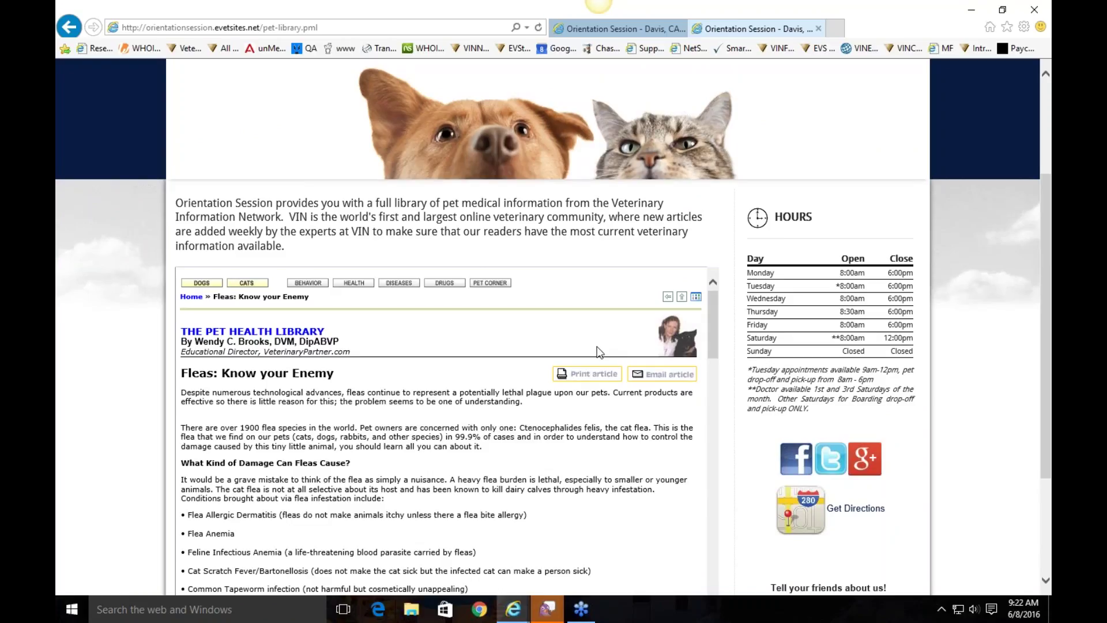
pyautogui.click(668, 375)
pyautogui.click(544, 372)
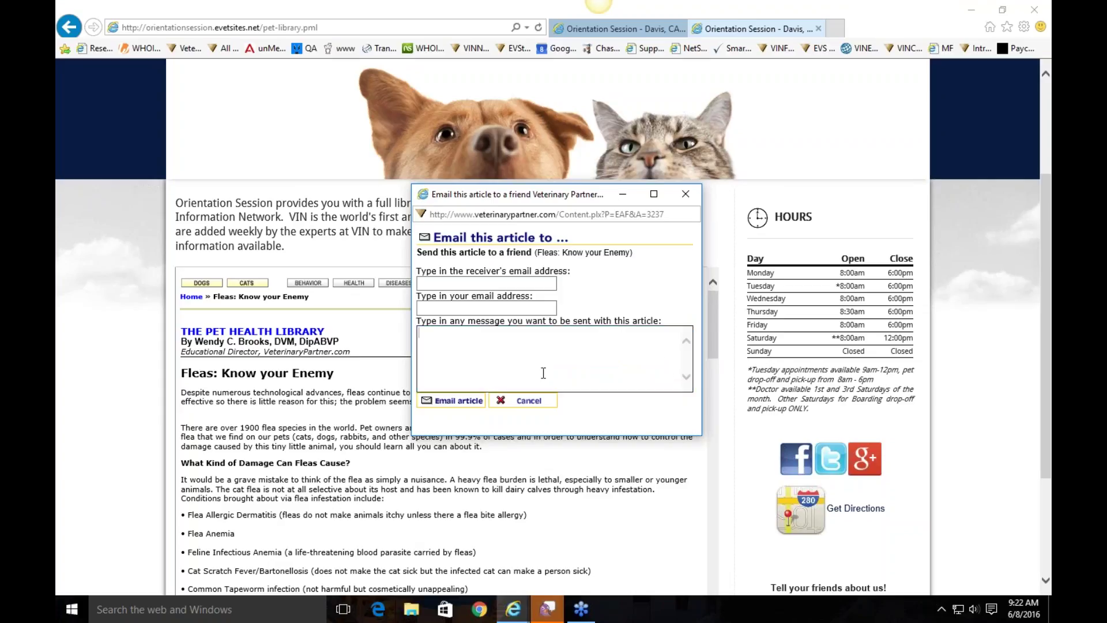
pyautogui.write('Per our discussion')
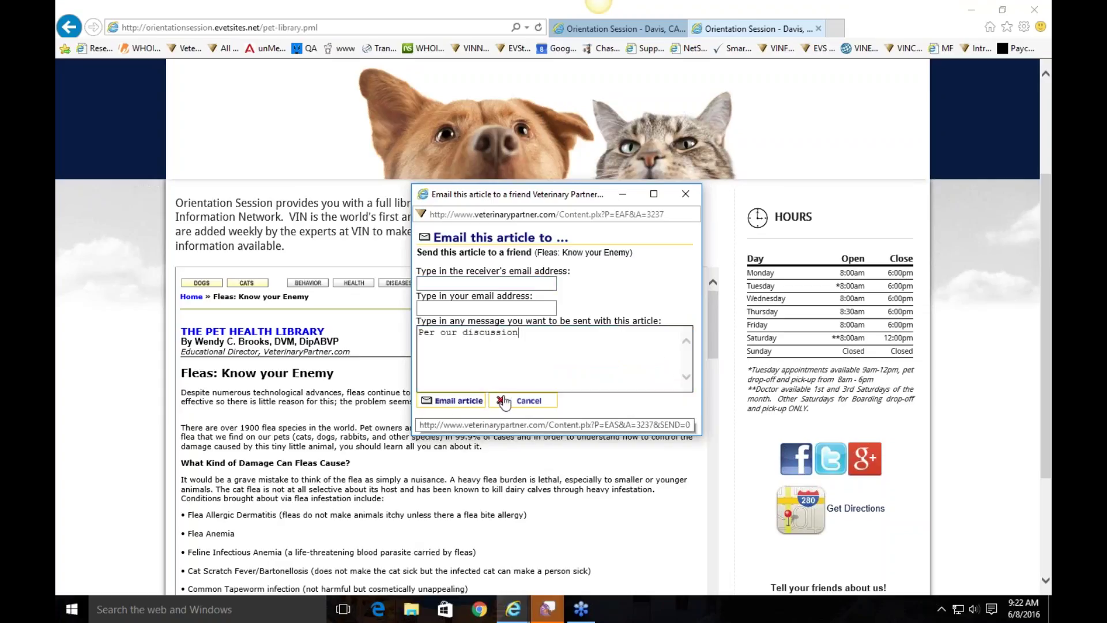
pyautogui.click(686, 194)
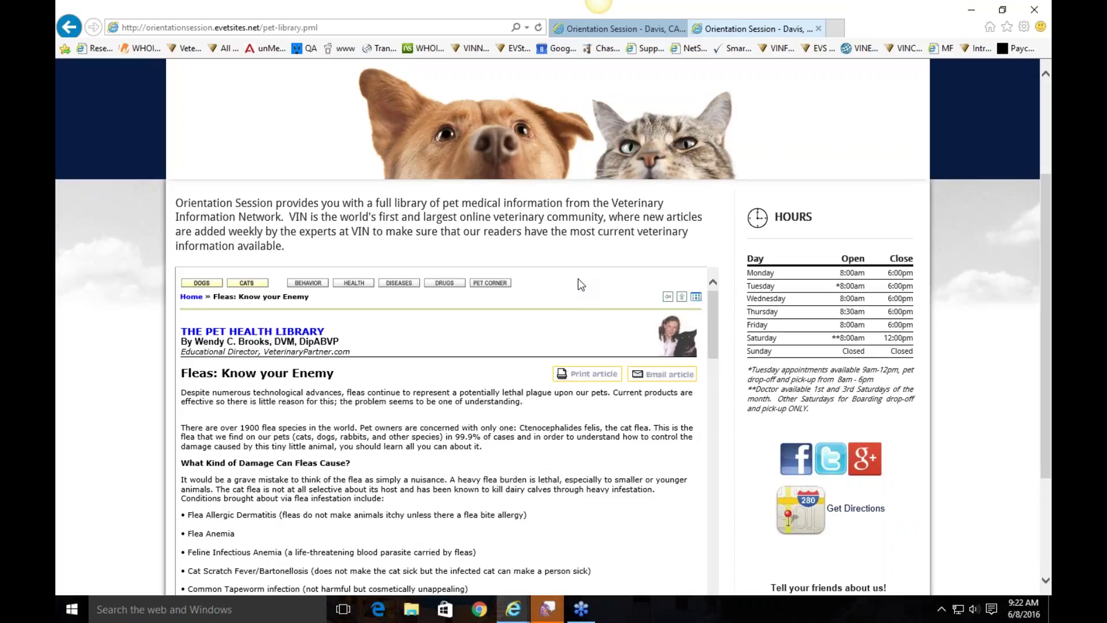
# Go to the Pet Food Recalls page under Informational Pages and look over the latest recalls.
pyautogui.scroll(3, 579, 280)
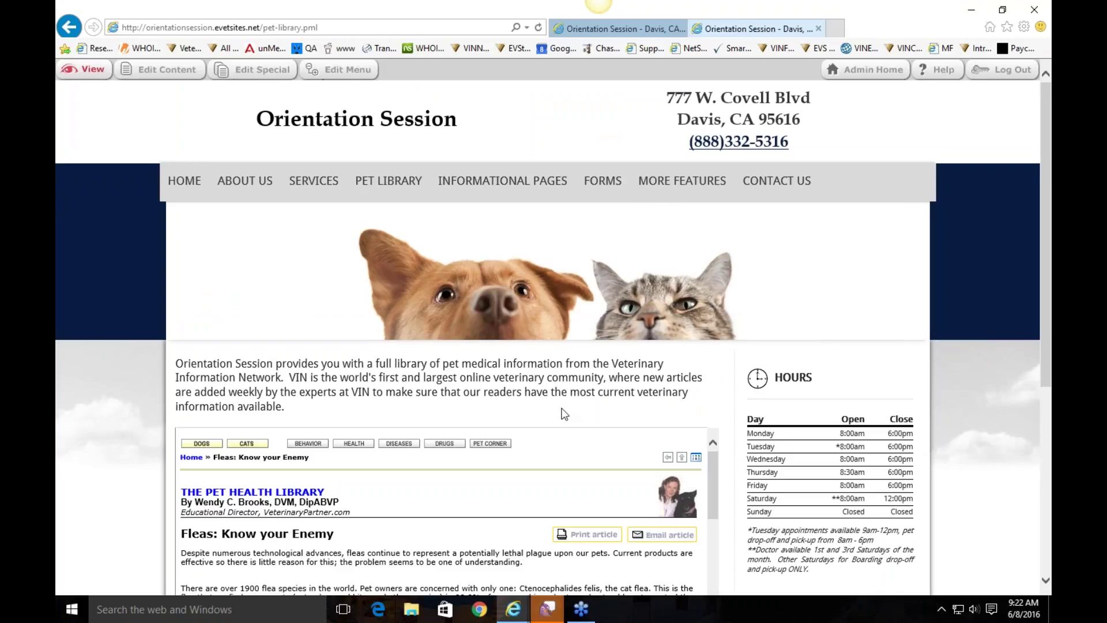
pyautogui.moveTo(497, 182)
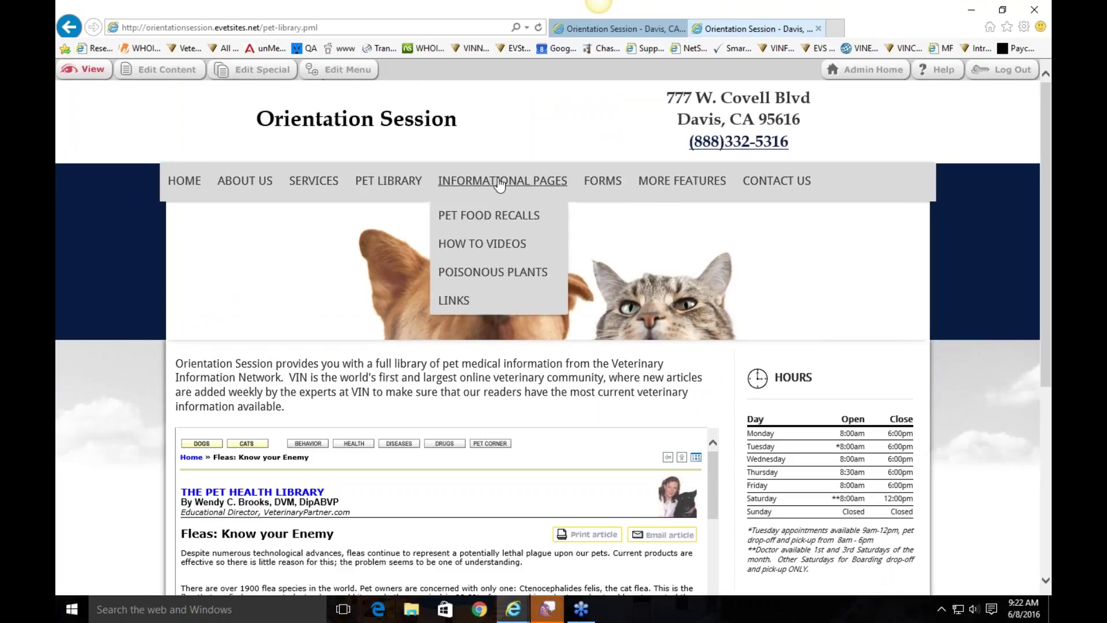
pyautogui.click(502, 219)
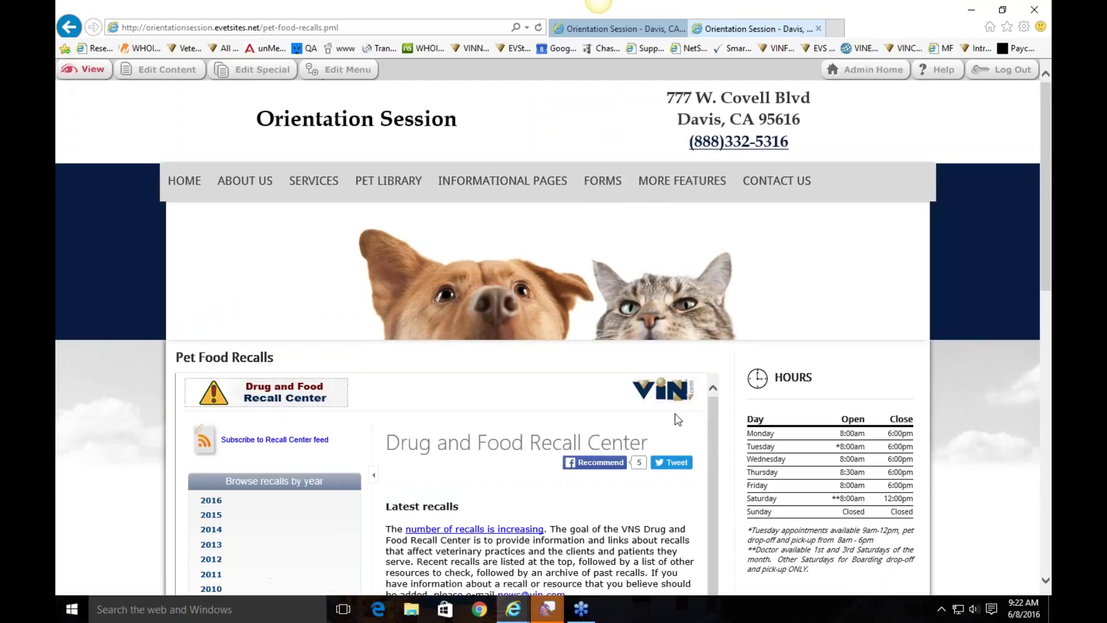
pyautogui.scroll(-5, 757, 399)
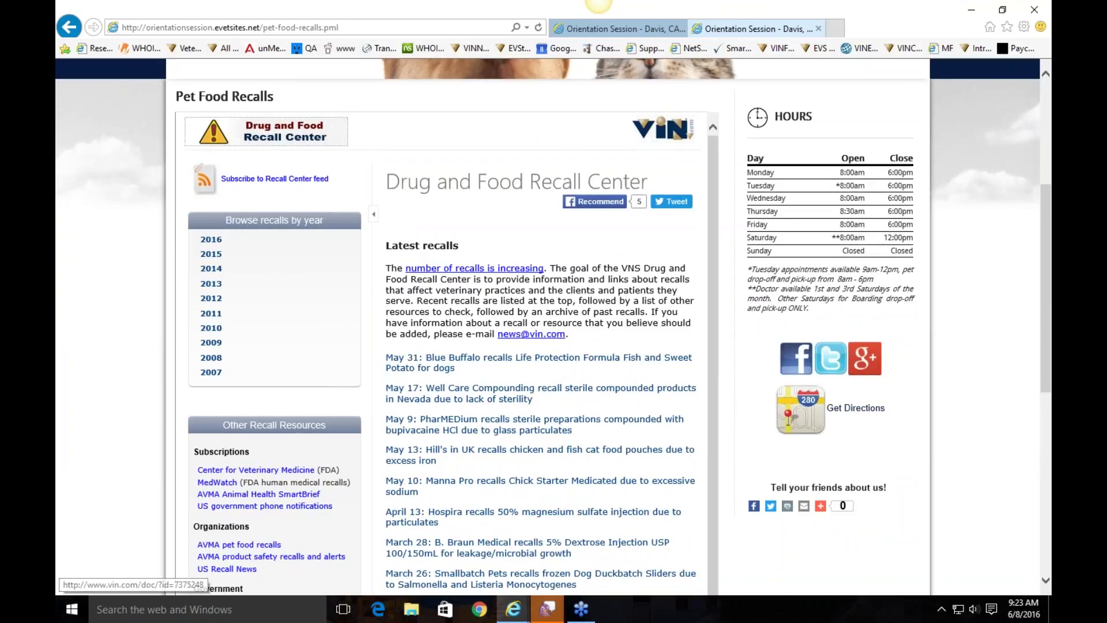
pyautogui.scroll(4, 608, 418)
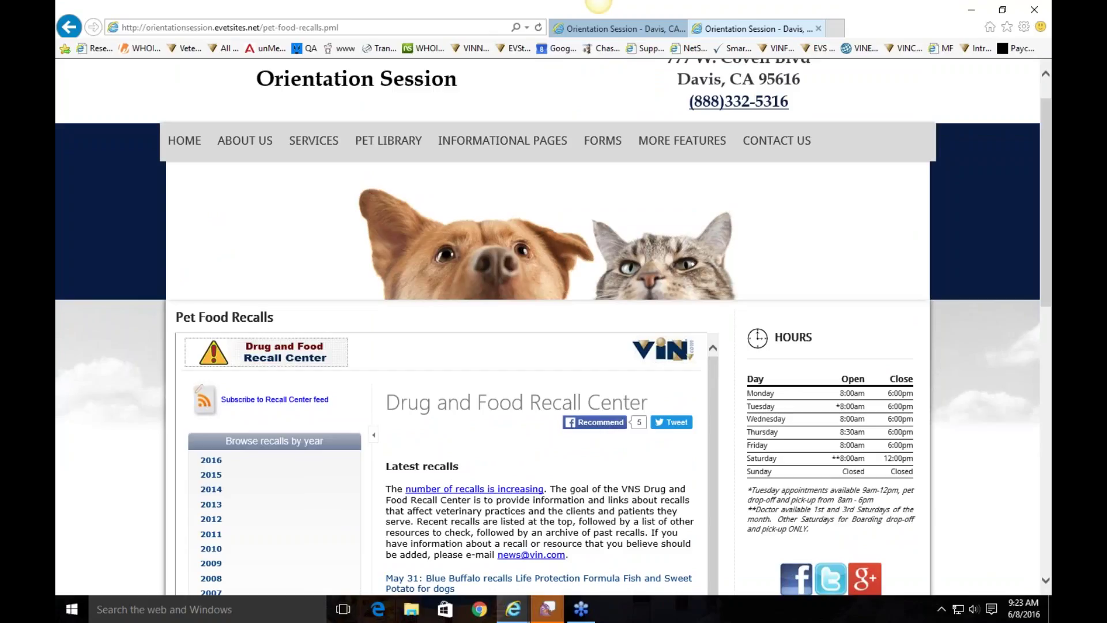
# Open the How To Videos page under Informational Pages and look through the videos it offers.
pyautogui.scroll(1, 542, 211)
pyautogui.moveTo(503, 181)
pyautogui.click(486, 244)
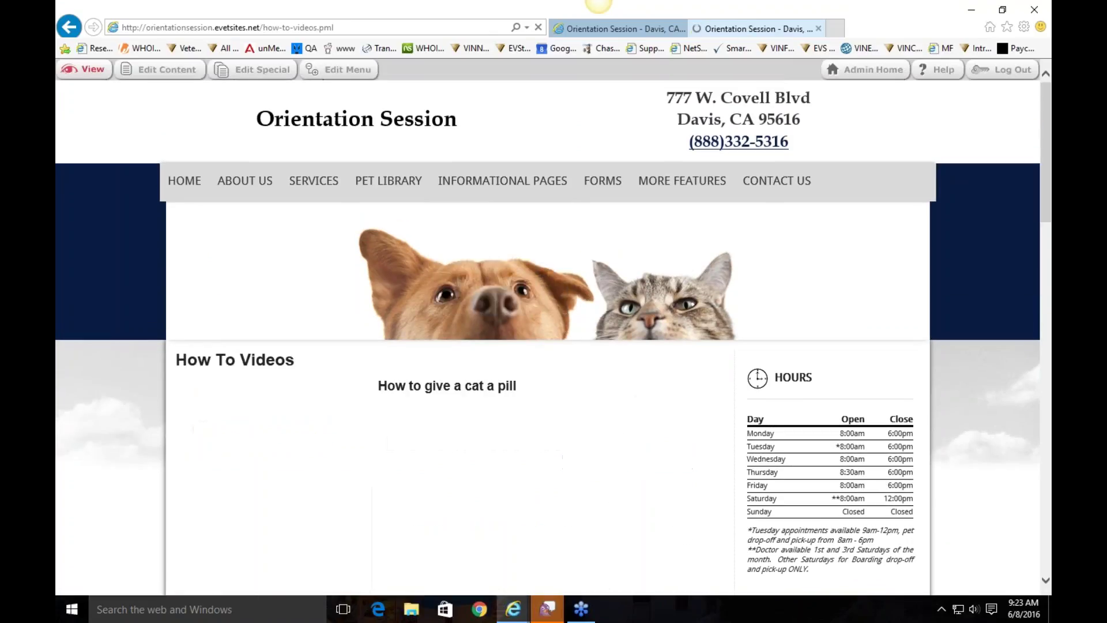
pyautogui.scroll(-3, 702, 394)
pyautogui.scroll(-8, 701, 394)
pyautogui.scroll(6, 701, 393)
pyautogui.scroll(5, 702, 394)
pyautogui.scroll(-6, 702, 393)
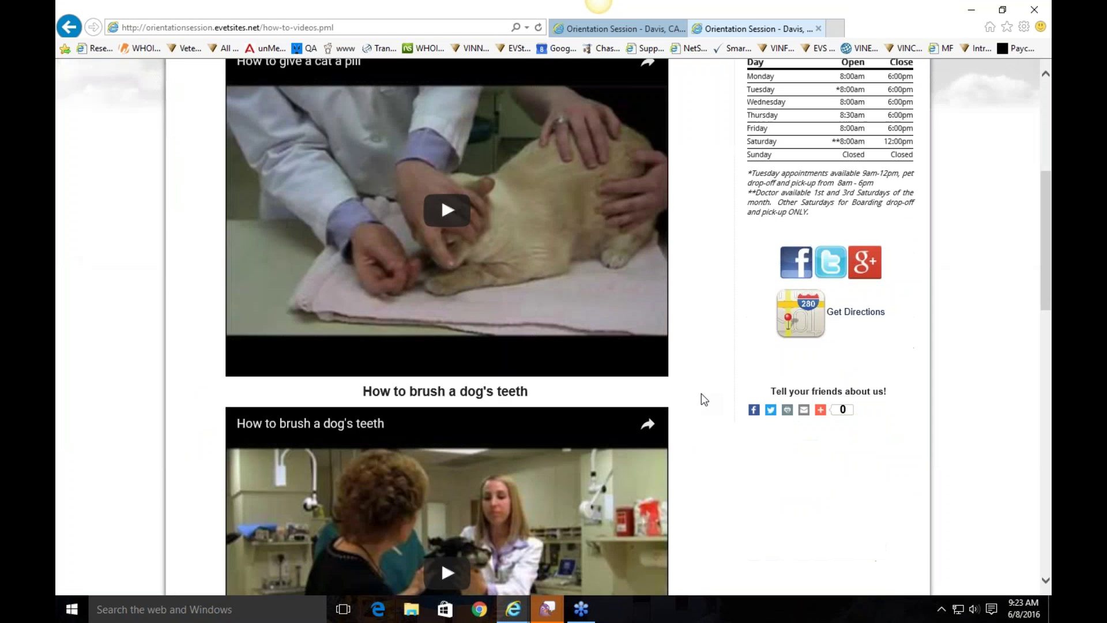
pyautogui.scroll(-10, 701, 394)
pyautogui.scroll(3, 701, 394)
pyautogui.scroll(14, 702, 395)
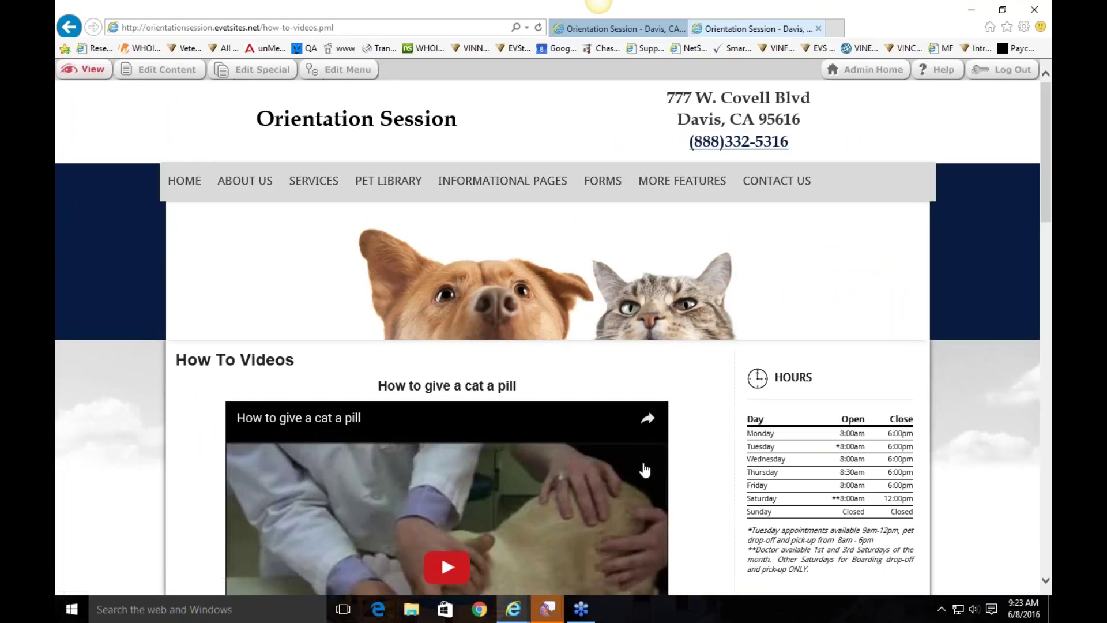
# Go to the Poisonous Plants page under Informational Pages and look over the table of plants to avoid.
pyautogui.moveTo(502, 180)
pyautogui.click(511, 275)
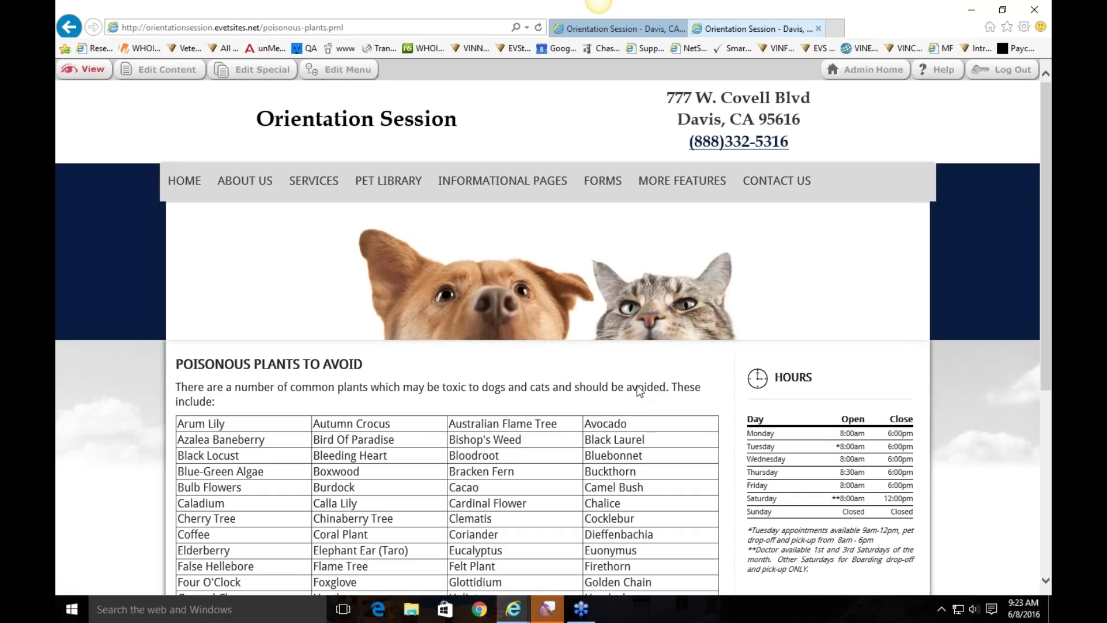
pyautogui.scroll(-4, 640, 391)
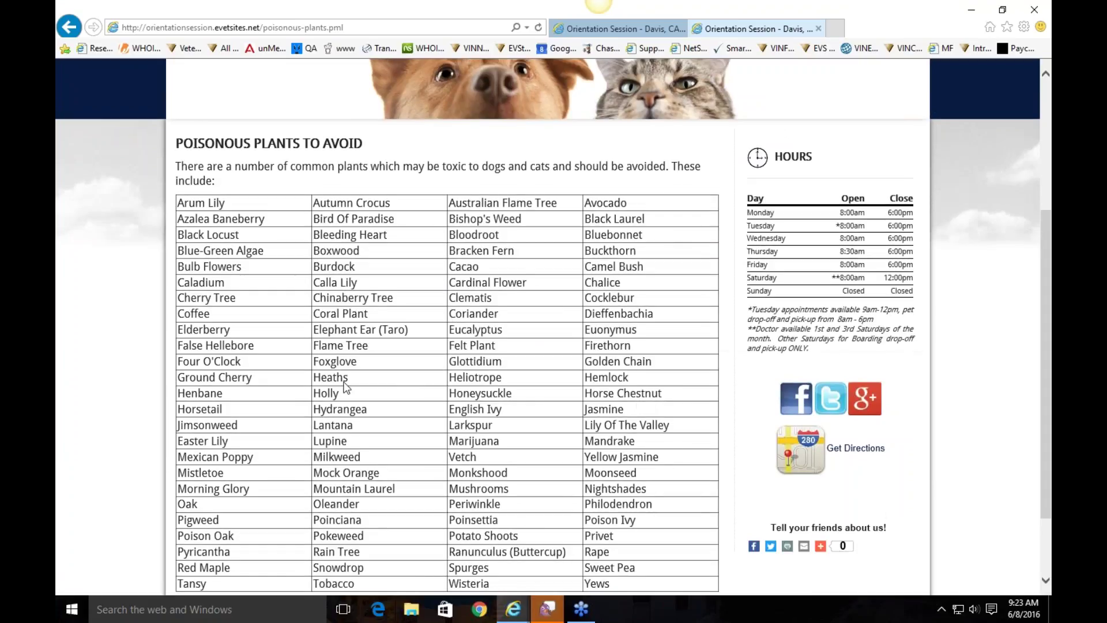
# Open the Poisonous Plants page for content editing and check the row options for the plant table's last row without applying any.
pyautogui.scroll(4, 346, 387)
pyautogui.click(164, 70)
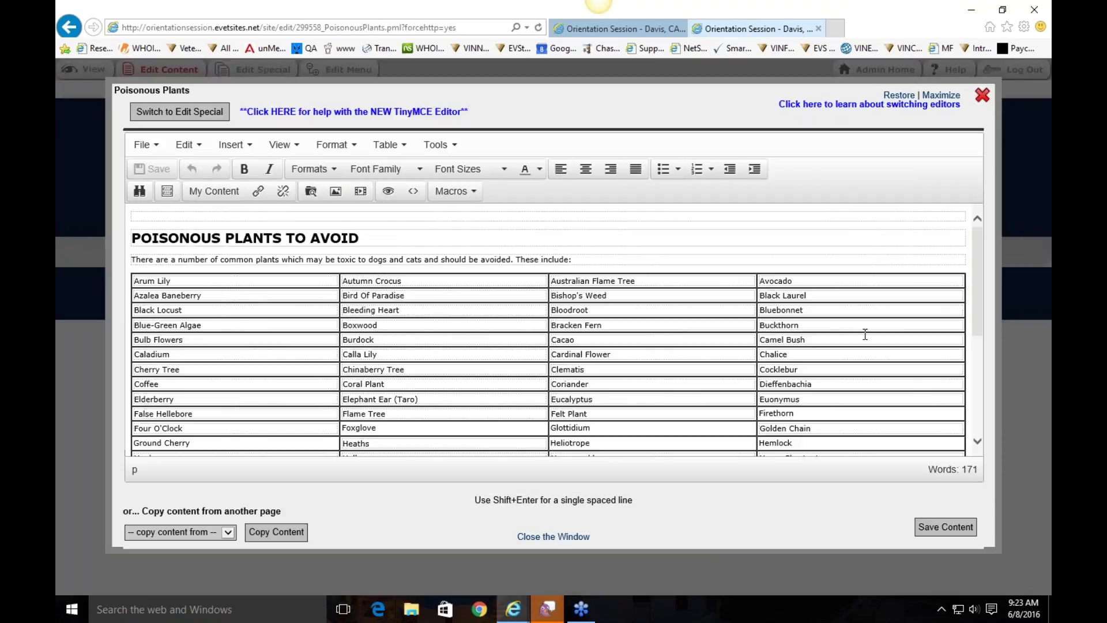
pyautogui.scroll(-5, 865, 332)
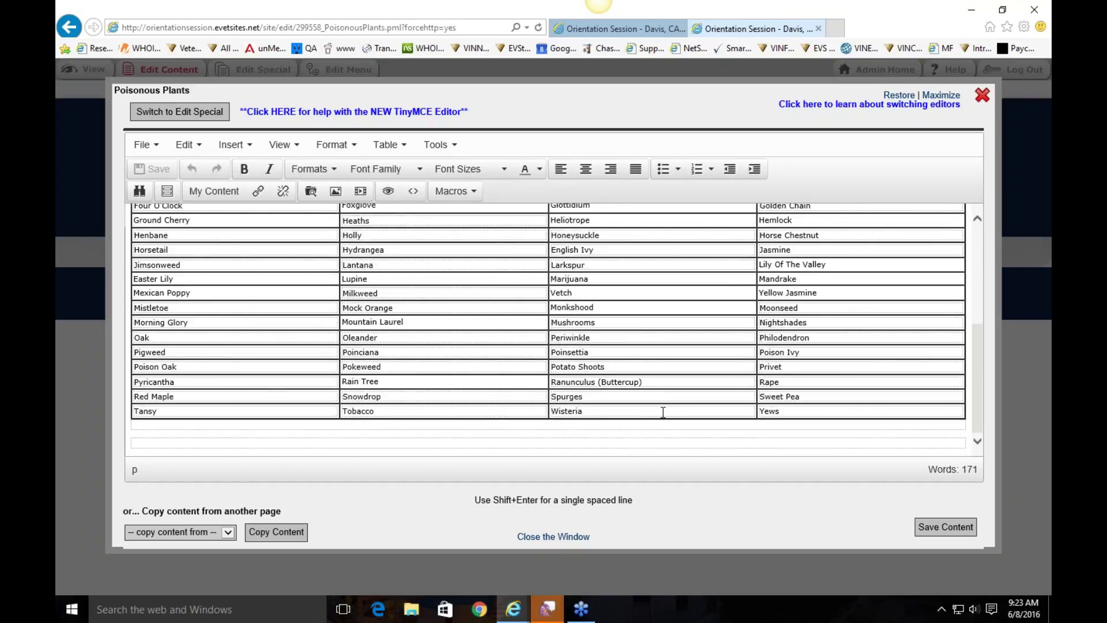
pyautogui.click(615, 413)
pyautogui.rightClick(615, 410)
pyautogui.moveTo(652, 440)
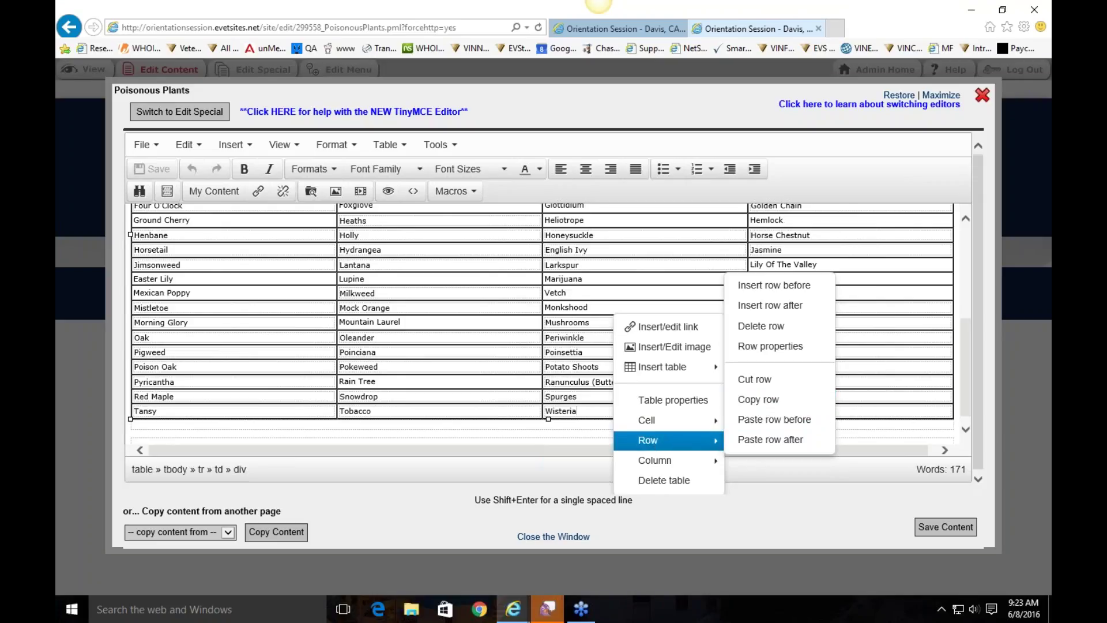
pyautogui.click(450, 350)
pyautogui.scroll(4, 450, 349)
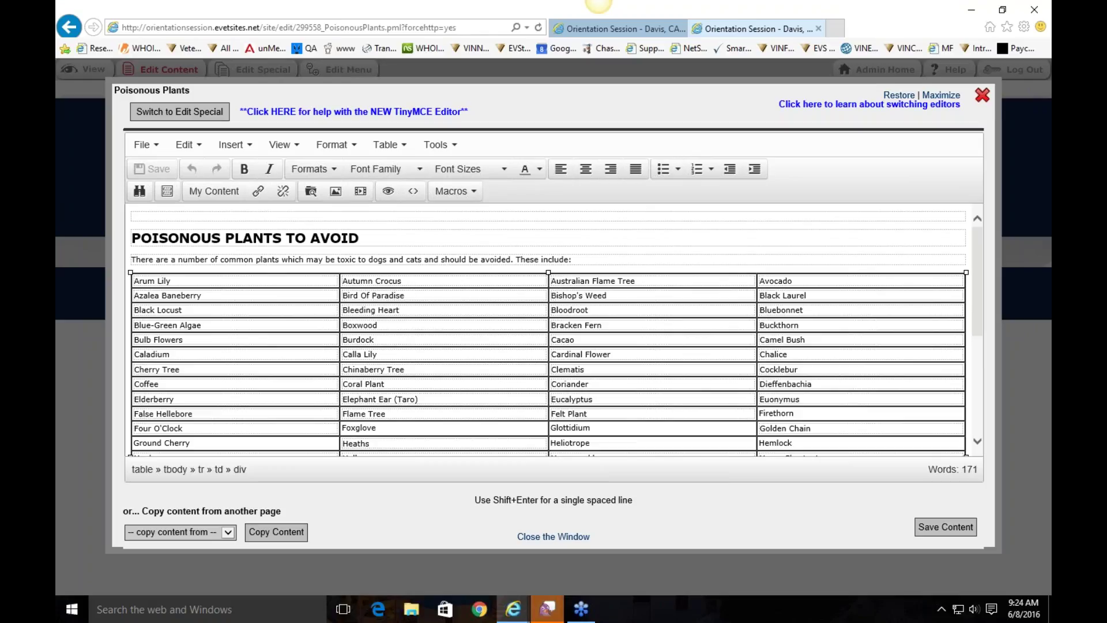
# Close the Poisonous Plants editor without saving and read through the website resources on the Links page under Informational Pages.
pyautogui.click(982, 95)
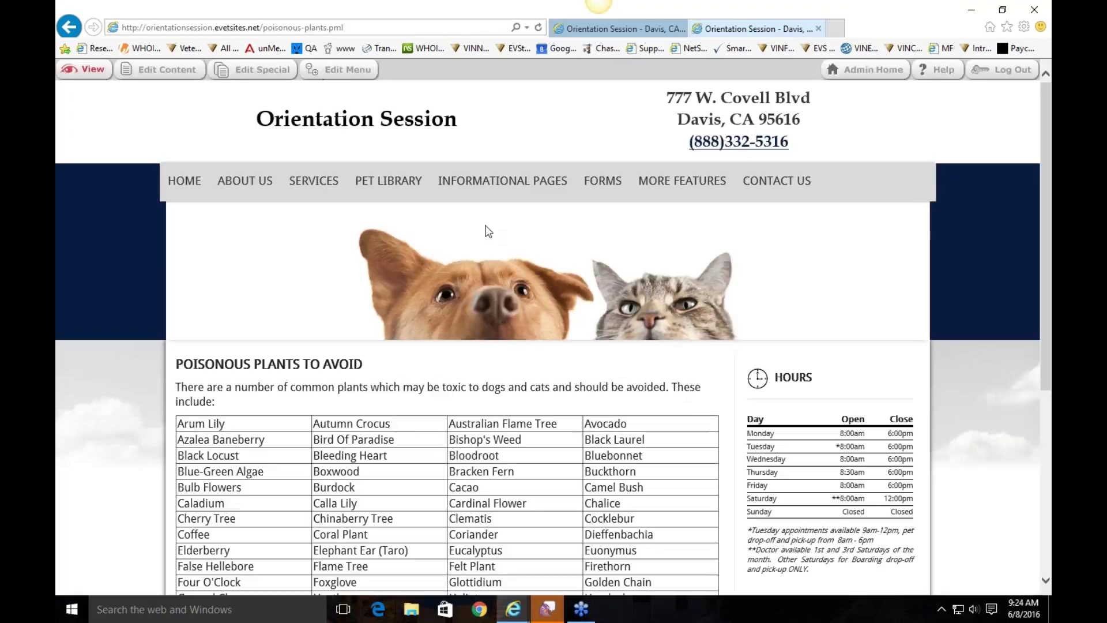
pyautogui.moveTo(487, 187)
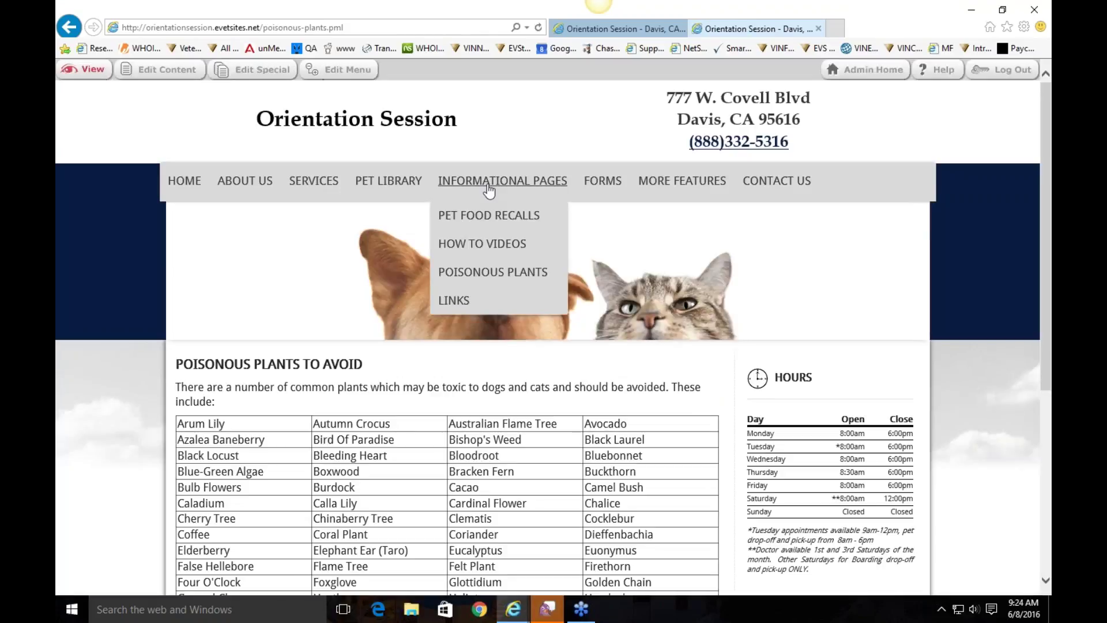
pyautogui.click(462, 300)
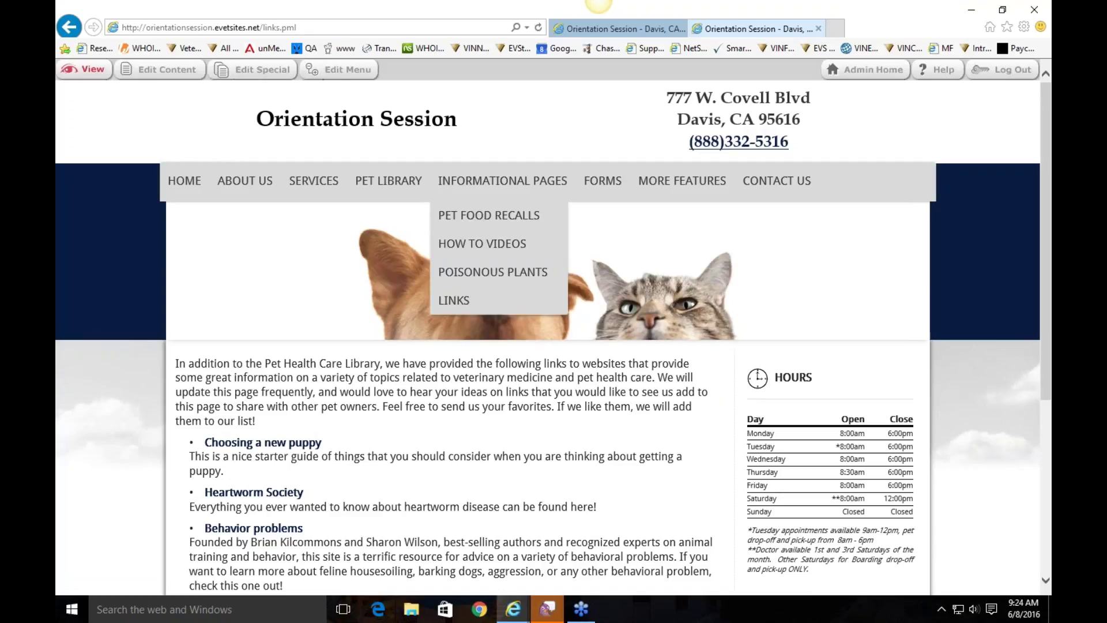
pyautogui.scroll(-3, 570, 376)
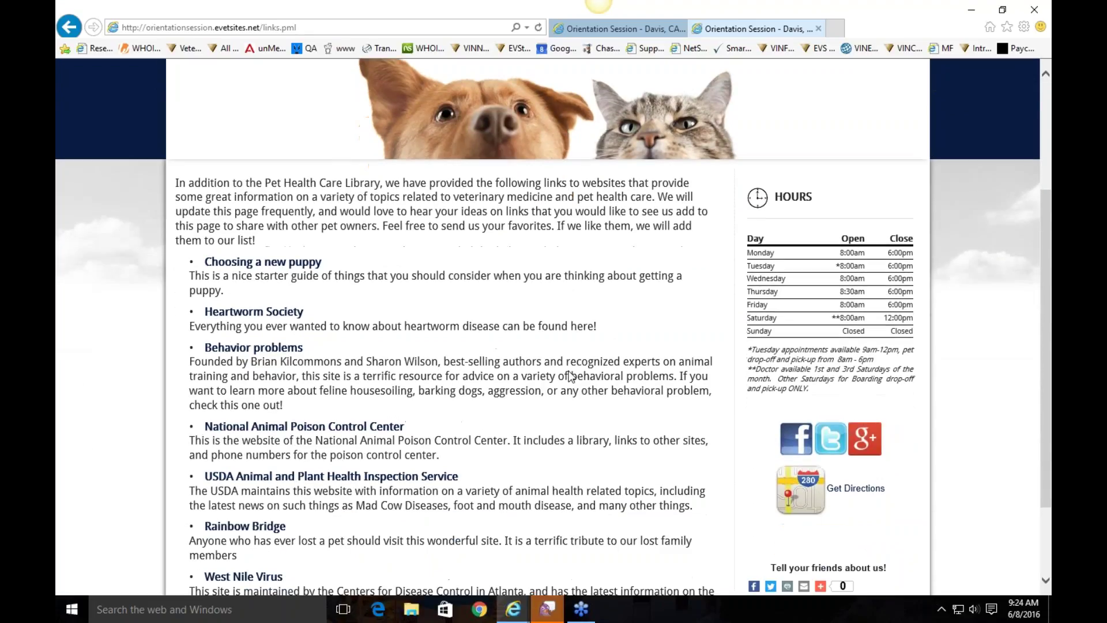
pyautogui.scroll(-2, 570, 376)
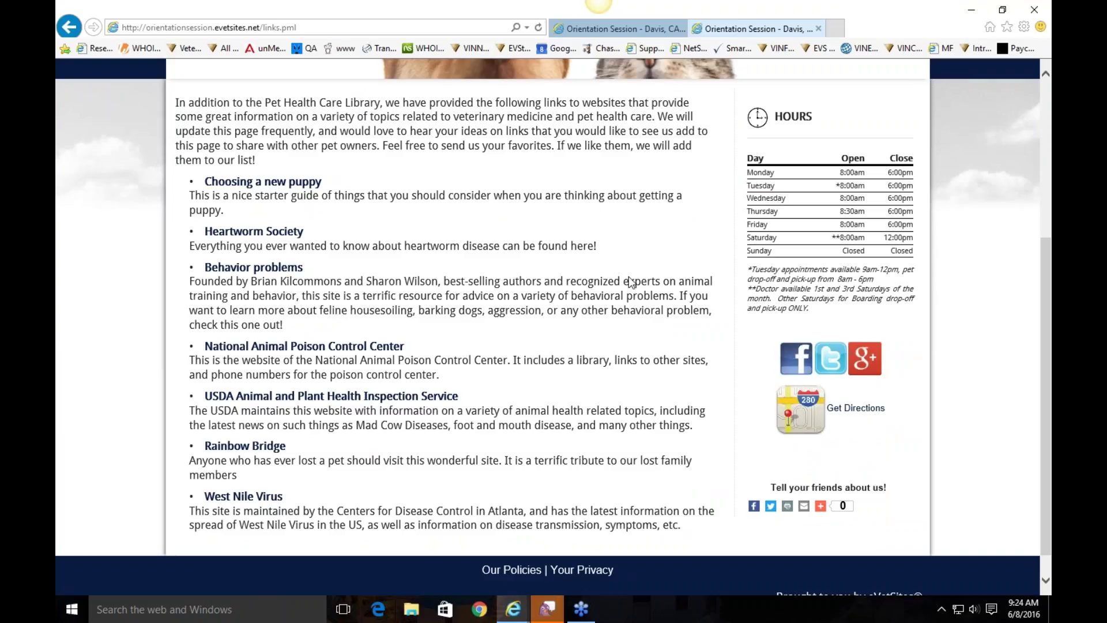
pyautogui.scroll(5, 630, 281)
# Open the Forms page and its Files - PDF or Other subpage to view the downloadable forms.
pyautogui.click(603, 183)
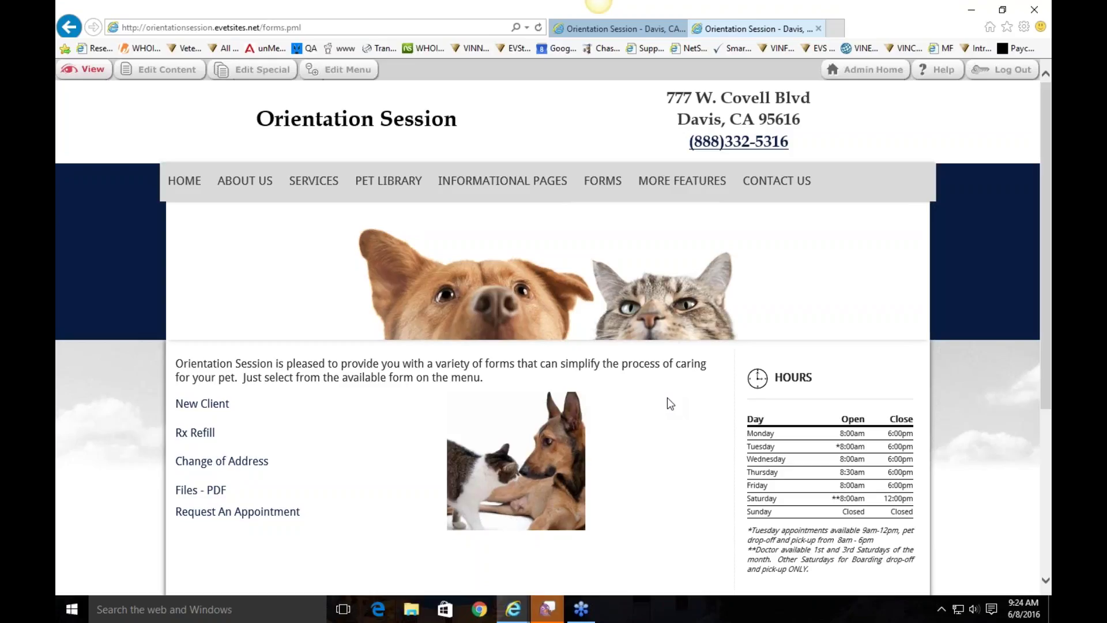
pyautogui.moveTo(617, 183)
pyautogui.click(638, 340)
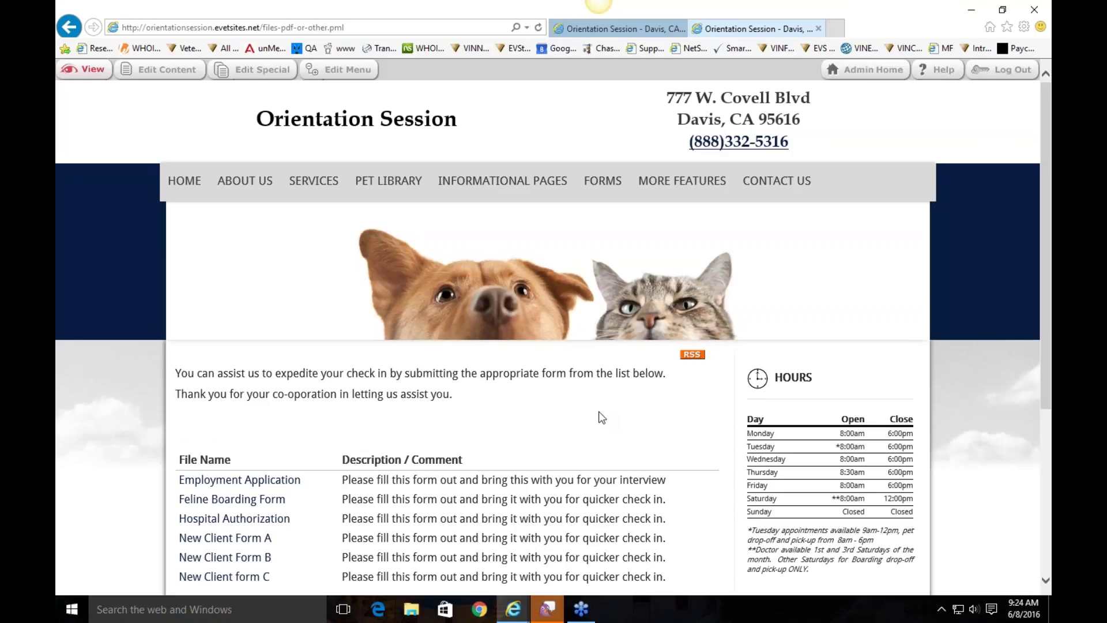
pyautogui.scroll(-1, 600, 416)
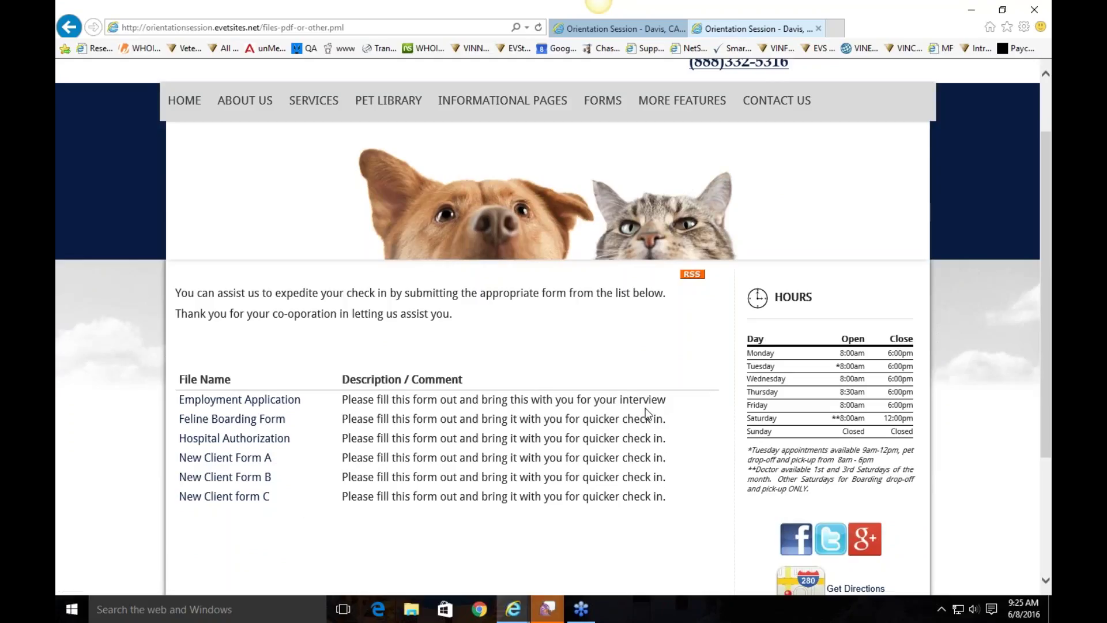
# View the special editor for the Files - PDF or Other page, which manages its files, and close it.
pyautogui.scroll(2, 646, 410)
pyautogui.click(248, 70)
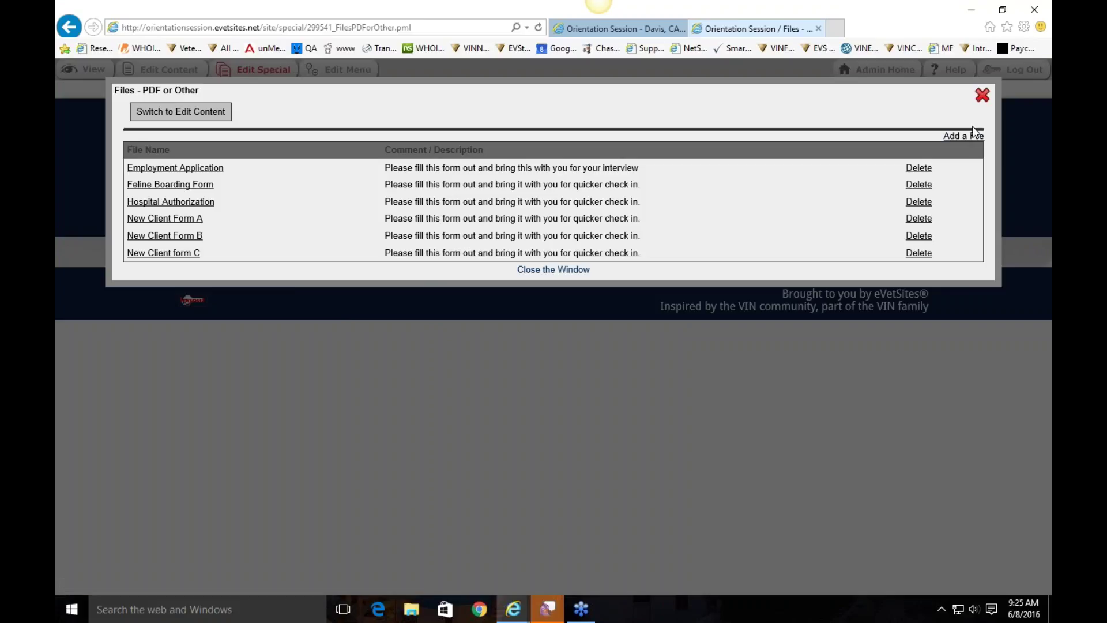
pyautogui.click(982, 95)
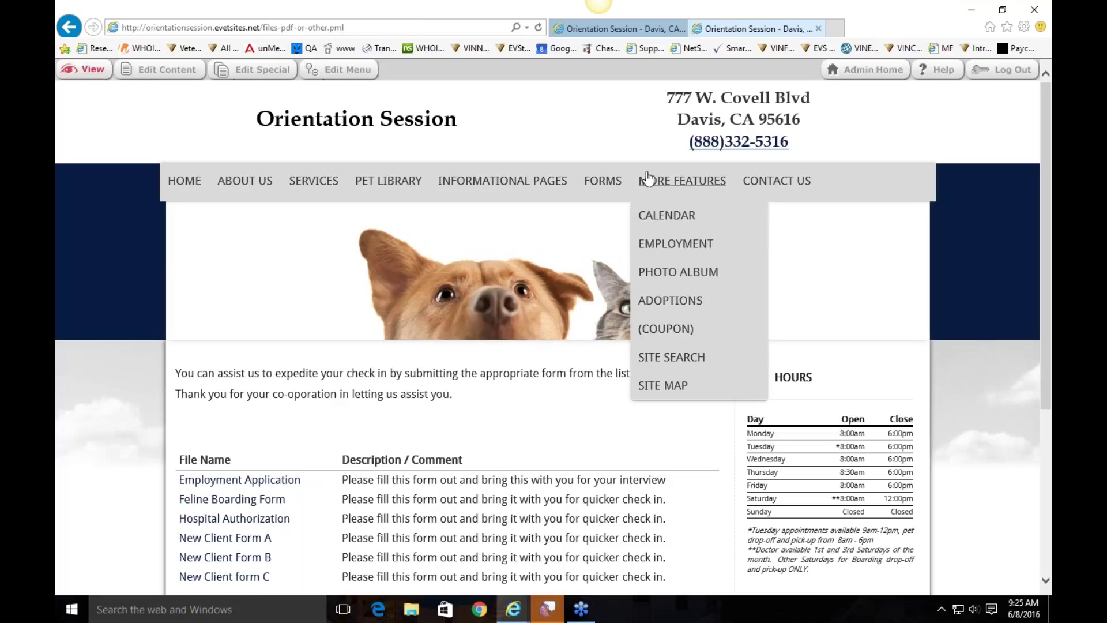
# Open the New Client form page and examine its introduction, input fields, agreement statement and verification section.
pyautogui.moveTo(597, 184)
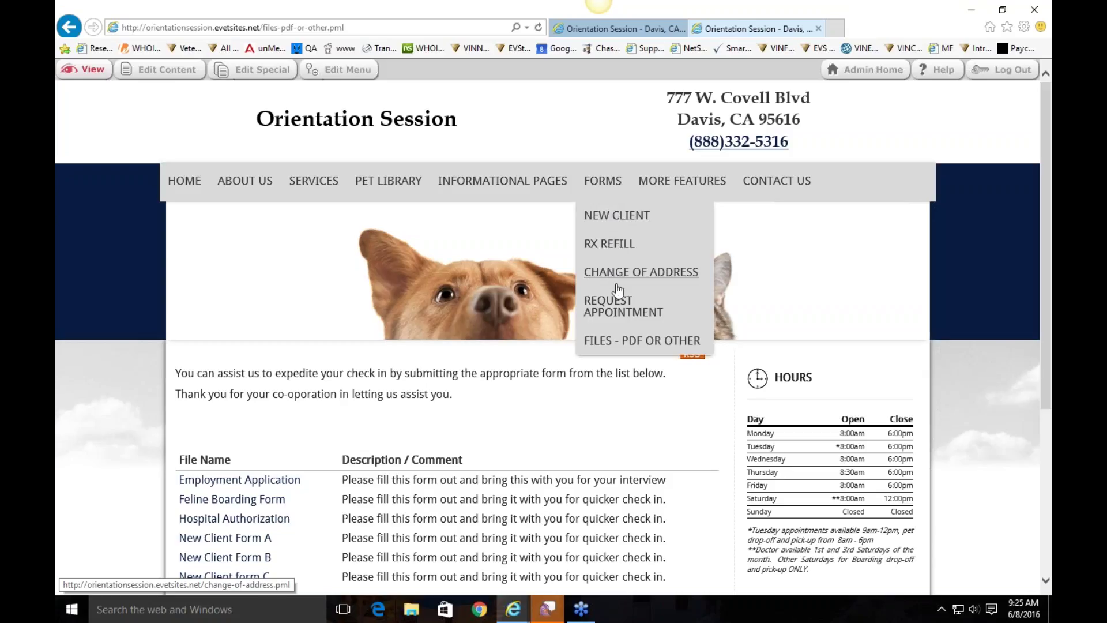
pyautogui.click(616, 217)
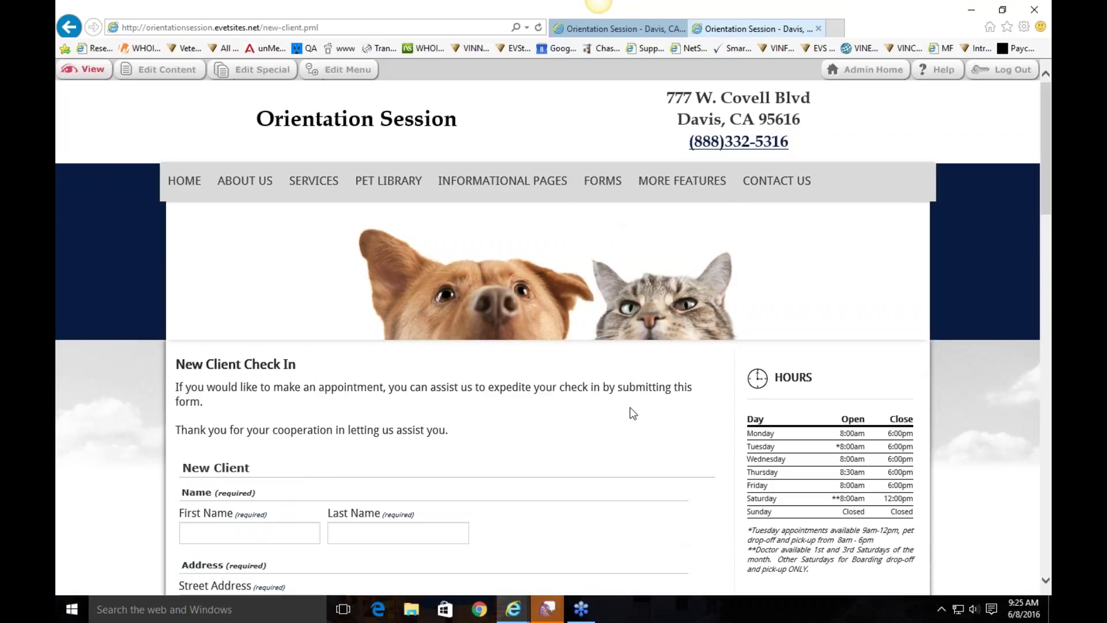
pyautogui.scroll(-3, 633, 413)
pyautogui.moveTo(455, 421); pyautogui.dragTo(185, 386)
pyautogui.click(334, 404)
pyautogui.scroll(-3, 387, 363)
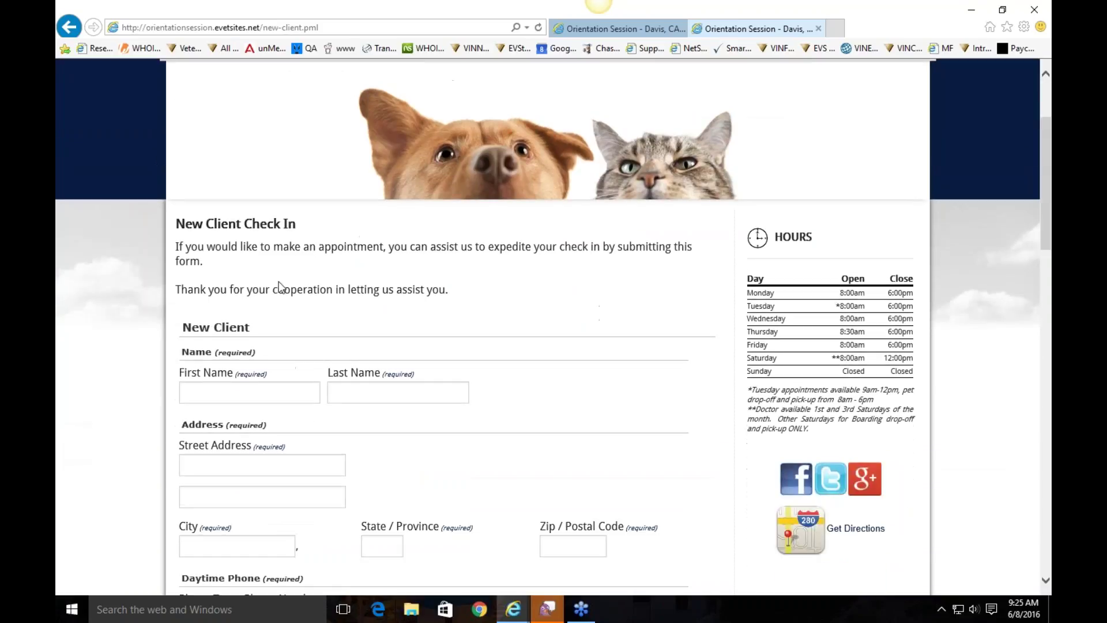
pyautogui.scroll(-3, 278, 287)
pyautogui.scroll(-6, 297, 388)
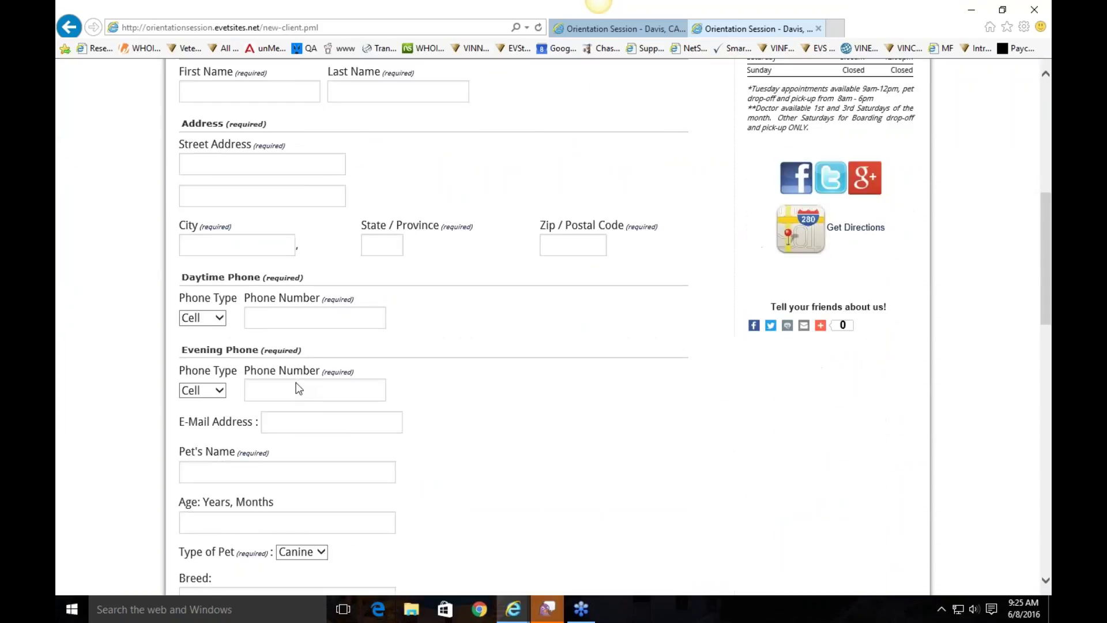
pyautogui.scroll(-10, 297, 383)
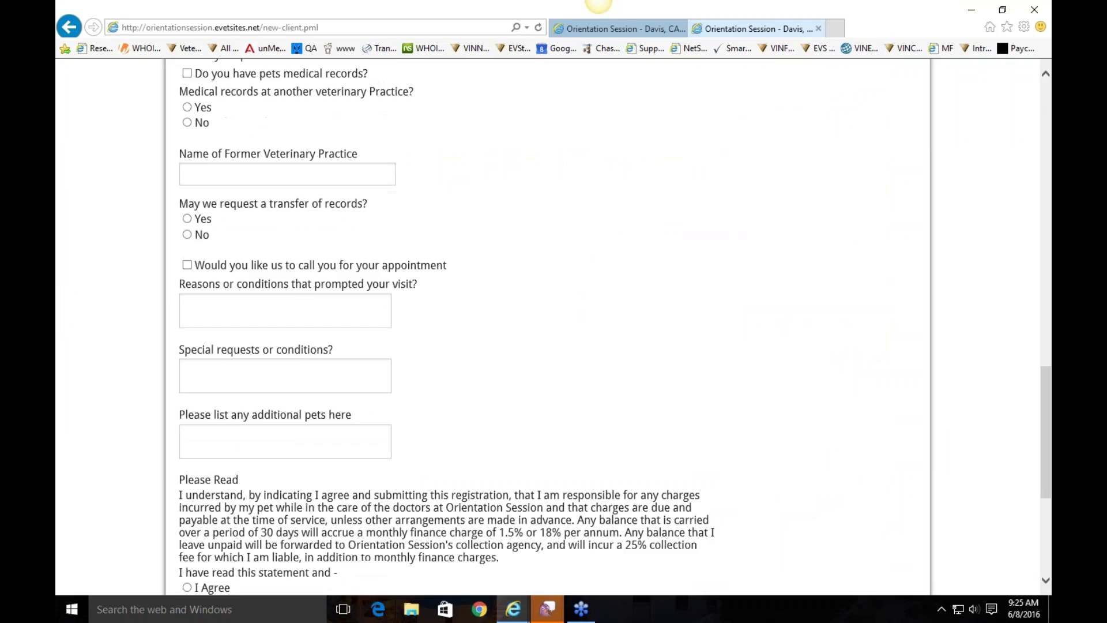
pyautogui.scroll(-3, 319, 311)
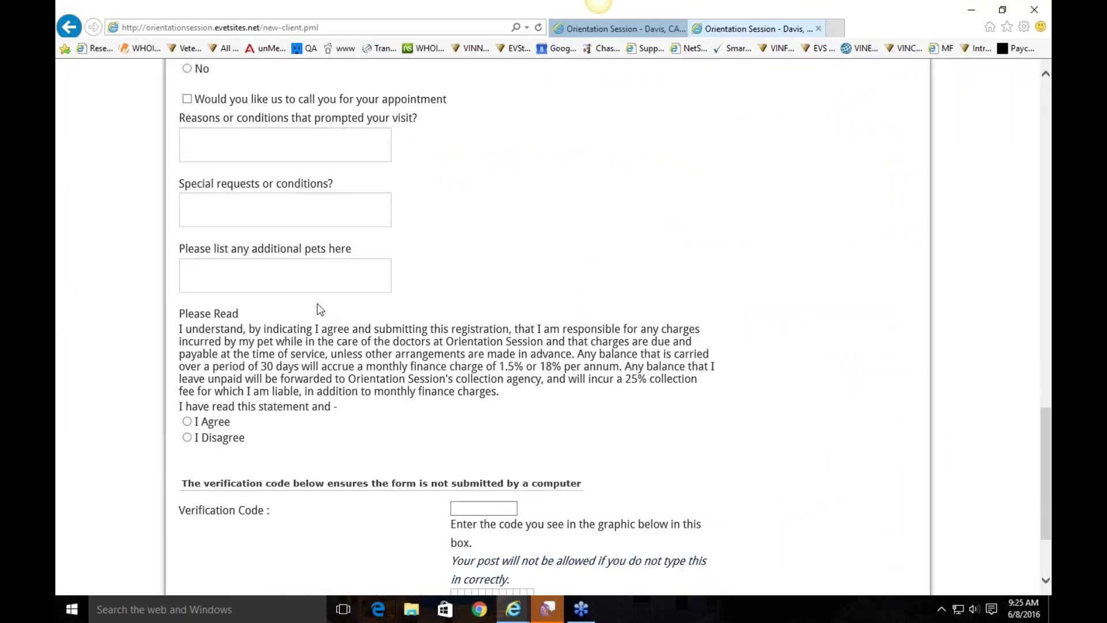
pyautogui.scroll(12, 412, 333)
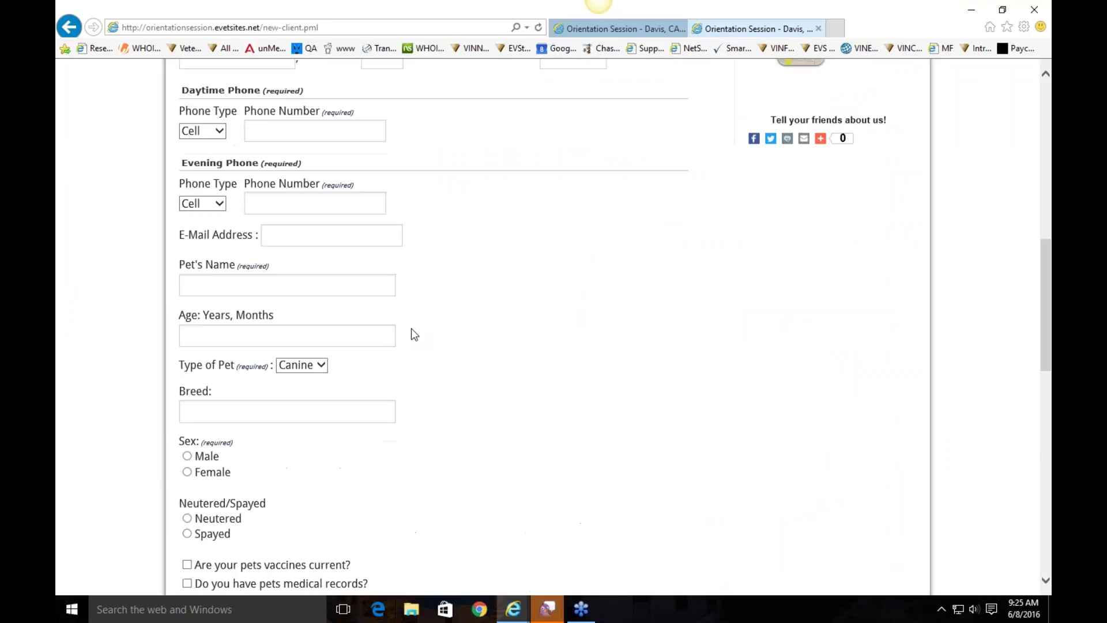
pyautogui.scroll(10, 412, 329)
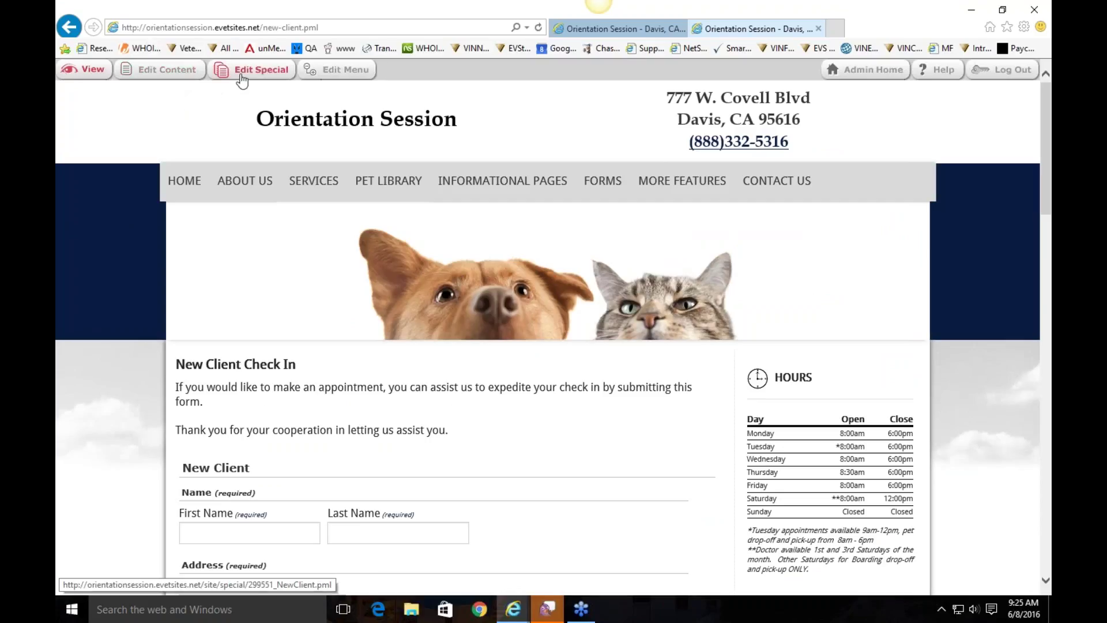
# Open the New Client page's content for editing and inspect the heading and introductory text above the form.
pyautogui.click(173, 71)
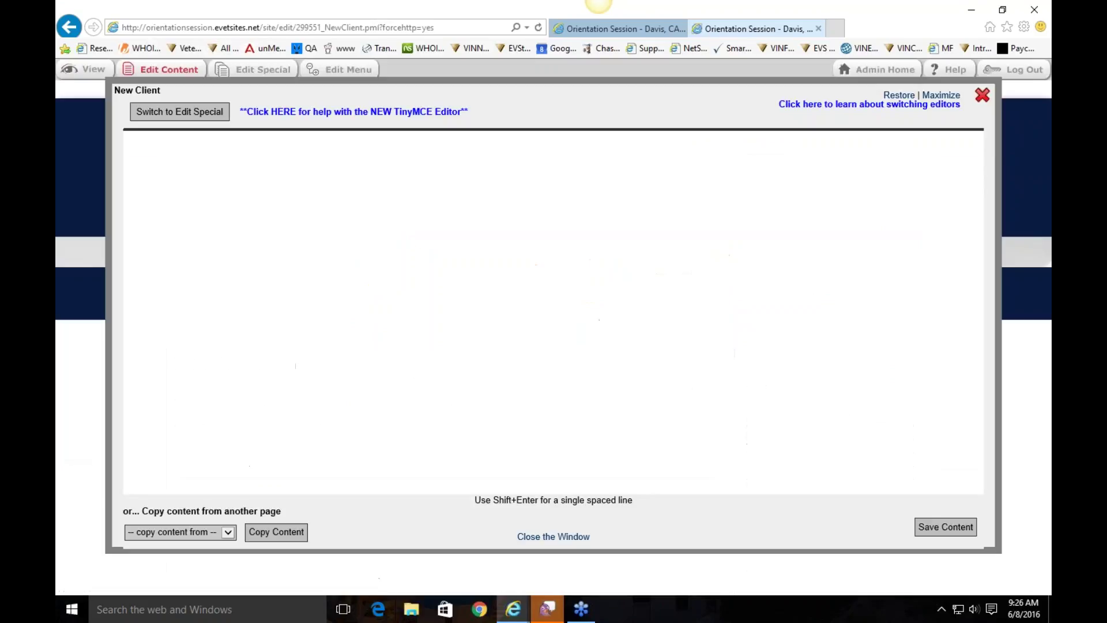
pyautogui.moveTo(132, 239); pyautogui.dragTo(371, 279)
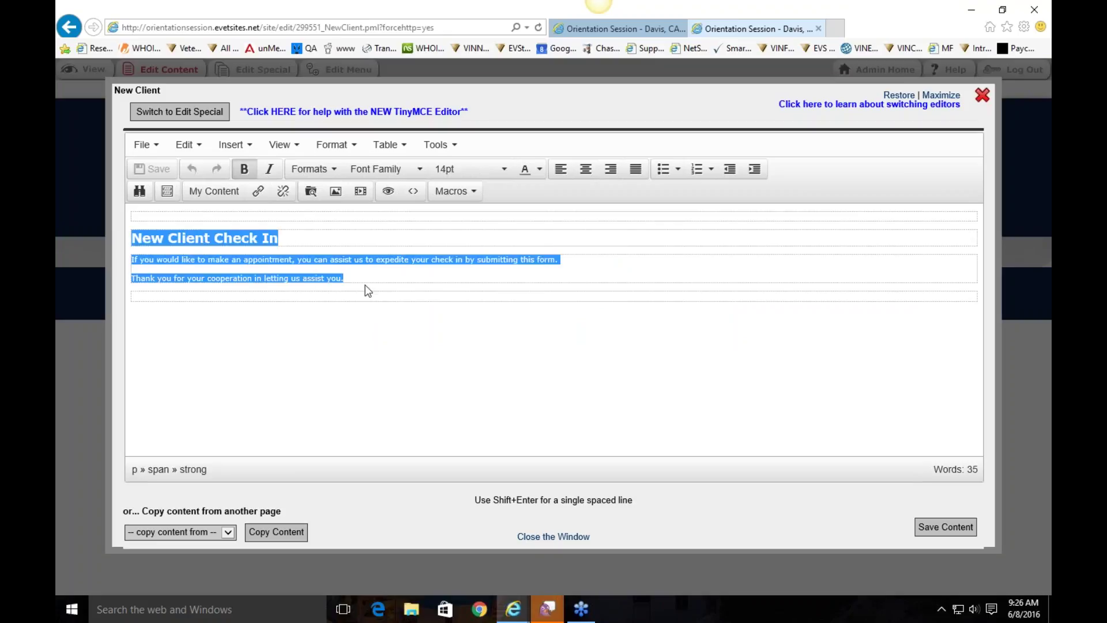
pyautogui.click(360, 278)
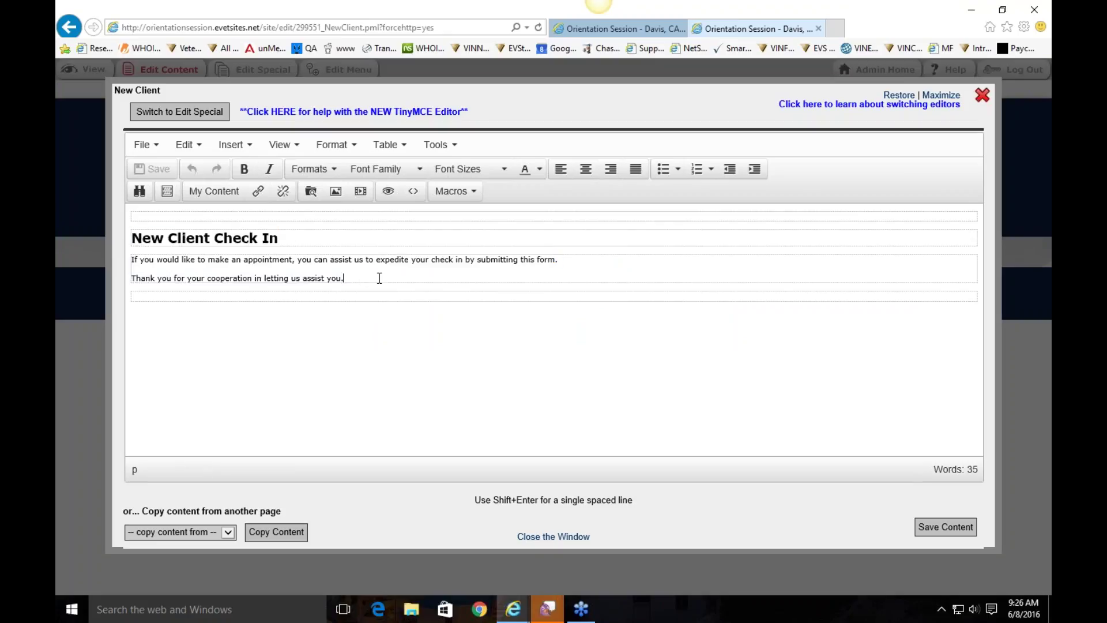
# Switch the New Client page to special editing and inspect the form name, recipient e-mail field and form response text.
pyautogui.click(198, 113)
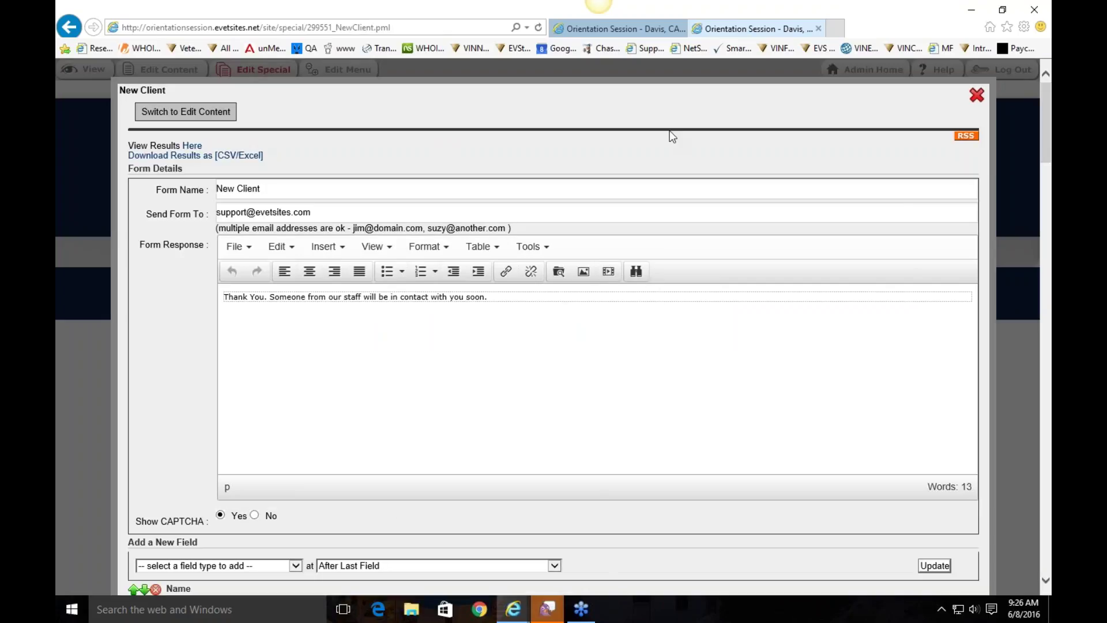
pyautogui.tripleClick(266, 189)
pyautogui.click(284, 189)
pyautogui.click(333, 211)
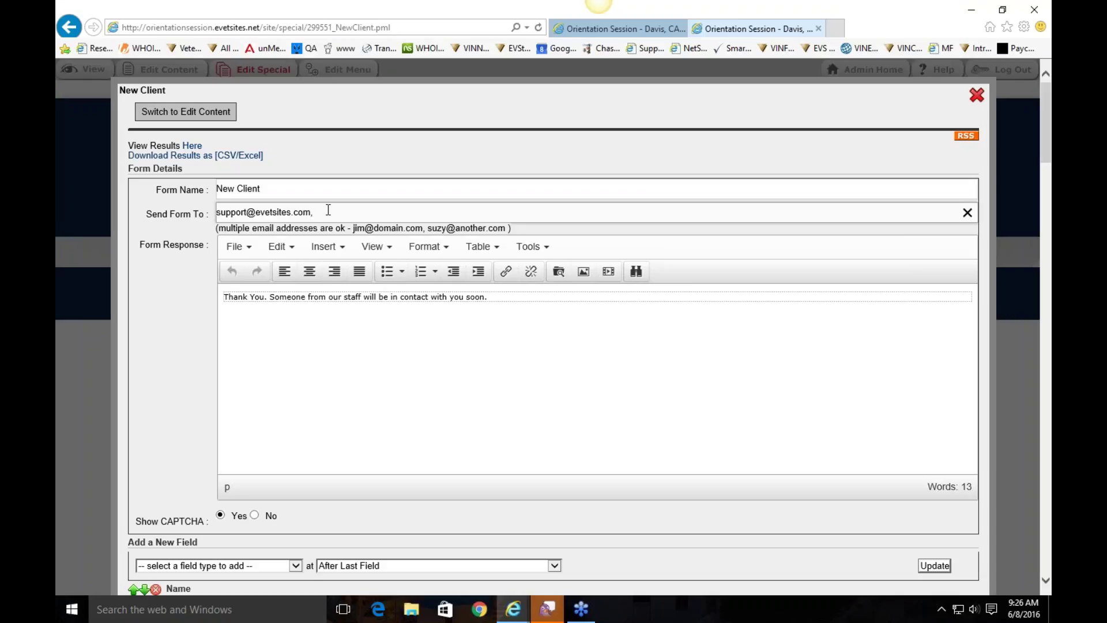
pyautogui.press('BackSpace')
pyautogui.press('BackSpace')
pyautogui.click(521, 298)
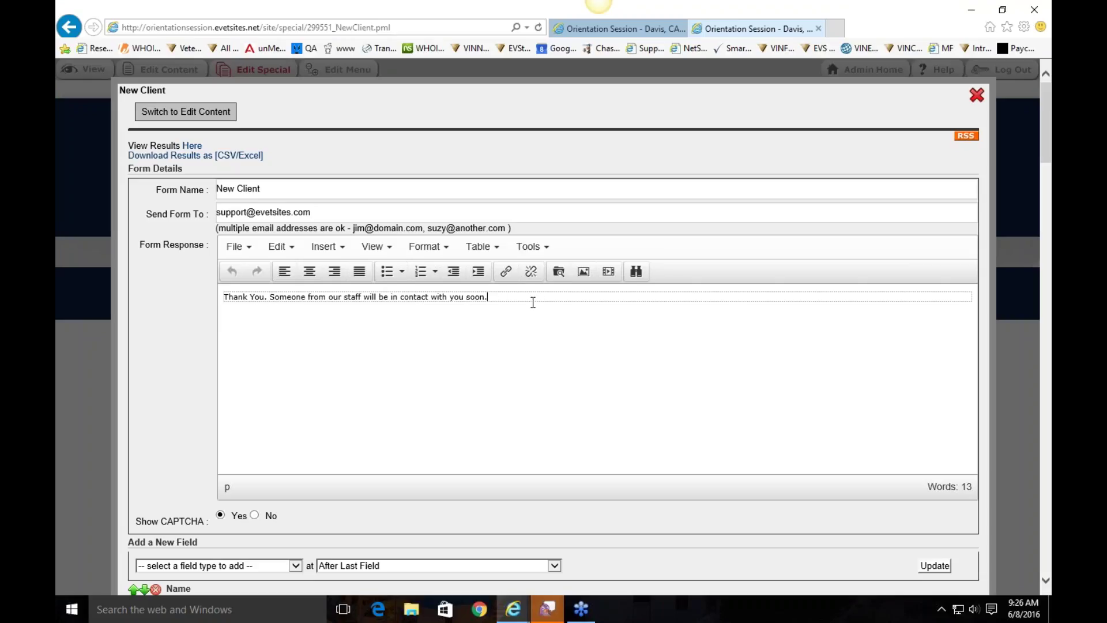
# Examine the New Client form's CAPTCHA option, new-field controls, and the labels and required settings of the existing fields.
pyautogui.scroll(-6, 533, 303)
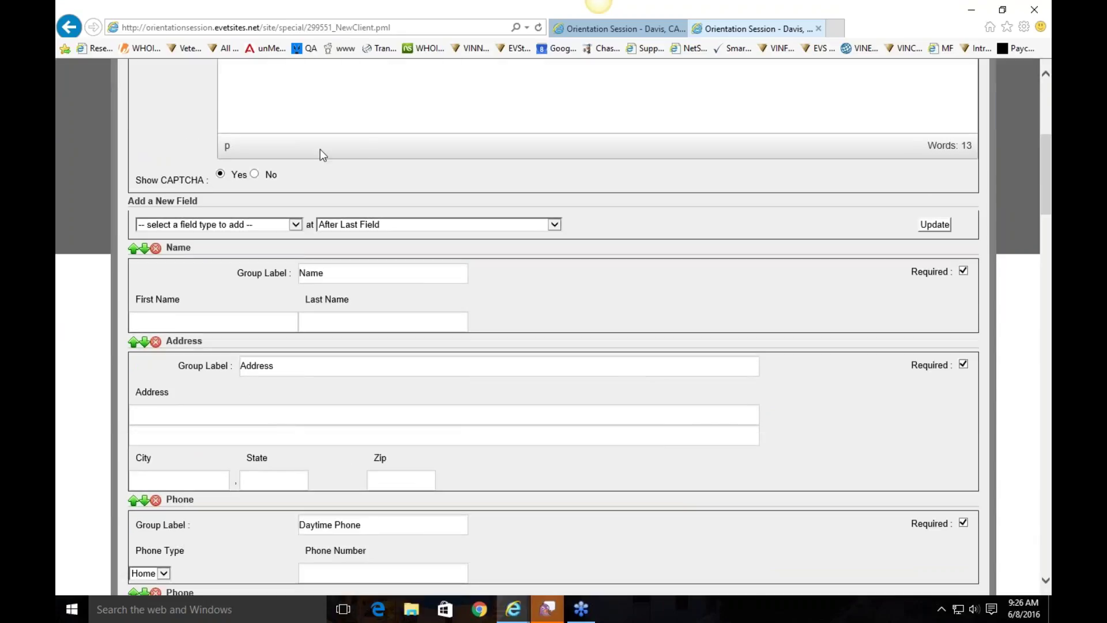
pyautogui.scroll(2, 351, 147)
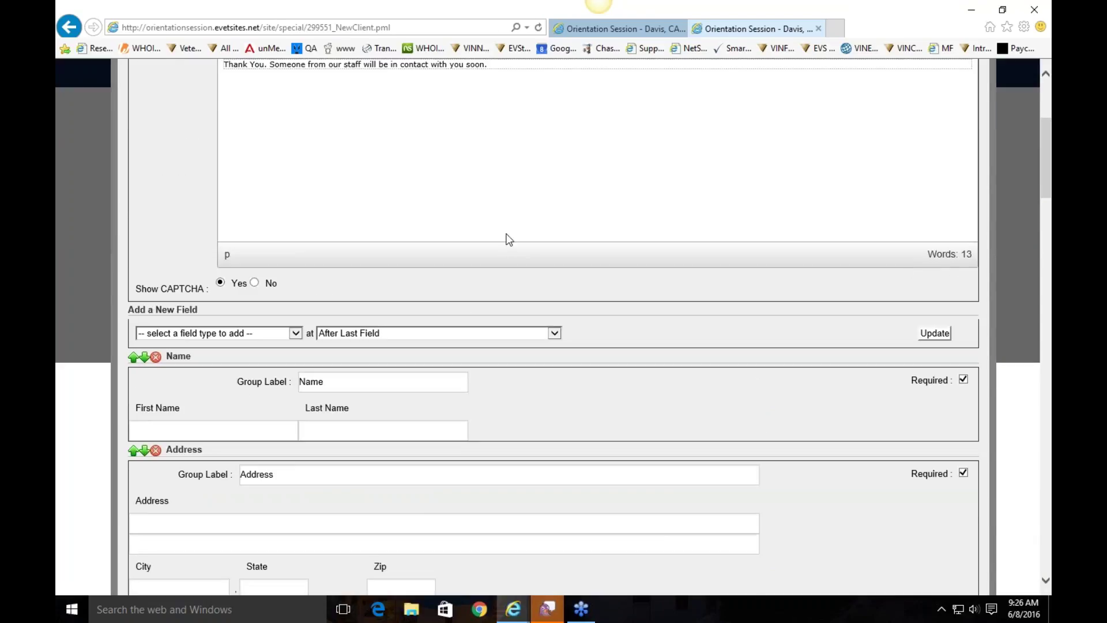
pyautogui.scroll(-5, 444, 242)
pyautogui.scroll(1, 263, 106)
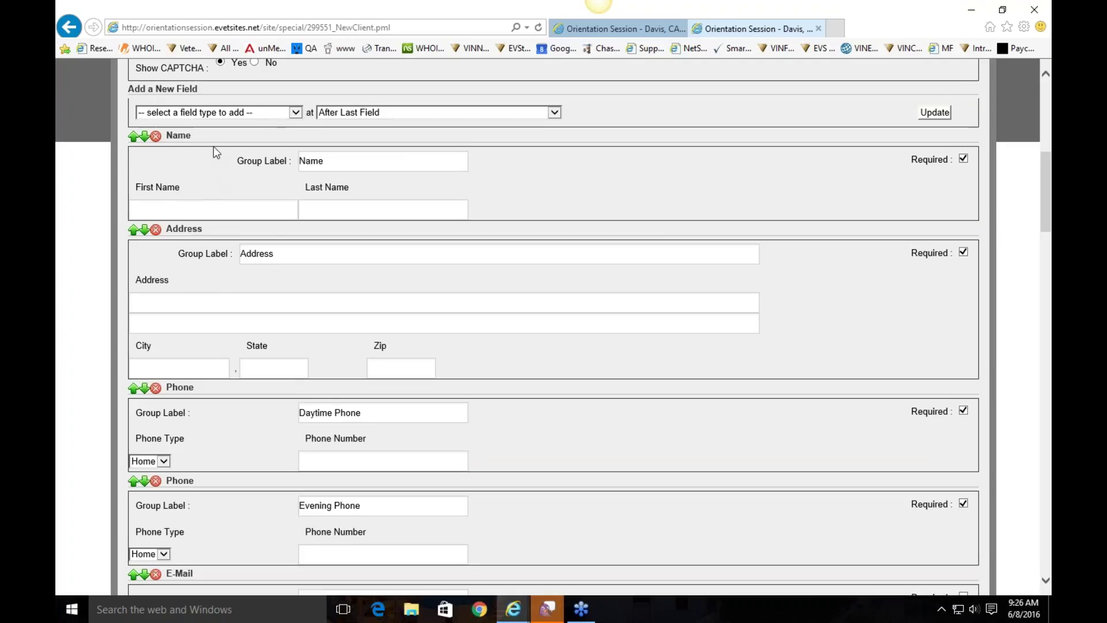
pyautogui.scroll(-1, 214, 147)
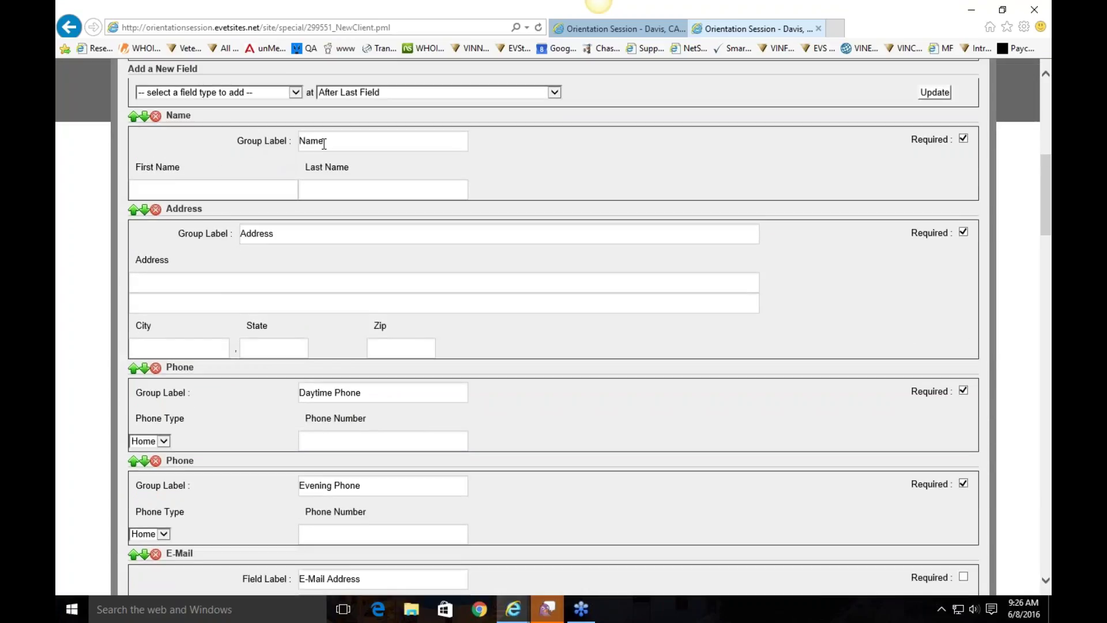
pyautogui.scroll(-2, 272, 249)
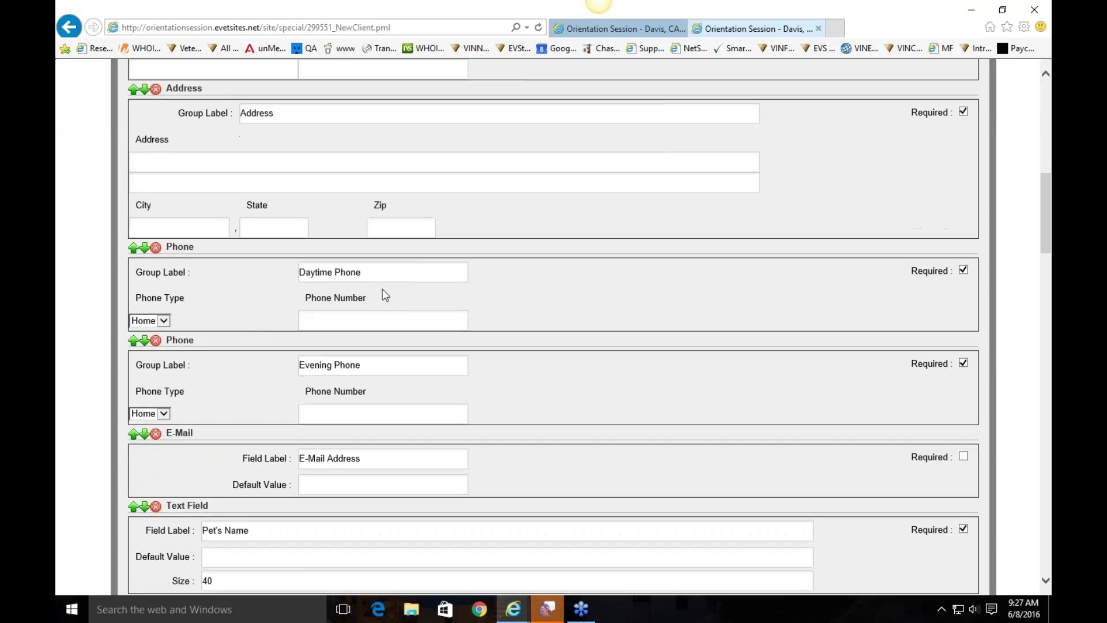
pyautogui.scroll(-4, 386, 295)
pyautogui.scroll(7, 381, 287)
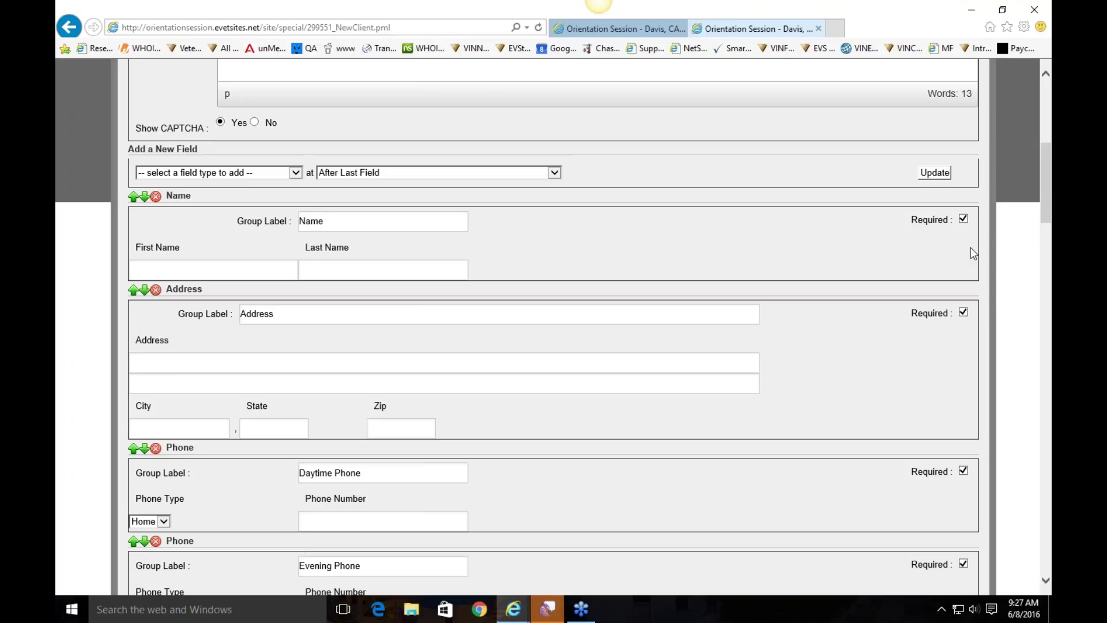
# Make the Name field set of the New Client form not required.
pyautogui.click(965, 220)
pyautogui.scroll(-7, 840, 274)
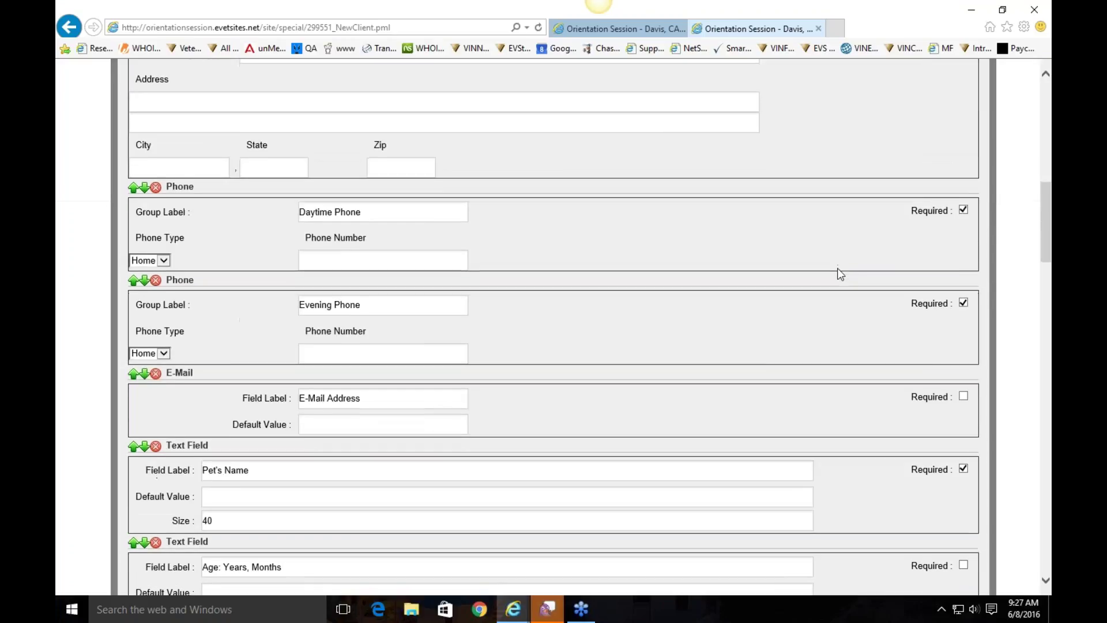
pyautogui.scroll(7, 840, 274)
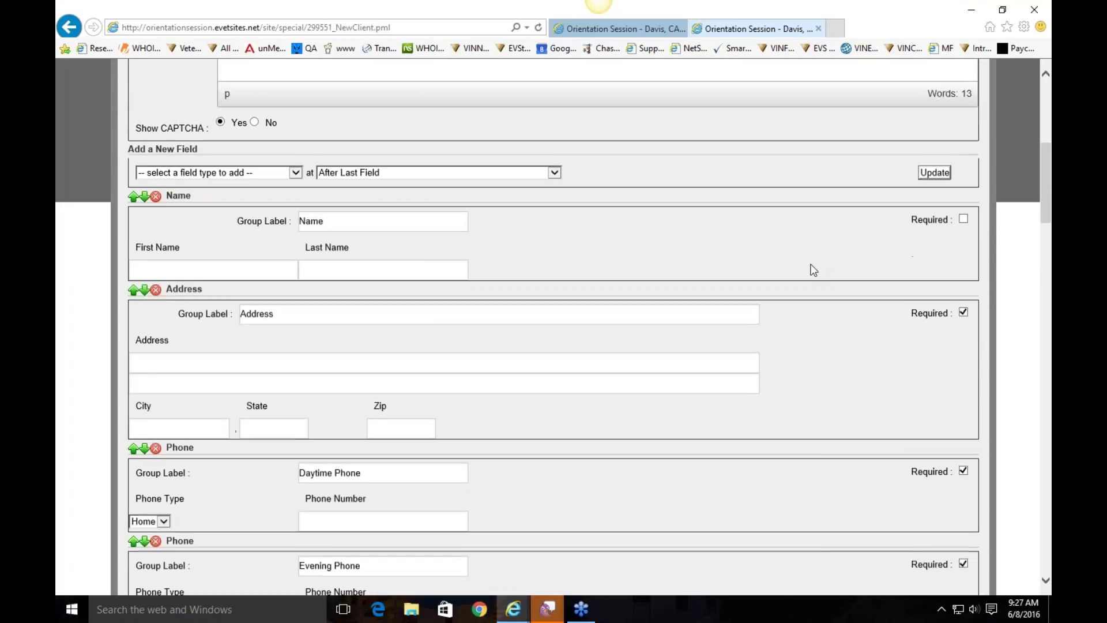
# Review the field types available for a new New Client form field and the positions where it can be inserted.
pyautogui.click(201, 172)
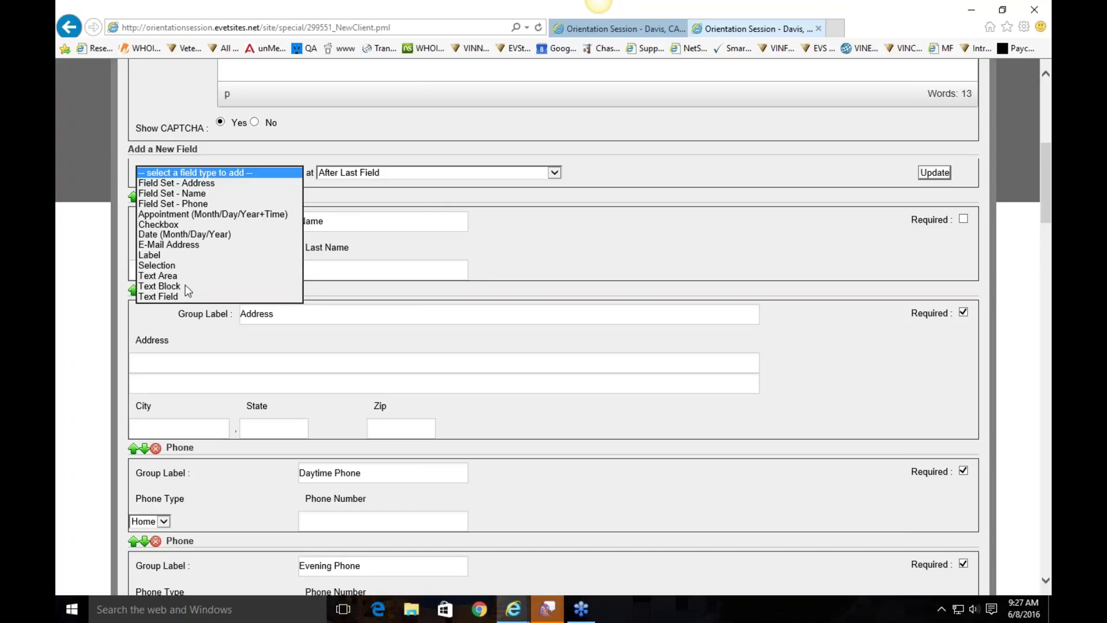
pyautogui.click(338, 189)
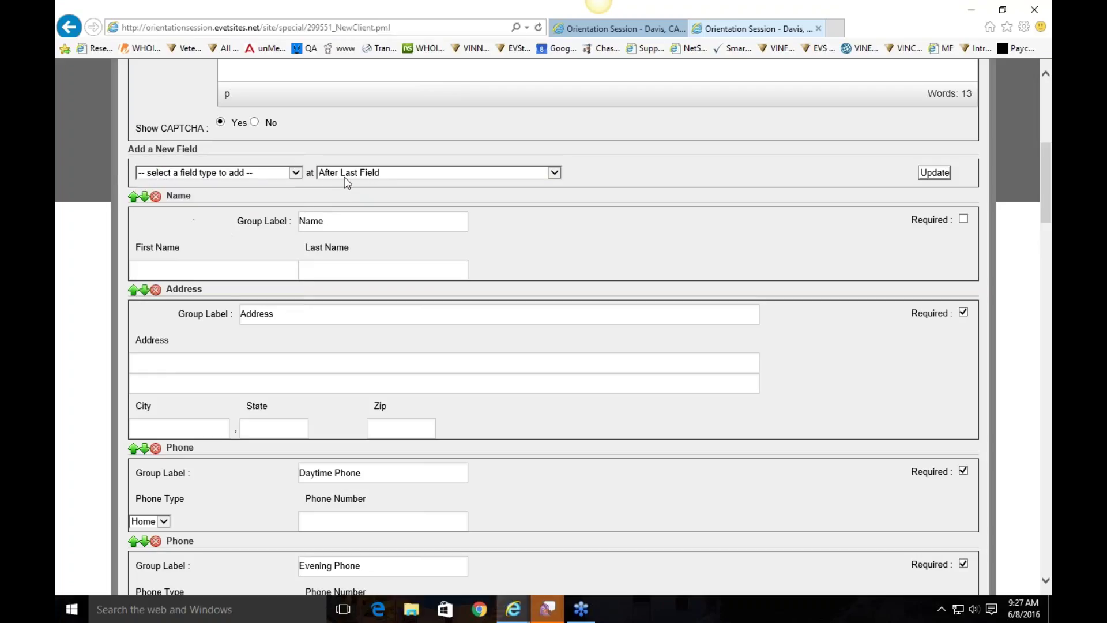
pyautogui.click(346, 173)
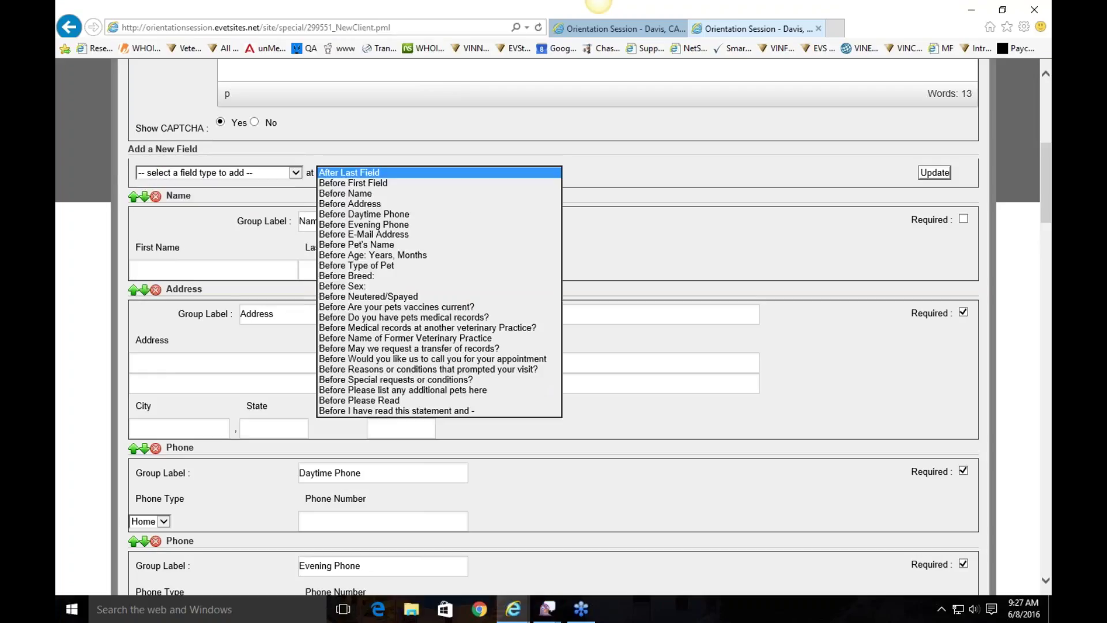
pyautogui.click(617, 186)
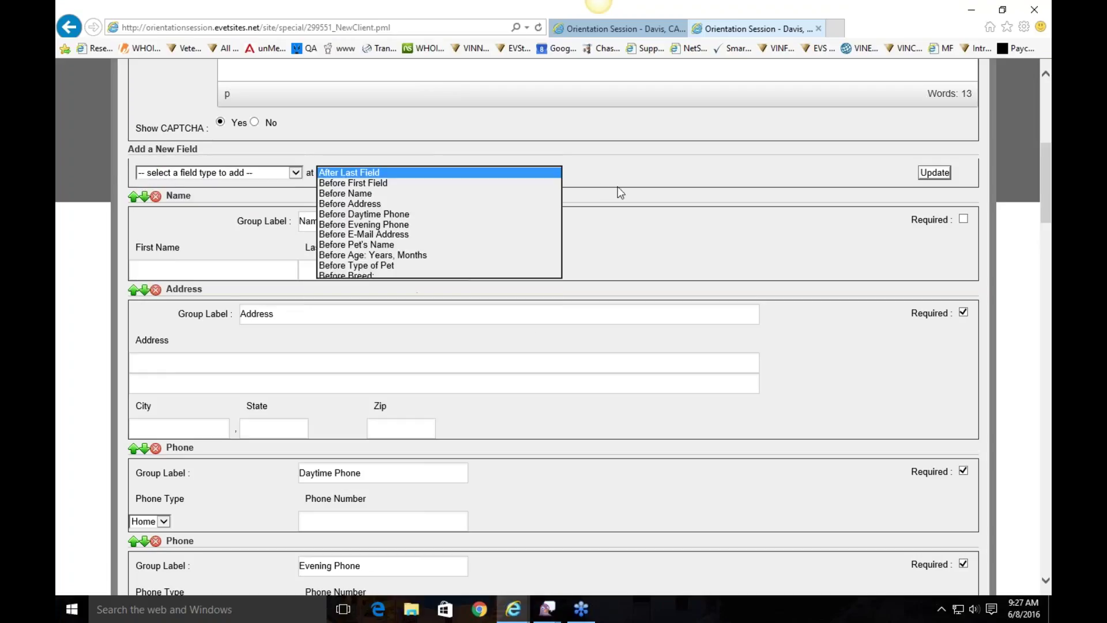
# View the New Client form's submission results, return to the form settings and close the special editor.
pyautogui.scroll(6, 616, 191)
pyautogui.scroll(2, 346, 192)
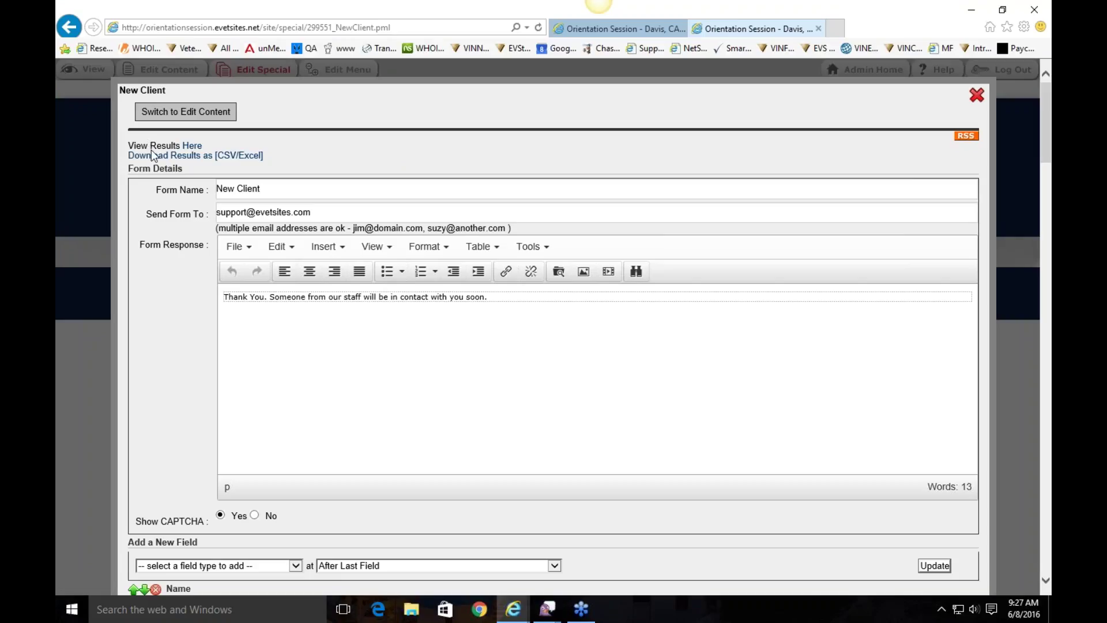
pyautogui.click(193, 148)
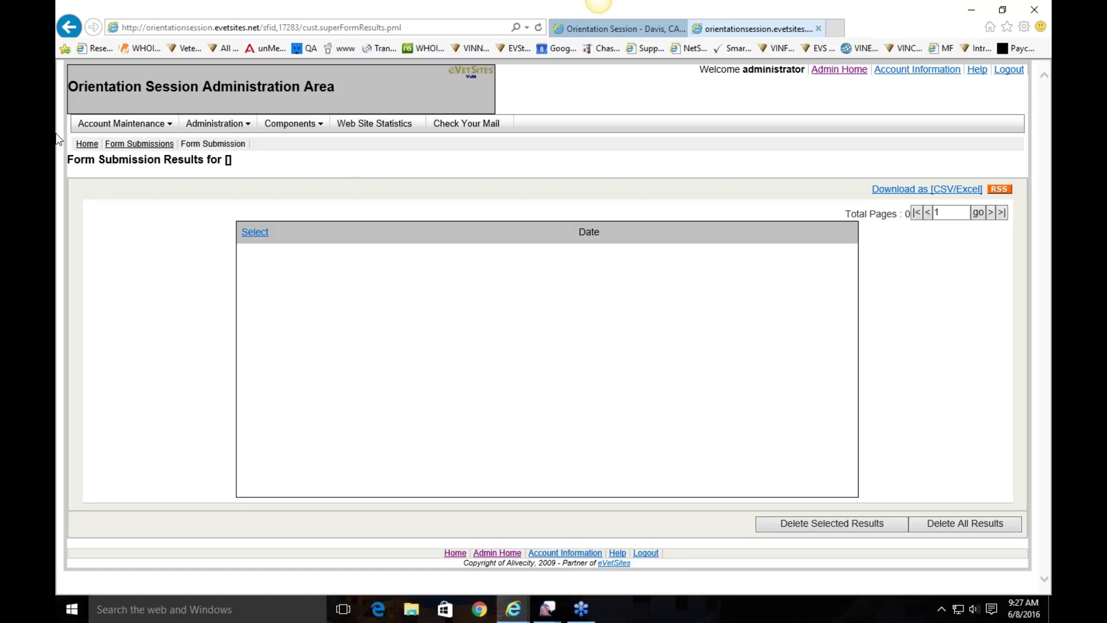
pyautogui.click(70, 27)
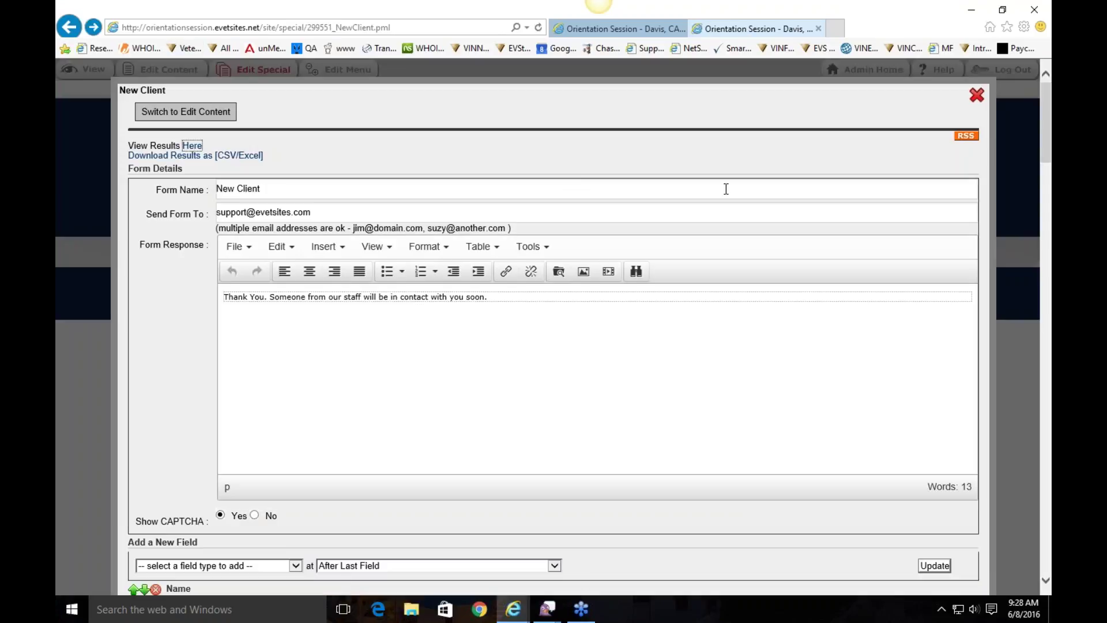
pyautogui.click(976, 95)
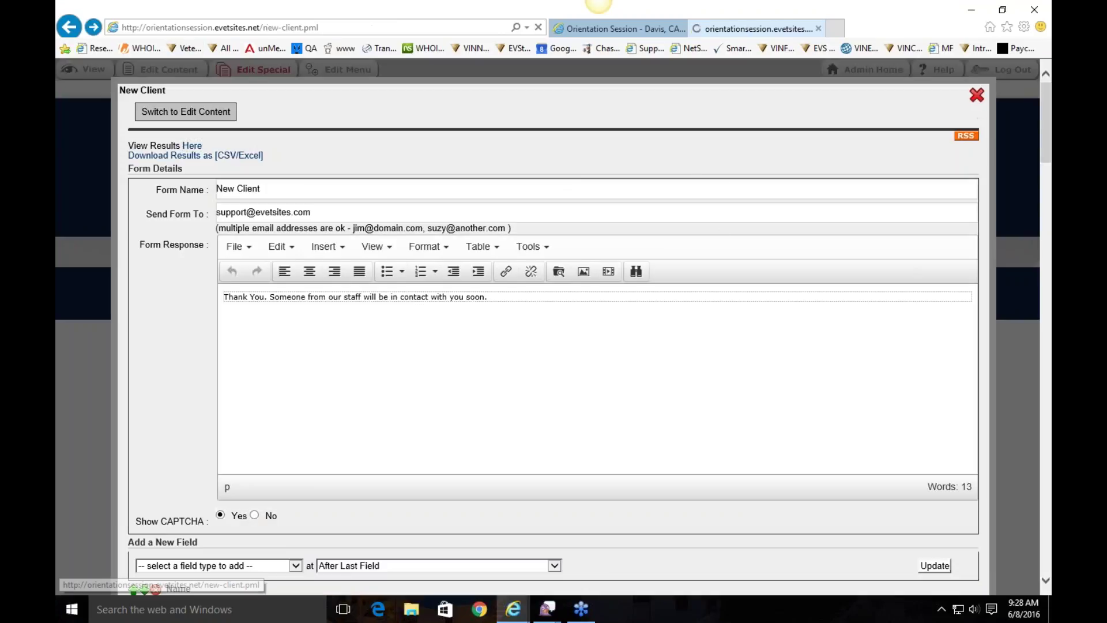
# Open the Calendar page and look over its month view.
pyautogui.moveTo(664, 183)
pyautogui.moveTo(603, 183)
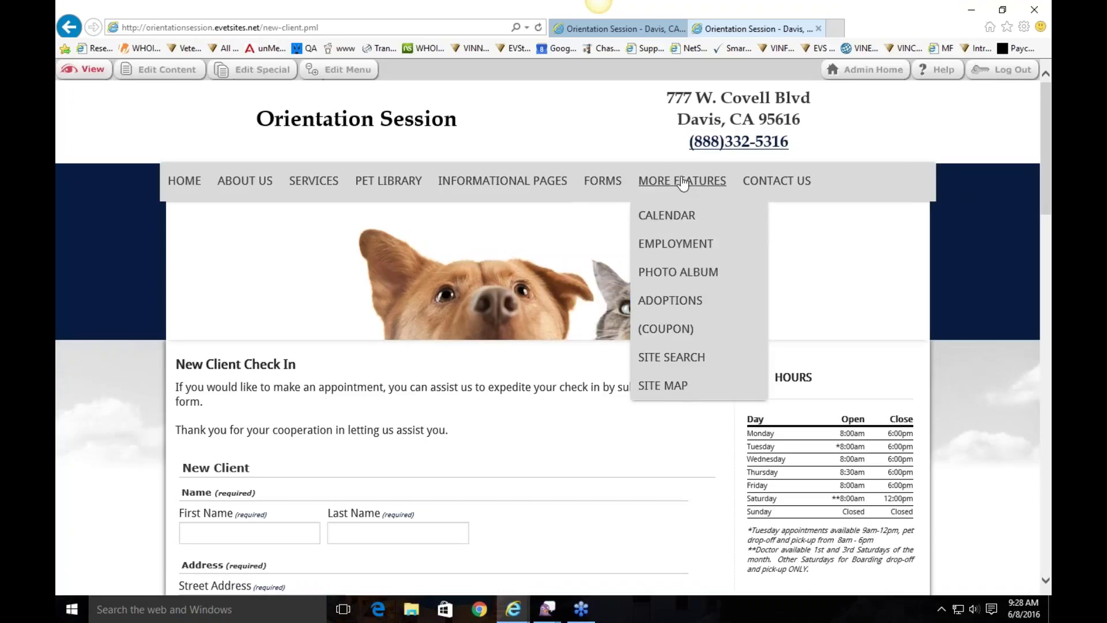
pyautogui.click(669, 216)
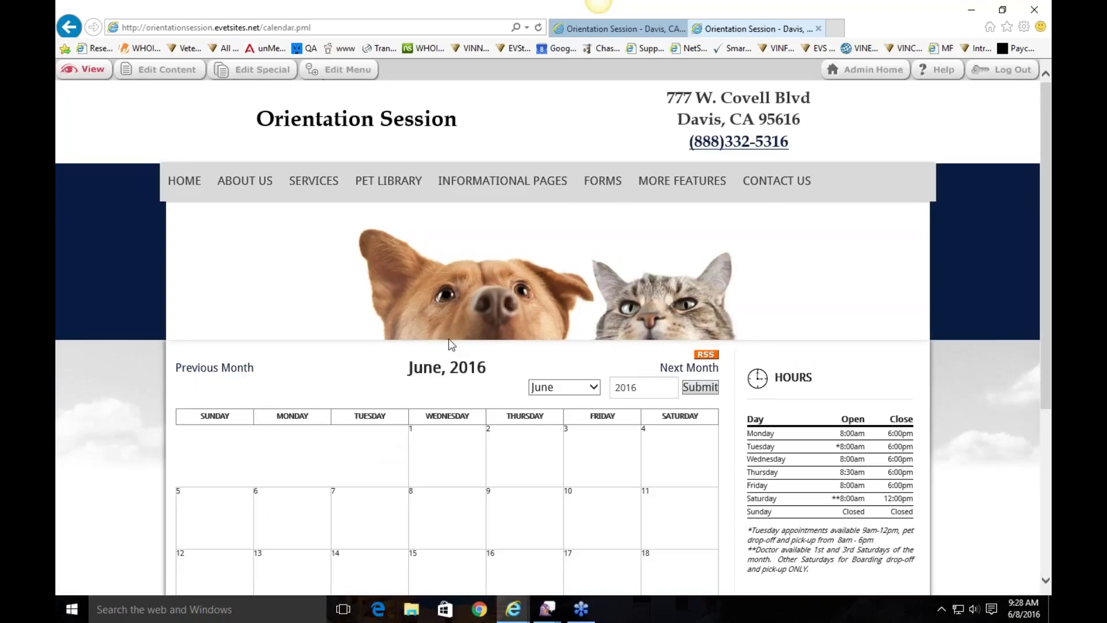
pyautogui.scroll(-2, 449, 340)
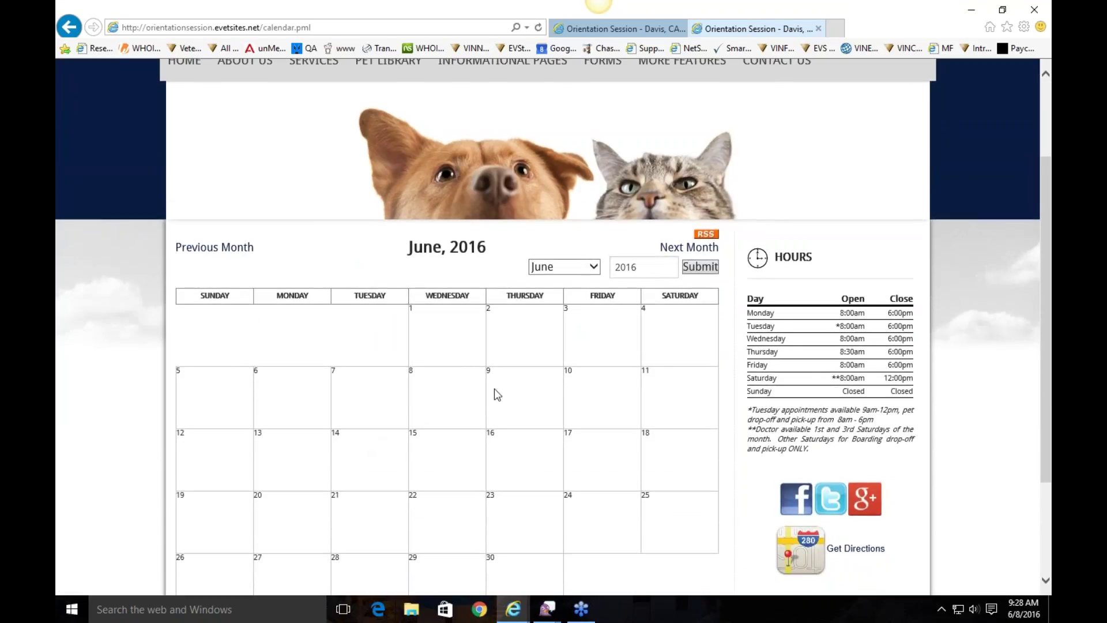
pyautogui.scroll(2, 493, 389)
# Open the Employment page and look over the job opening descriptions.
pyautogui.moveTo(683, 180)
pyautogui.click(668, 250)
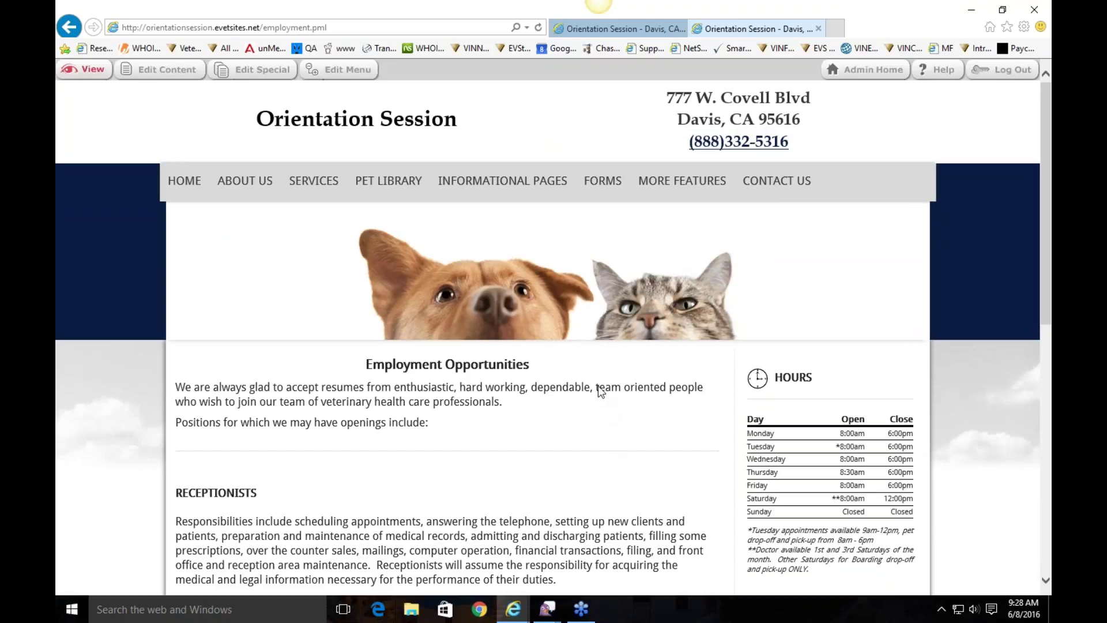
pyautogui.scroll(-1, 581, 408)
pyautogui.scroll(1, 582, 408)
# Open the Photo Album page and look over the album description and pet photos.
pyautogui.moveTo(647, 181)
pyautogui.click(676, 275)
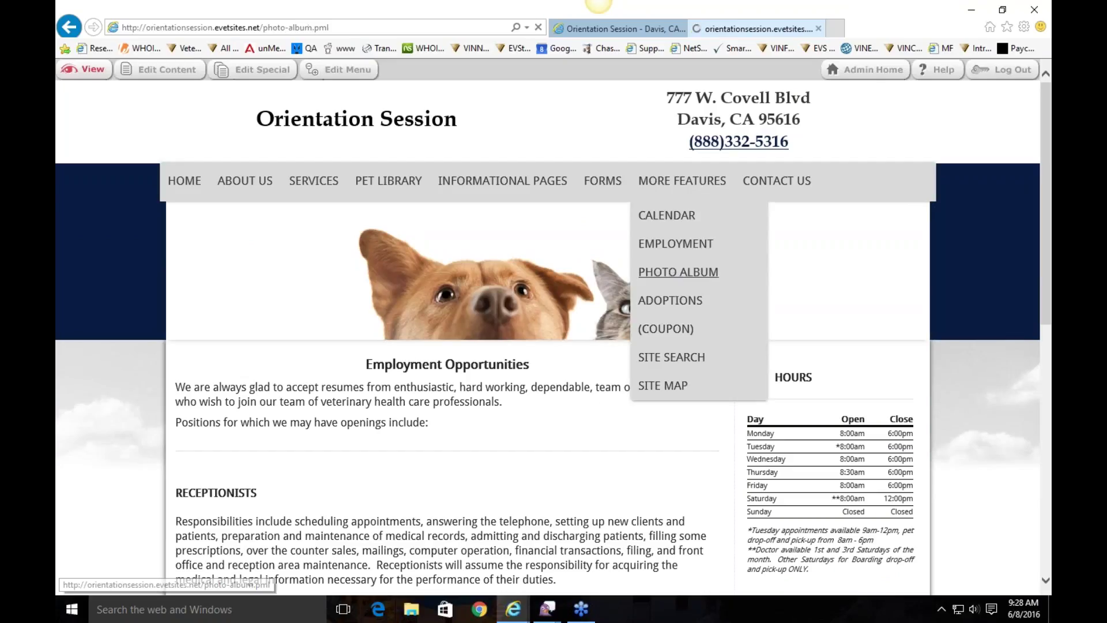
pyautogui.scroll(-3, 636, 420)
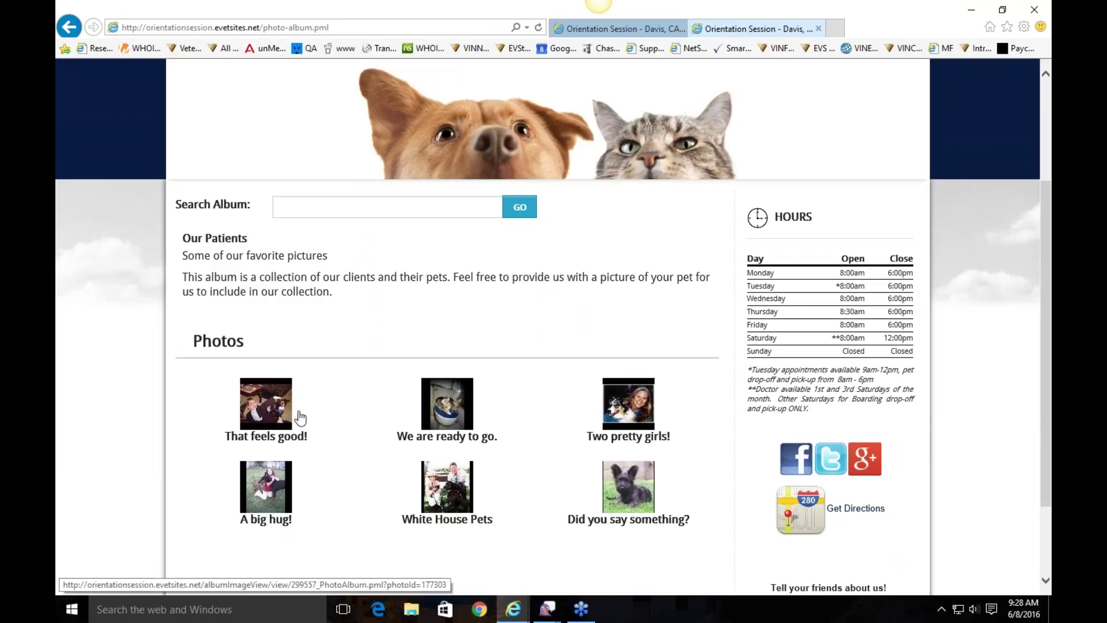
pyautogui.scroll(3, 523, 407)
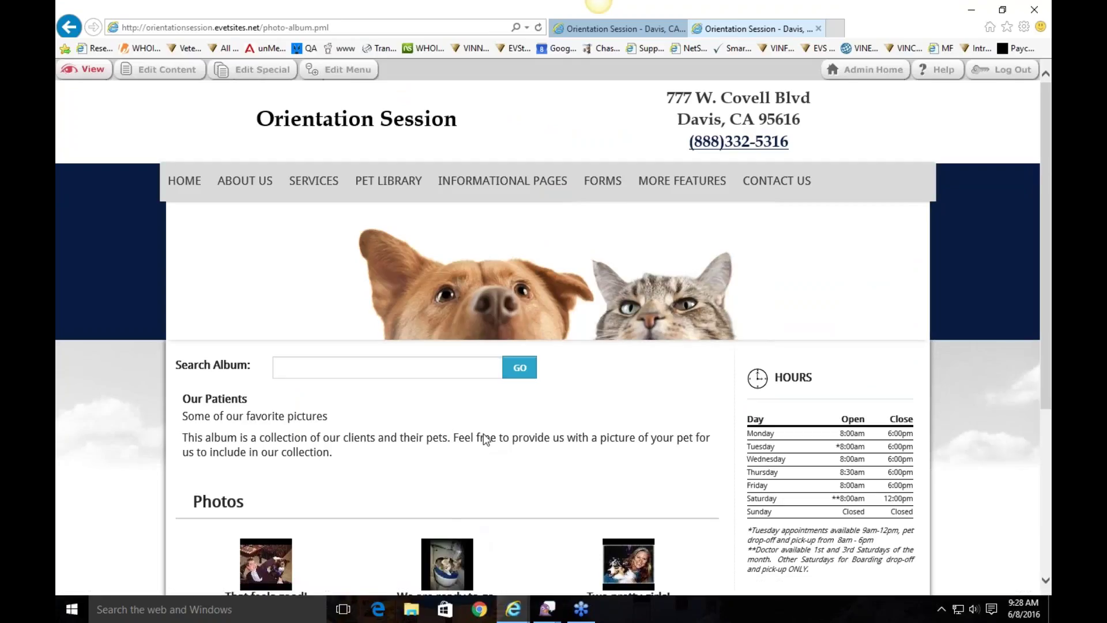
# View the local and statewide listings on the Adoptions page, and open the Coupon page.
pyautogui.moveTo(672, 183)
pyautogui.click(675, 295)
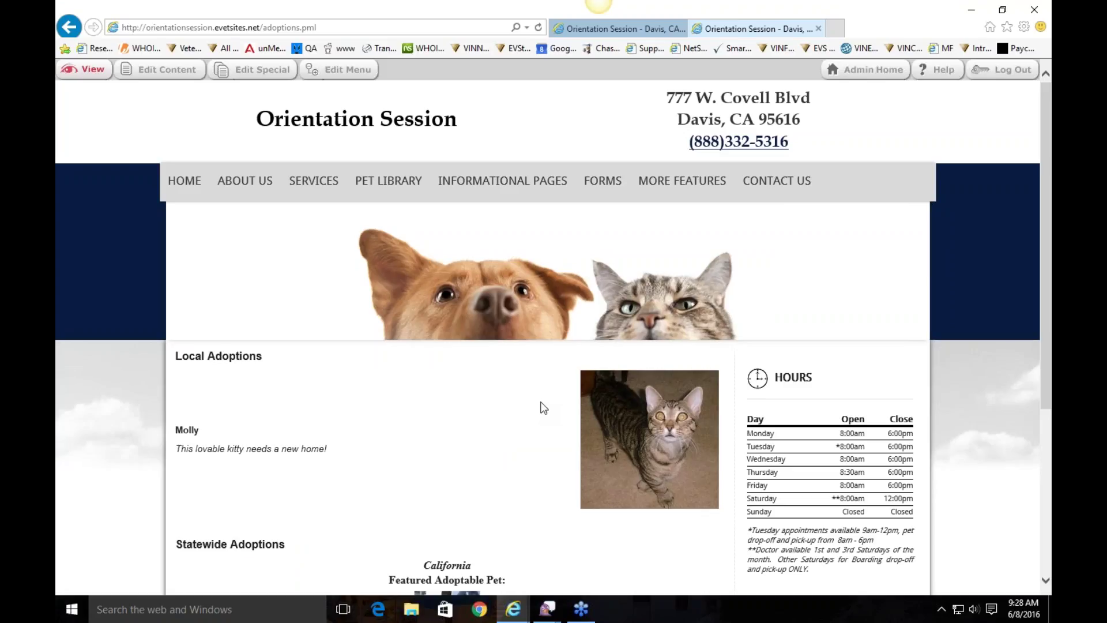
pyautogui.scroll(-1, 541, 406)
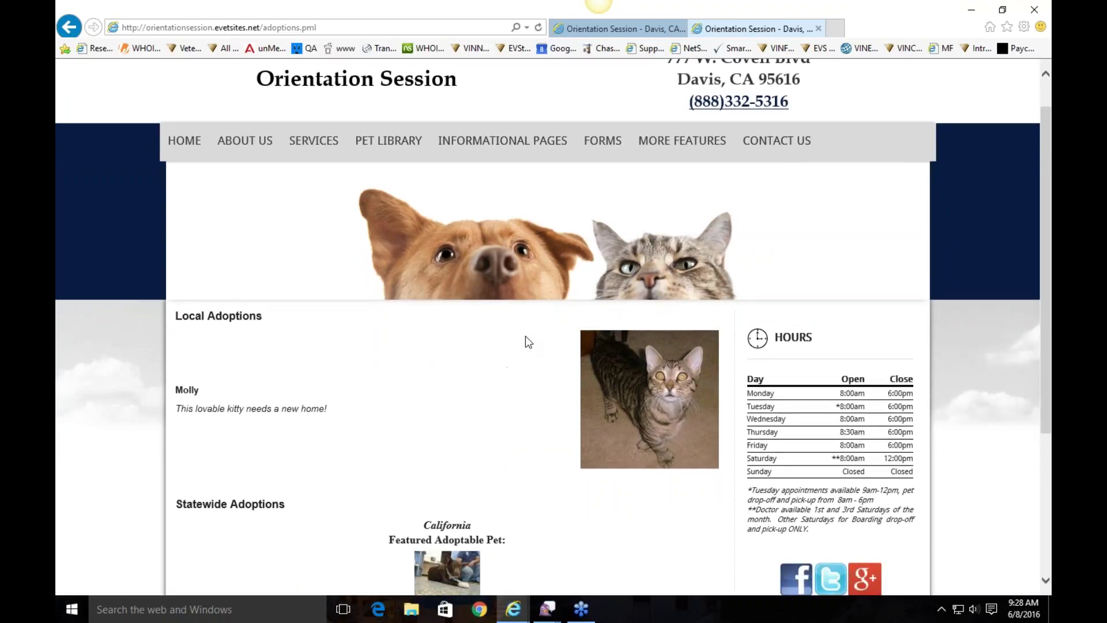
pyautogui.moveTo(669, 161)
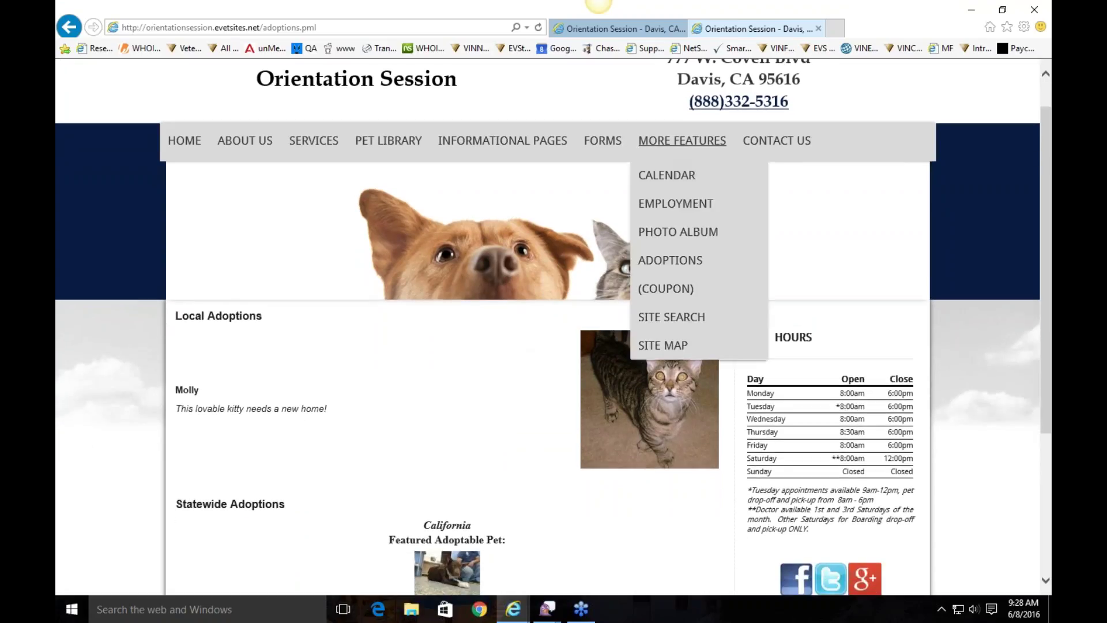
pyautogui.click(664, 291)
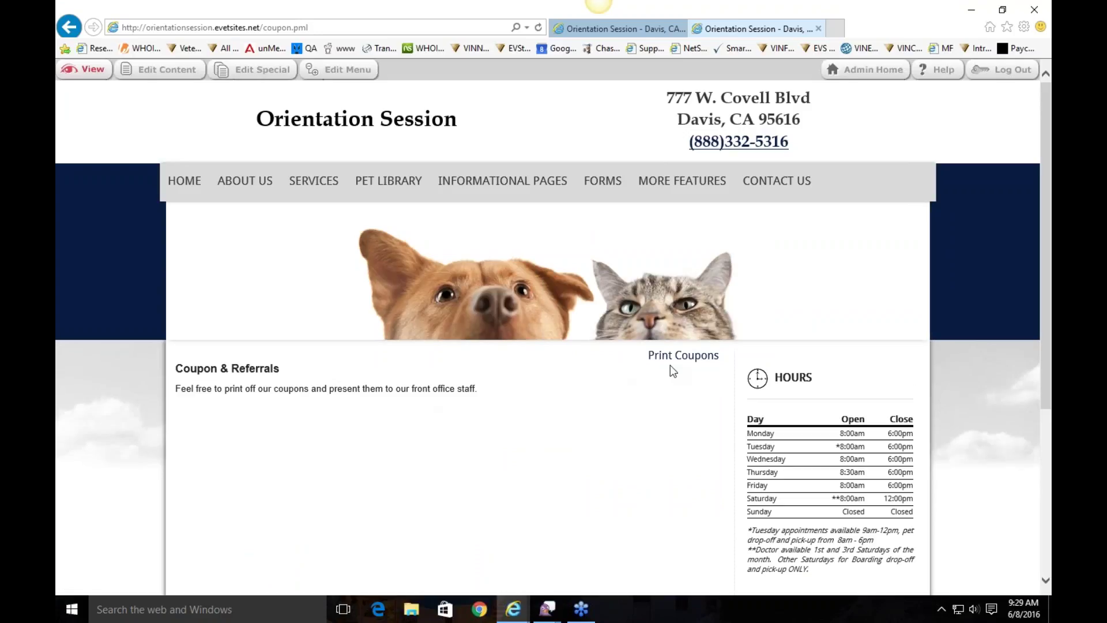
# Open the Contact Us page and examine the clinic's address block and map.
pyautogui.moveTo(692, 186)
pyautogui.click(793, 184)
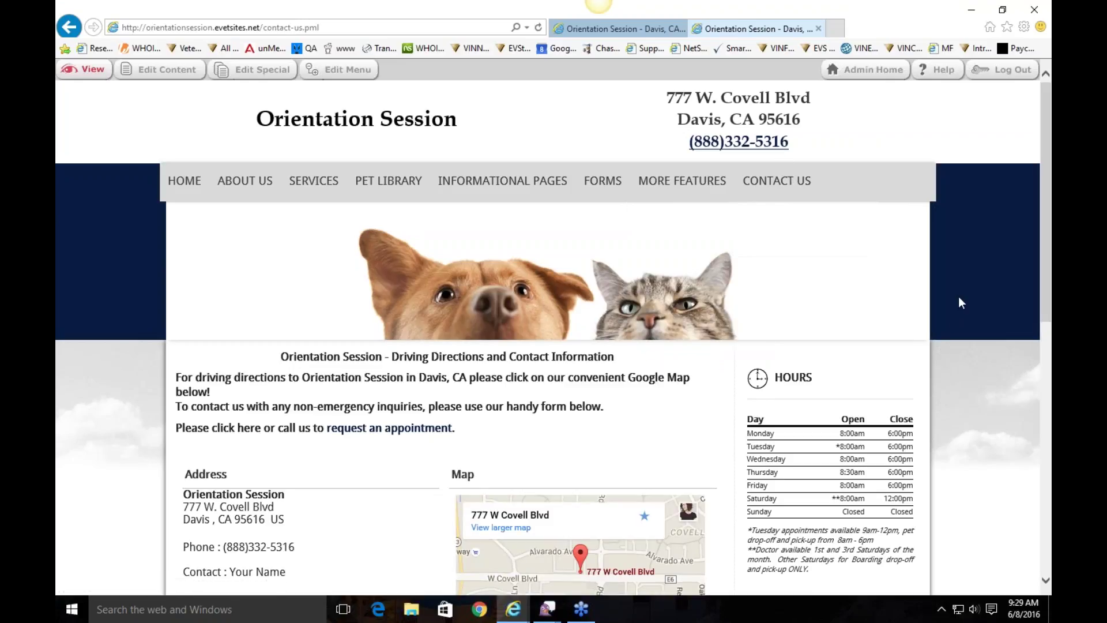
pyautogui.scroll(-3, 958, 296)
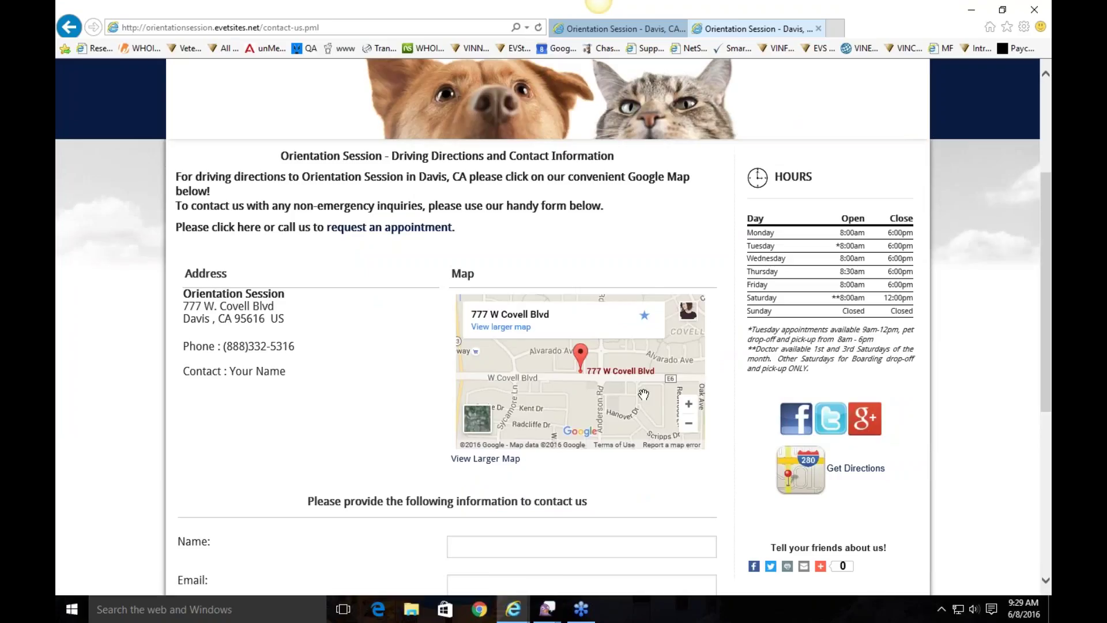
pyautogui.moveTo(307, 376); pyautogui.dragTo(185, 296)
pyautogui.click(315, 317)
pyautogui.scroll(3, 315, 316)
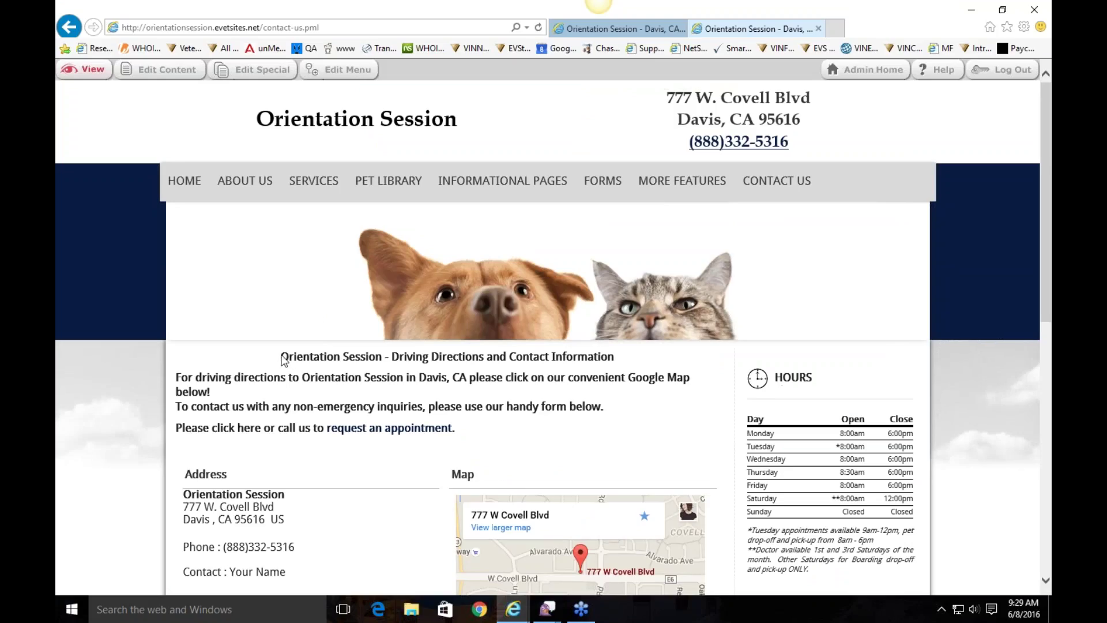
# Examine the Contact Us page's introductory text, its address and map section, and the contact form down to its submit control.
pyautogui.moveTo(455, 429); pyautogui.dragTo(279, 368)
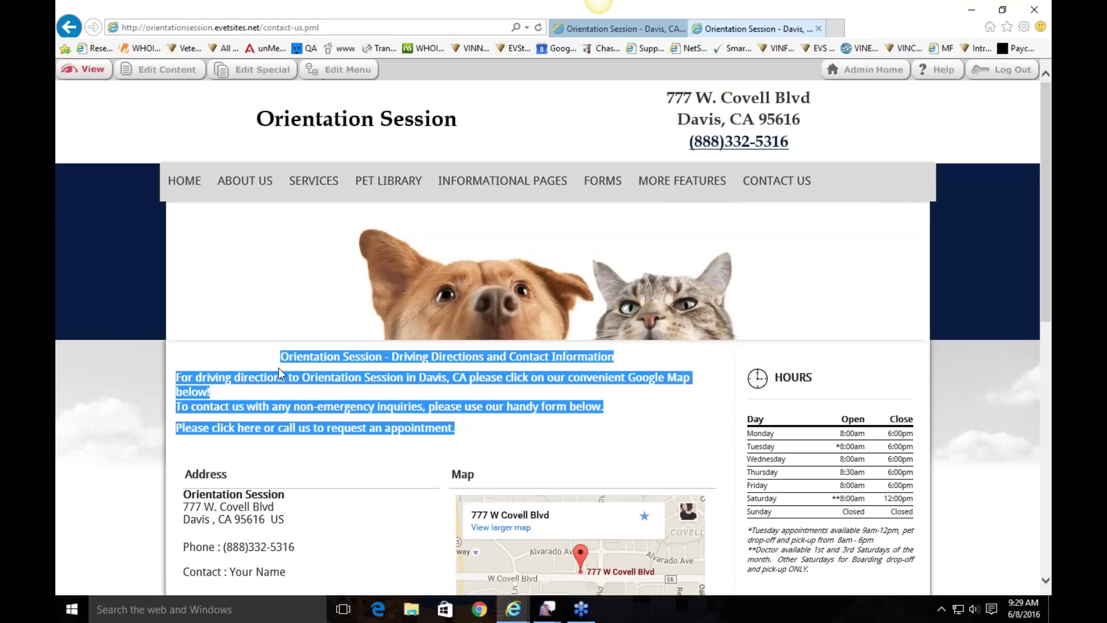
pyautogui.click(278, 365)
pyautogui.scroll(-3, 427, 406)
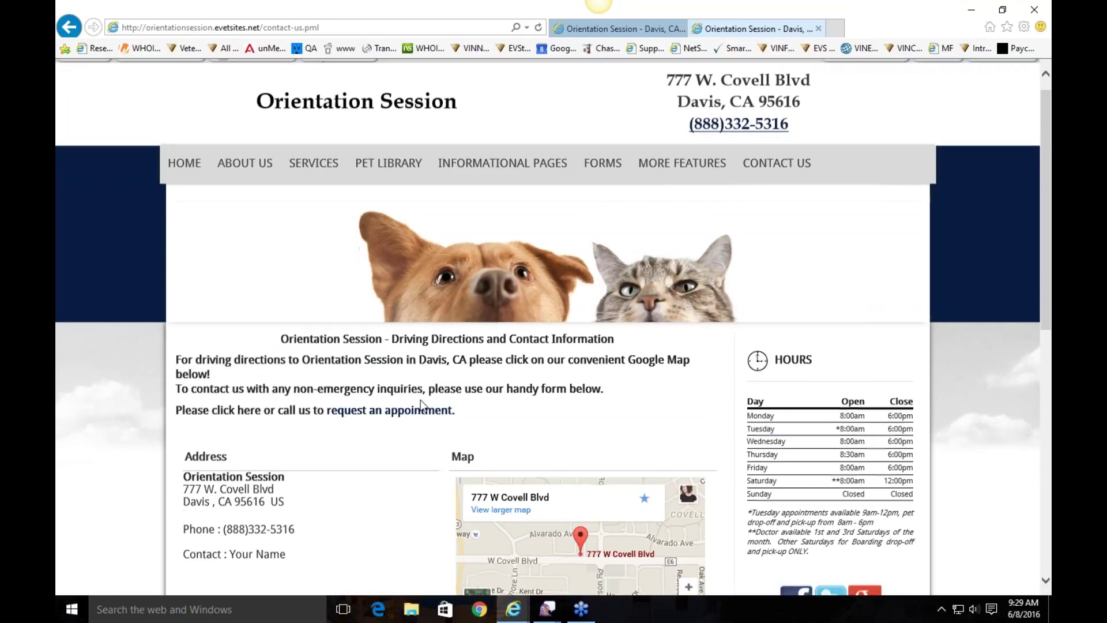
pyautogui.moveTo(183, 274); pyautogui.dragTo(654, 499)
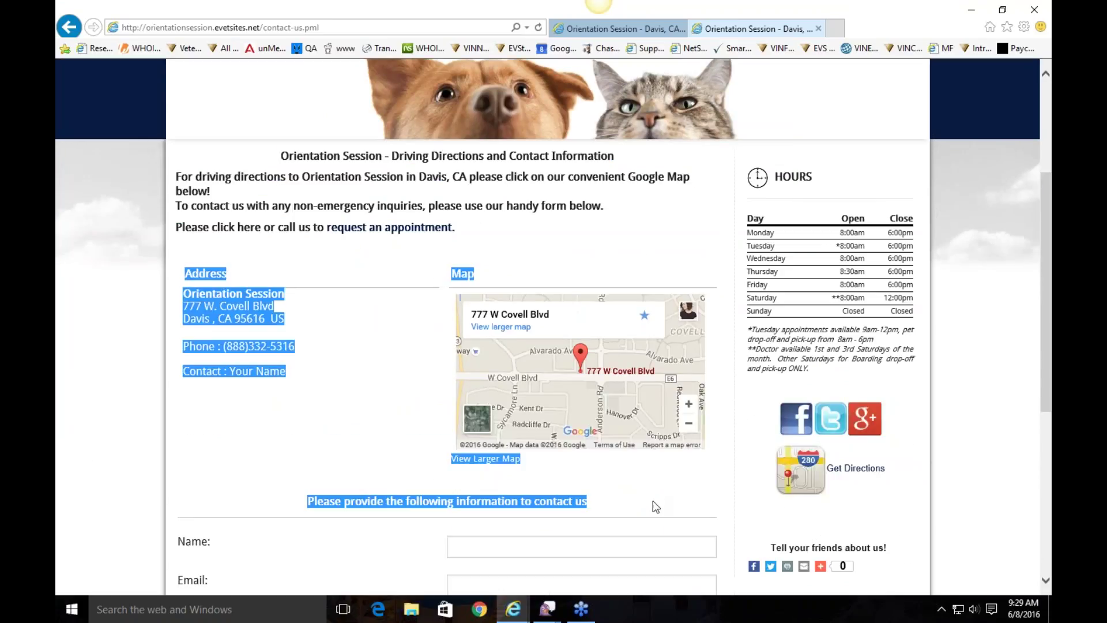
pyautogui.click(652, 497)
pyautogui.scroll(-4, 618, 466)
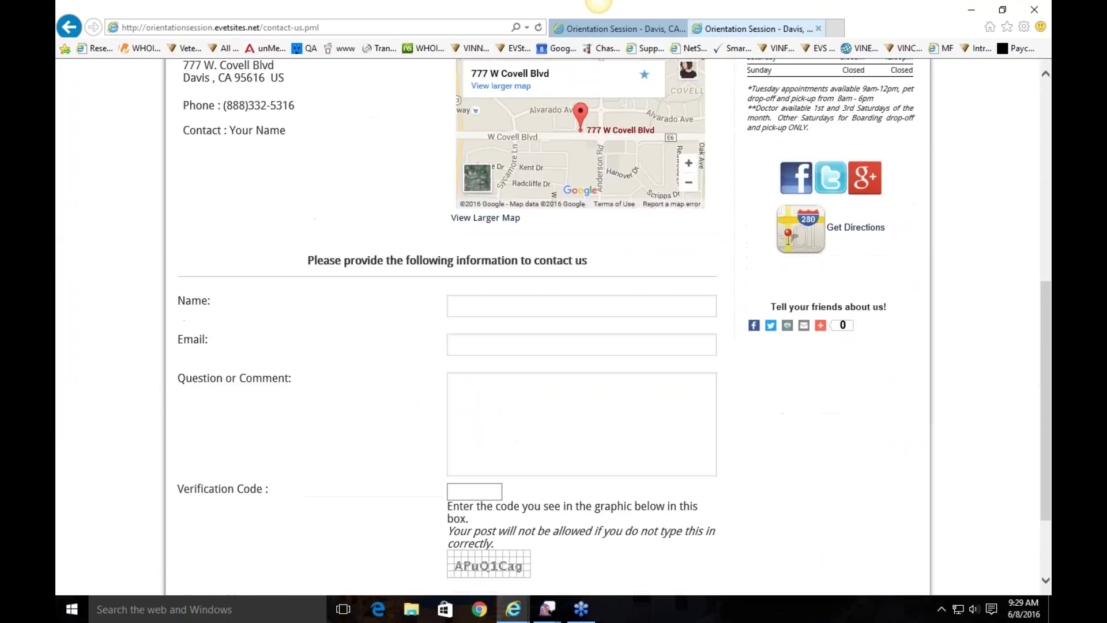
pyautogui.scroll(-2, 319, 243)
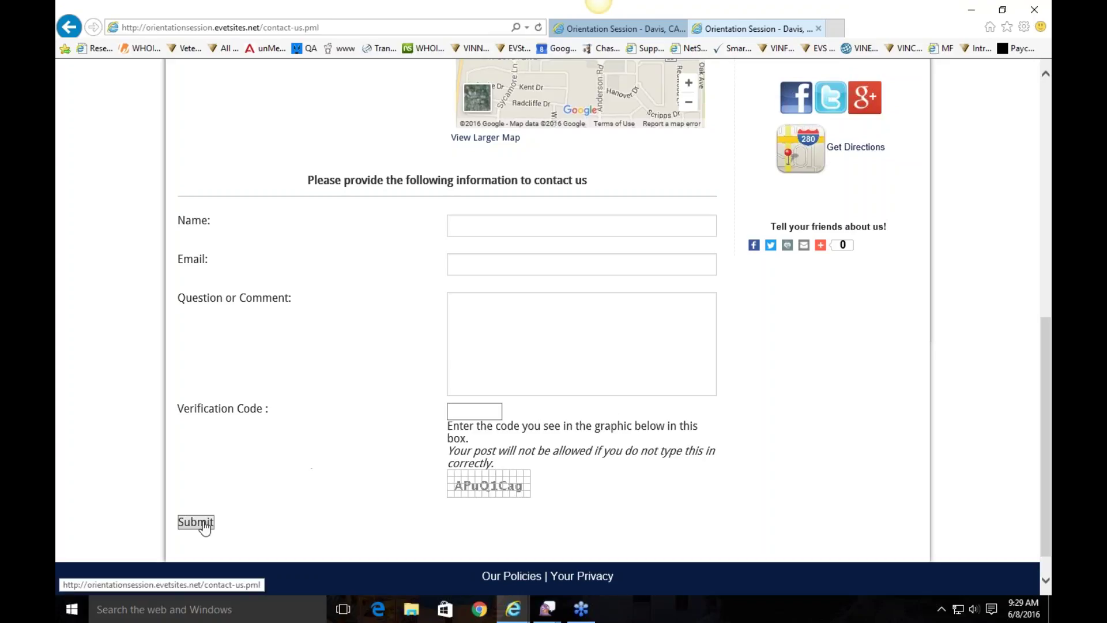
# Open the Contact Us page's content for editing and inspect the introductory text with its "request an appointment" link.
pyautogui.scroll(10, 267, 425)
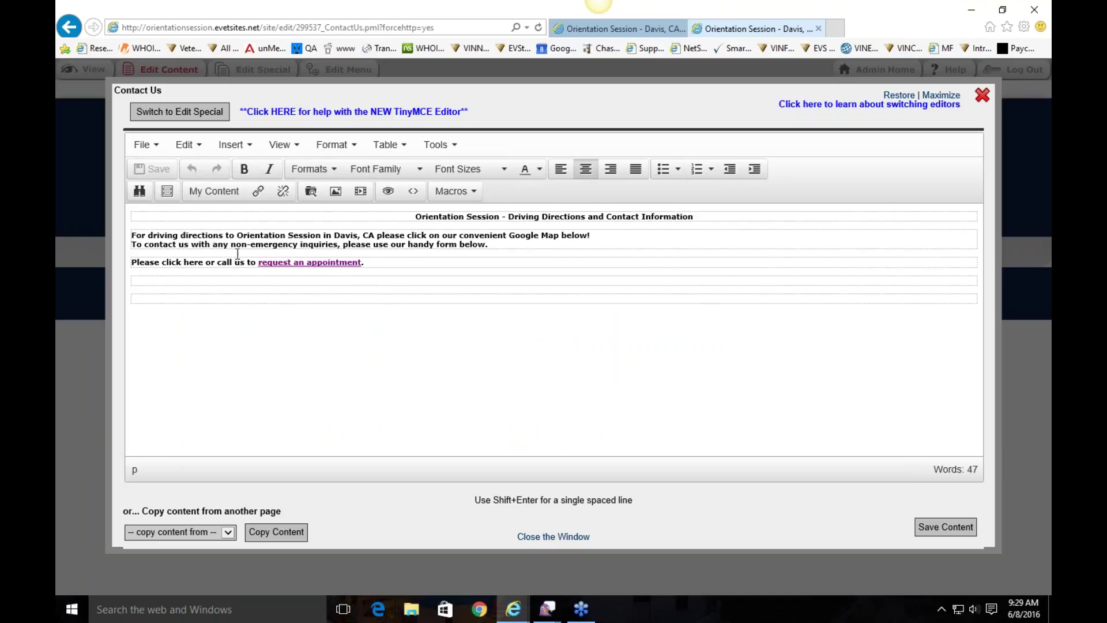
pyautogui.moveTo(369, 262); pyautogui.dragTo(269, 267)
pyautogui.click(434, 263)
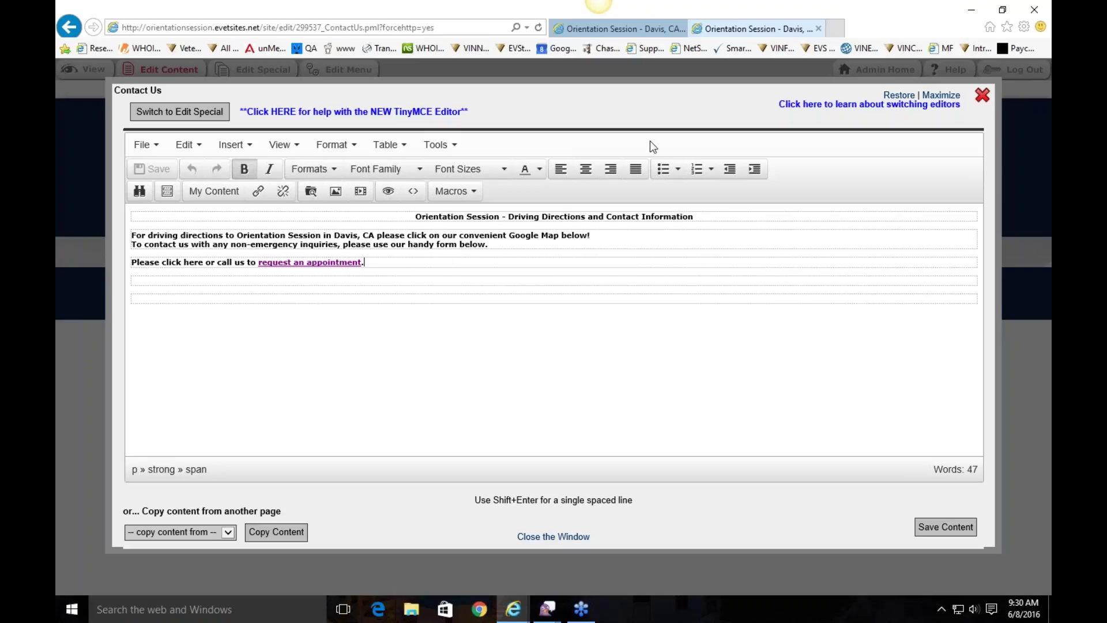
# Switch the Contact Us page to special editing and change the second digit of the physical address's street number to 8.
pyautogui.click(173, 112)
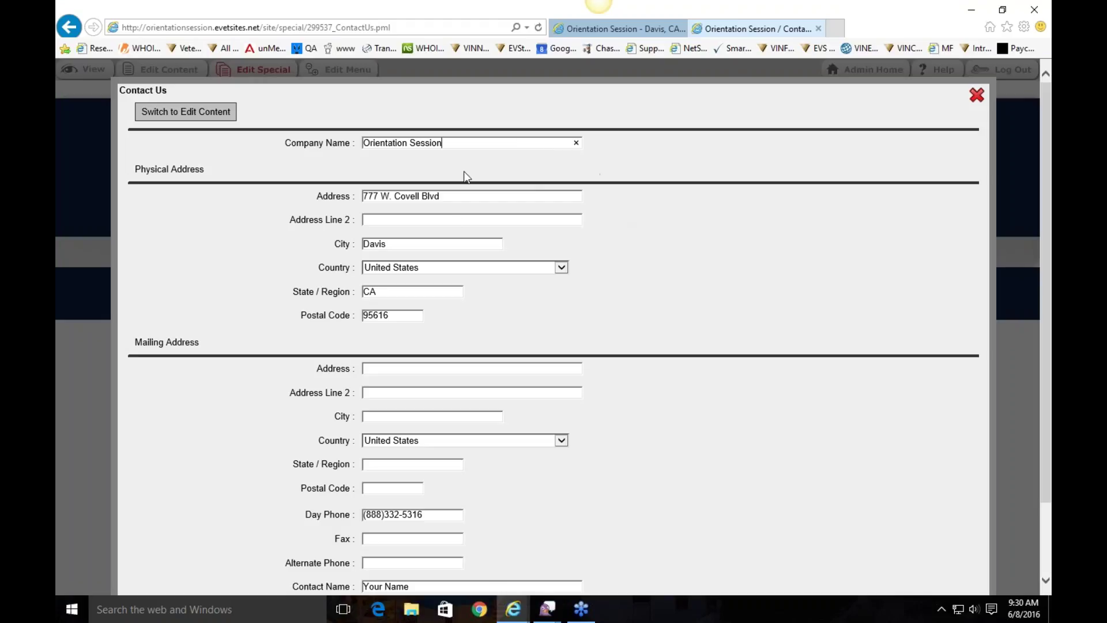
pyautogui.scroll(-1, 466, 176)
pyautogui.scroll(1, 426, 163)
pyautogui.click(375, 196)
pyautogui.press('BackSpace')
pyautogui.write('8')
pyautogui.click(731, 199)
# Check the contact e-mail field and save the Contact Us details.
pyautogui.scroll(-2, 687, 346)
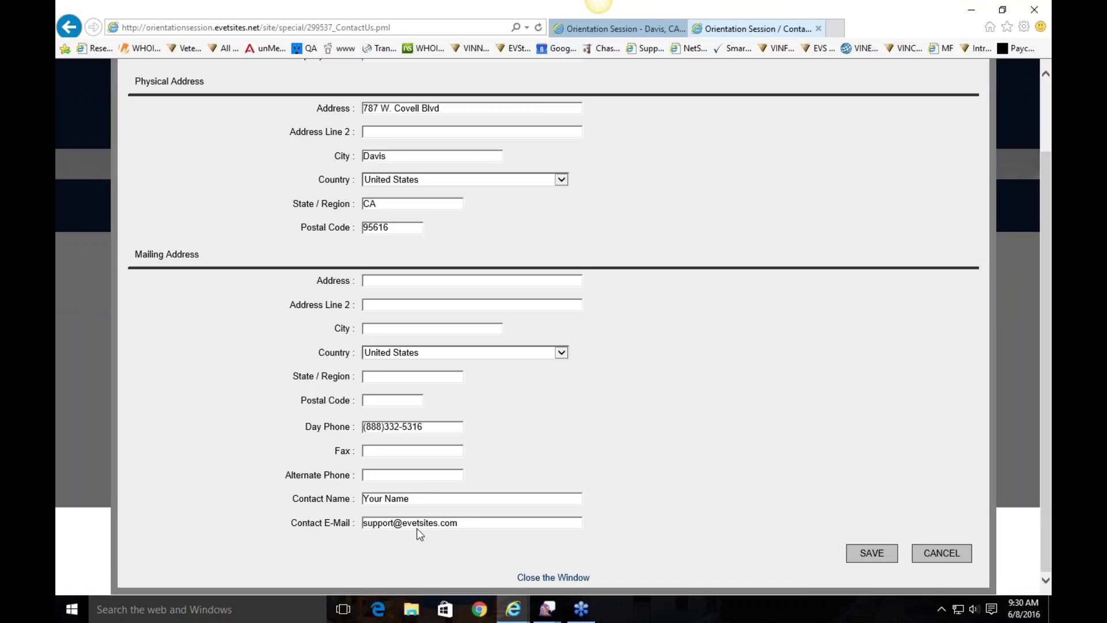
pyautogui.click(543, 526)
pyautogui.click(576, 523)
pyautogui.click(855, 557)
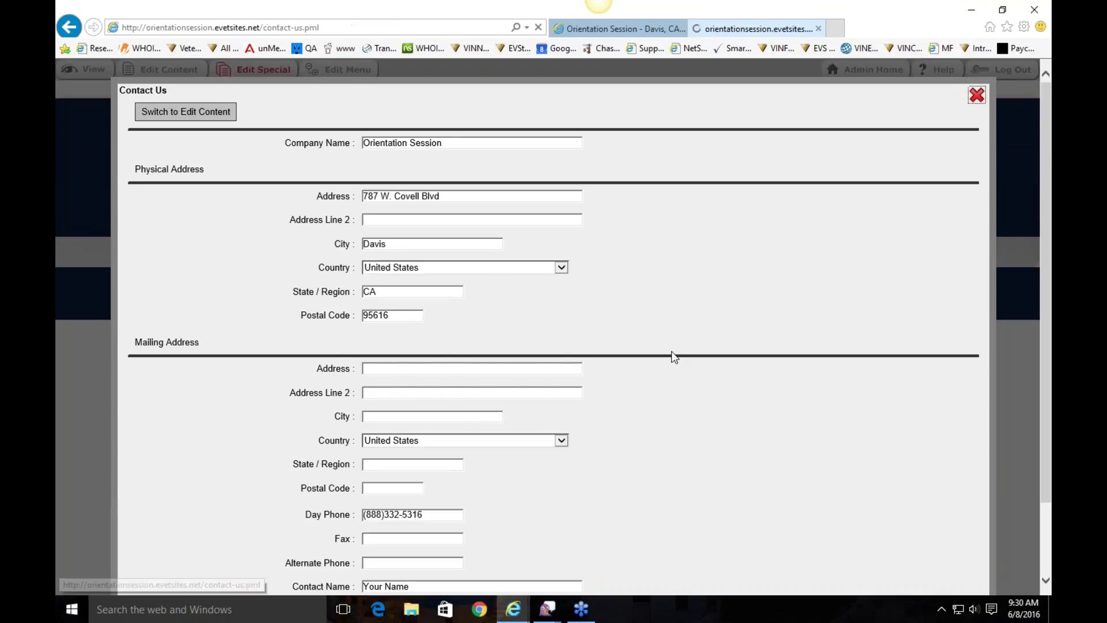
# Check the address and map on the published Contact Us page and reveal its subpages.
pyautogui.scroll(-2, 518, 457)
pyautogui.scroll(-2, 348, 366)
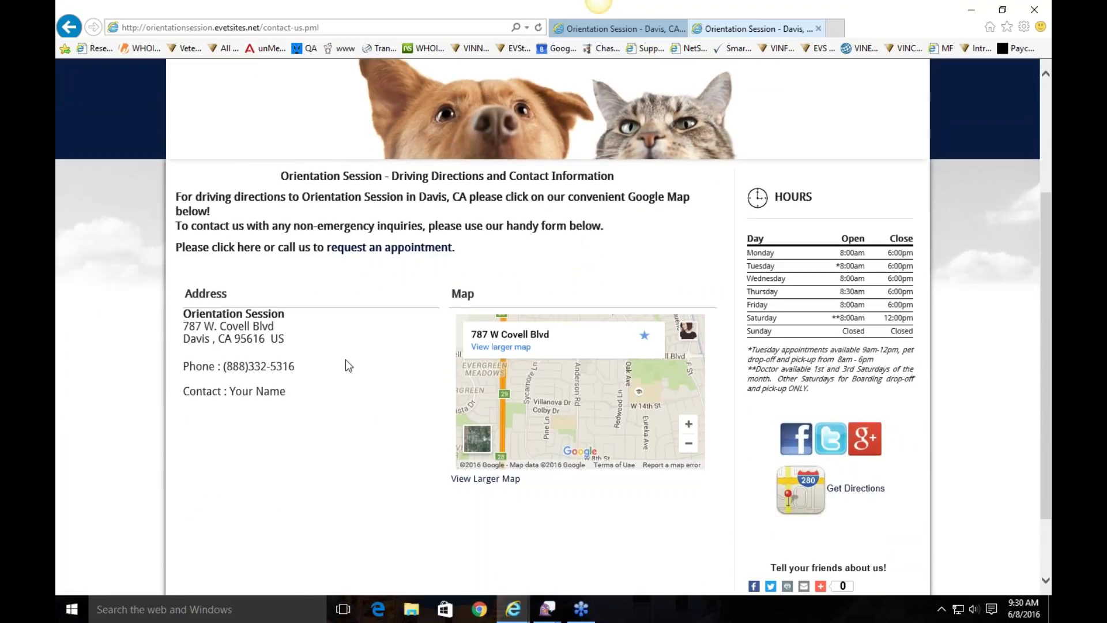
pyautogui.scroll(-2, 348, 365)
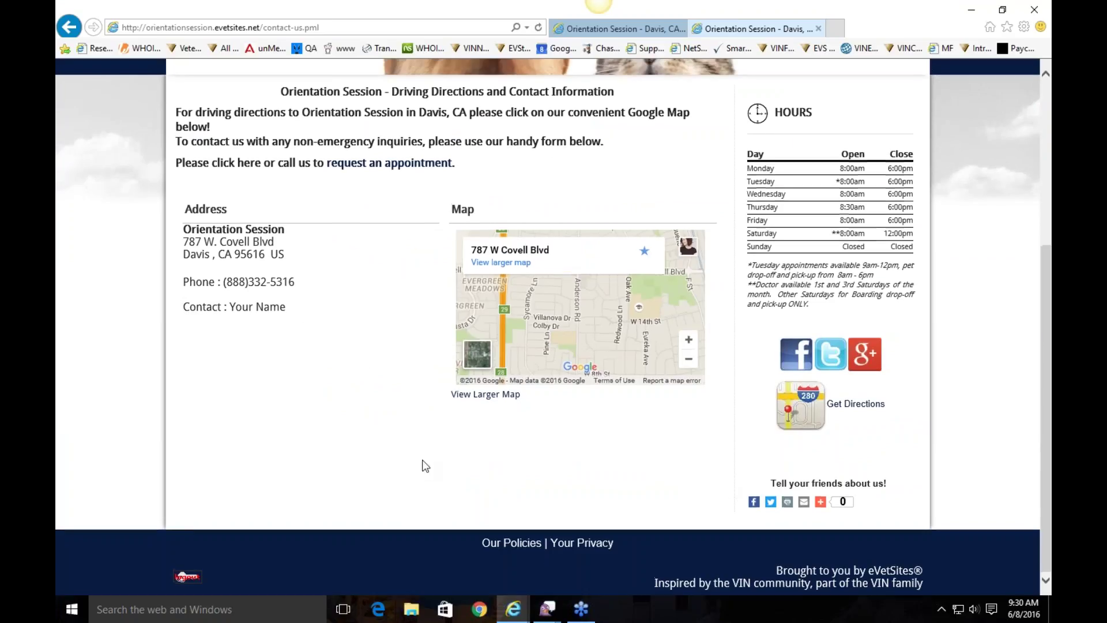
pyautogui.scroll(5, 425, 462)
pyautogui.moveTo(756, 190)
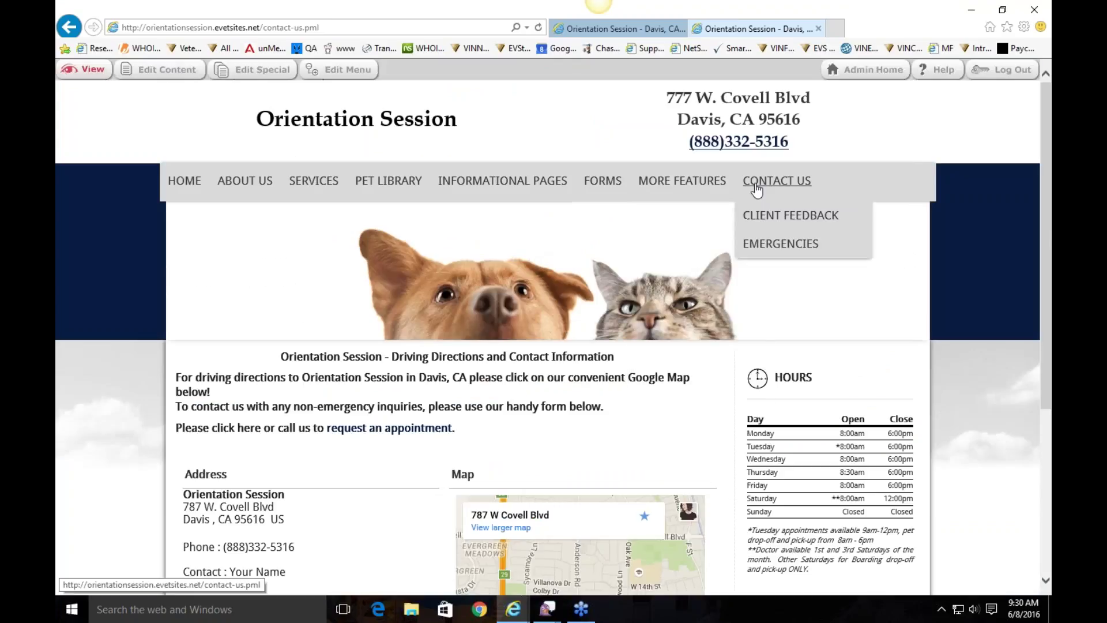
# Open the Emergencies page, switch it to special editing and set the company name to ER Clinic.
pyautogui.click(768, 247)
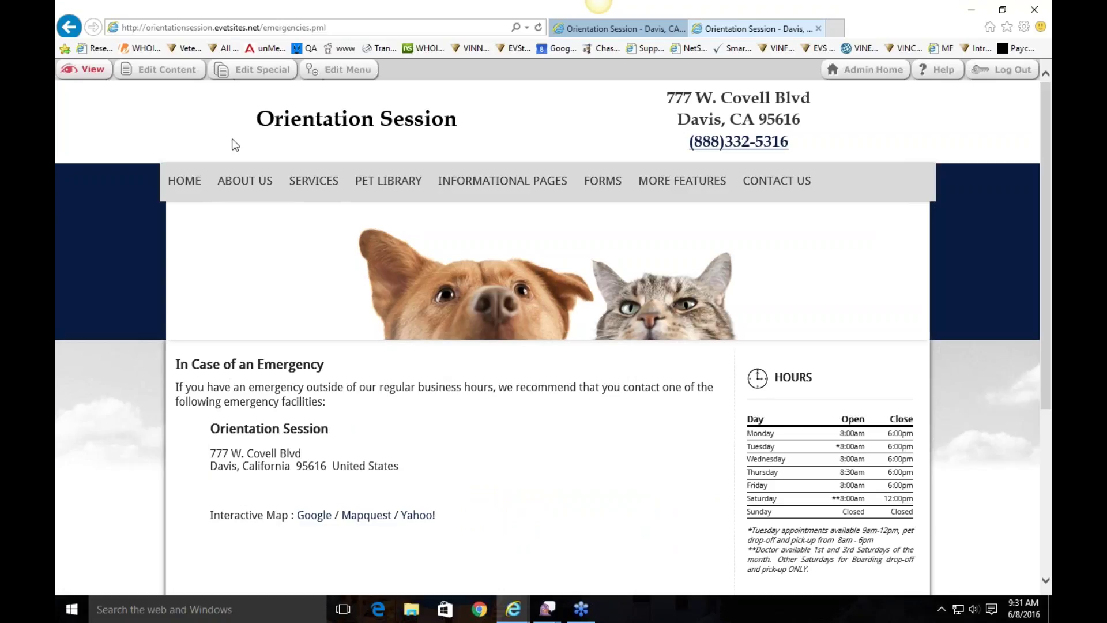
pyautogui.click(174, 75)
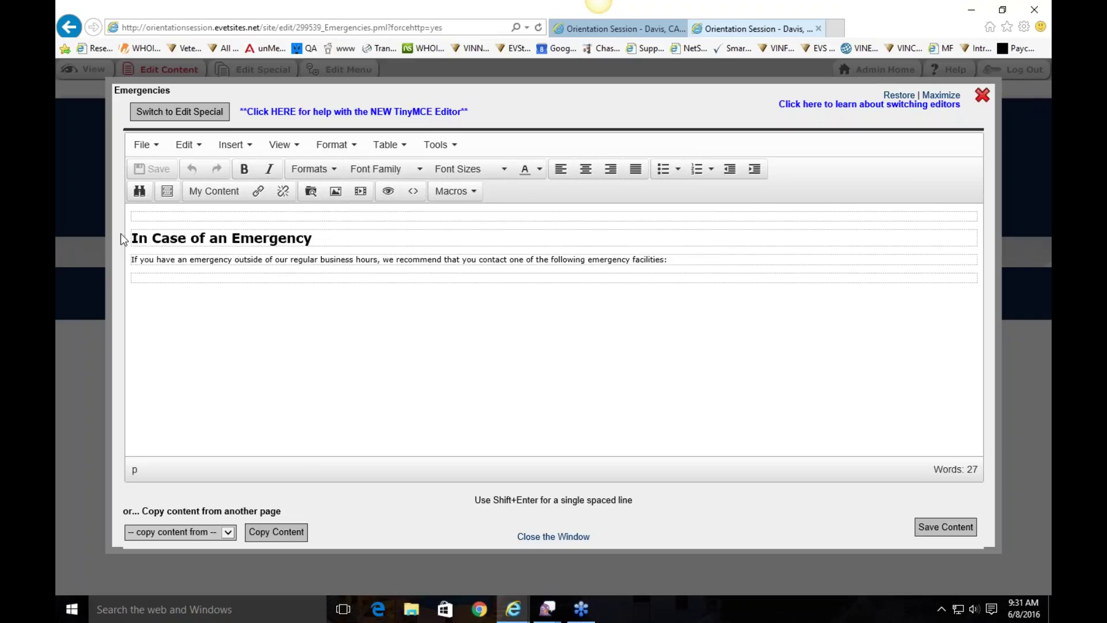
pyautogui.click(170, 111)
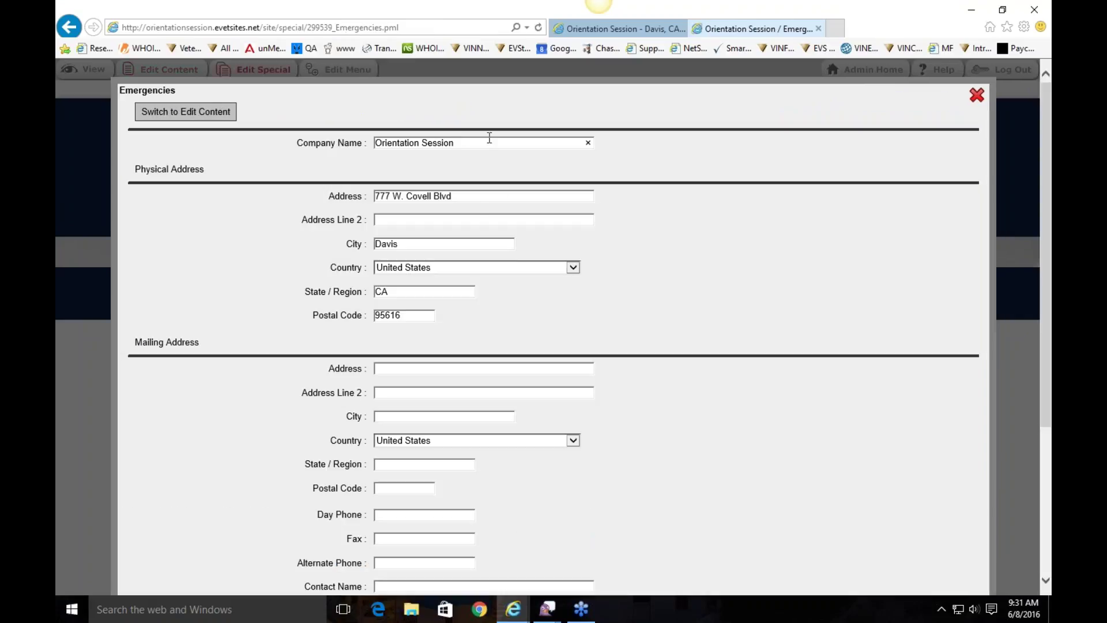
pyautogui.moveTo(491, 142); pyautogui.dragTo(297, 167)
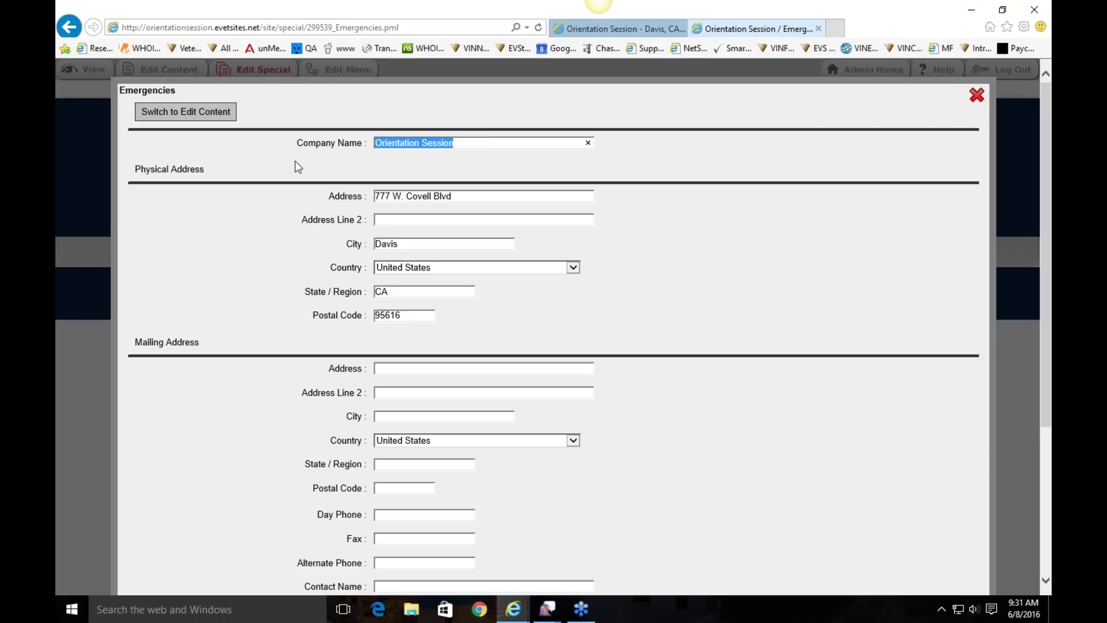
pyautogui.write('ER Clinic')
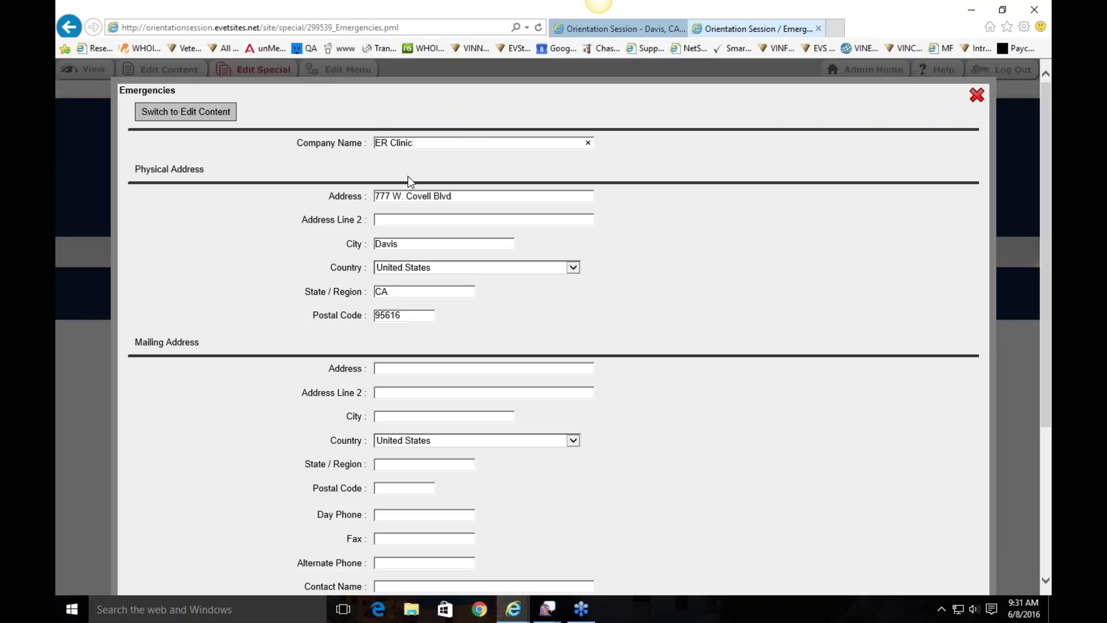
# Review the address, contact and mapping fields of the Emergencies details and save them.
pyautogui.tripleClick(456, 196)
pyautogui.click(483, 191)
pyautogui.scroll(-4, 438, 288)
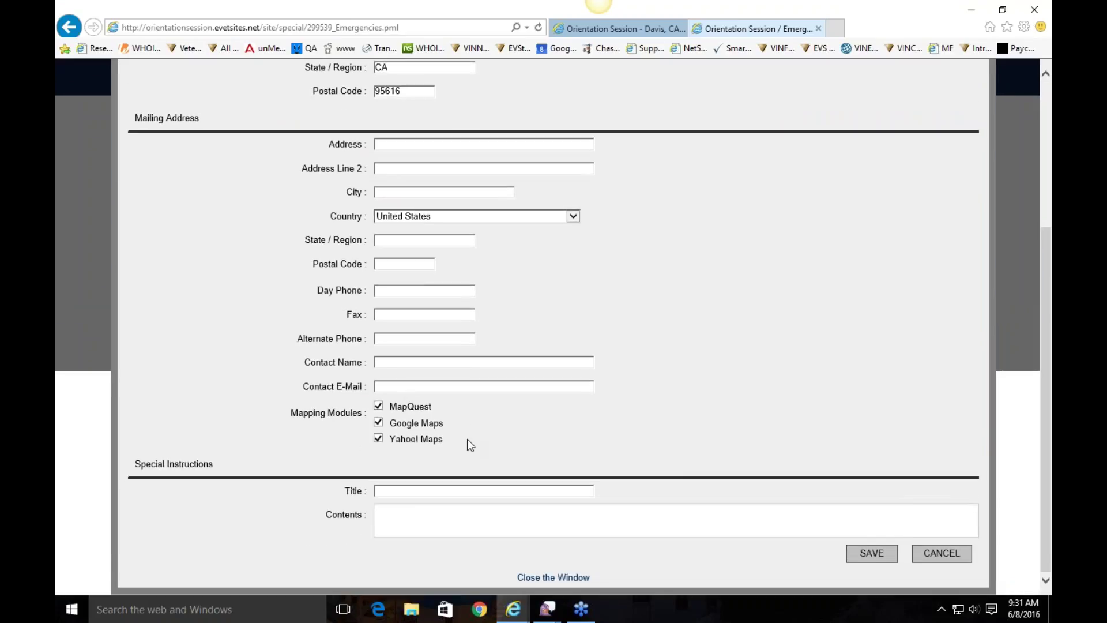
pyautogui.scroll(4, 456, 427)
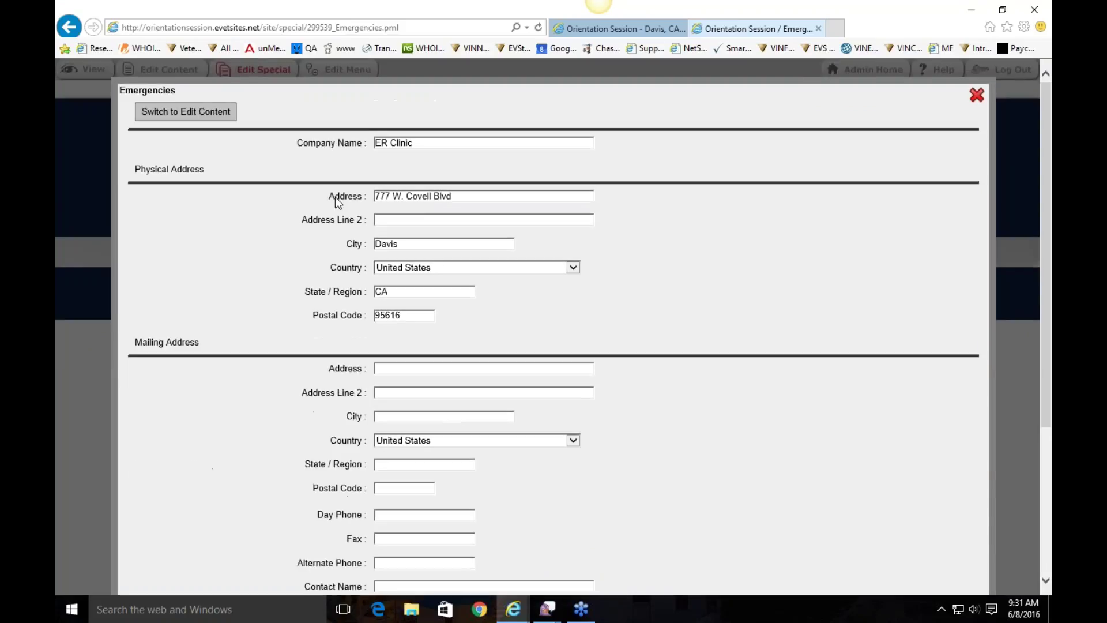
pyautogui.scroll(-4, 563, 262)
pyautogui.click(871, 555)
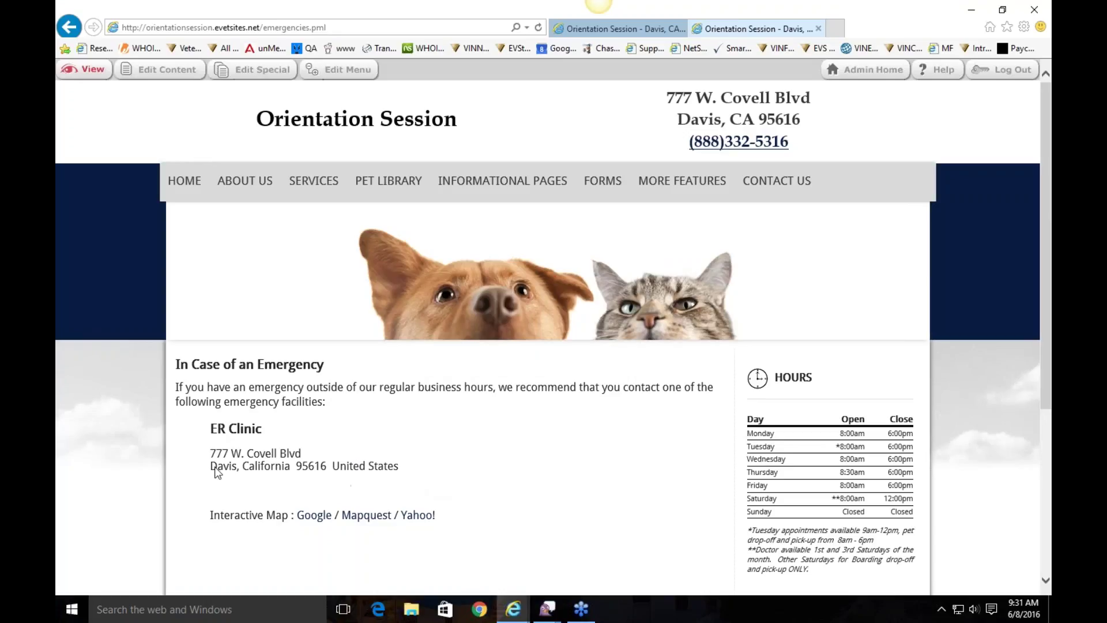
# View the Client Feedback page and look over its introductory text and feedback form.
pyautogui.click(773, 216)
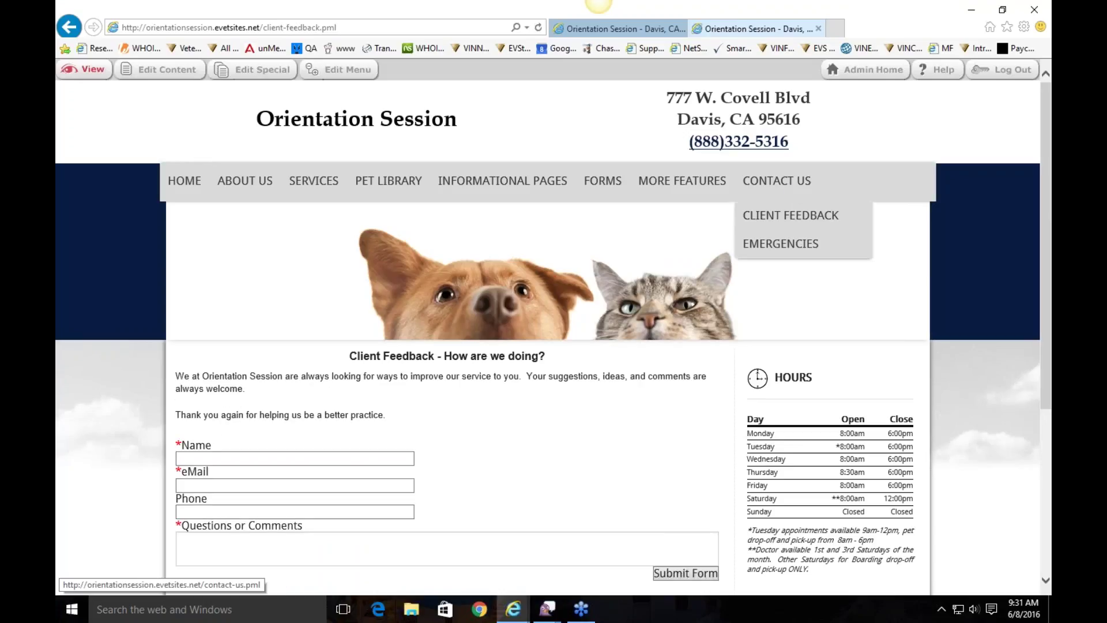
pyautogui.scroll(-1, 602, 381)
pyautogui.scroll(-2, 602, 380)
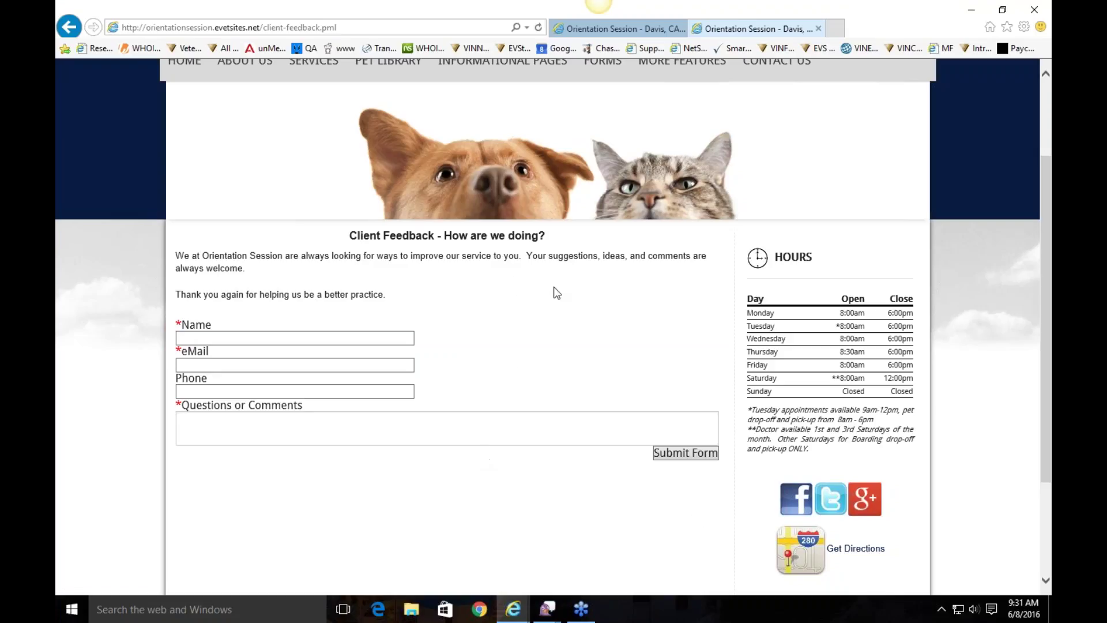
pyautogui.scroll(3, 557, 294)
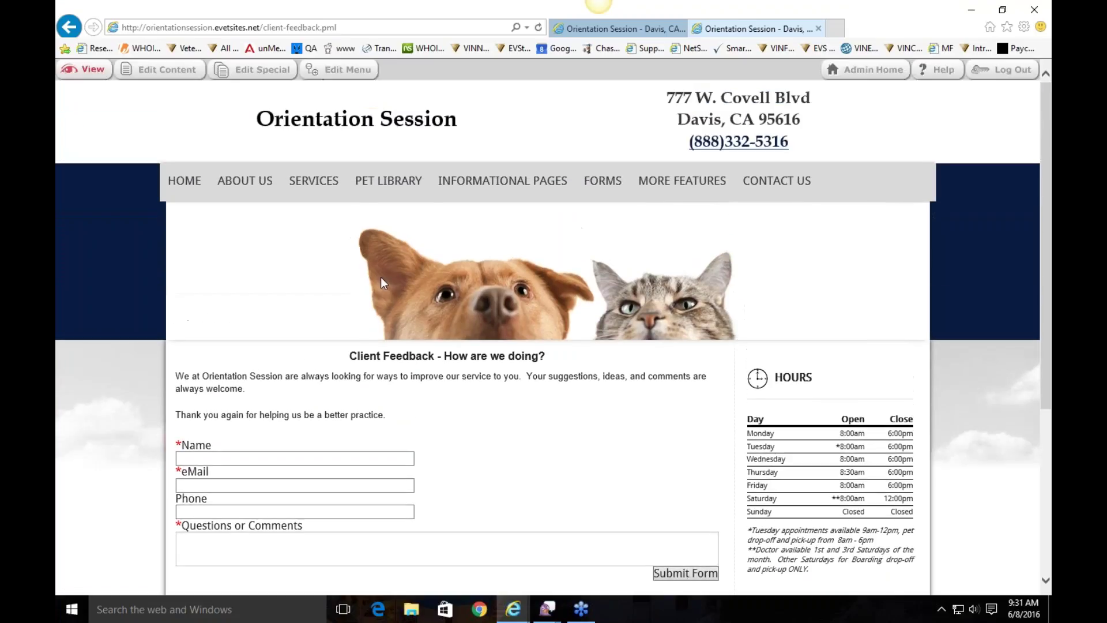
# Open the Hours page for special editing and set Monday's hours to 7:30 AM through 4:00 PM.
pyautogui.moveTo(236, 186)
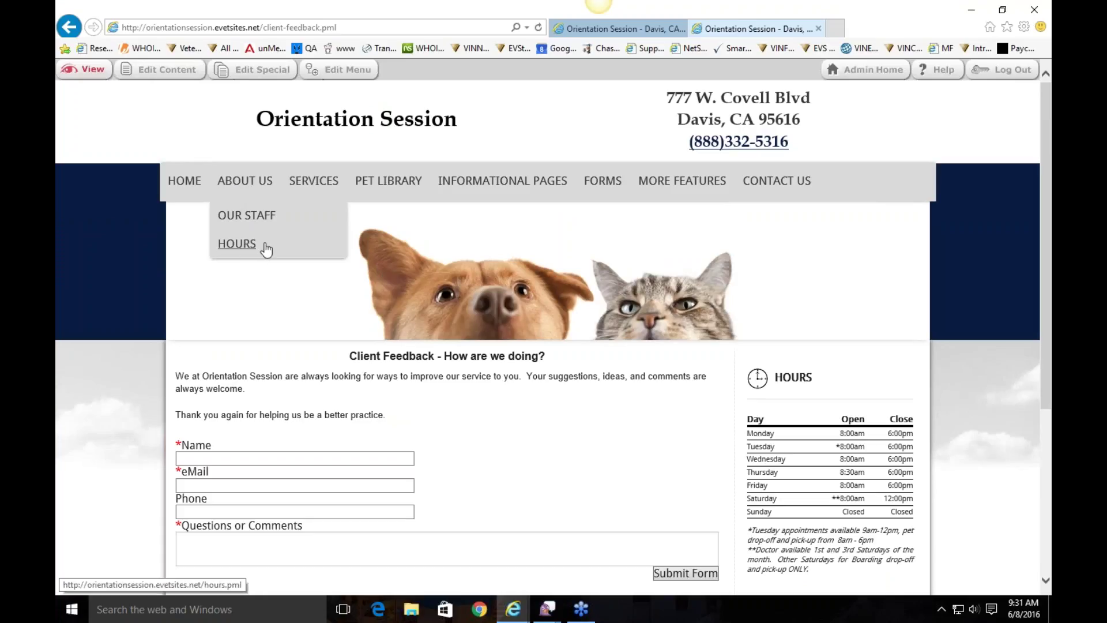
pyautogui.click(243, 252)
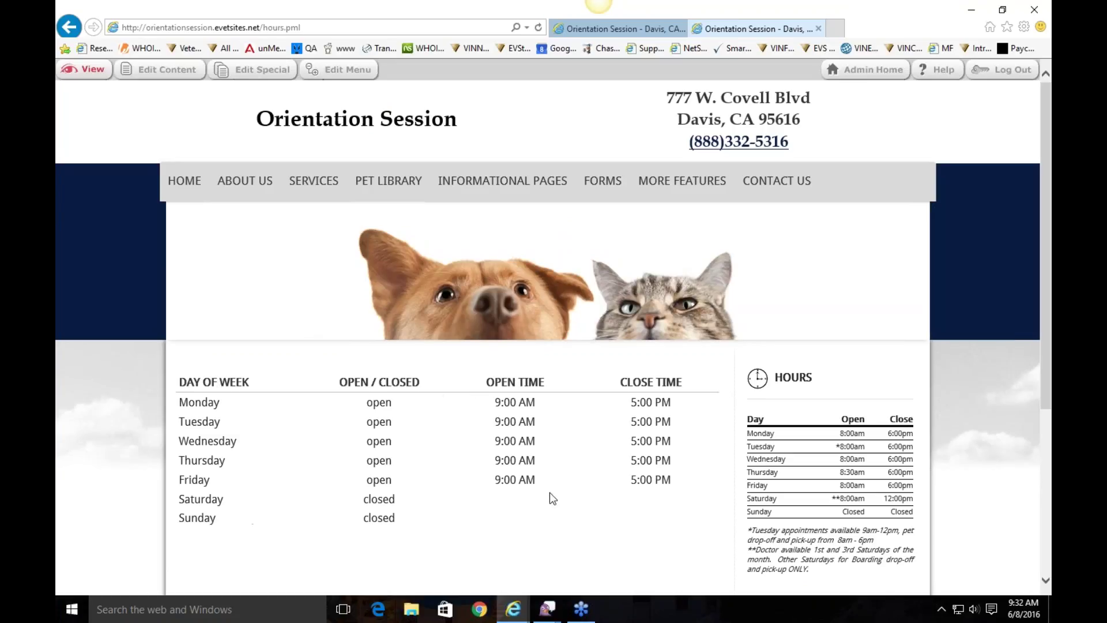
pyautogui.click(276, 76)
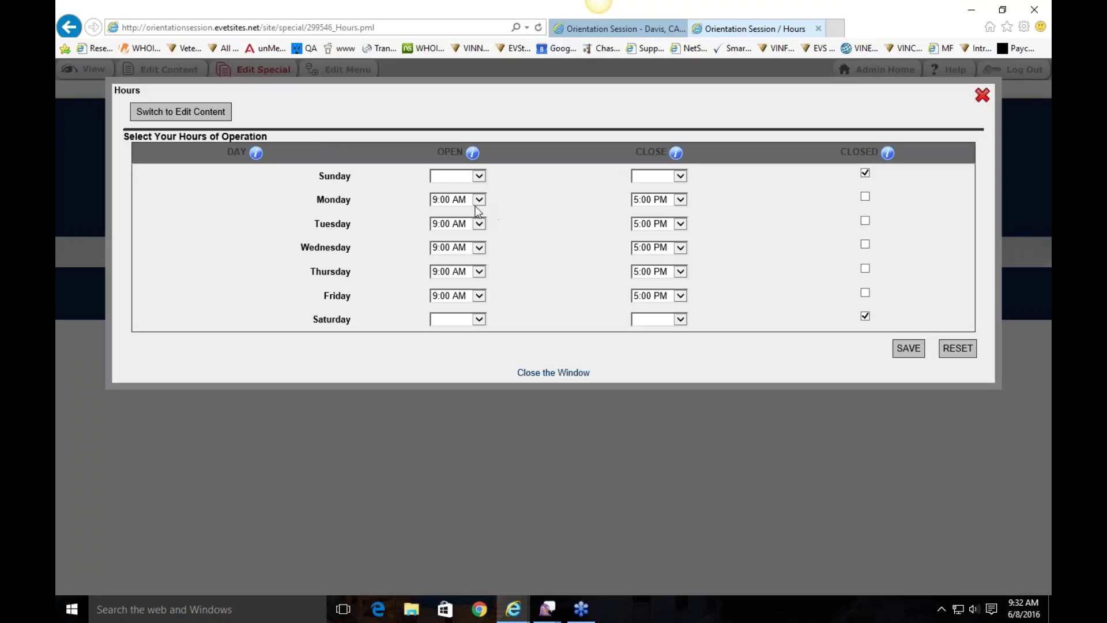
pyautogui.click(466, 200)
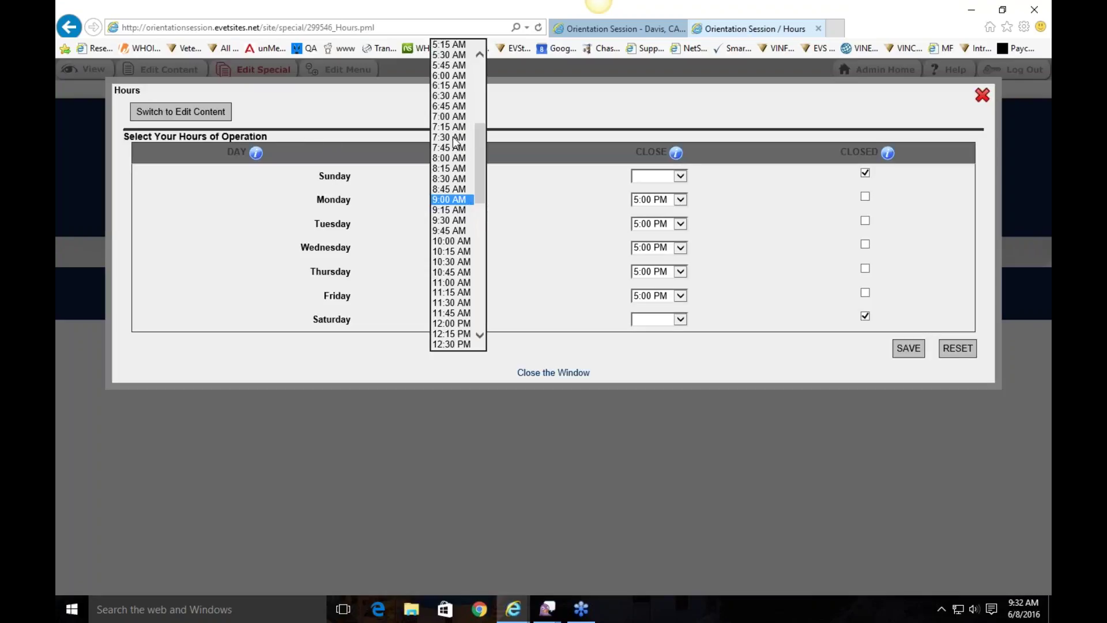
pyautogui.click(677, 208)
pyautogui.click(680, 199)
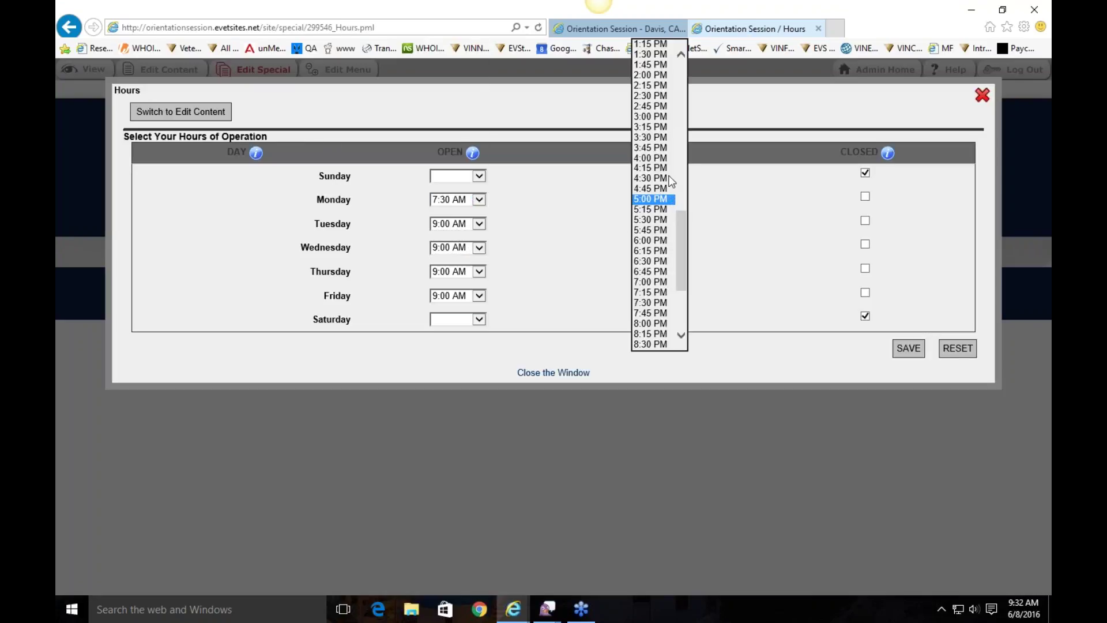
pyautogui.click(659, 160)
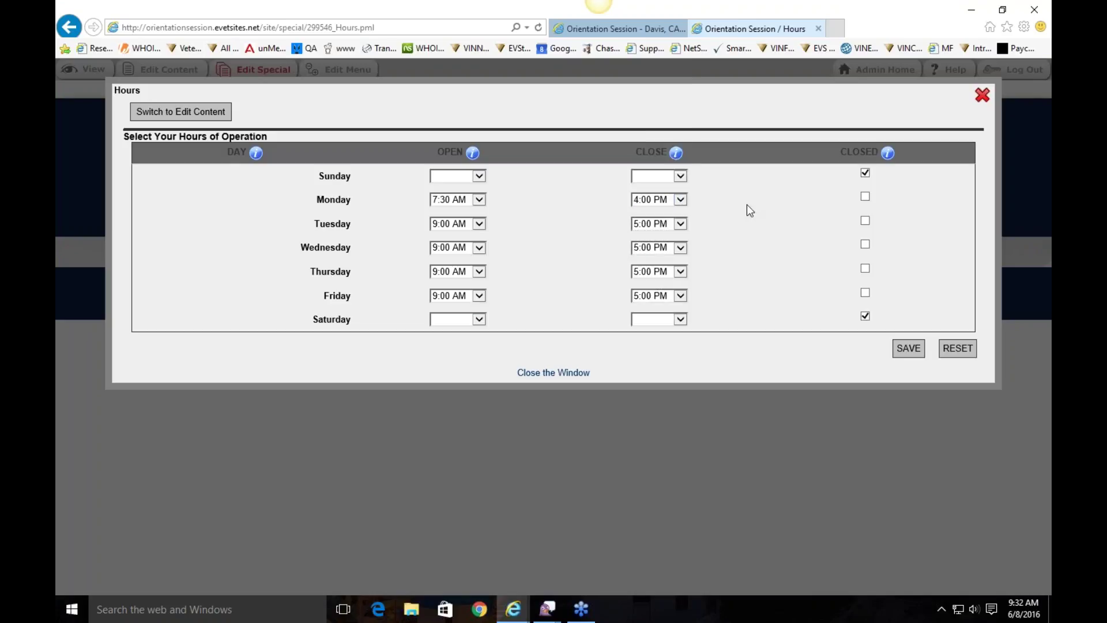
# Set Tuesday's closing time to 4:45 PM, save the hours of operation and close the editing window.
pyautogui.click(674, 231)
pyautogui.click(669, 220)
pyautogui.click(914, 353)
pyautogui.click(983, 95)
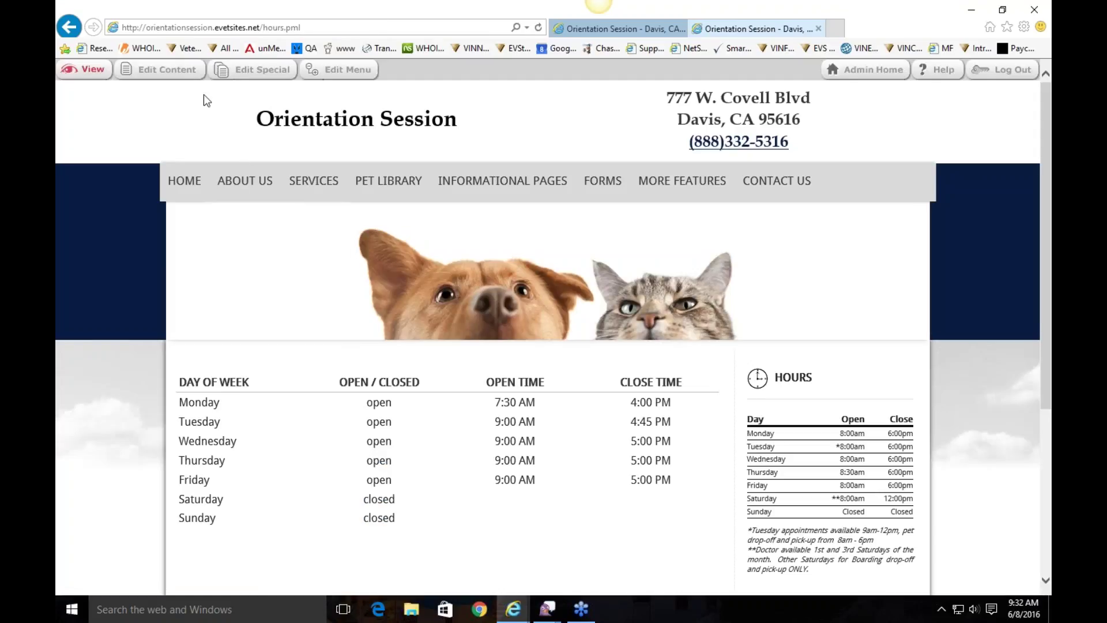
# Open the Hours page's content for editing and add the text "Will be closed for the holidays.".
pyautogui.click(161, 70)
pyautogui.click(378, 220)
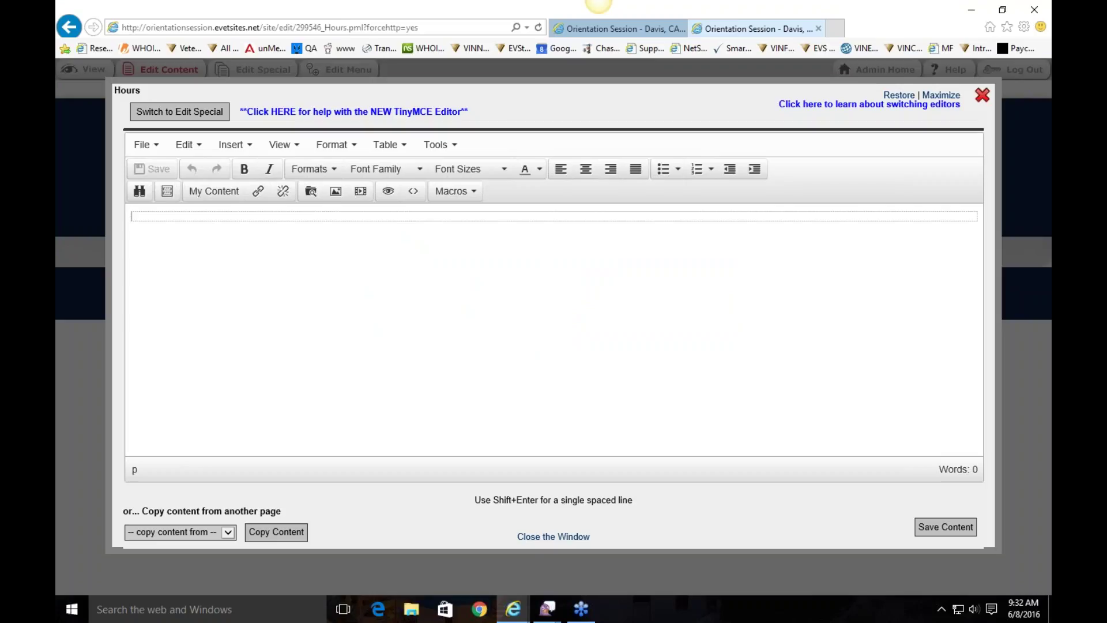
pyautogui.write('Will be closed for the holidays.')
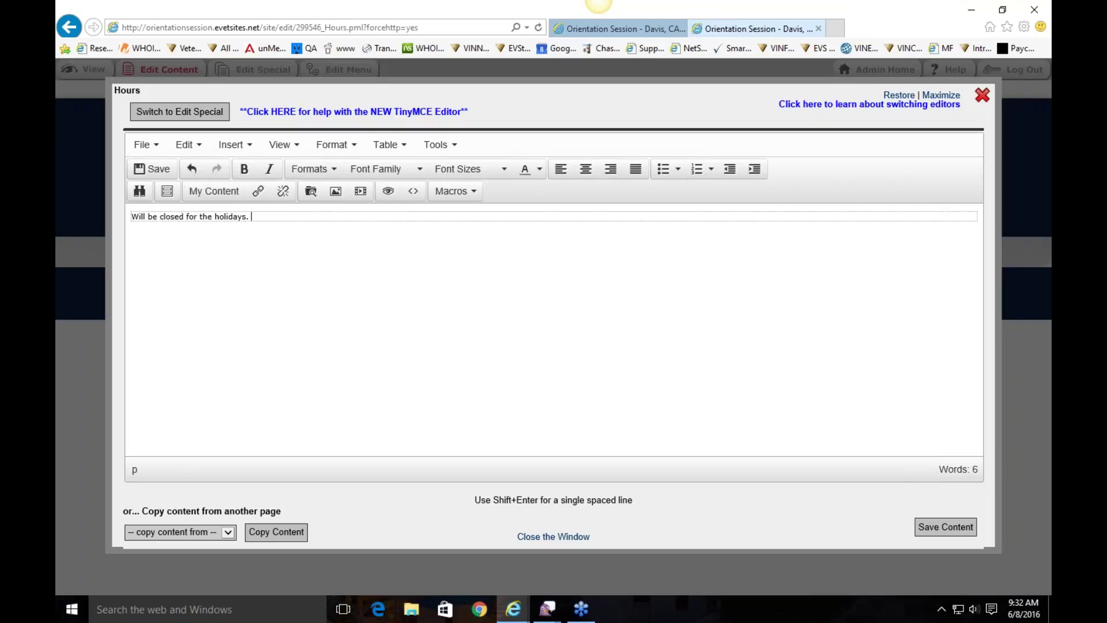
# Format the holiday notice as bold, 14pt and red, save the content and close the editor.
pyautogui.moveTo(275, 222); pyautogui.dragTo(120, 228)
pyautogui.click(244, 169)
pyautogui.click(493, 169)
pyautogui.click(471, 263)
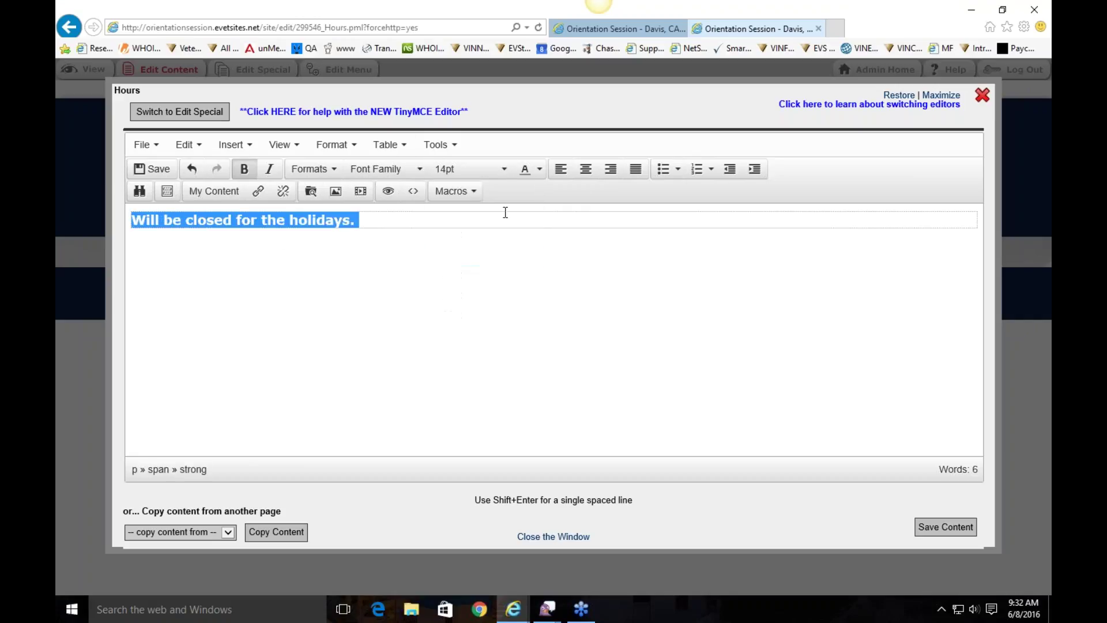
pyautogui.click(540, 168)
pyautogui.click(527, 230)
pyautogui.click(949, 528)
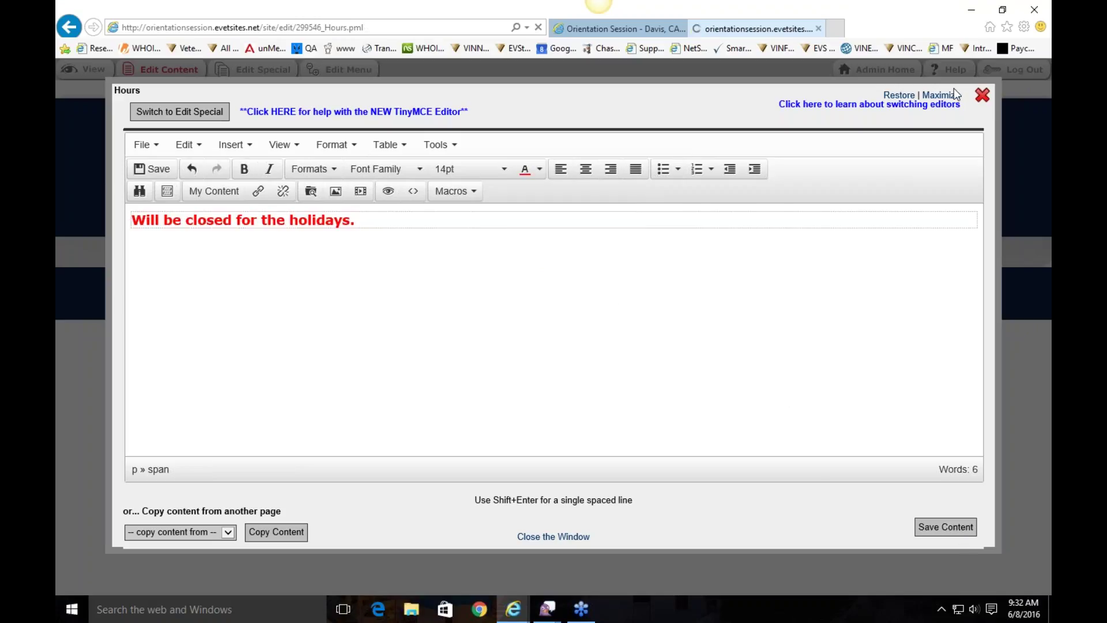
pyautogui.click(983, 103)
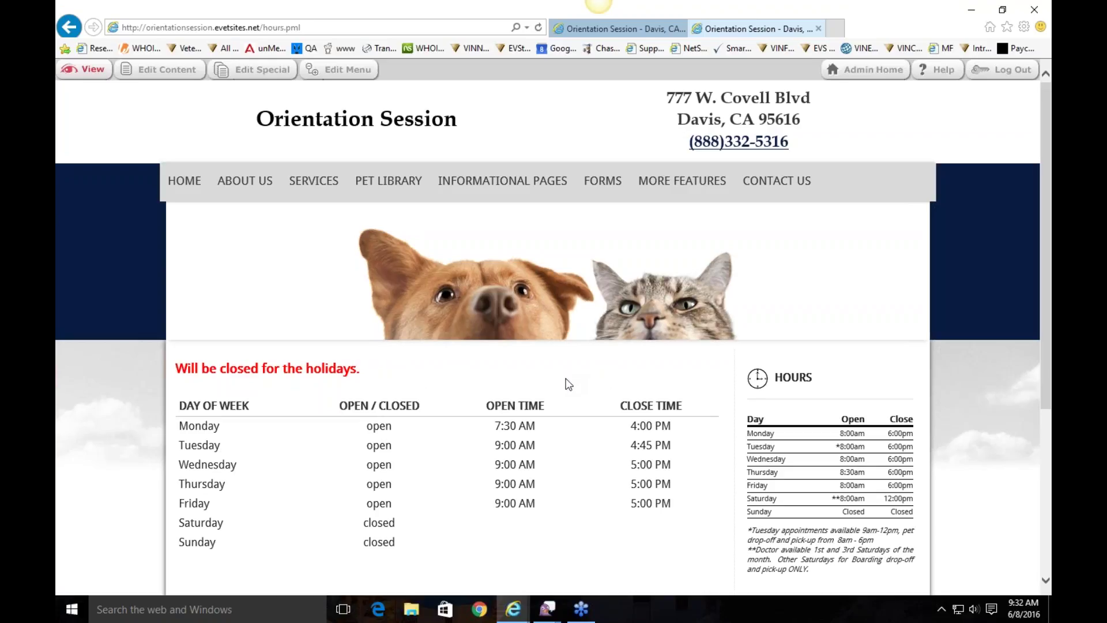
# Check the holiday notice and hours table on the published Hours page and compare them with the common side content.
pyautogui.scroll(-5, 569, 384)
pyautogui.scroll(4, 568, 384)
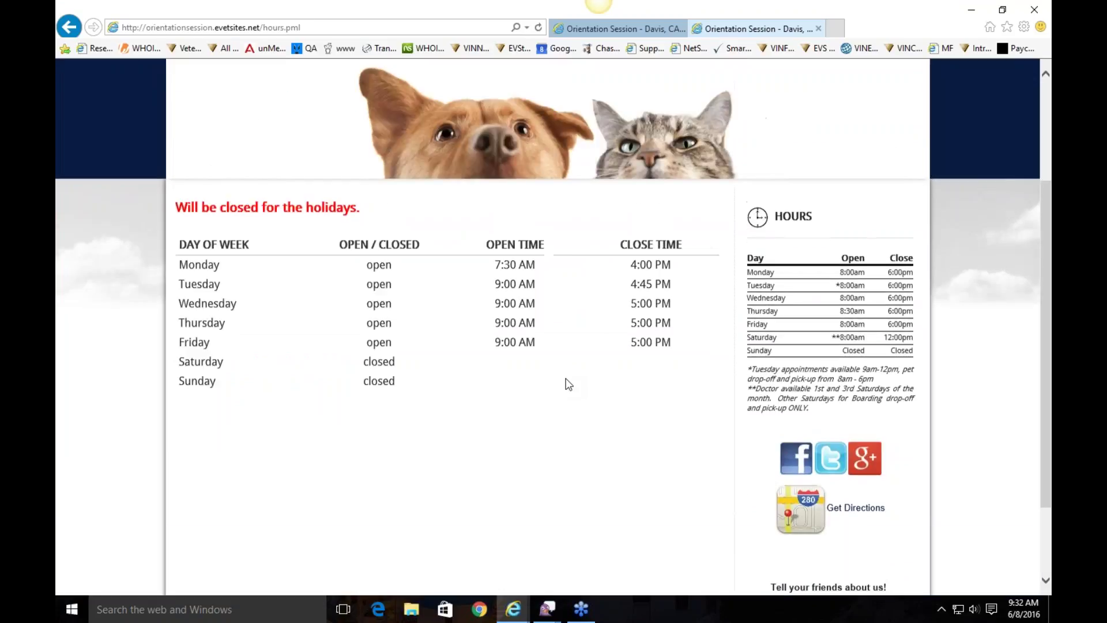
pyautogui.scroll(1, 569, 385)
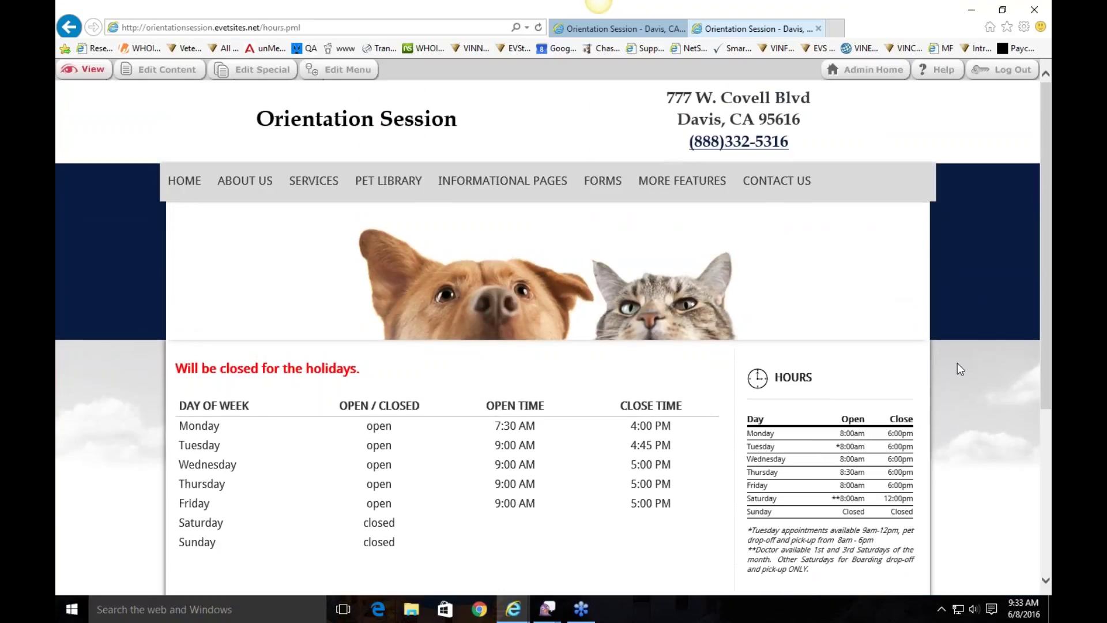
pyautogui.scroll(-3, 958, 369)
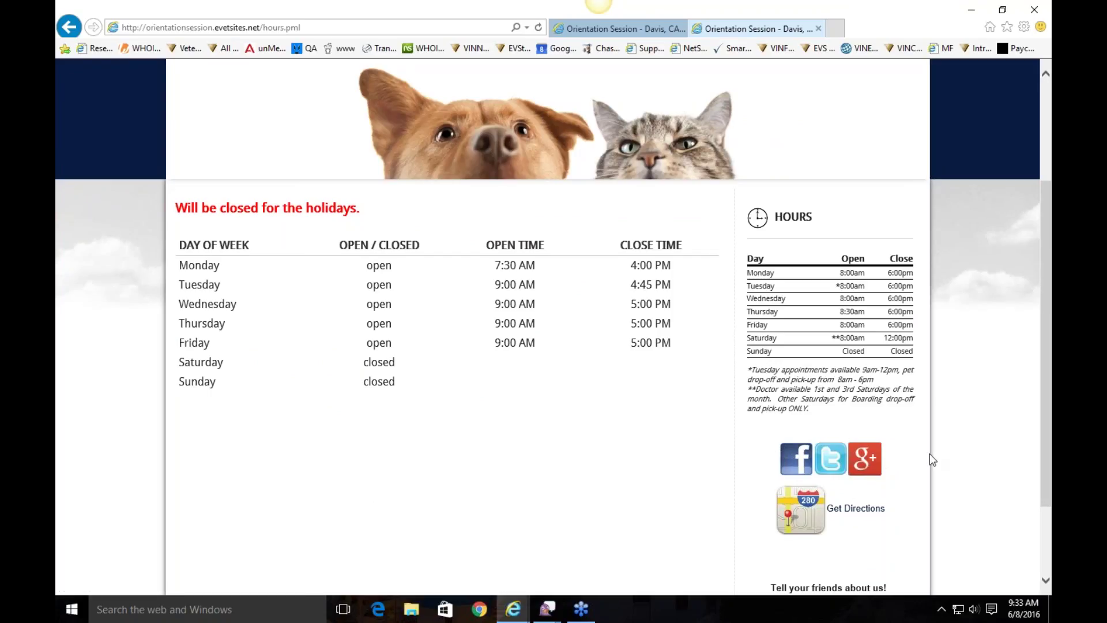
pyautogui.scroll(3, 939, 453)
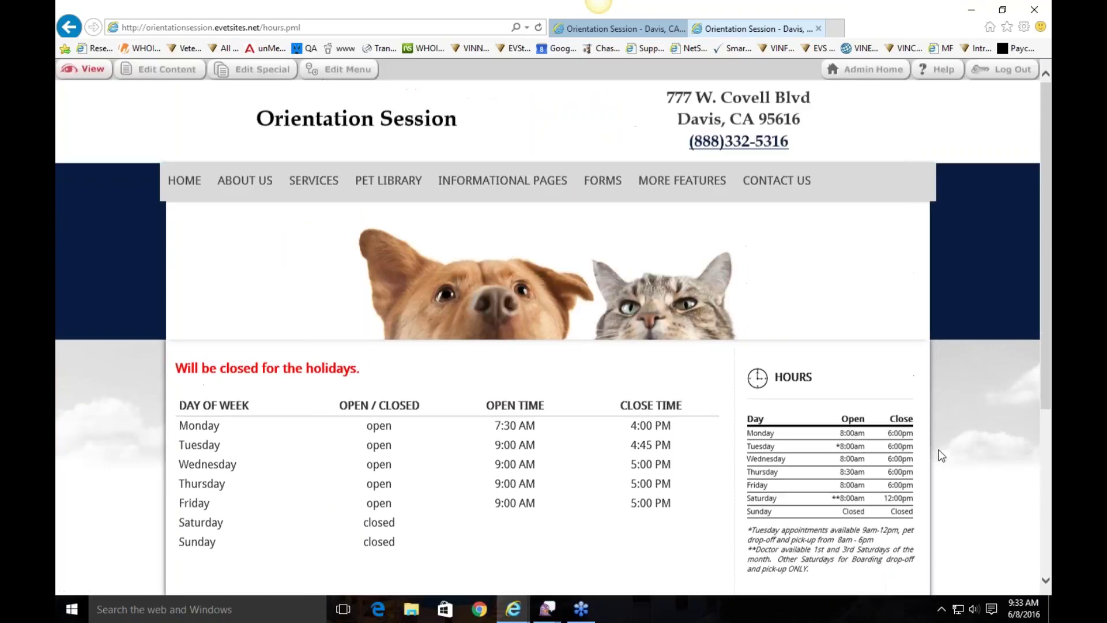
# Go to the site's administration area and open the Site Common Content for editing.
pyautogui.click(884, 74)
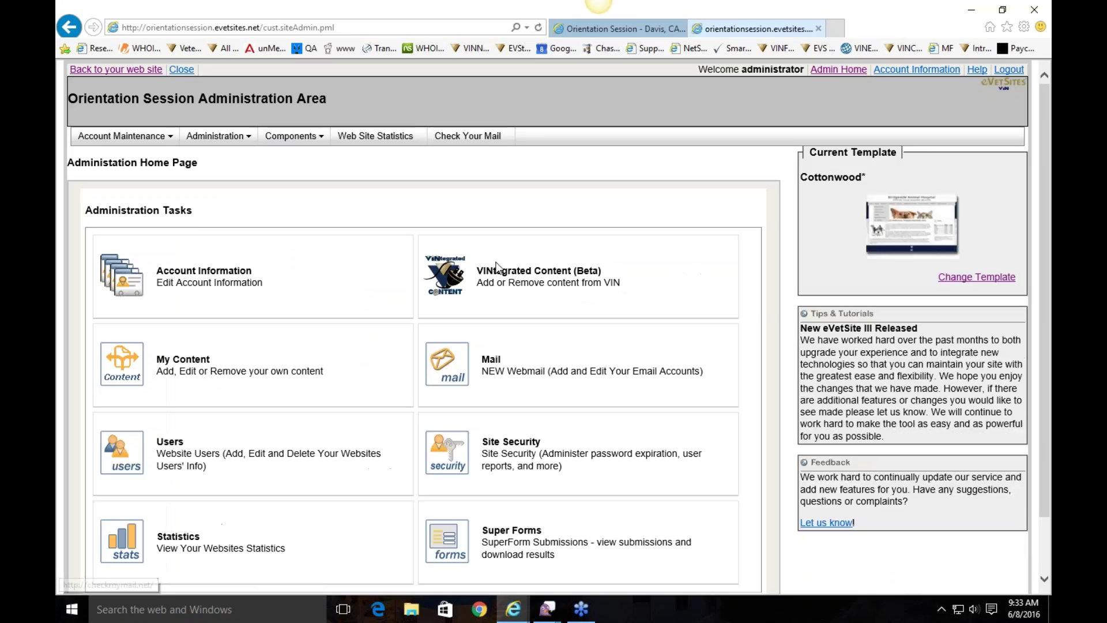
pyautogui.click(235, 136)
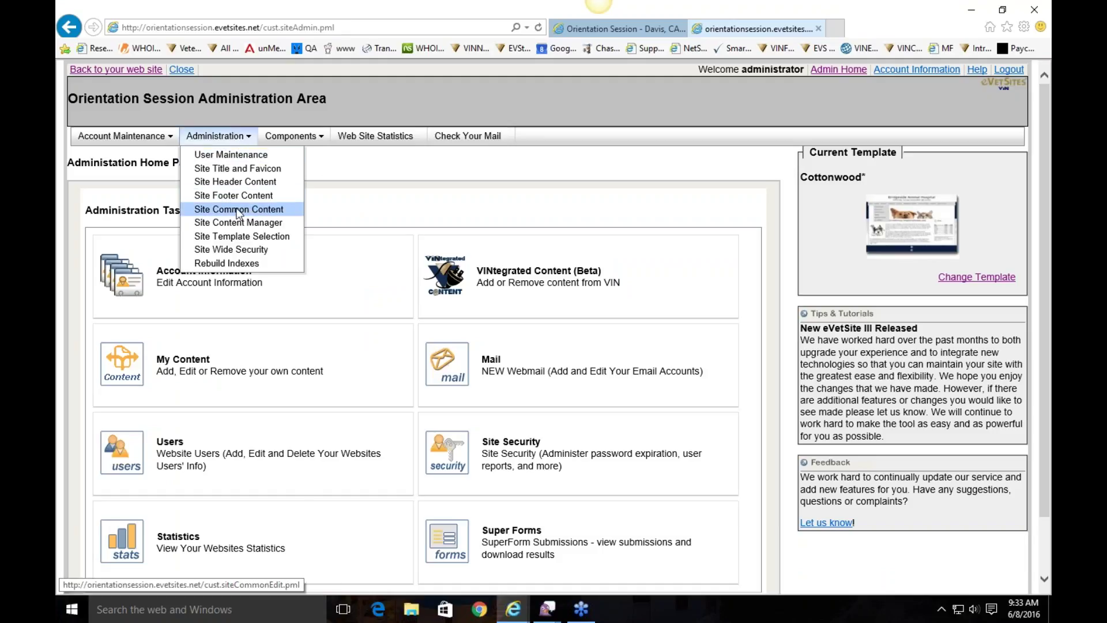
pyautogui.click(217, 208)
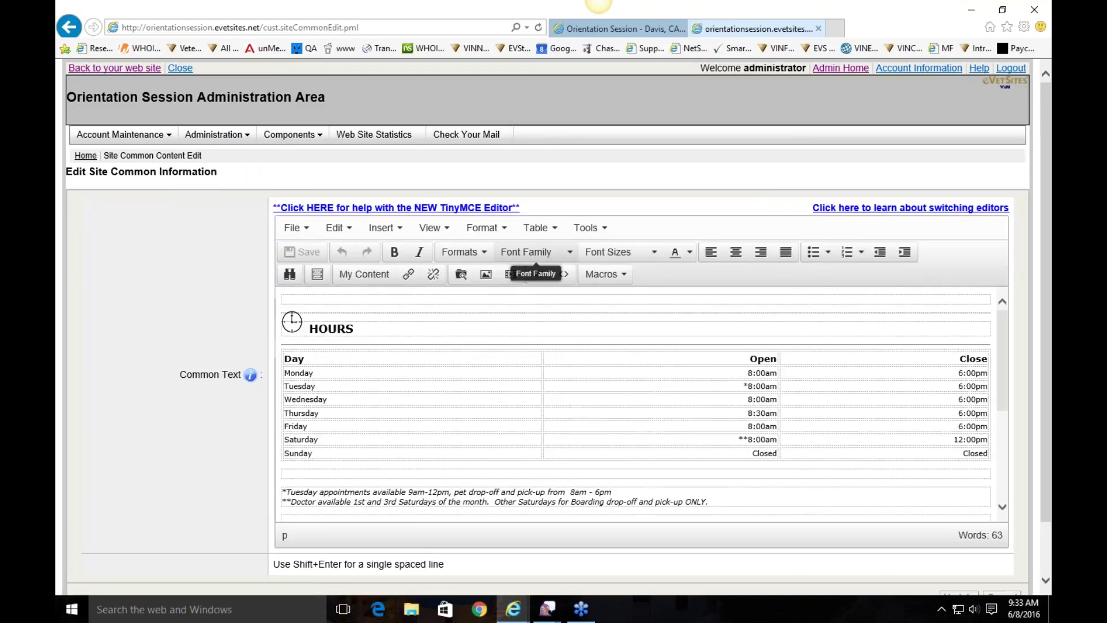
pyautogui.scroll(-5, 729, 488)
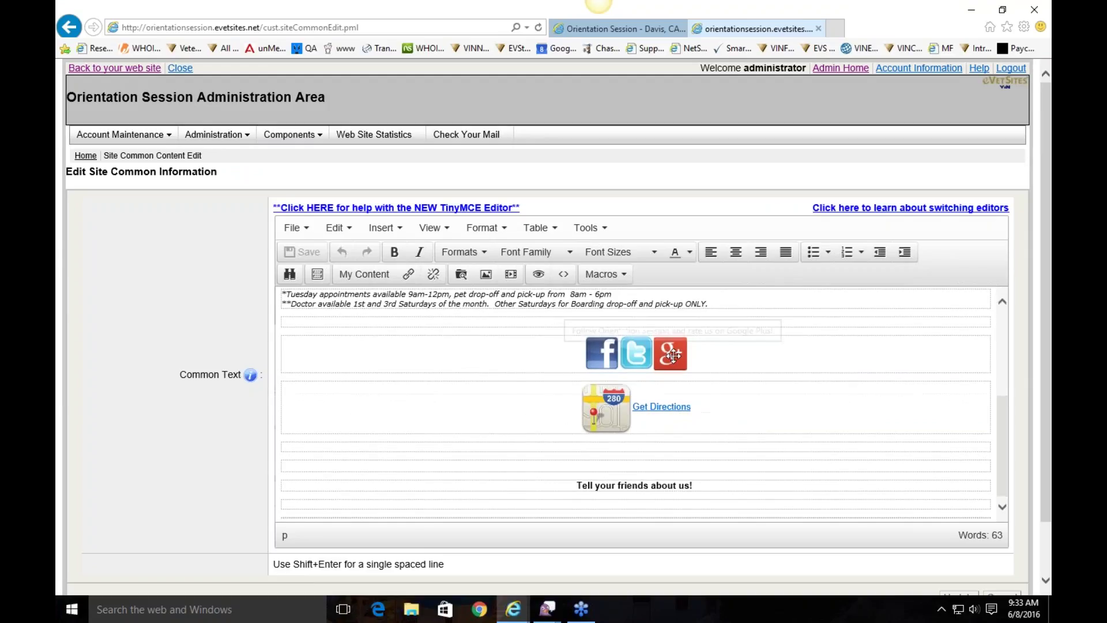
pyautogui.click(601, 353)
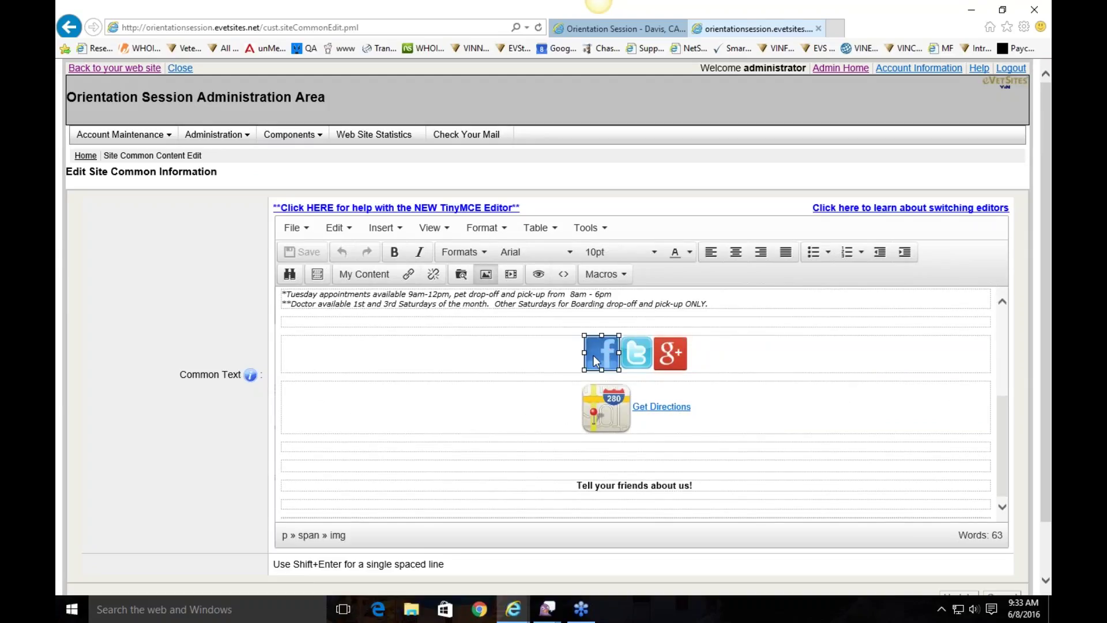
pyautogui.rightClick(593, 356)
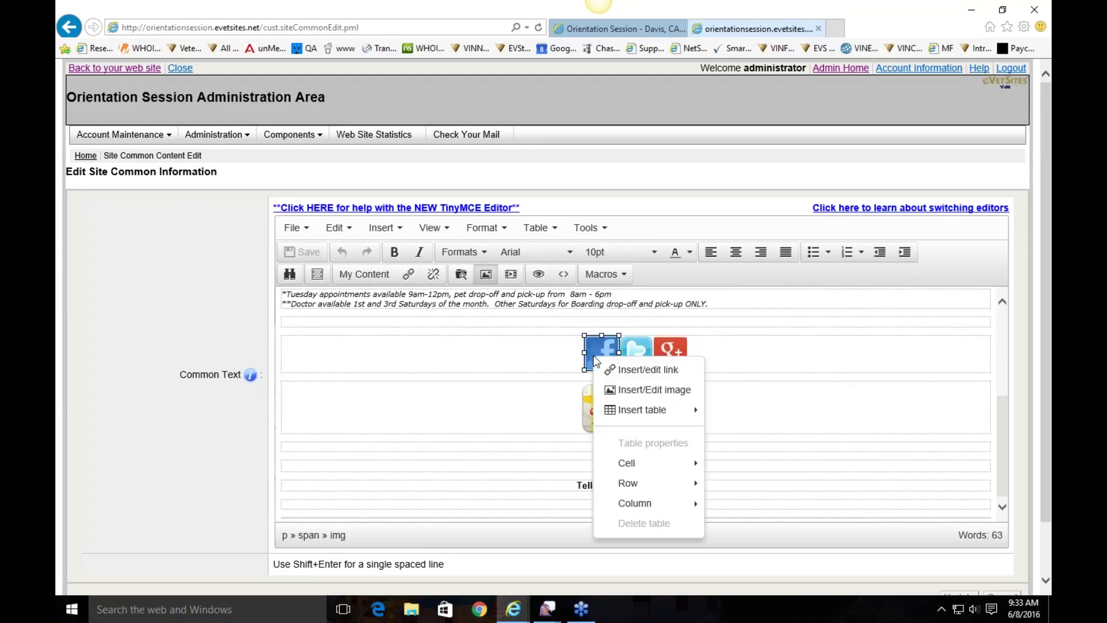
pyautogui.click(626, 372)
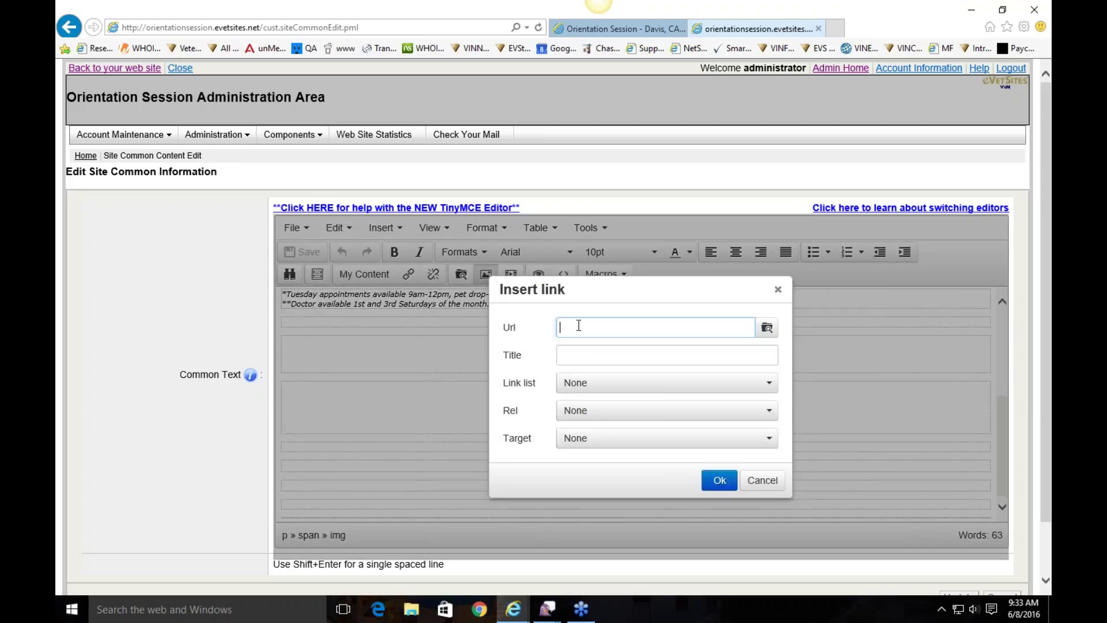
pyautogui.write('http://www.facebook')
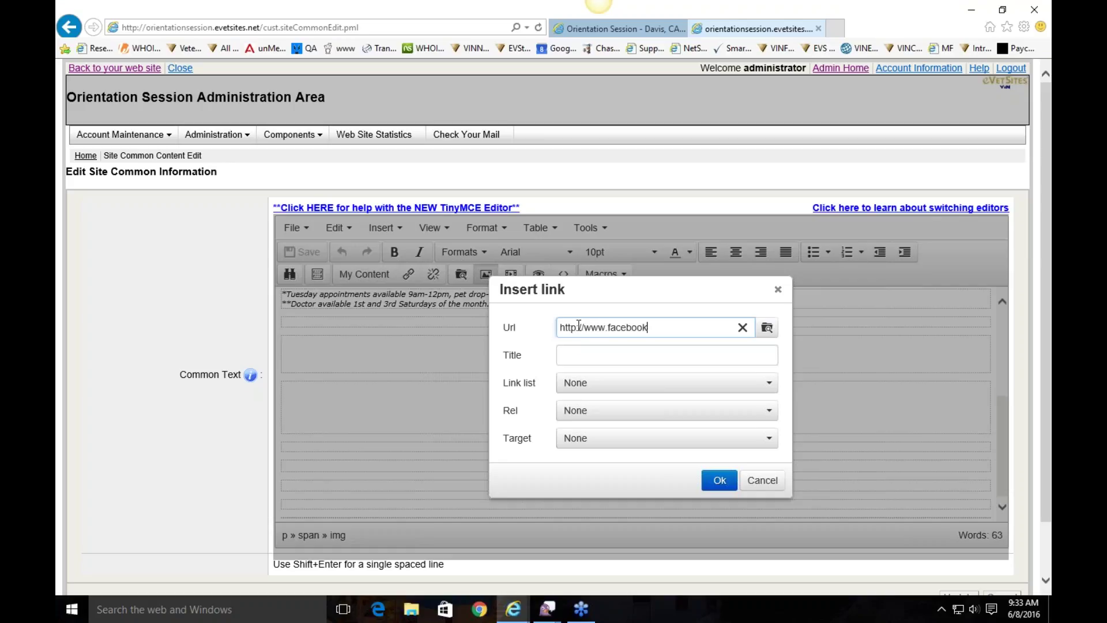
pyautogui.write('.com/ourclinic')
pyautogui.click(615, 348)
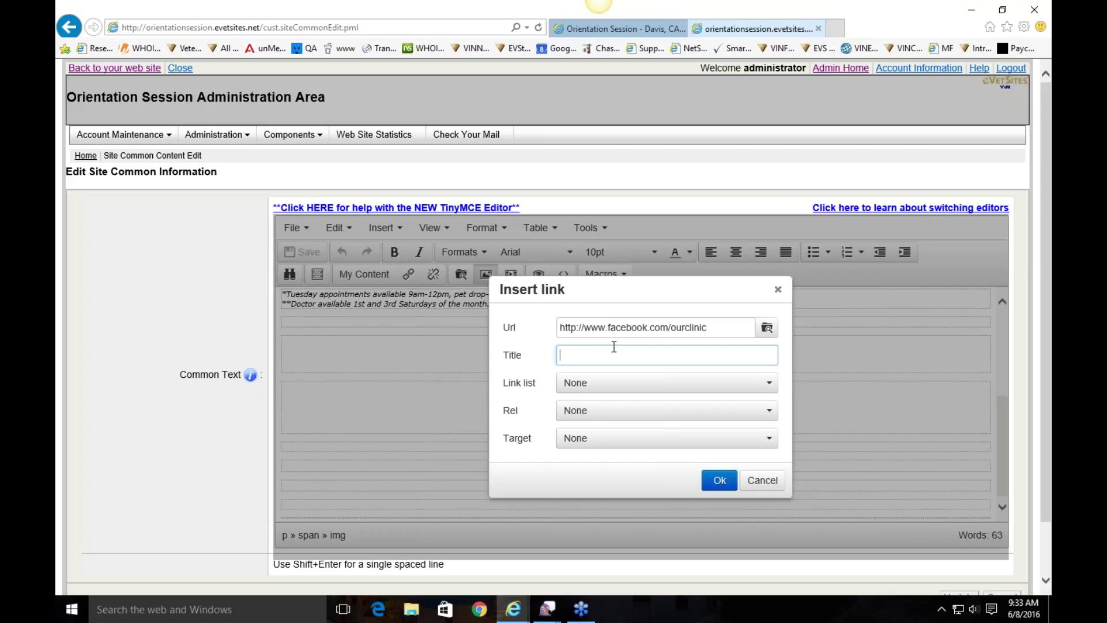
pyautogui.write('Visit our Facebook!')
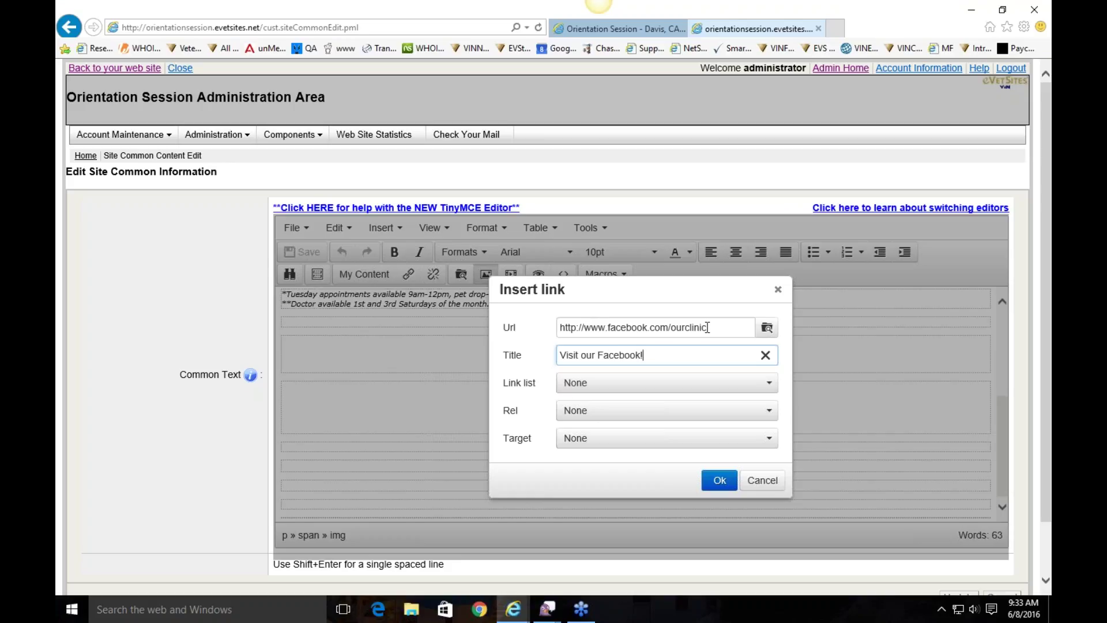
# Set the Facebook link's target to New window and insert the link.
pyautogui.click(580, 442)
pyautogui.click(595, 490)
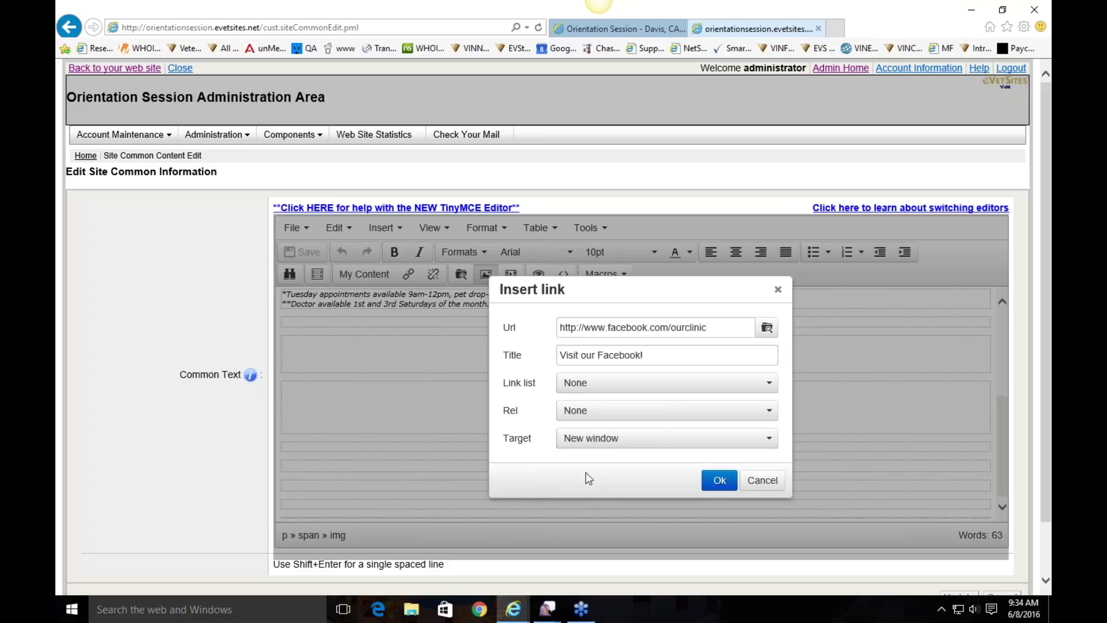
pyautogui.click(719, 480)
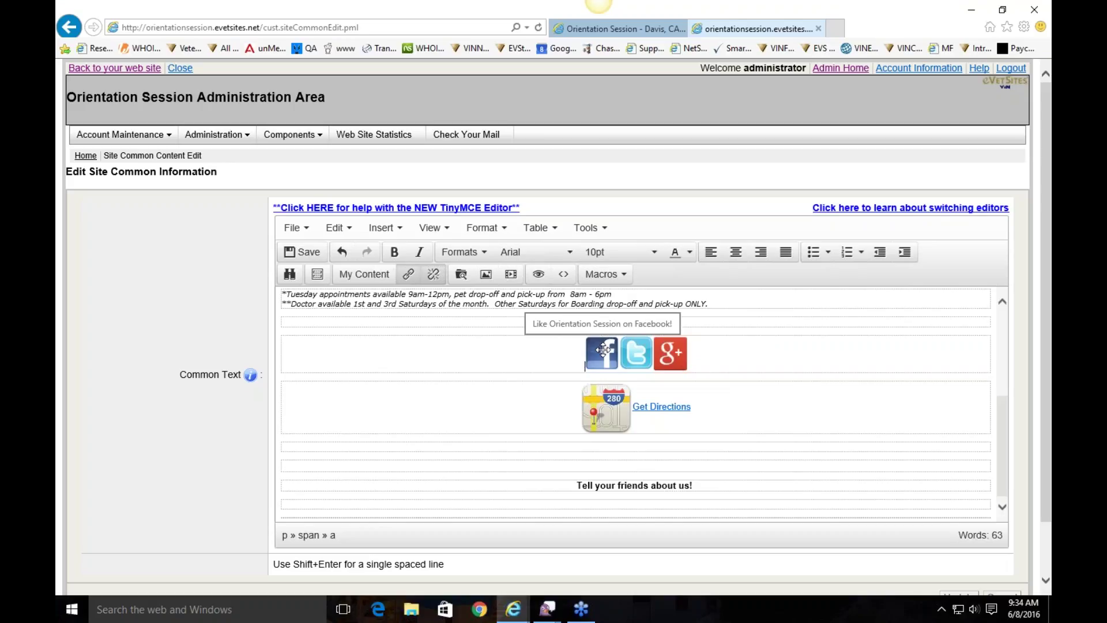
pyautogui.click(604, 350)
pyautogui.click(465, 340)
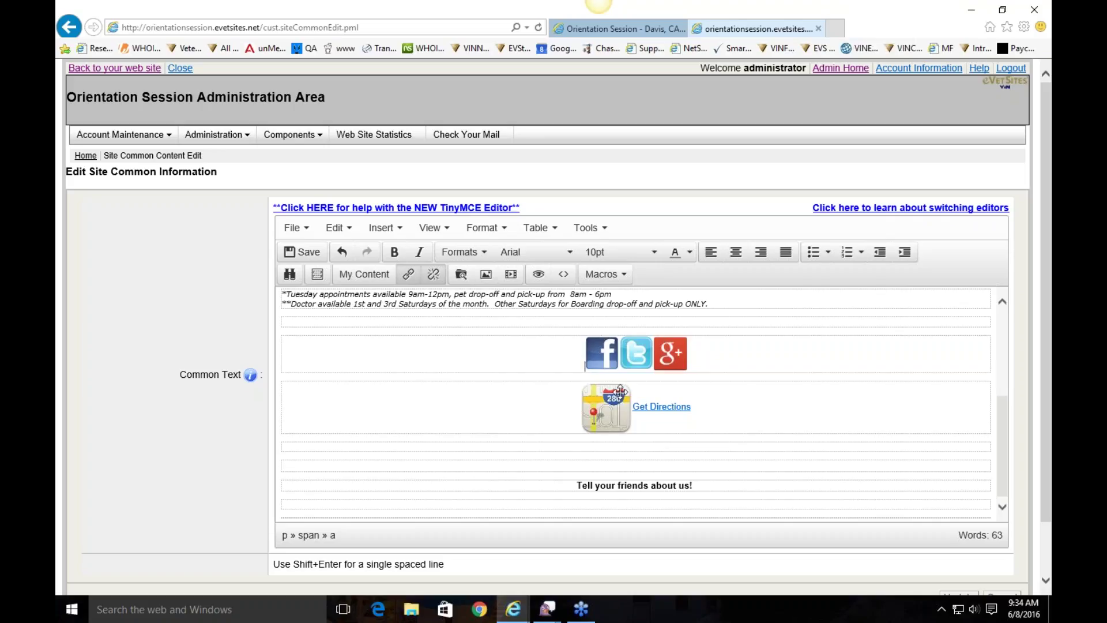
# Open the Twitter icon's image settings and browse the file manager to the imagebank / eVetSites / Icons folder.
pyautogui.click(639, 369)
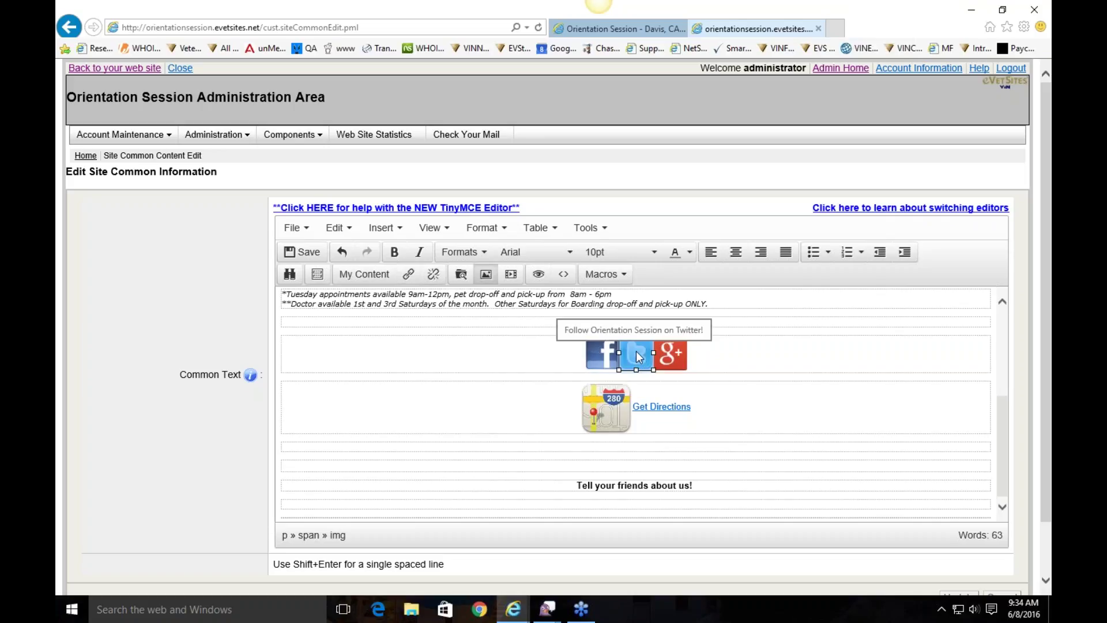
pyautogui.rightClick(637, 352)
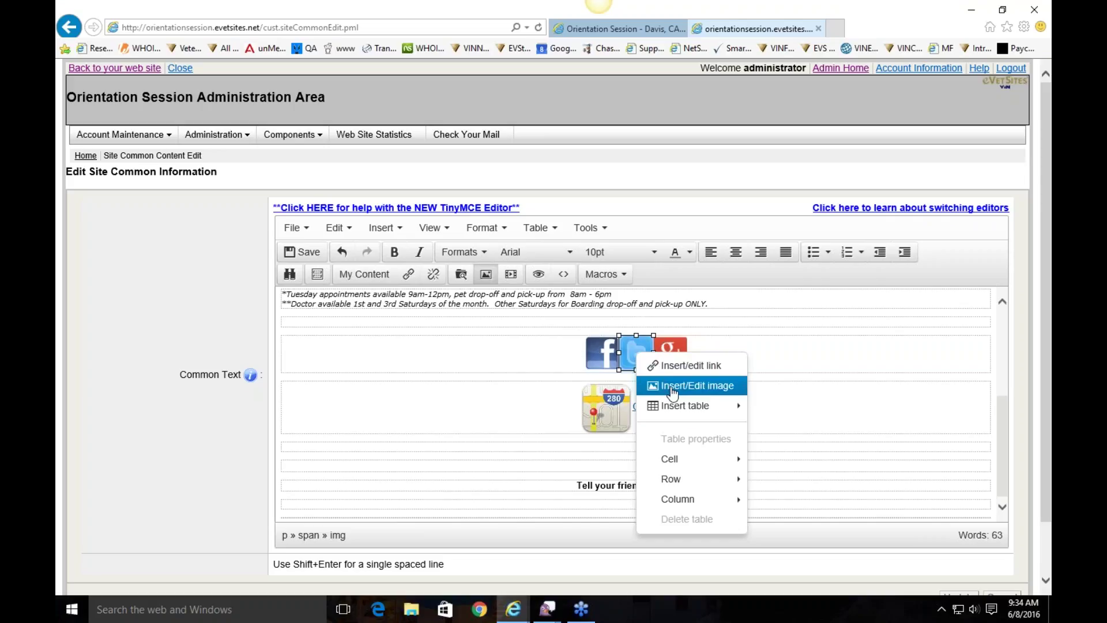
pyautogui.click(673, 394)
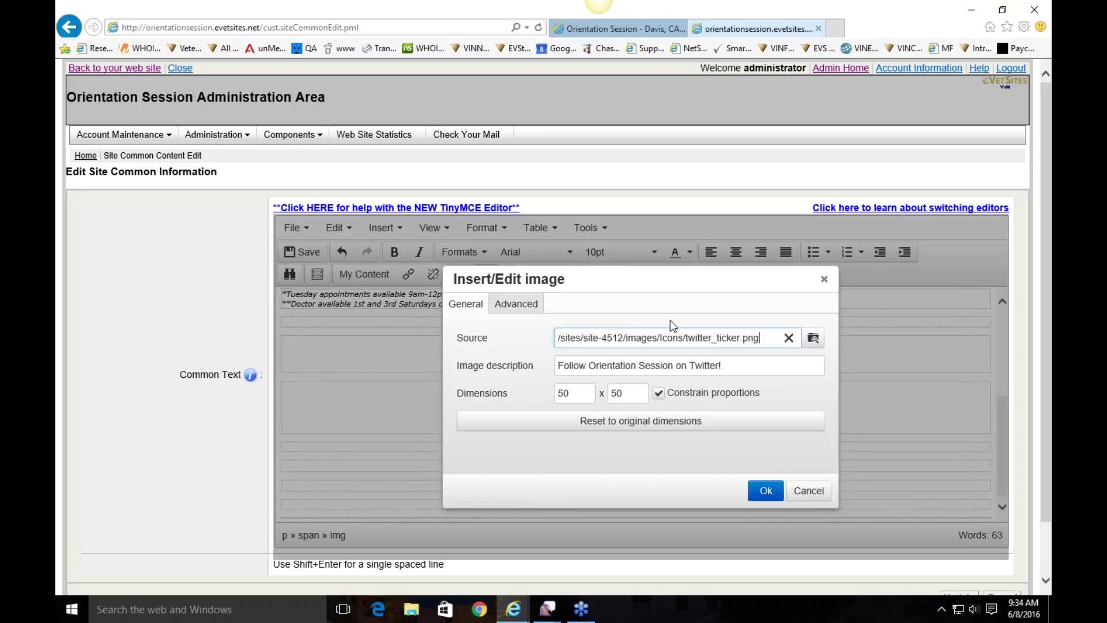
pyautogui.click(813, 339)
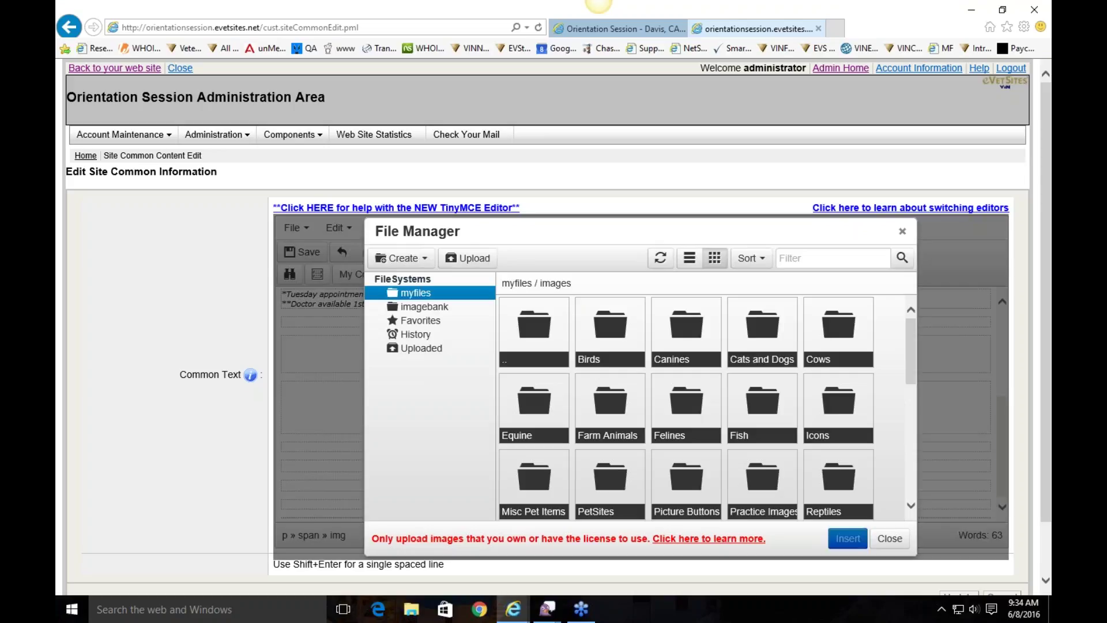
pyautogui.click(448, 309)
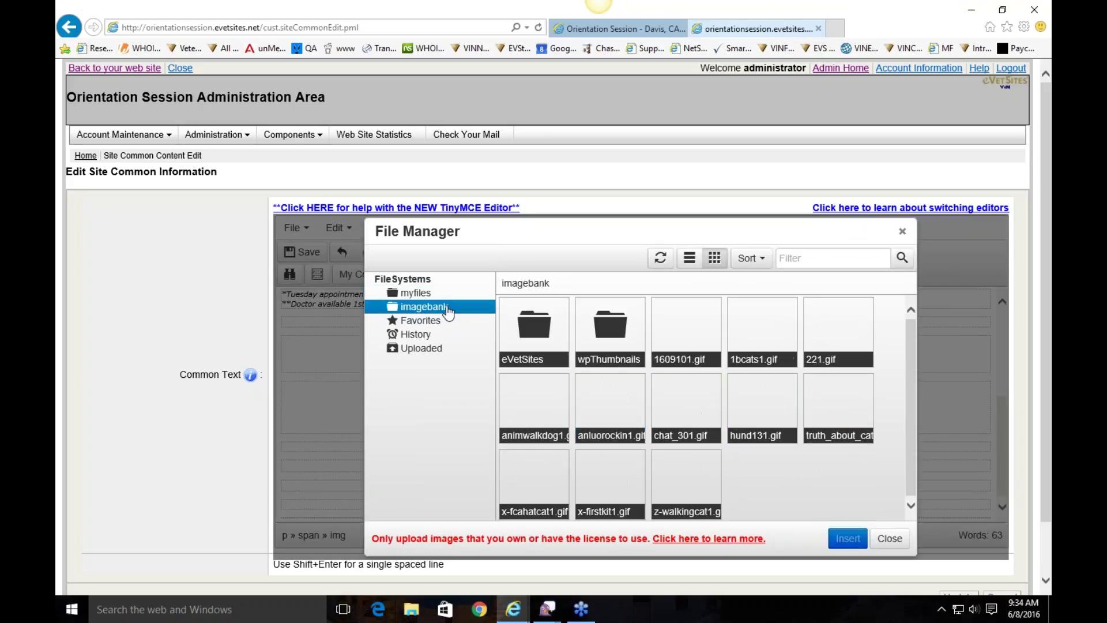
pyautogui.click(544, 334)
pyautogui.scroll(-1, 689, 415)
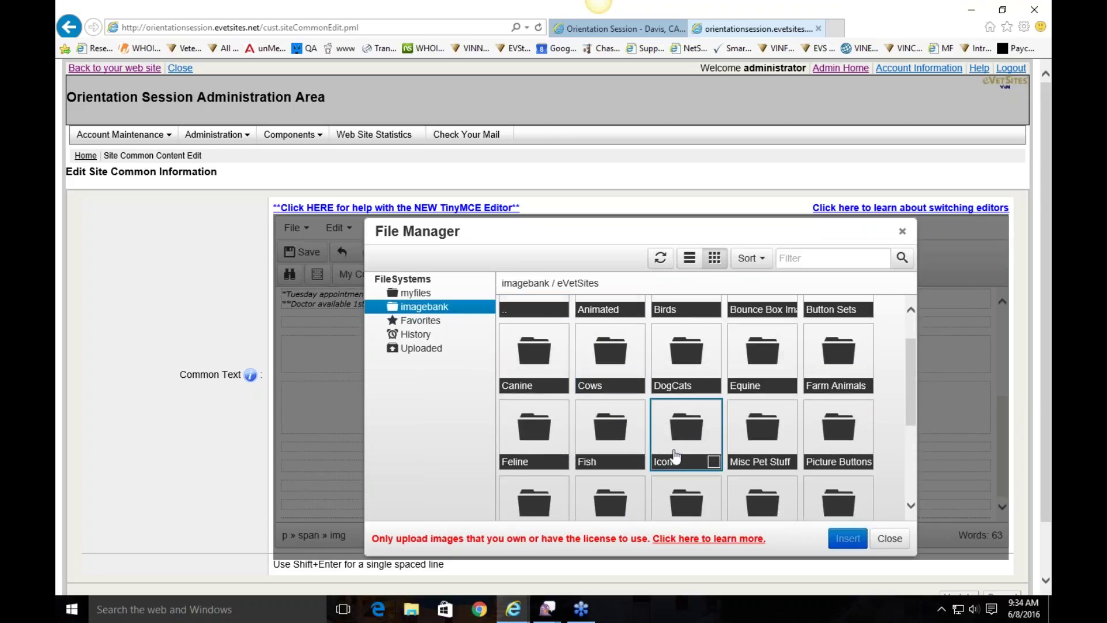
pyautogui.click(694, 449)
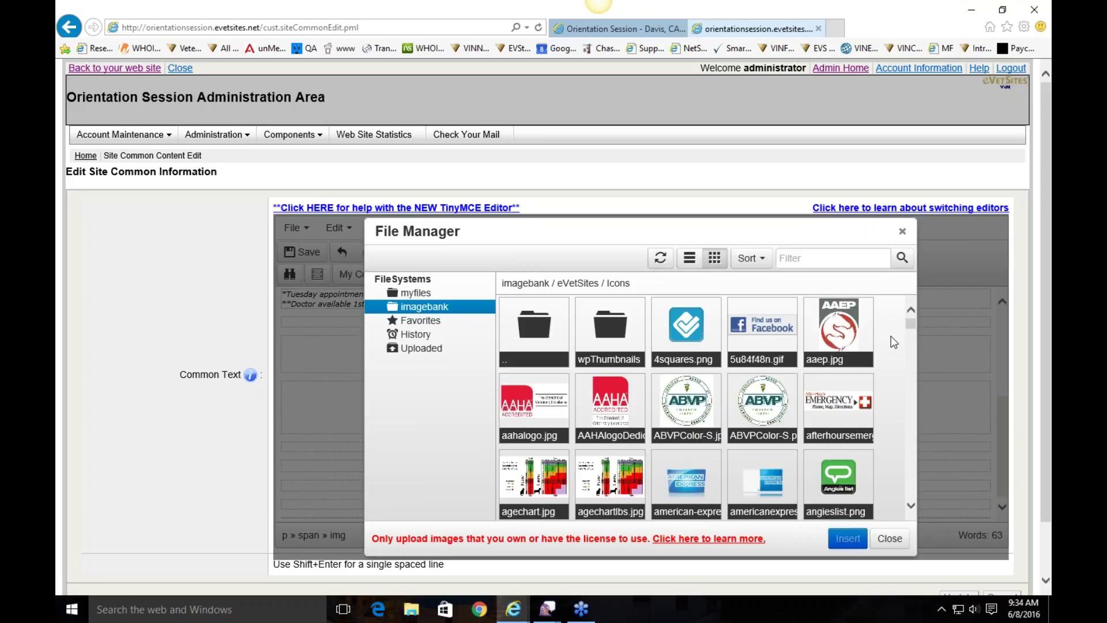
# Find twitterpaw.png in the Icons folder and replace the Twitter icon with it.
pyautogui.scroll(-1, 883, 373)
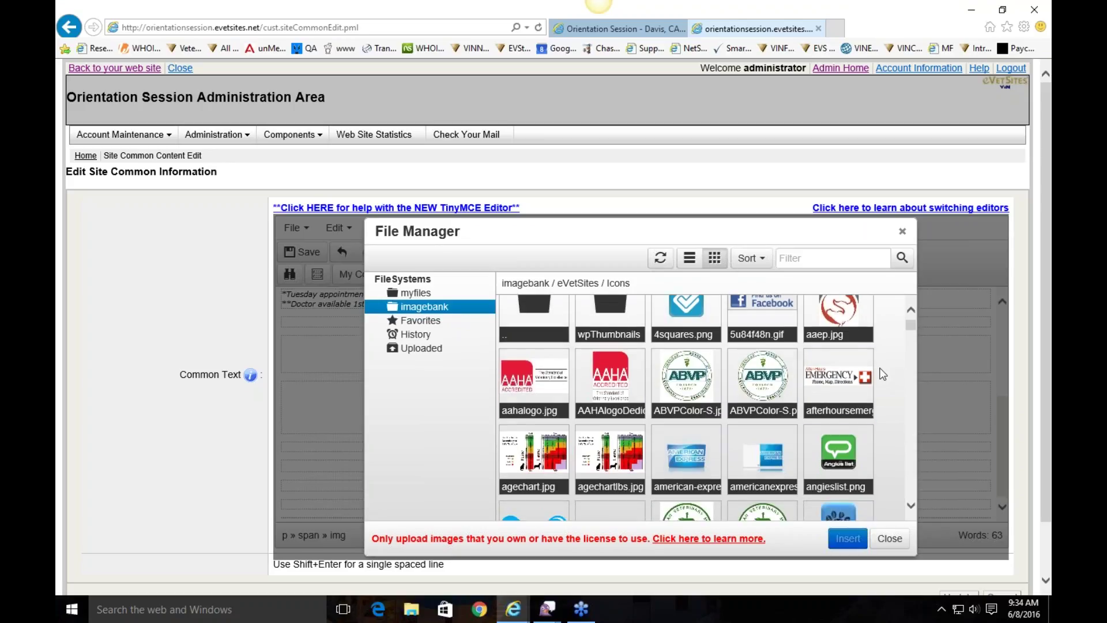
pyautogui.scroll(-2, 898, 387)
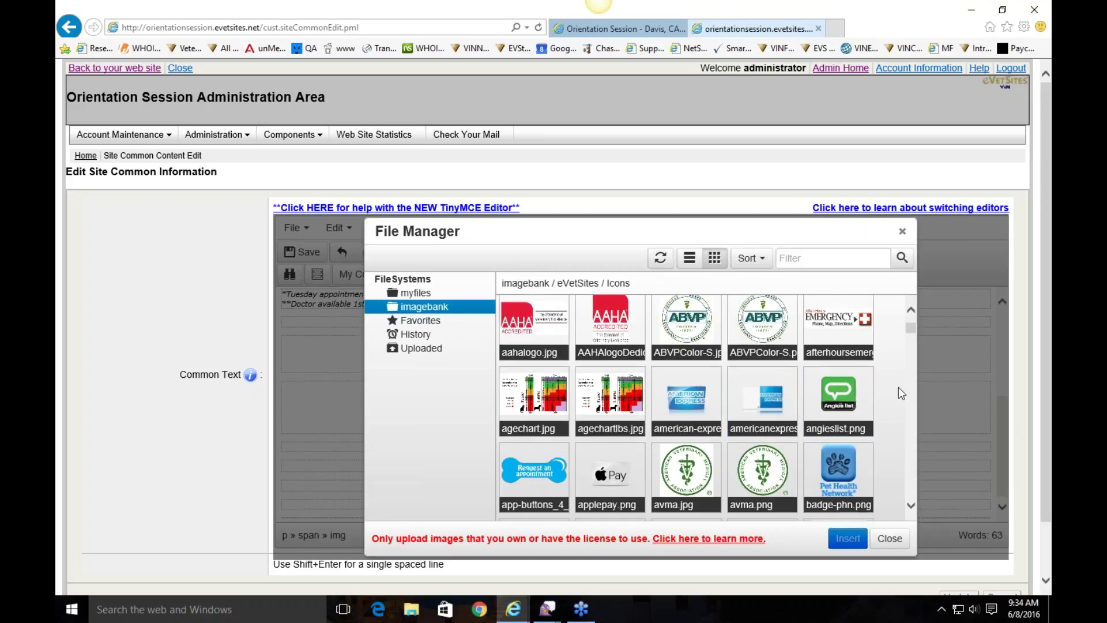
pyautogui.scroll(-5, 887, 406)
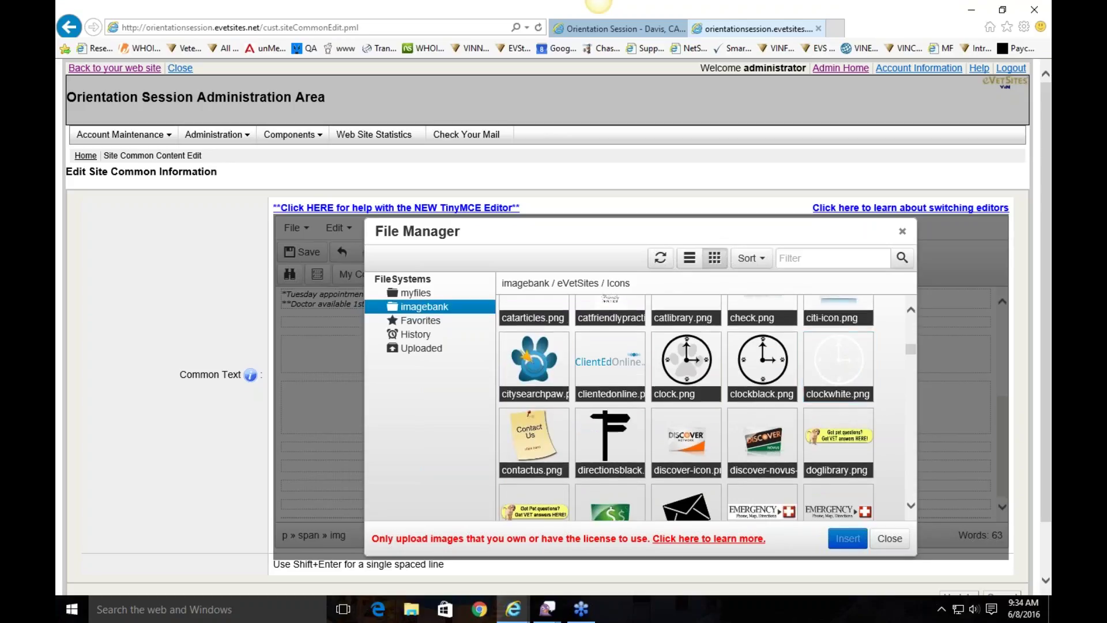
pyautogui.scroll(-4, 877, 392)
pyautogui.scroll(-3, 876, 389)
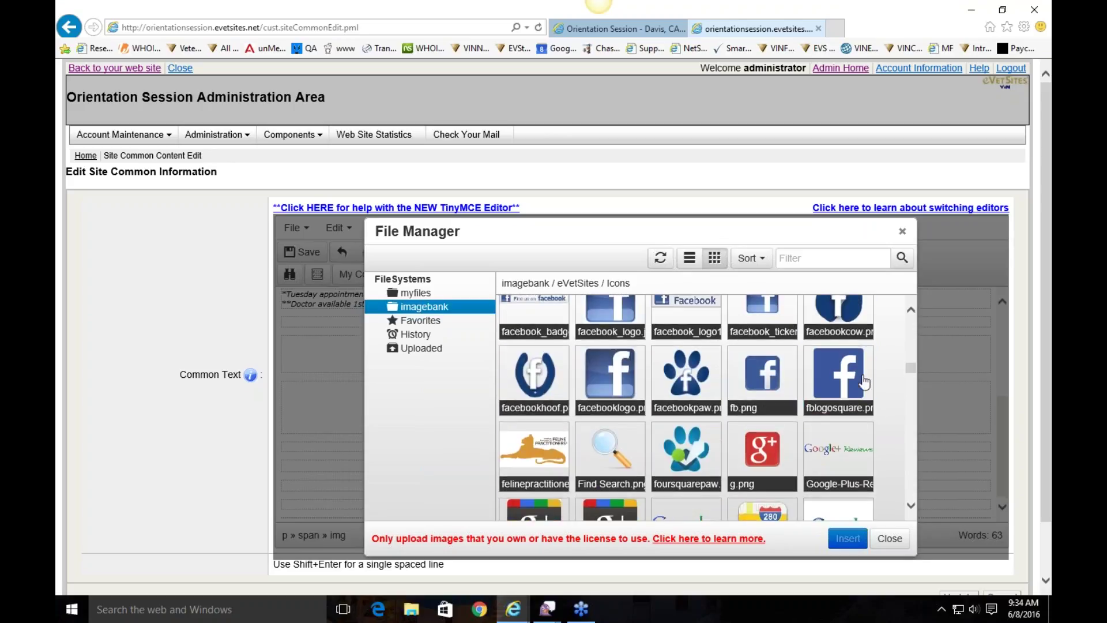
pyautogui.scroll(1, 892, 395)
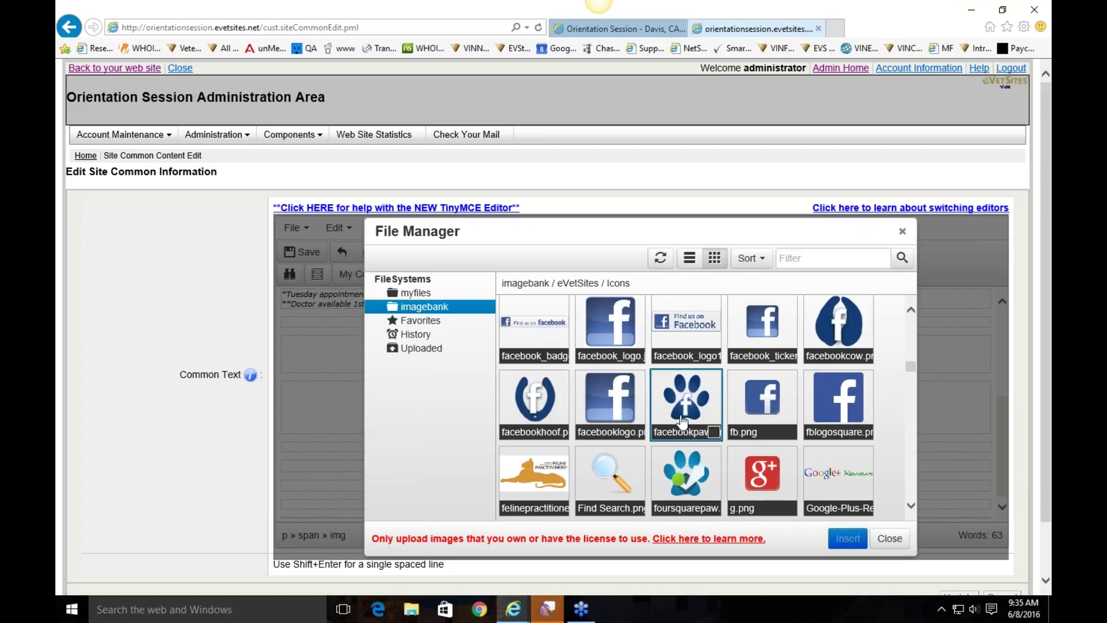
pyautogui.scroll(-5, 882, 413)
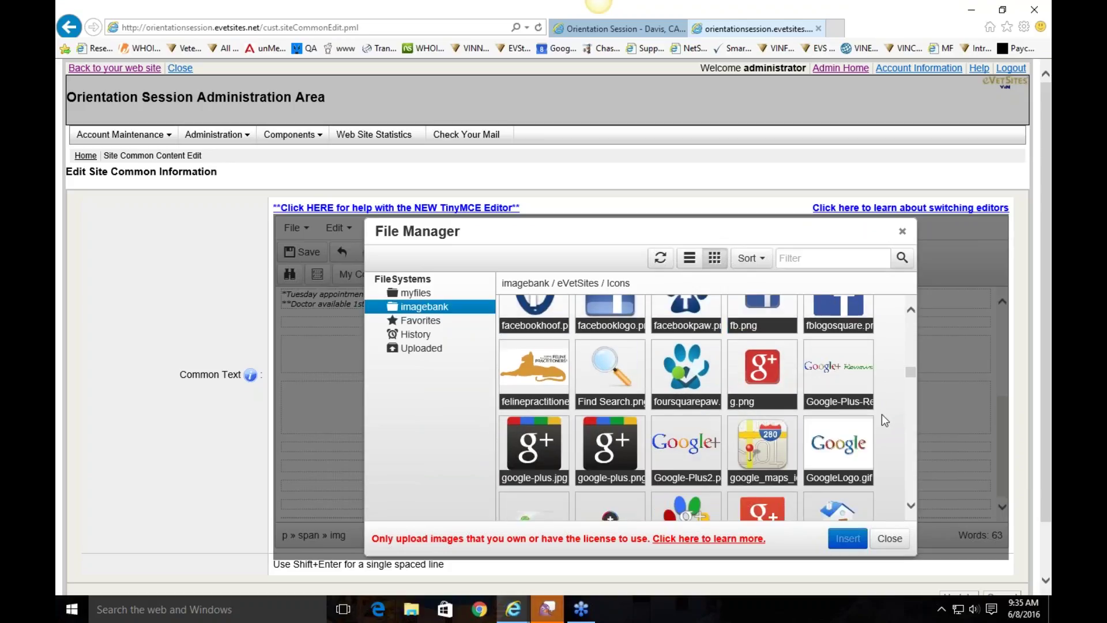
pyautogui.scroll(-6, 881, 414)
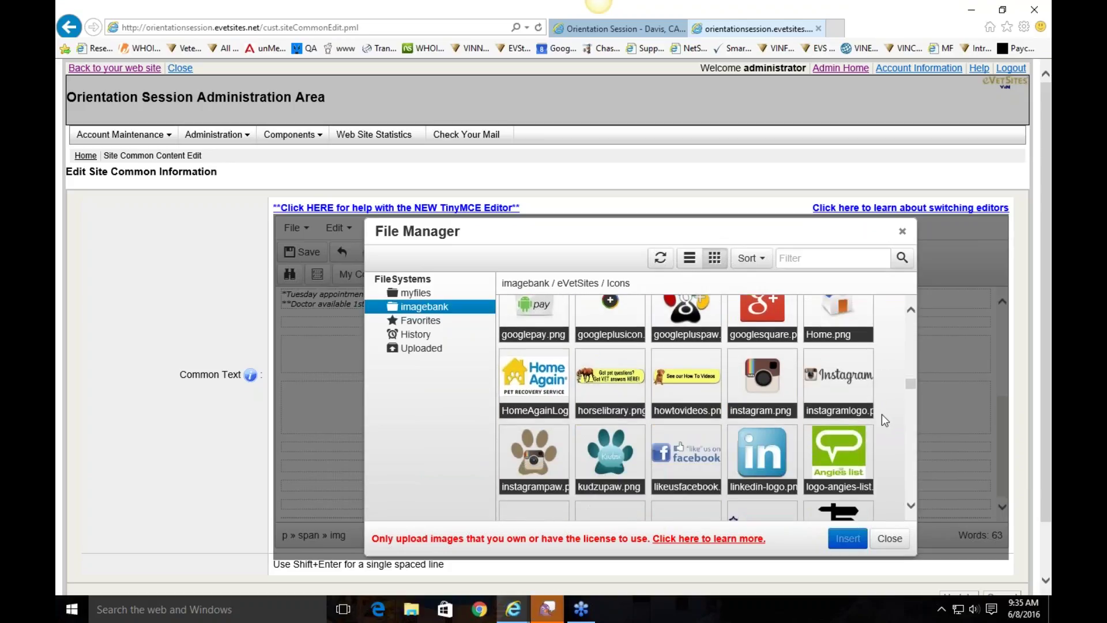
pyautogui.scroll(-5, 881, 414)
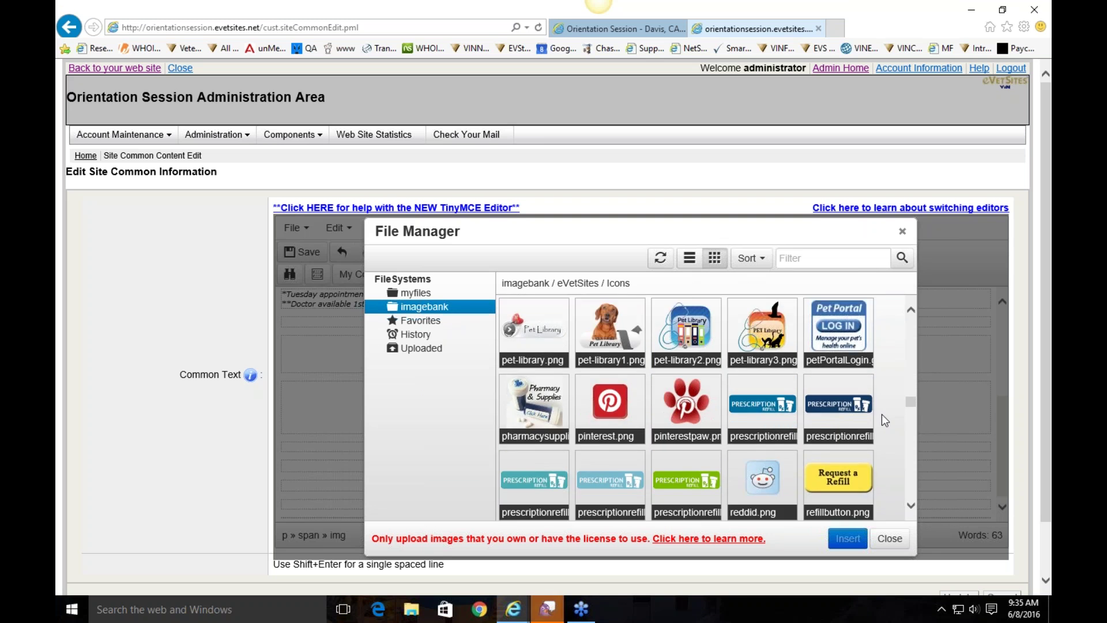
pyautogui.scroll(-3, 881, 414)
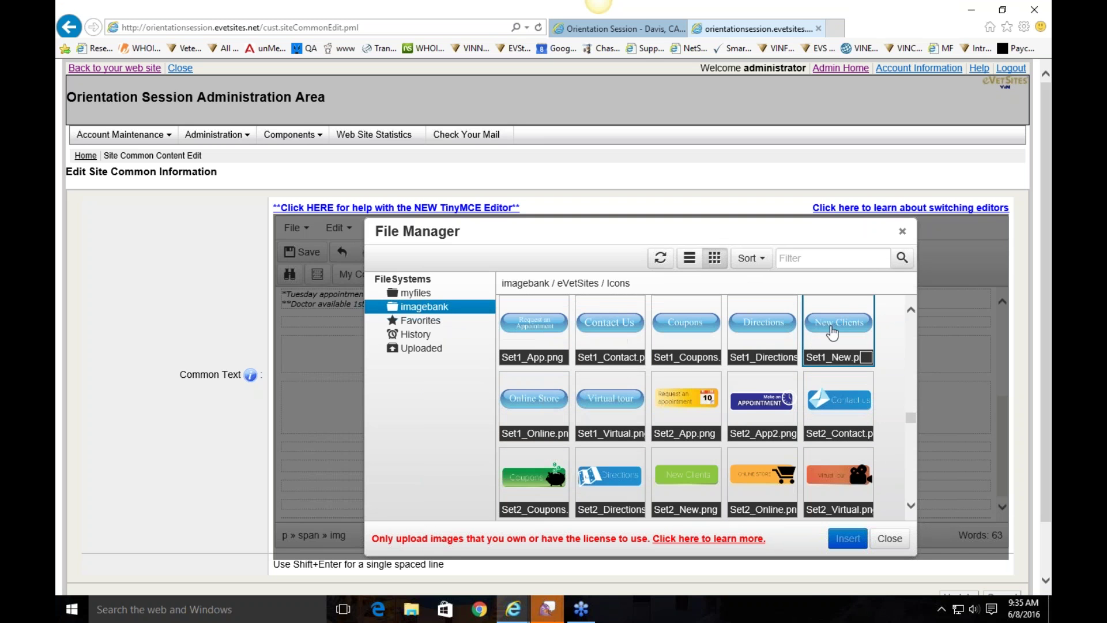
pyautogui.scroll(-4, 865, 378)
pyautogui.scroll(-8, 899, 427)
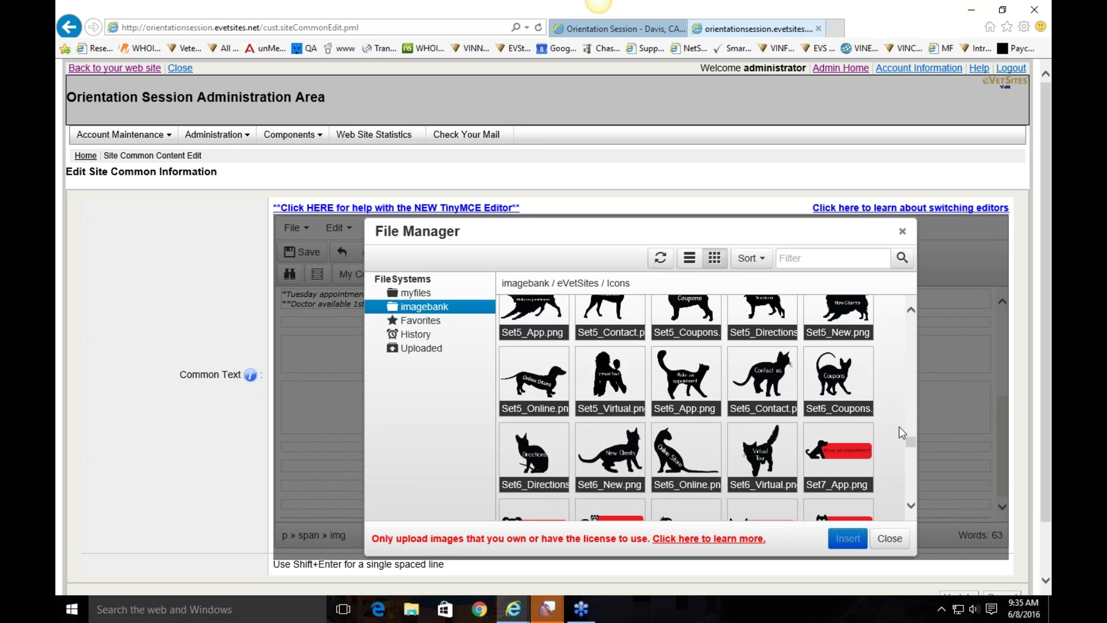
pyautogui.scroll(-8, 898, 431)
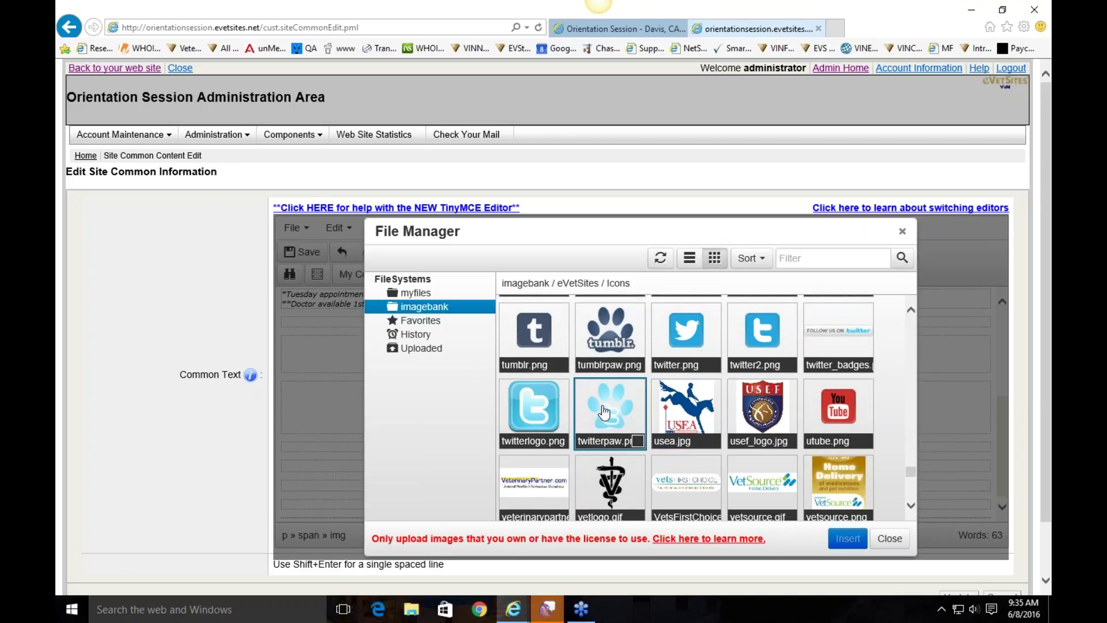
pyautogui.doubleClick(604, 412)
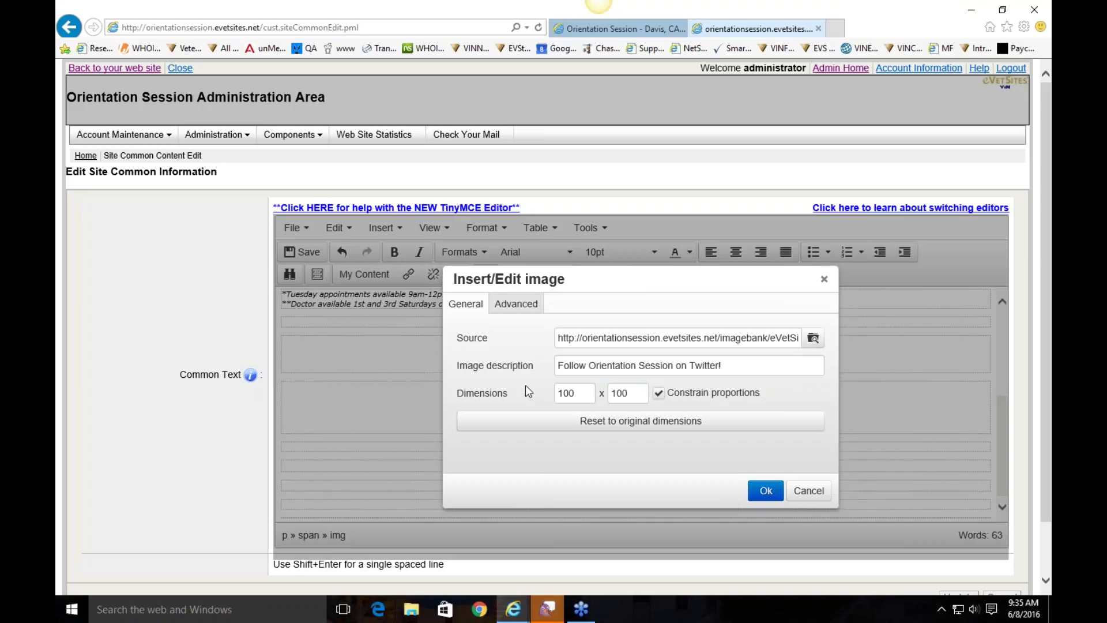
pyautogui.click(766, 490)
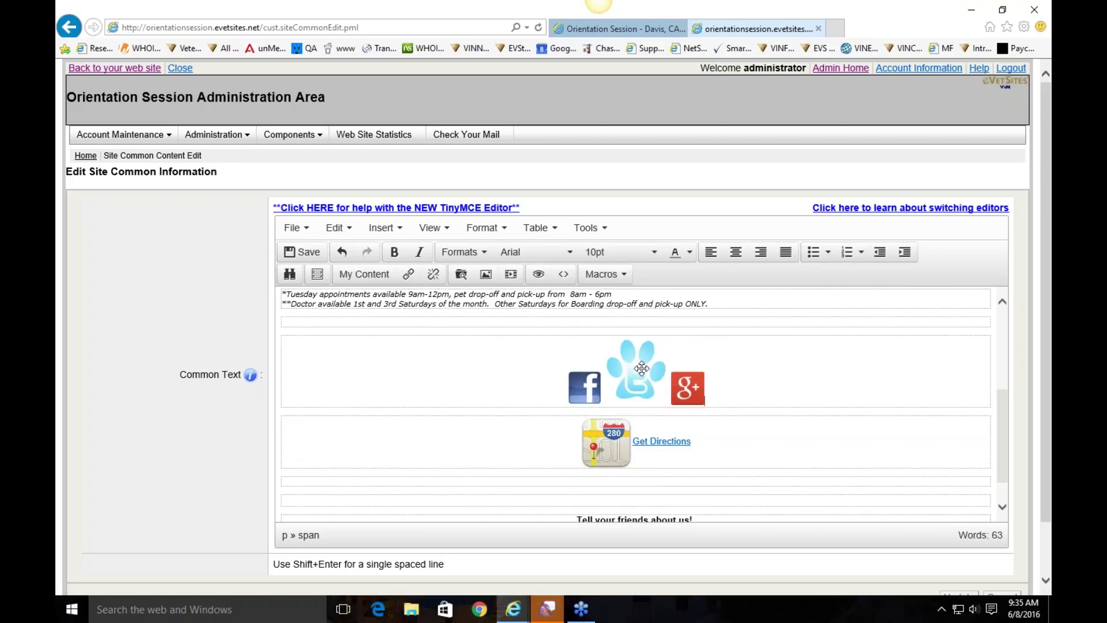
# Resize the Twitter paw icon to a width of 50 with its proportions constrained.
pyautogui.doubleClick(642, 386)
pyautogui.press('Tab')
pyautogui.press('Tab')
pyautogui.write('50')
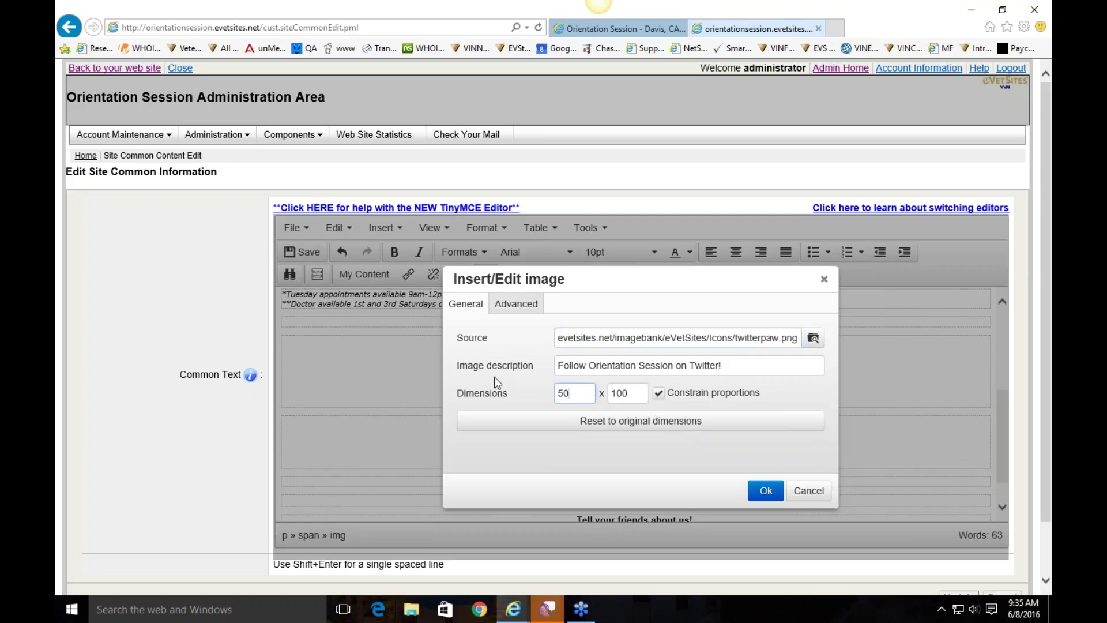
pyautogui.press('Tab')
pyautogui.click(766, 490)
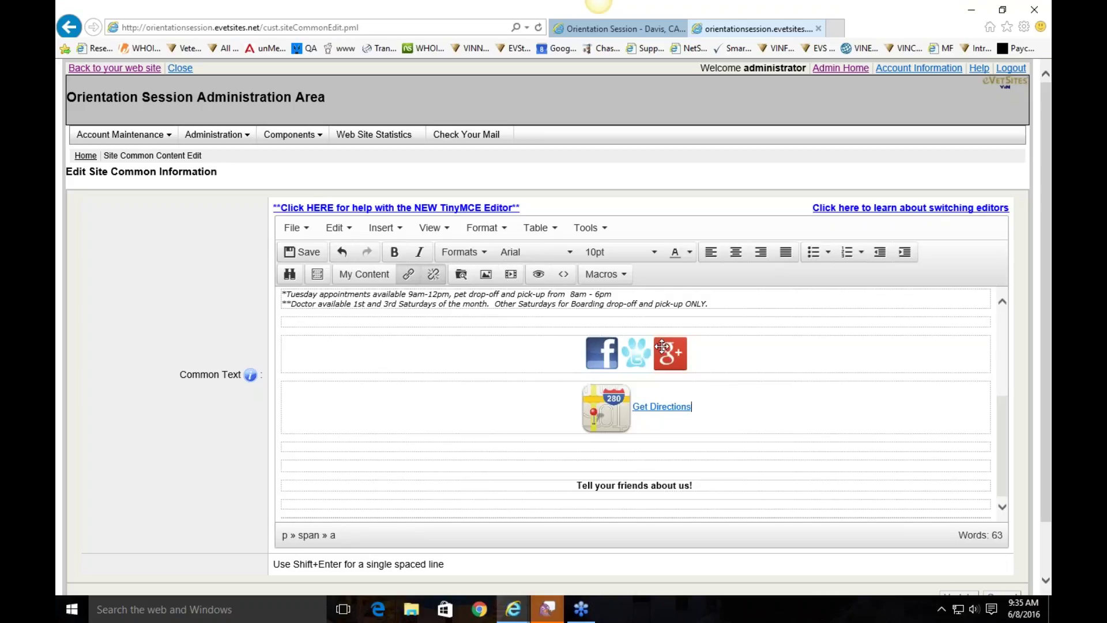
pyautogui.click(800, 369)
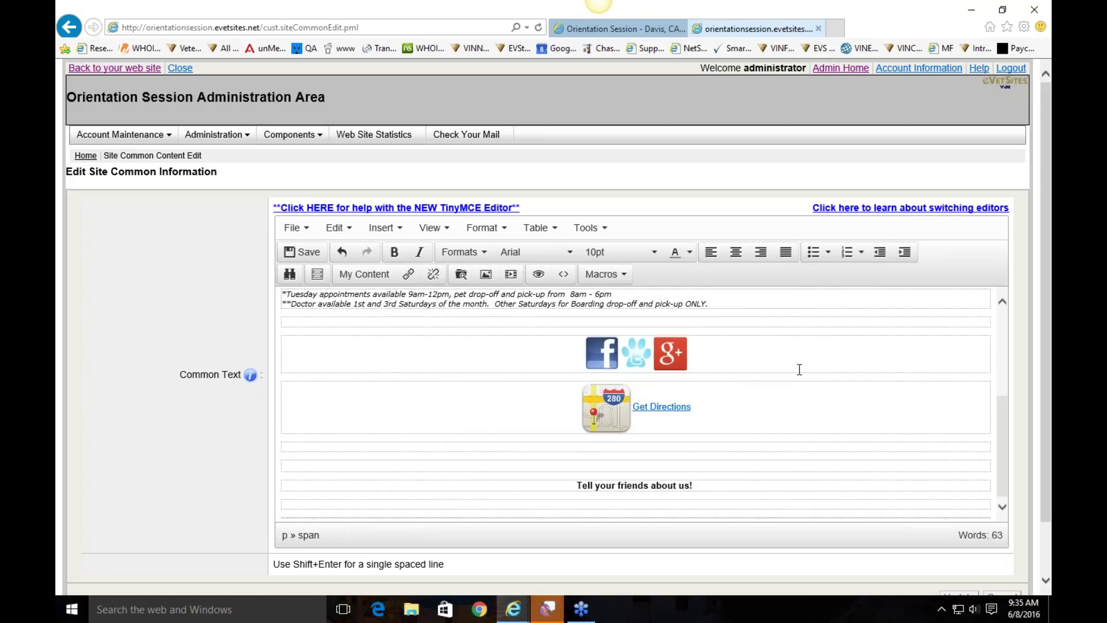
# Update the site common content and return to the website.
pyautogui.scroll(-2, 900, 496)
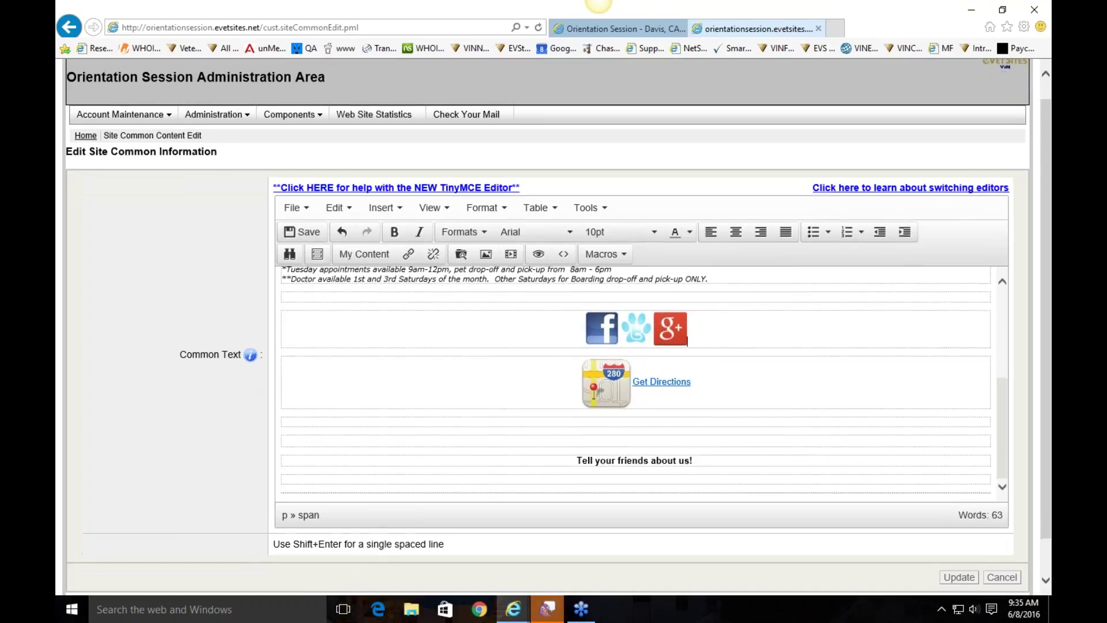
pyautogui.click(959, 573)
pyautogui.click(131, 69)
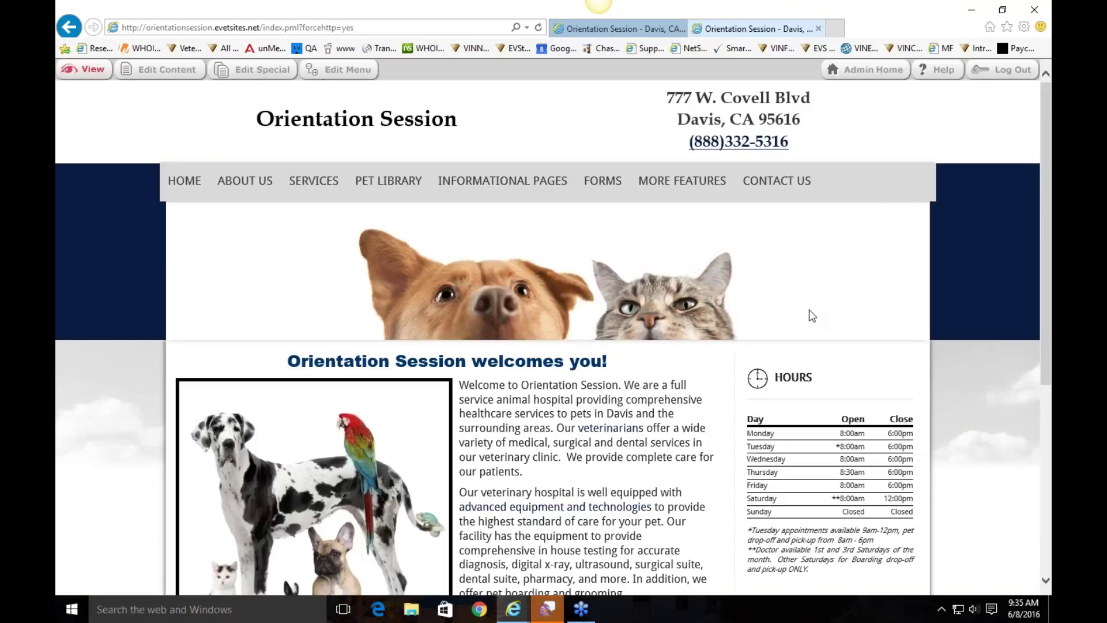
# Look over the home page's welcome text, sidebar social media icons and footer.
pyautogui.scroll(-4, 604, 481)
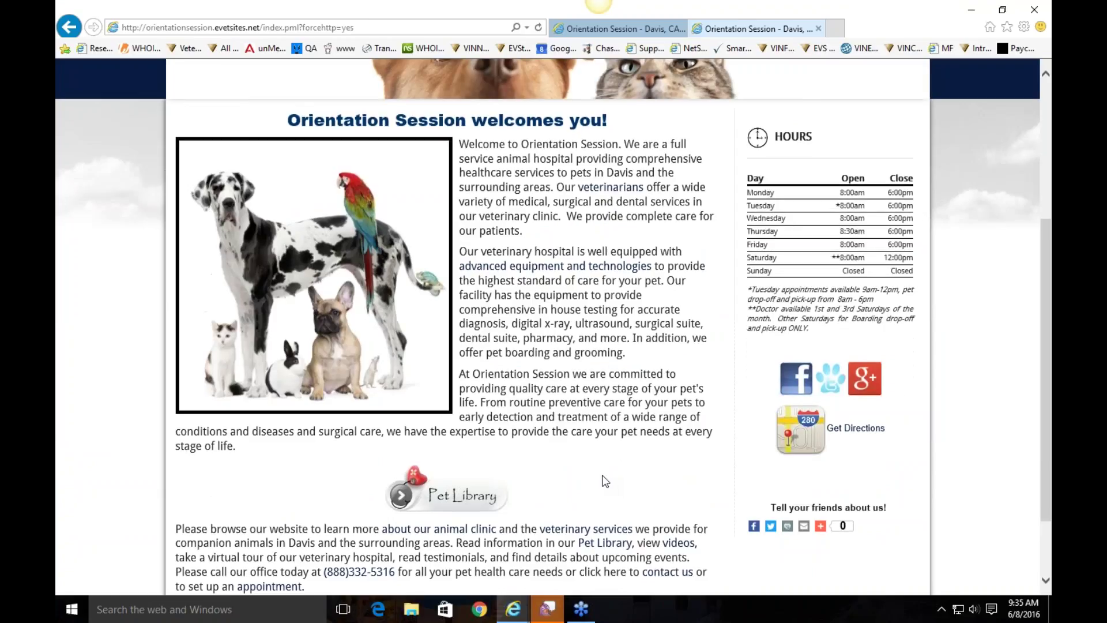
pyautogui.scroll(-2, 603, 481)
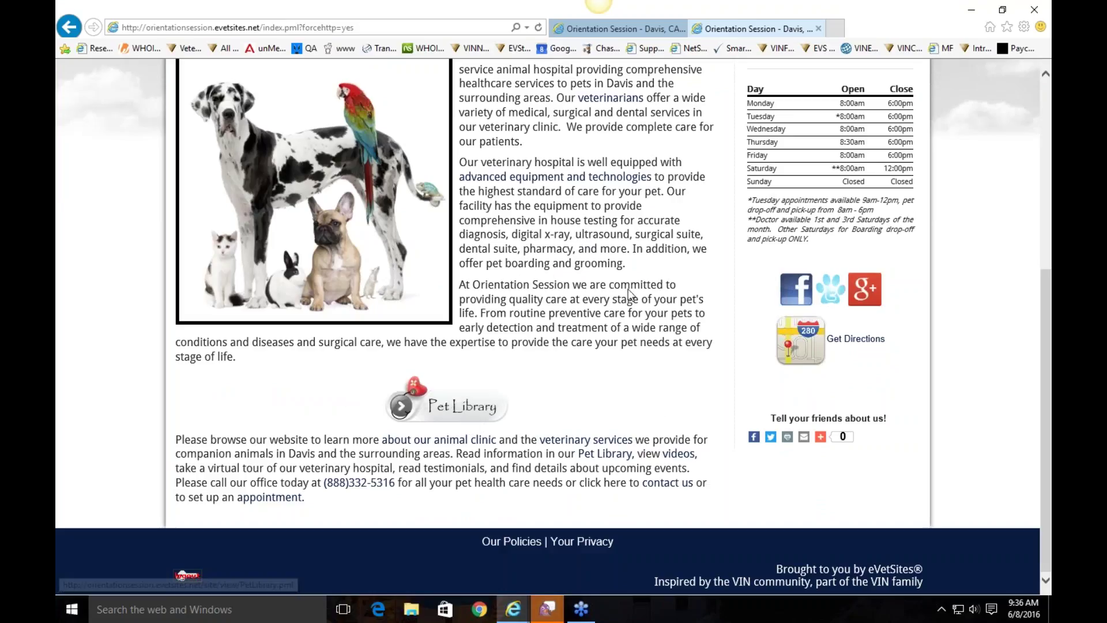
pyautogui.scroll(6, 621, 276)
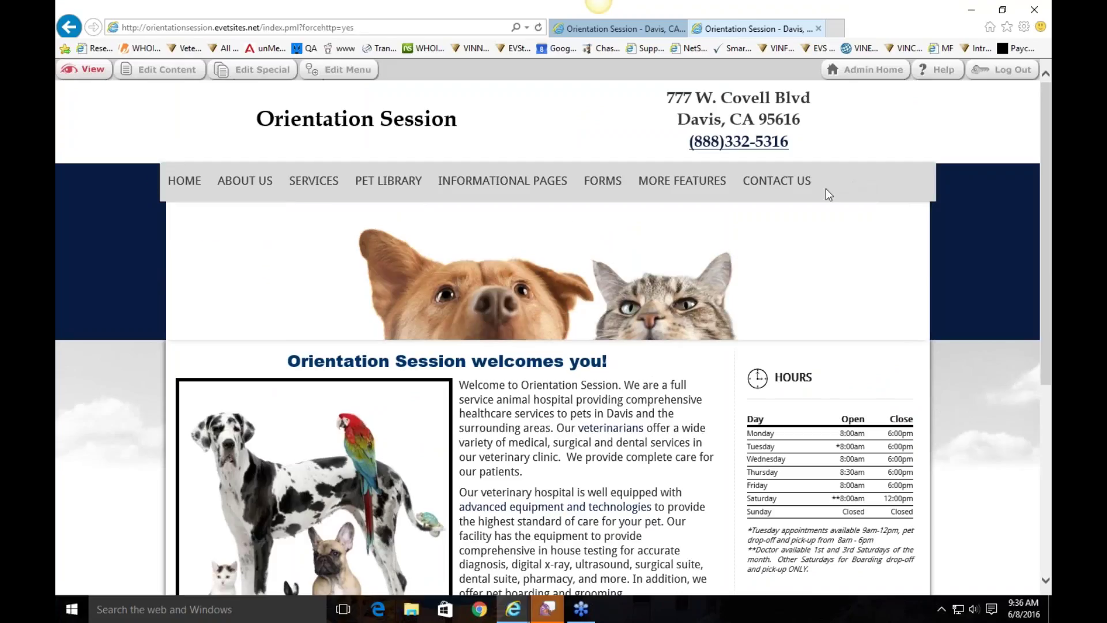
# Open the site menu editor and add a new sub level page under About Us.
pyautogui.moveTo(229, 185)
pyautogui.click(348, 72)
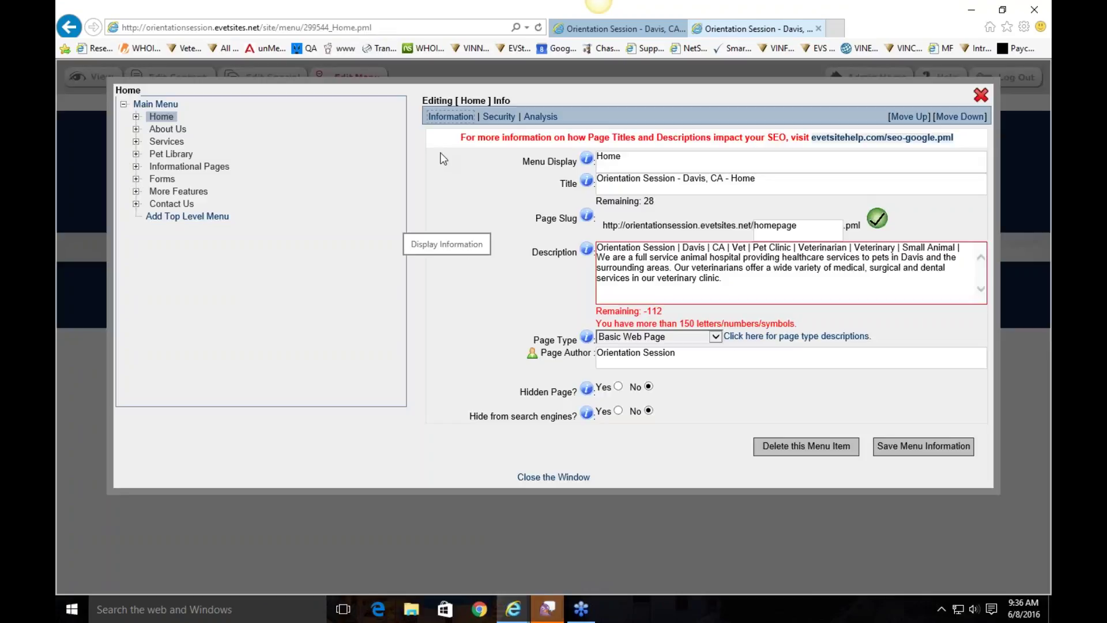
pyautogui.click(136, 128)
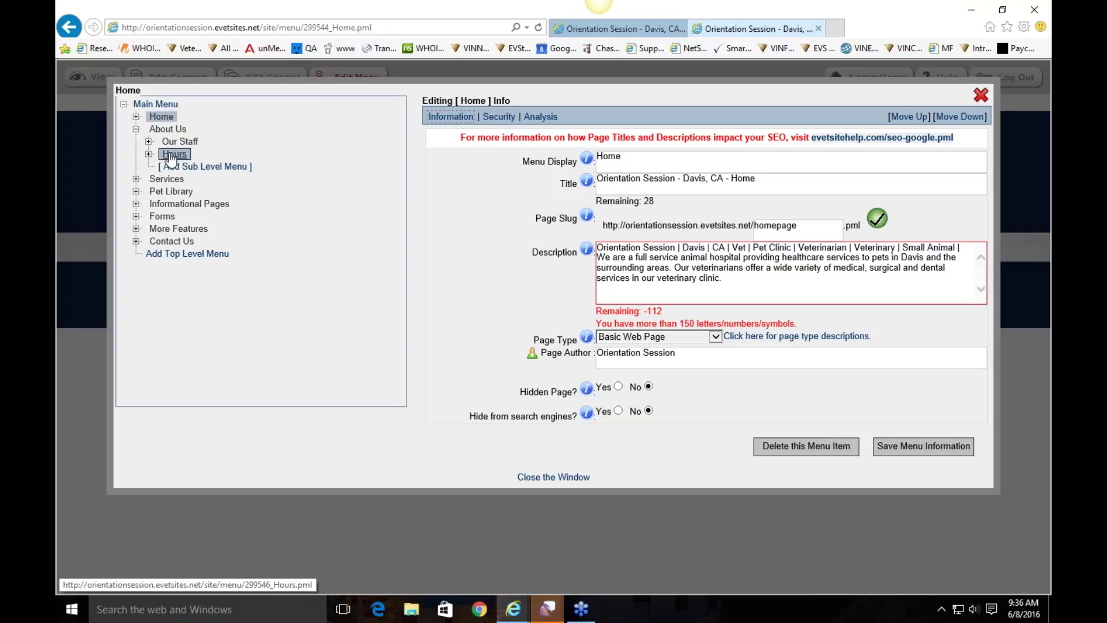
pyautogui.click(136, 129)
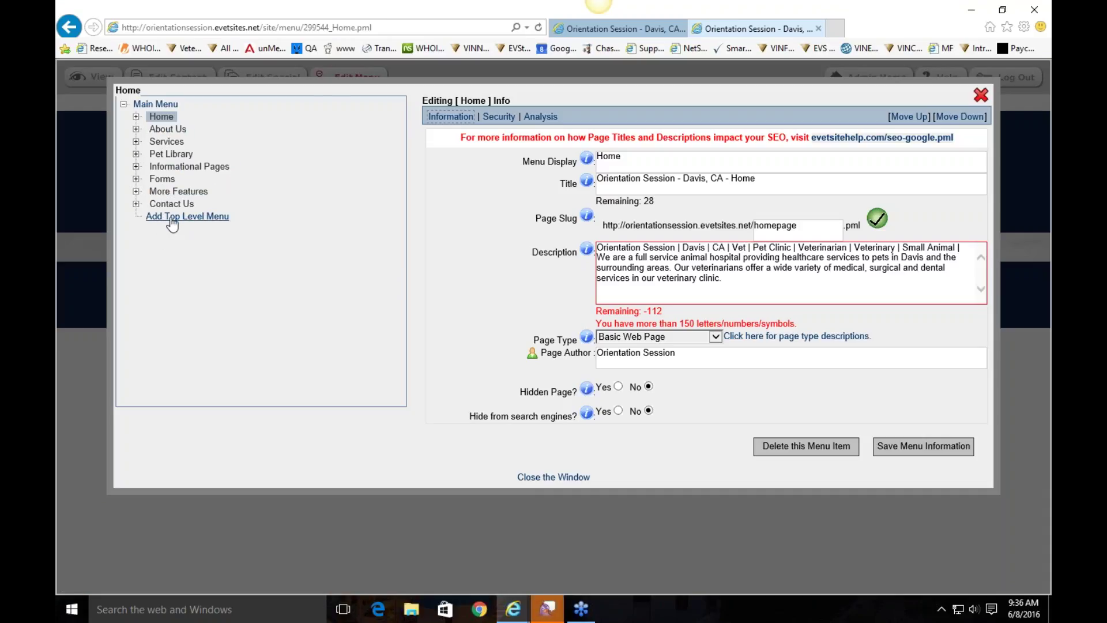
pyautogui.click(136, 130)
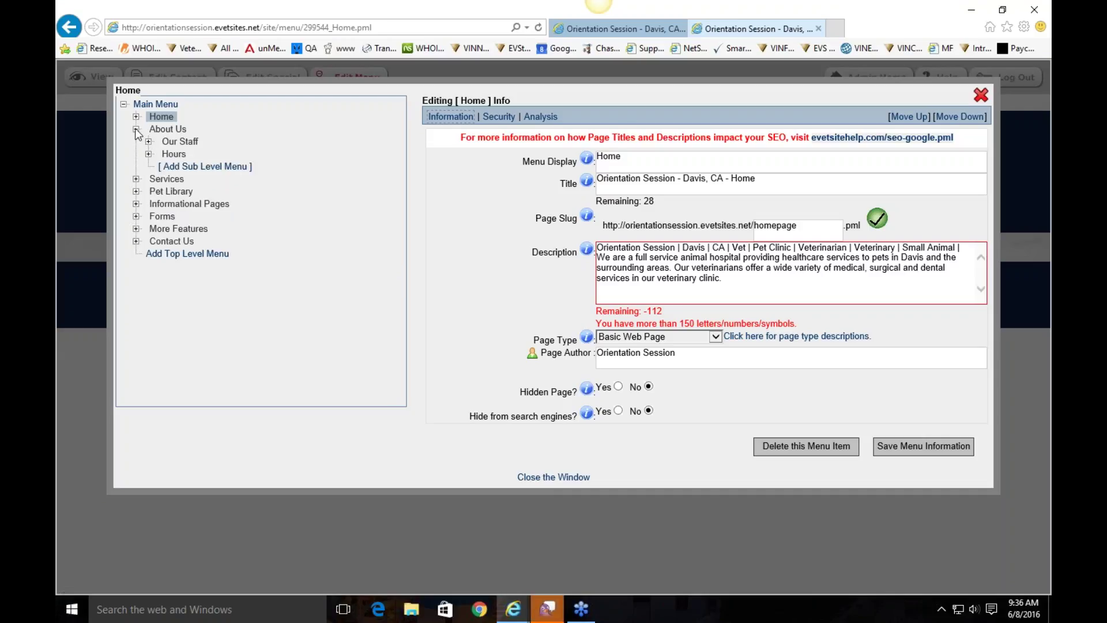
pyautogui.click(183, 170)
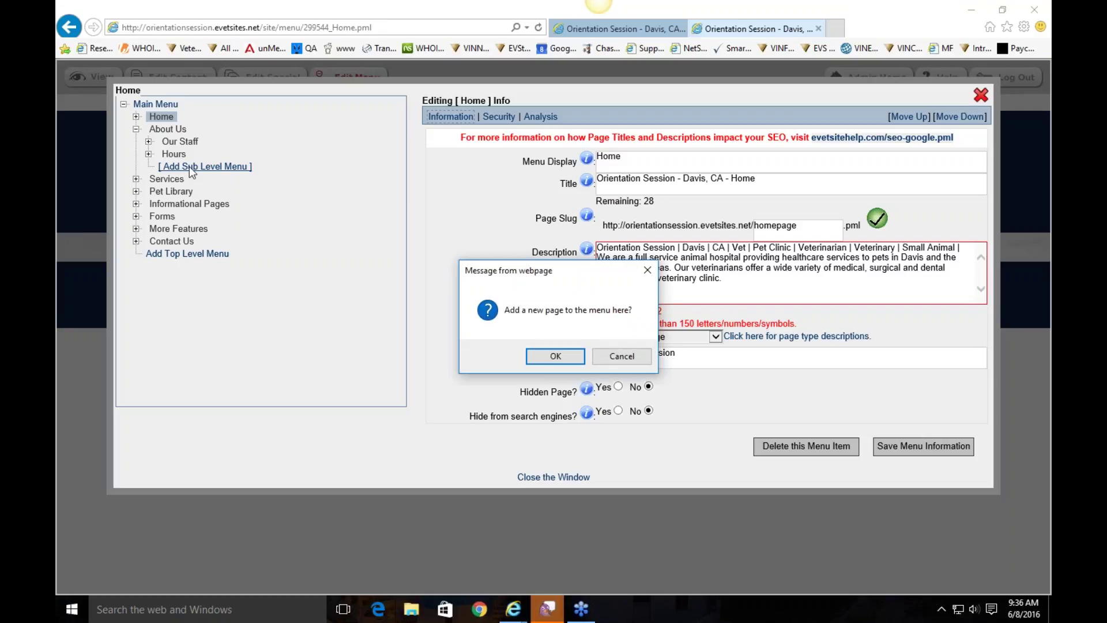
pyautogui.click(555, 359)
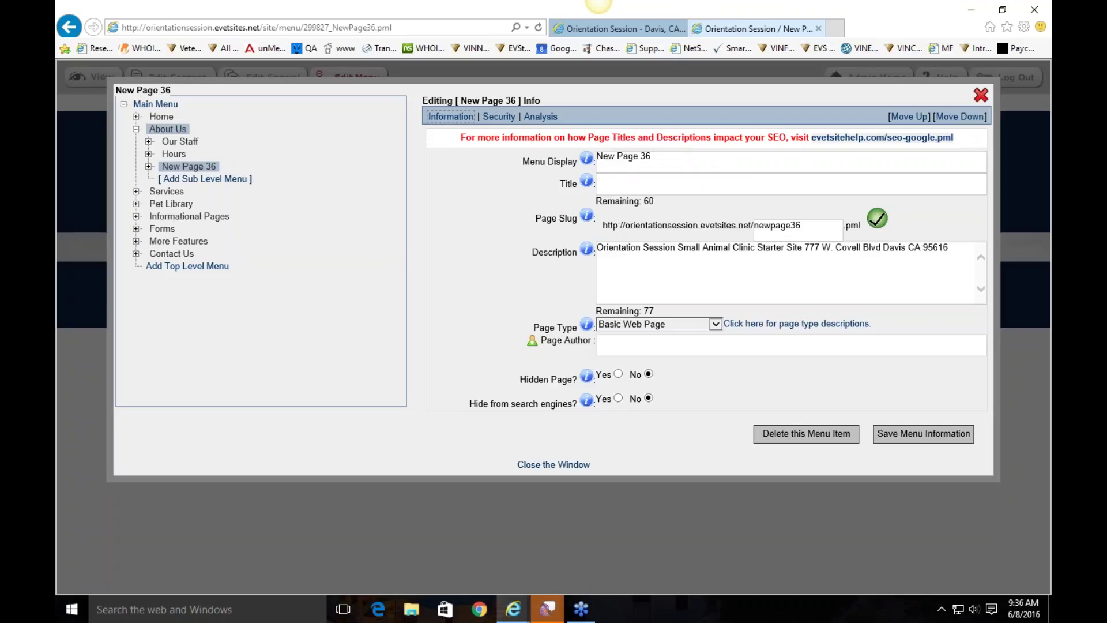
# Set the new page's menu display and title to "Clinic pets", keeping the existing page slug suggestion and description.
pyautogui.moveTo(664, 160); pyautogui.dragTo(537, 150)
pyautogui.write('Clinic pets')
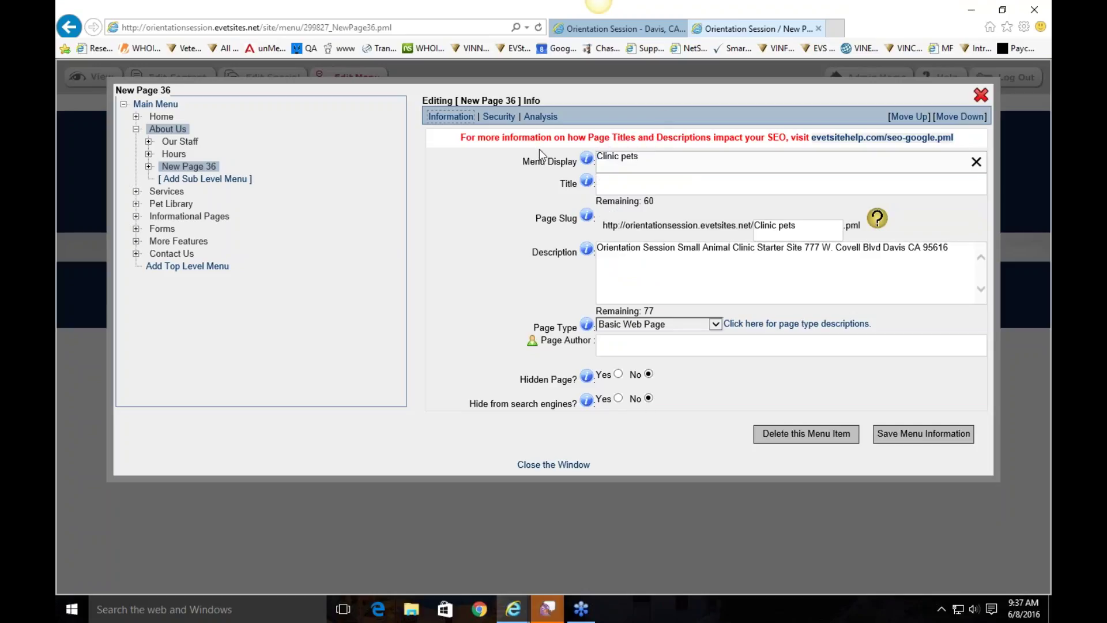
pyautogui.press('Tab')
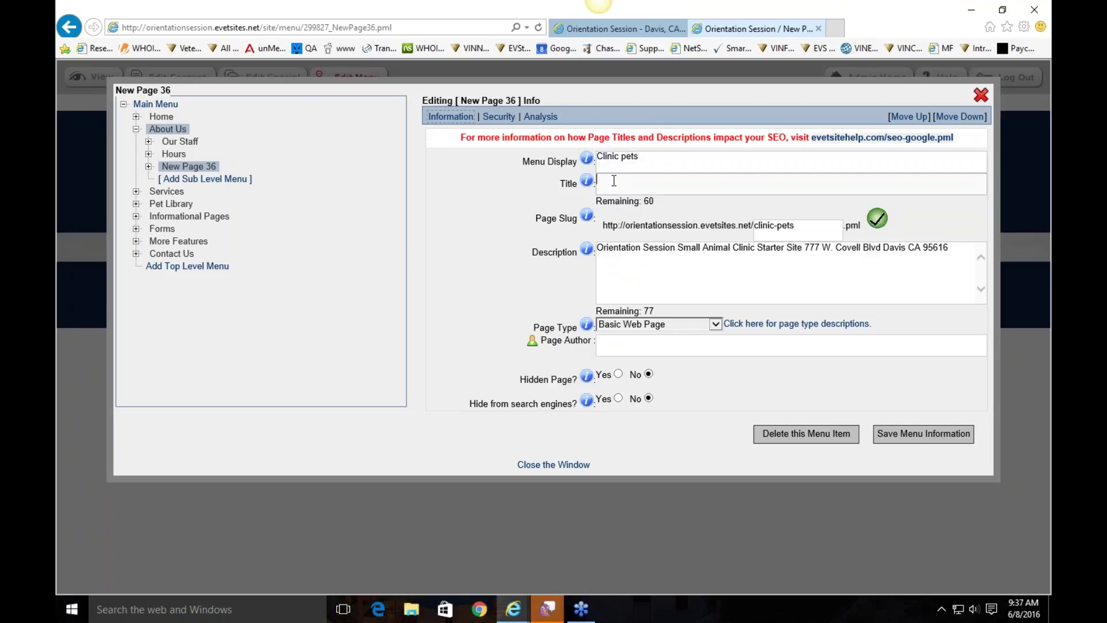
pyautogui.write('Clinic pets')
pyautogui.click(739, 225)
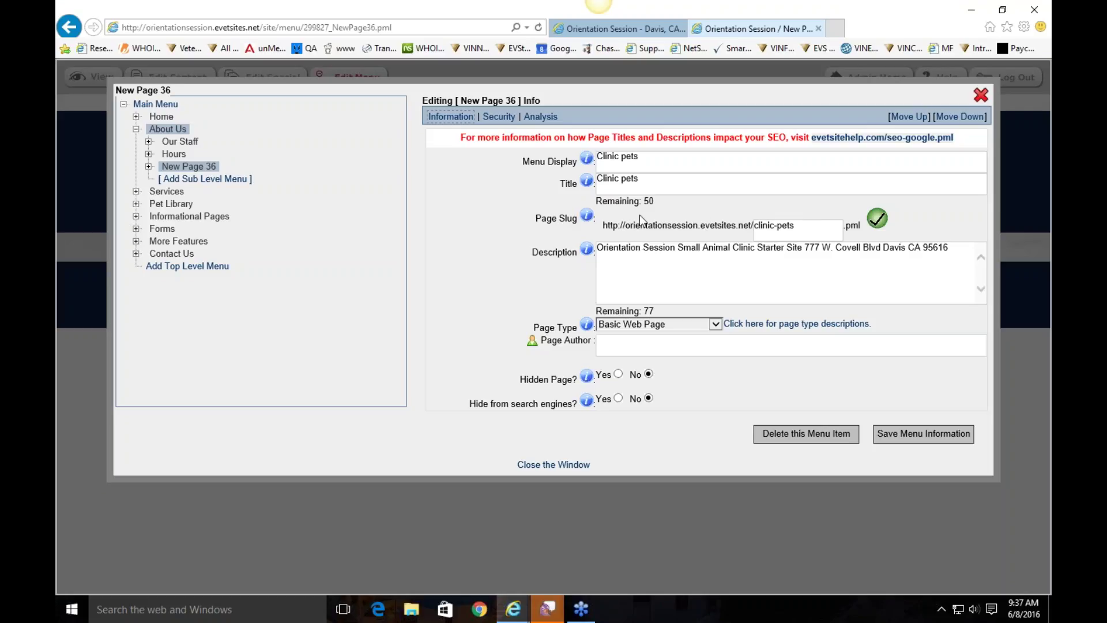
pyautogui.click(623, 247)
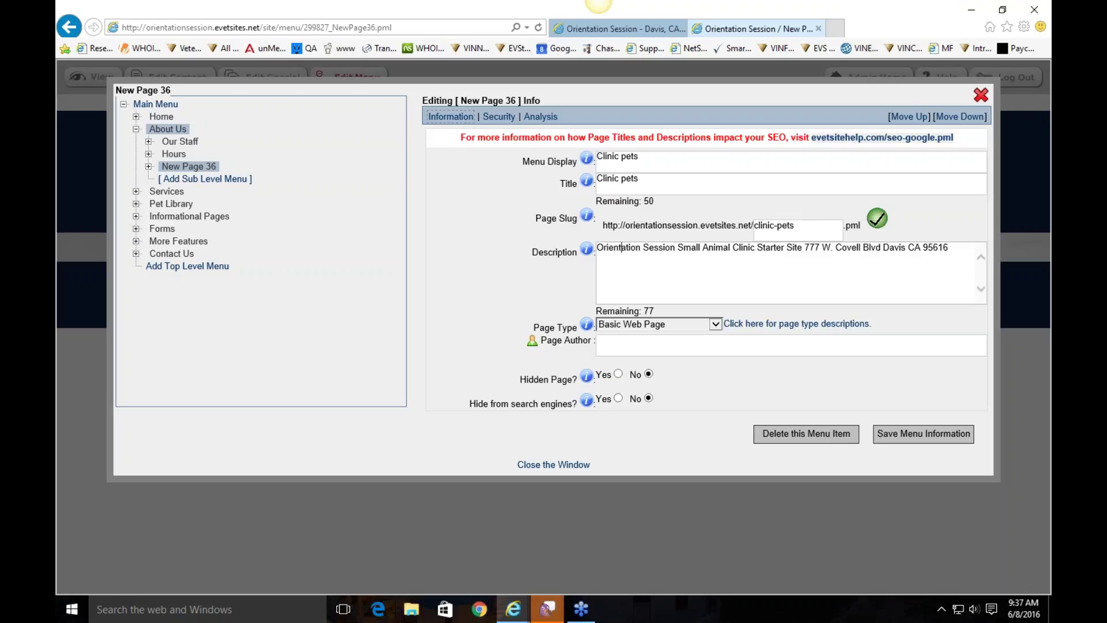
pyautogui.moveTo(968, 247); pyautogui.dragTo(595, 247)
pyautogui.click(682, 280)
# Review the available page types and their descriptions, keeping the new page as a Basic Web Page.
pyautogui.click(645, 326)
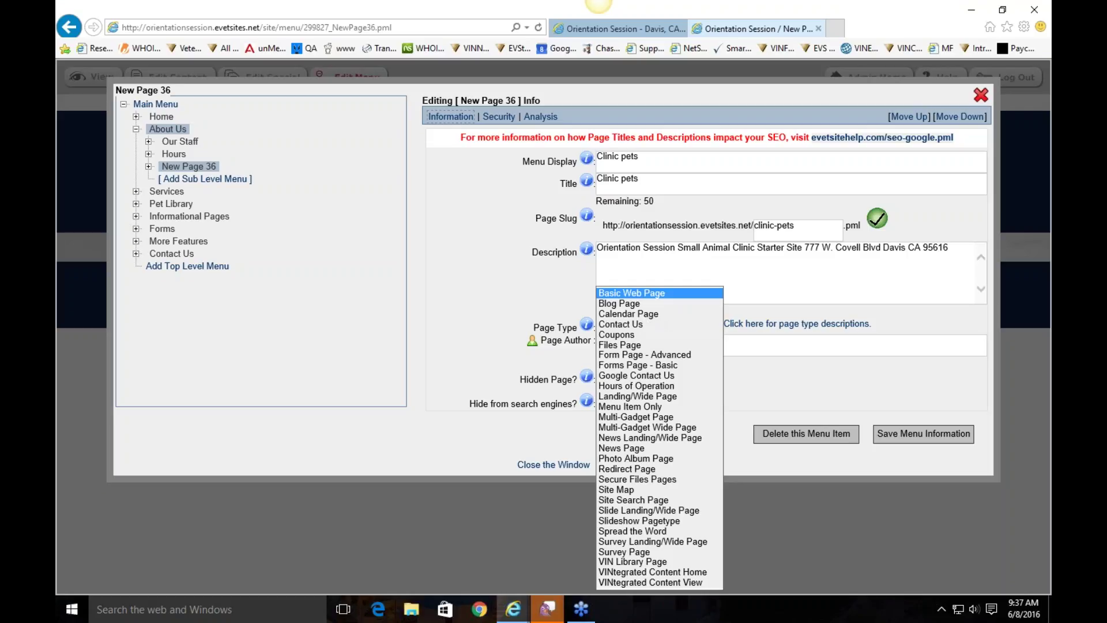
pyautogui.click(558, 312)
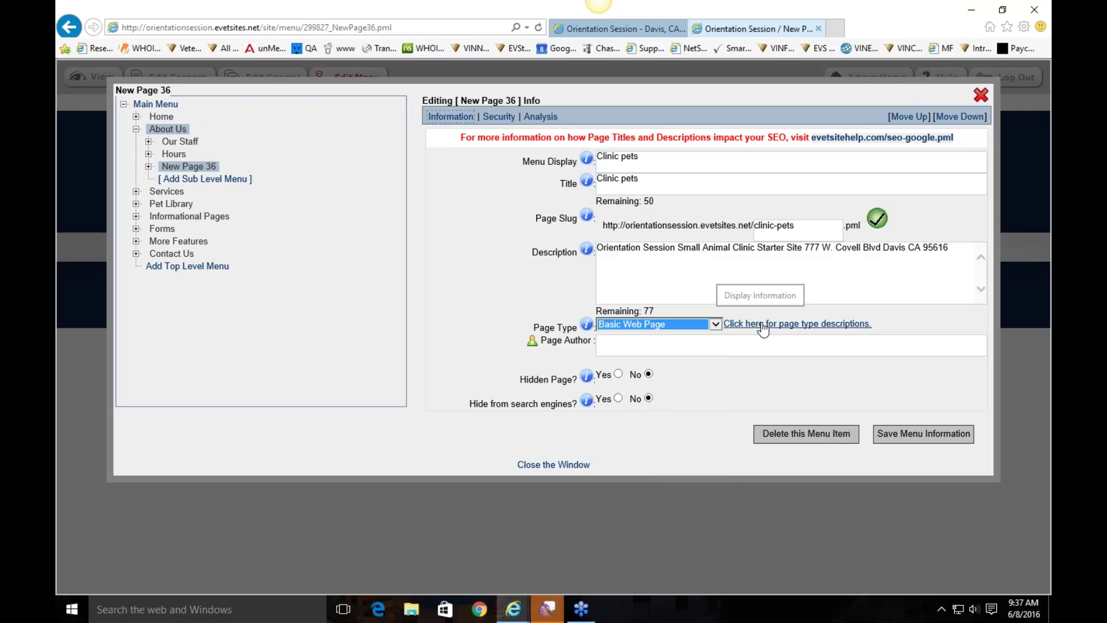
pyautogui.click(764, 326)
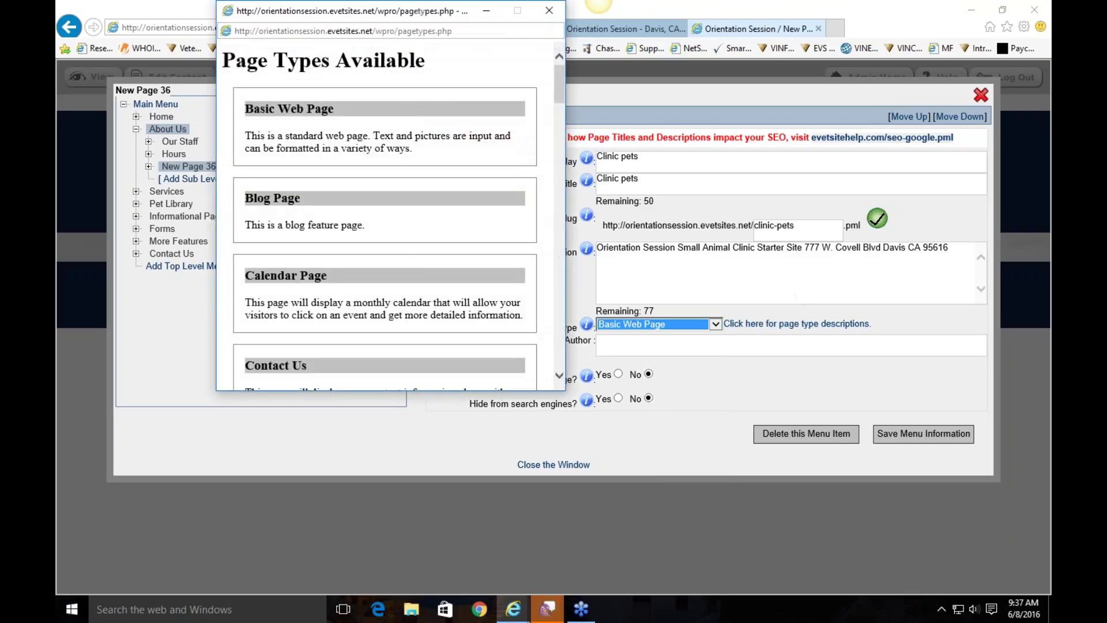
pyautogui.click(549, 11)
# Mark the Clinic pets page as hidden, save the menu information and check its entry in the menu tree.
pyautogui.click(678, 248)
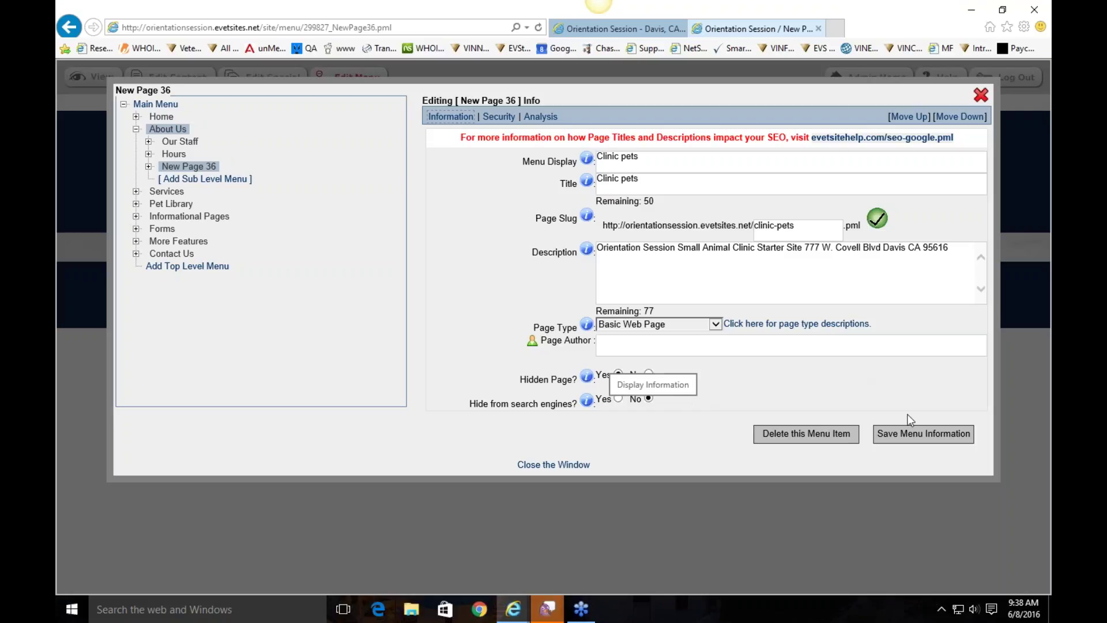
pyautogui.click(917, 436)
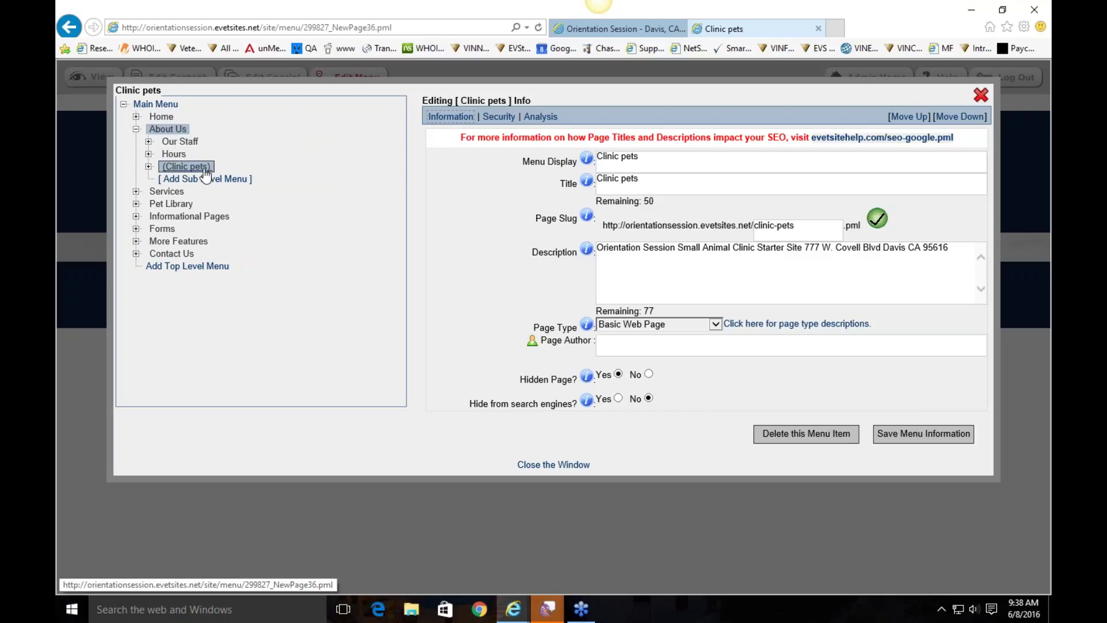
pyautogui.click(170, 168)
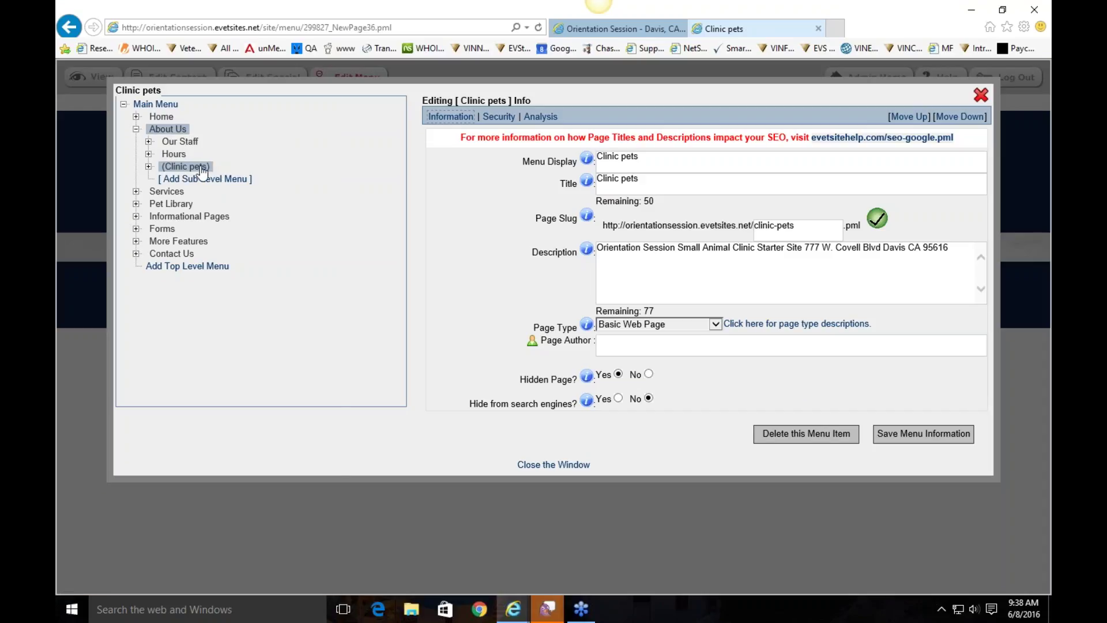
# Set Hidden Page to No for Clinic pets, save the menu information and collapse the About Us branch.
pyautogui.click(649, 374)
pyautogui.click(883, 437)
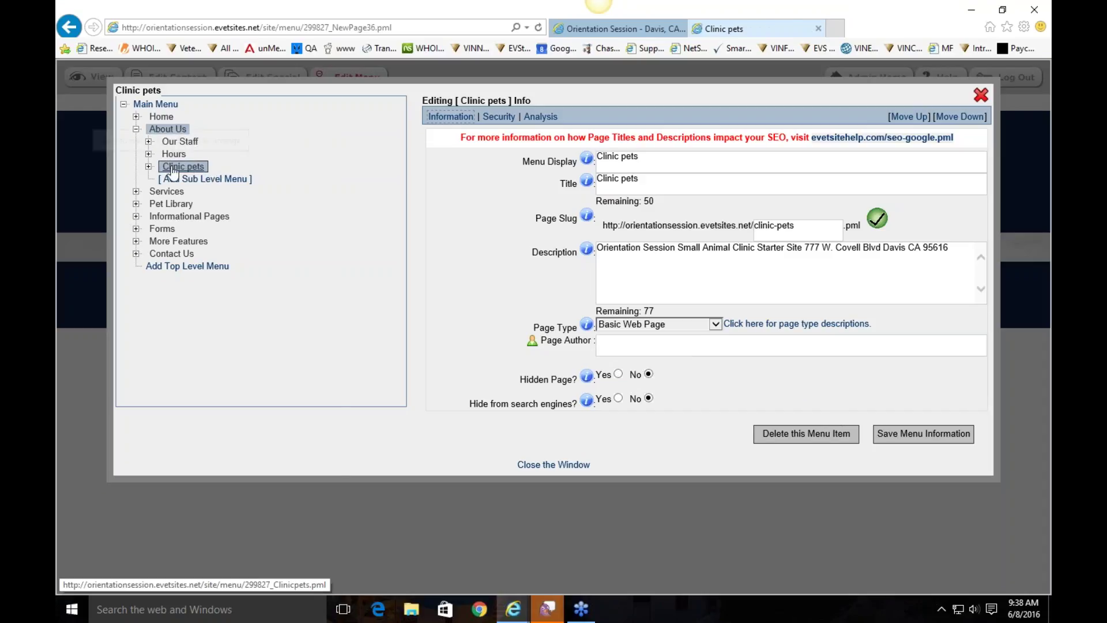
pyautogui.click(137, 129)
# Change the Home page's type to VINtegrated Content View and save the menu information.
pyautogui.click(161, 117)
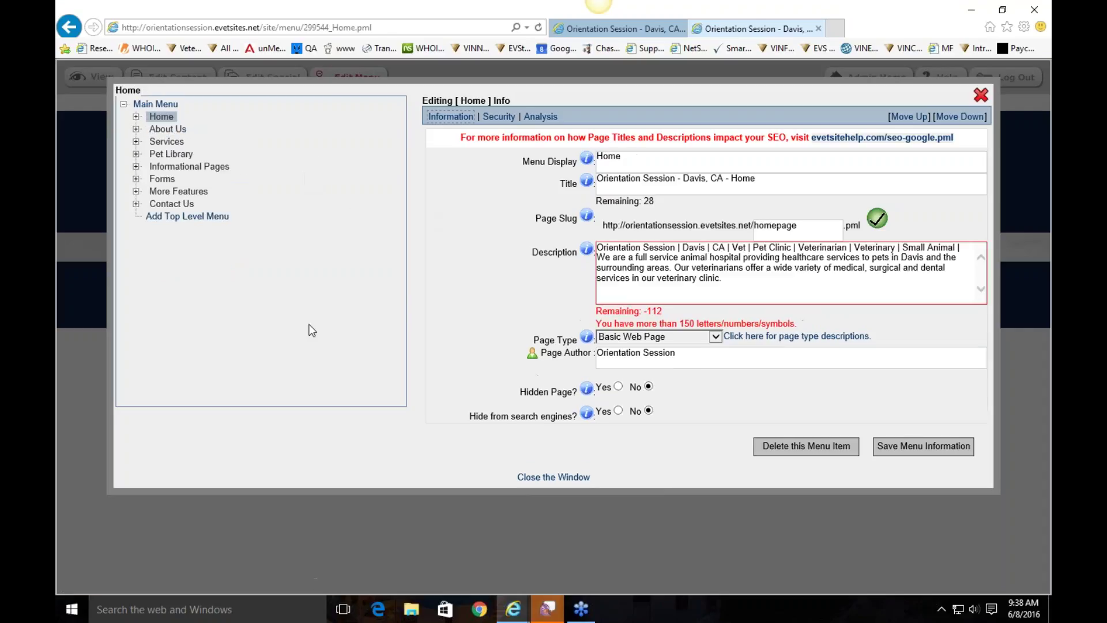
pyautogui.click(705, 339)
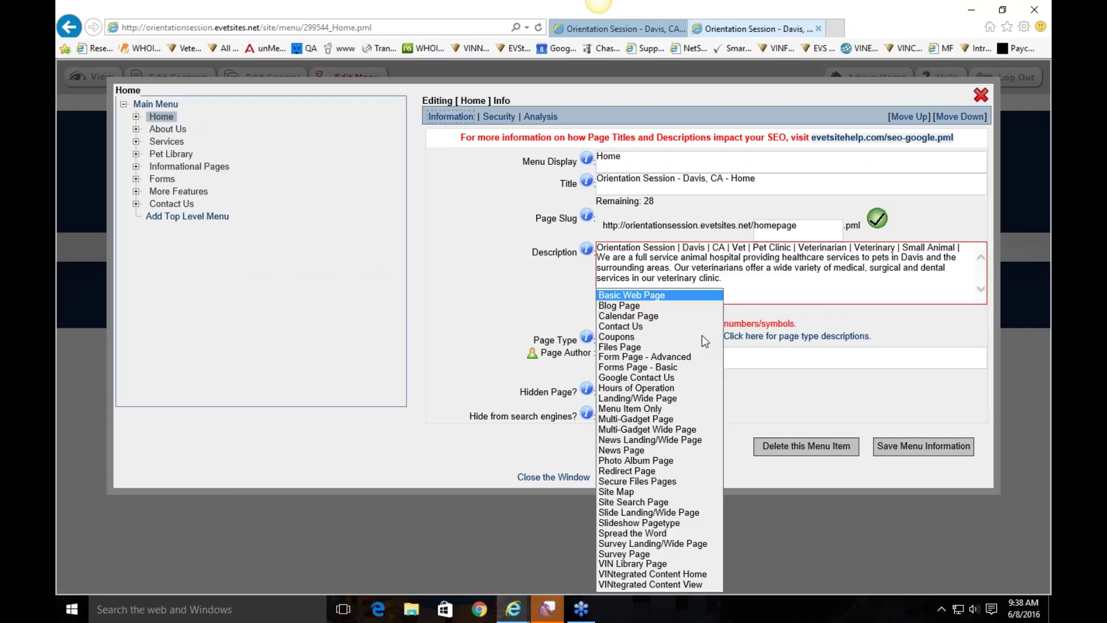
pyautogui.click(691, 585)
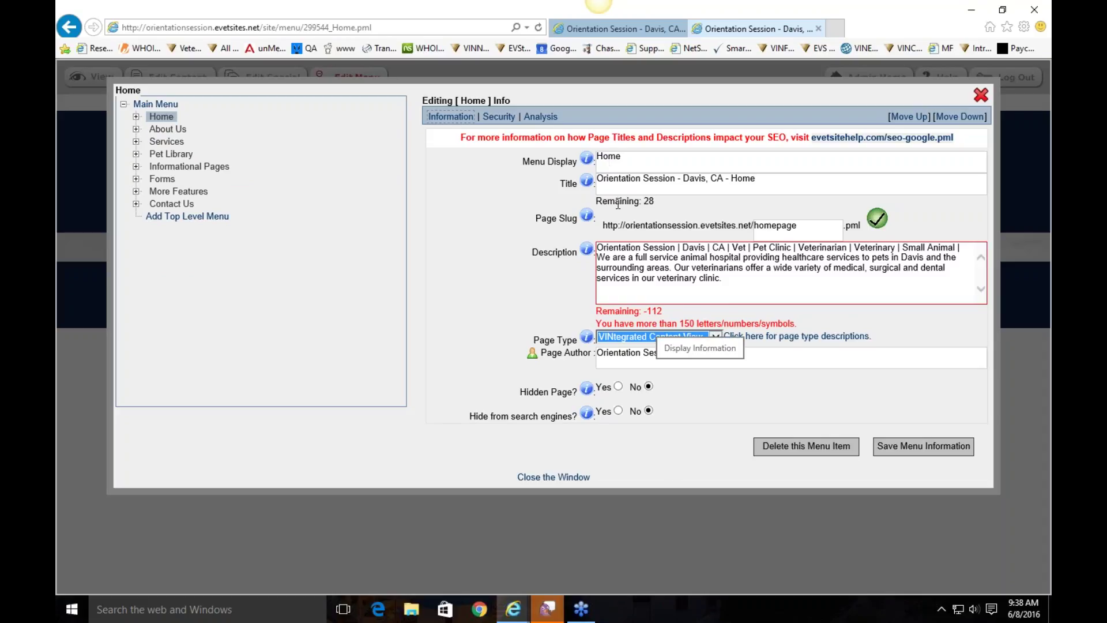
pyautogui.click(664, 342)
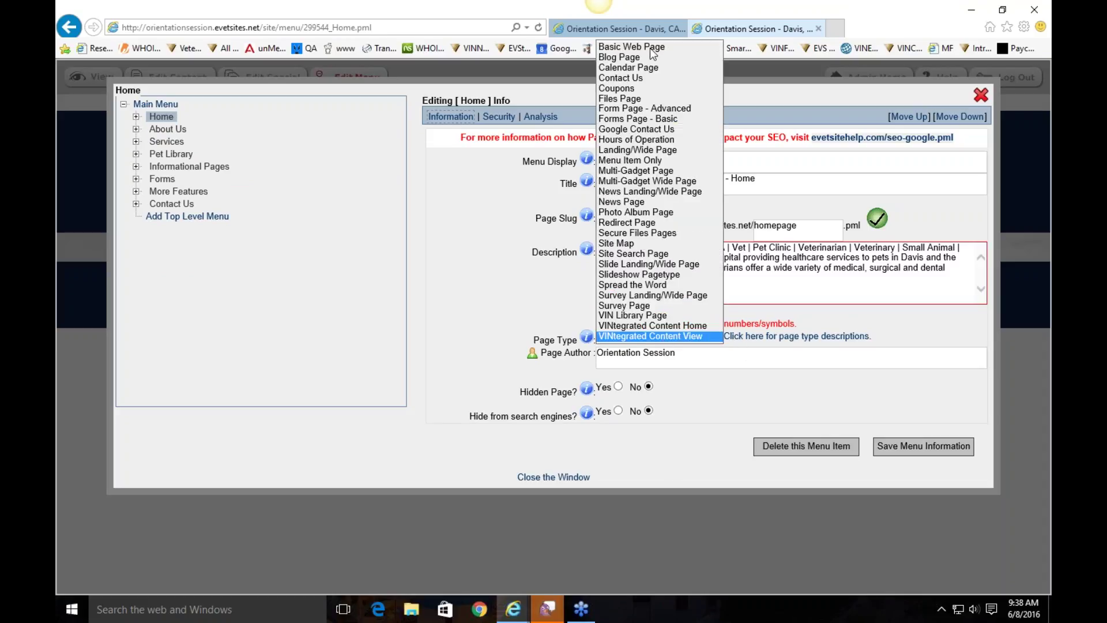
pyautogui.click(698, 341)
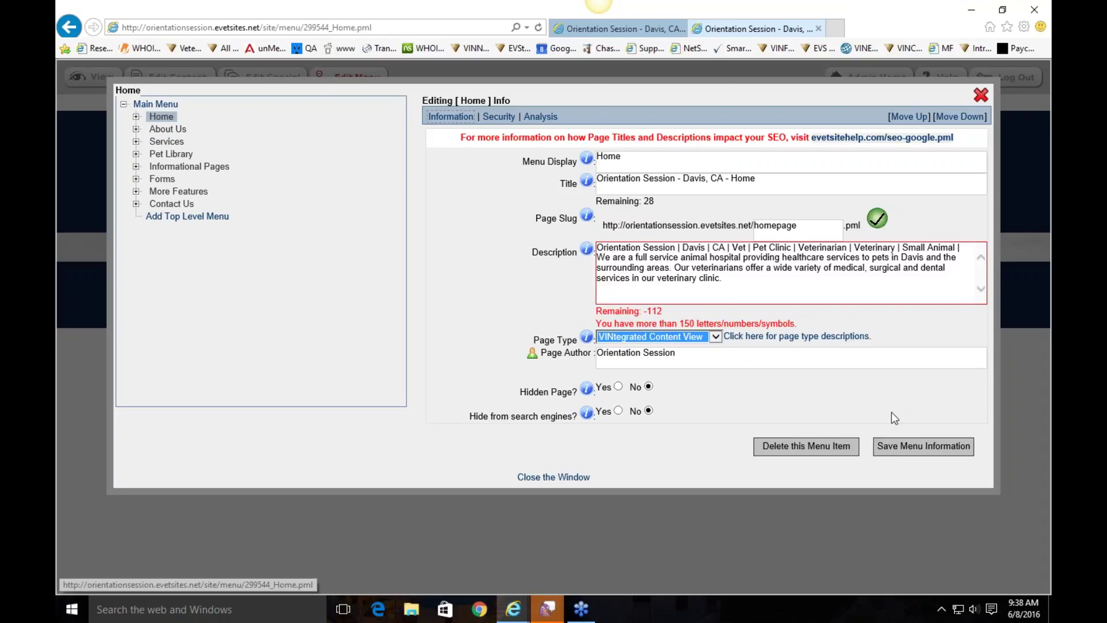
pyautogui.click(919, 447)
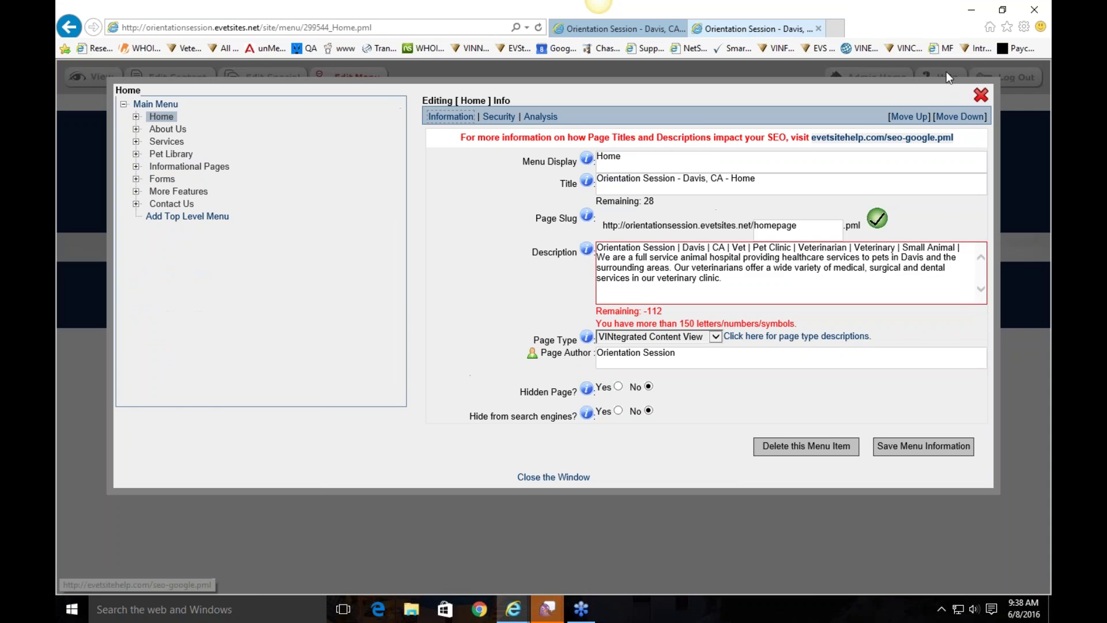
# Close the menu editor and examine the article teasers below the home page's welcome text.
pyautogui.scroll(-5, 554, 327)
pyautogui.scroll(-5, 620, 253)
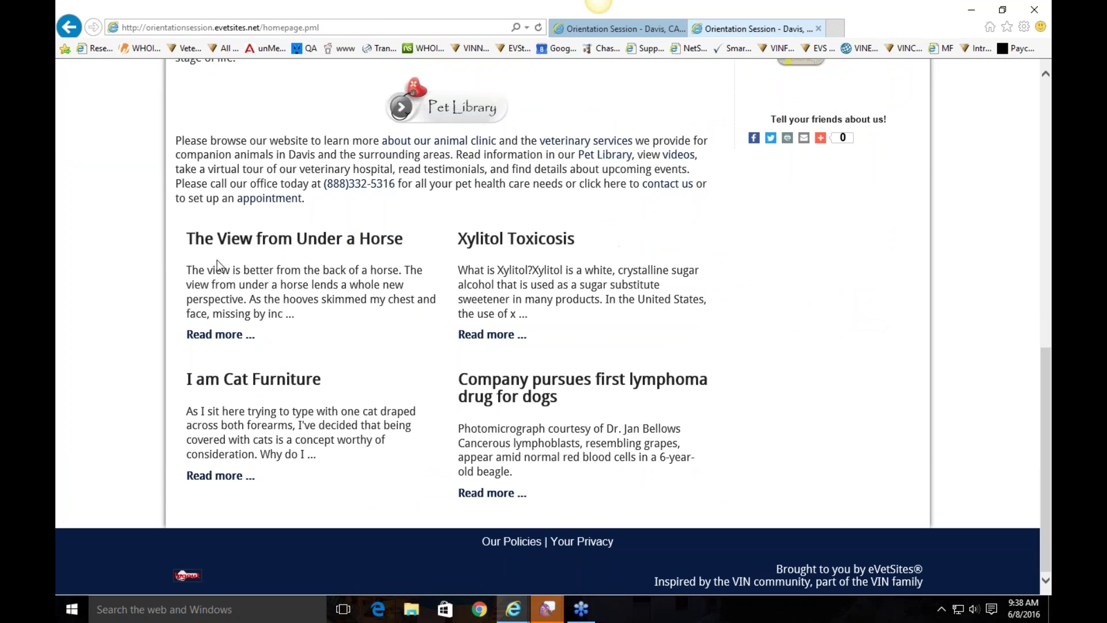
pyautogui.scroll(5, 678, 196)
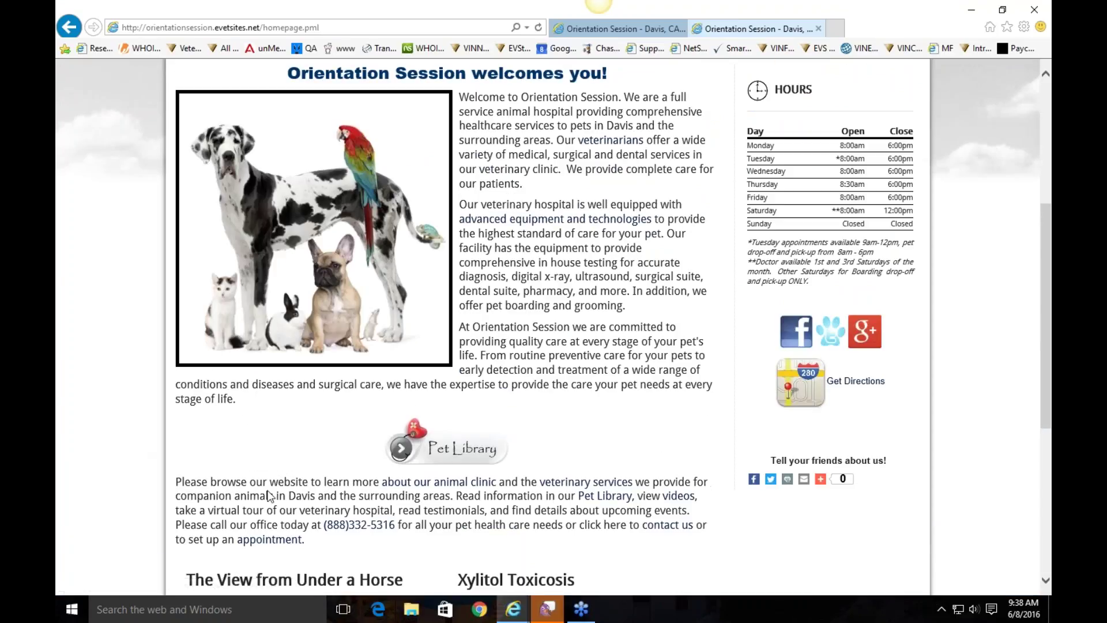
pyautogui.scroll(-4, 555, 498)
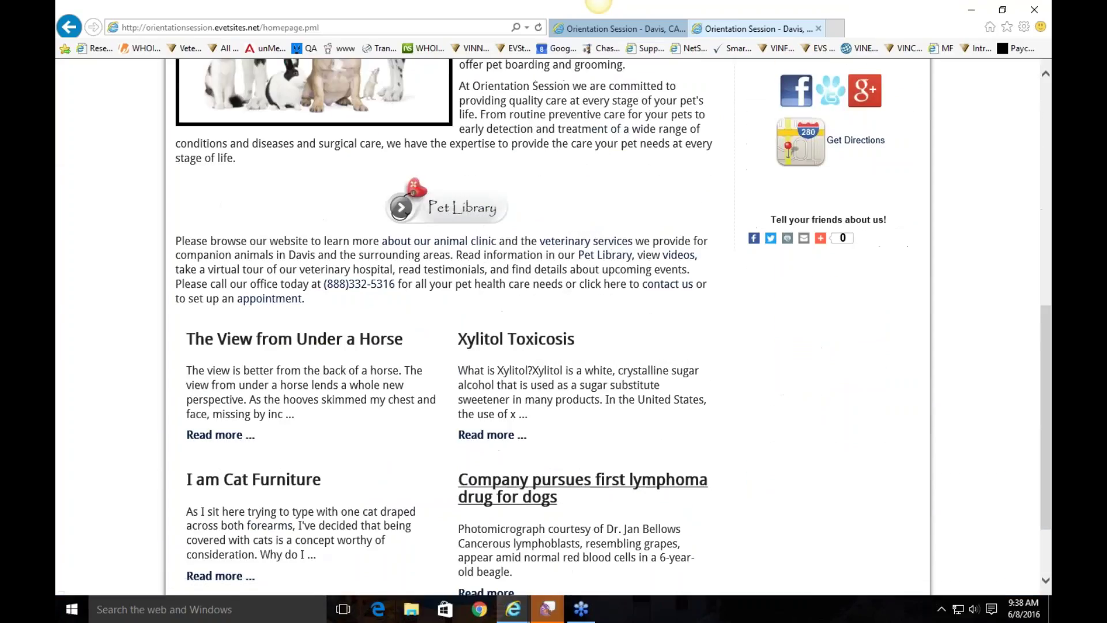
pyautogui.scroll(-2, 383, 323)
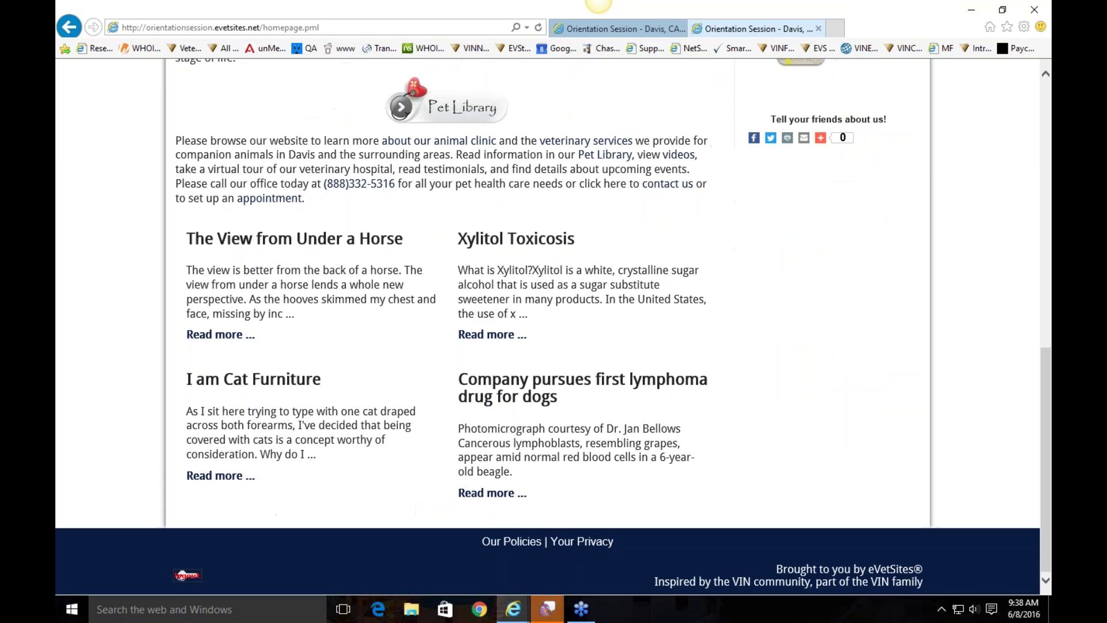
# Read through the full article "The View from Under a Horse", then return to the home page and reload it.
pyautogui.click(220, 335)
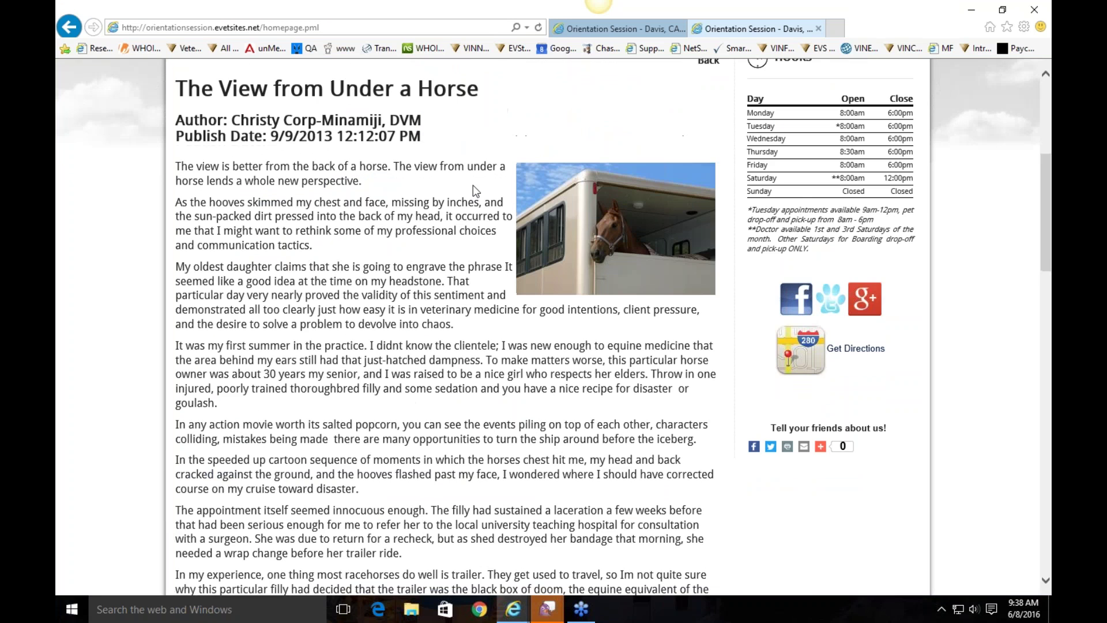
pyautogui.scroll(-5, 473, 185)
pyautogui.scroll(-9, 473, 185)
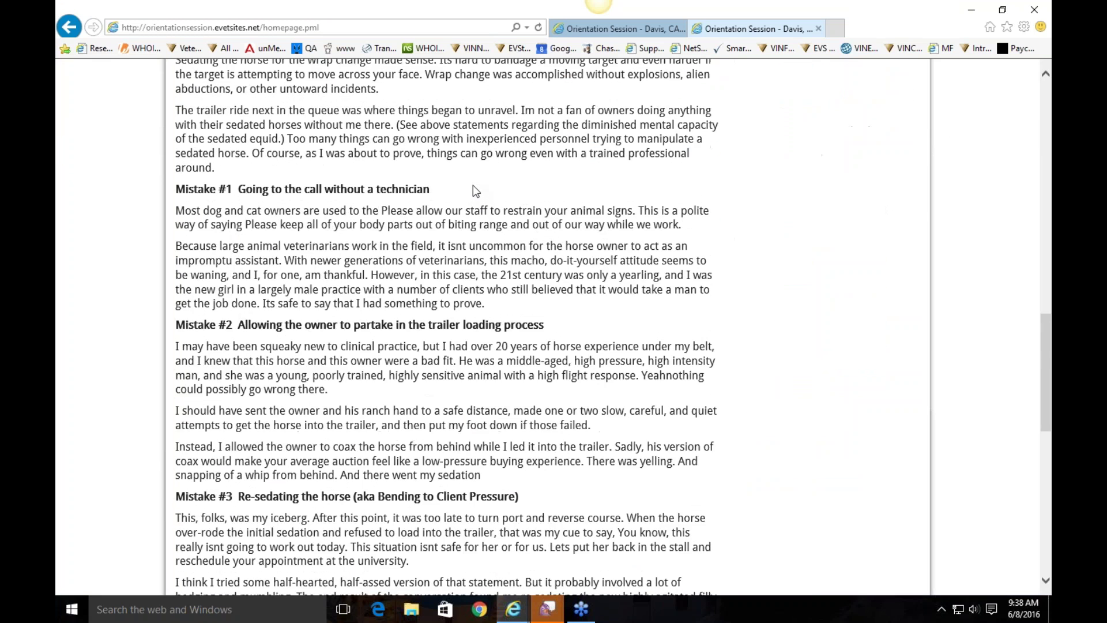
pyautogui.scroll(-7, 473, 185)
pyautogui.scroll(-3, 474, 191)
pyautogui.scroll(15, 474, 191)
pyautogui.scroll(10, 474, 191)
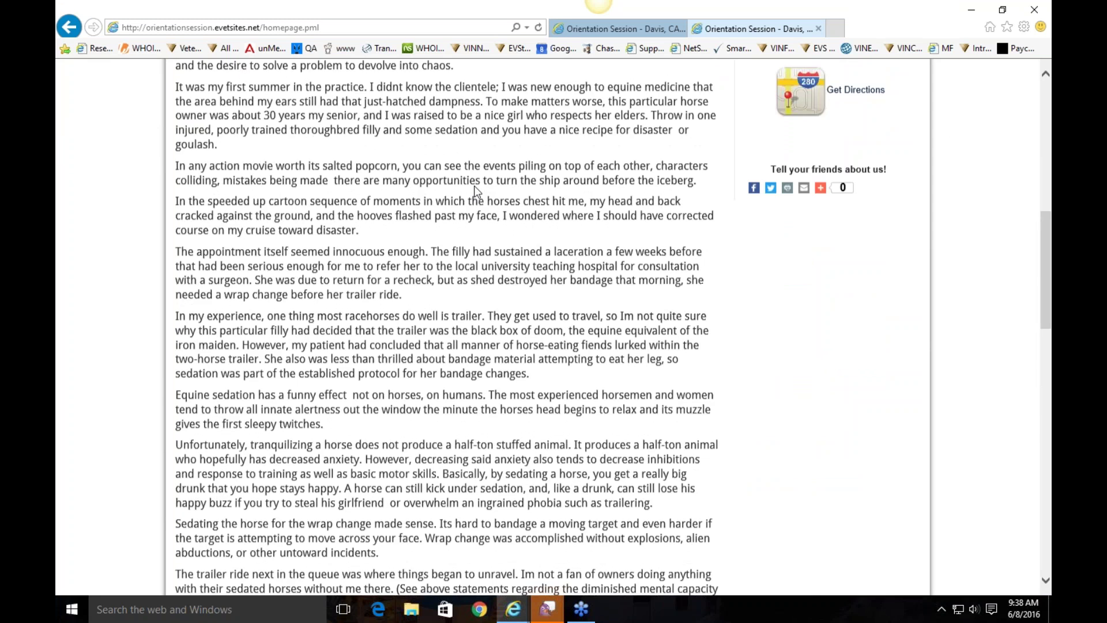
pyautogui.press('BackSpace')
pyautogui.scroll(-6, 455, 376)
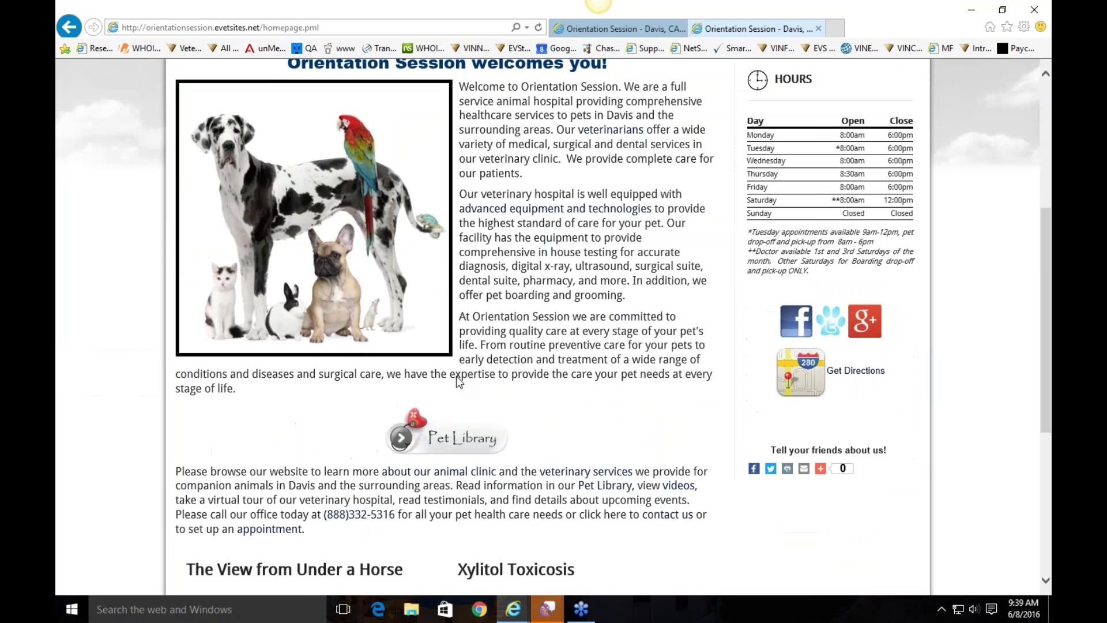
pyautogui.click(536, 28)
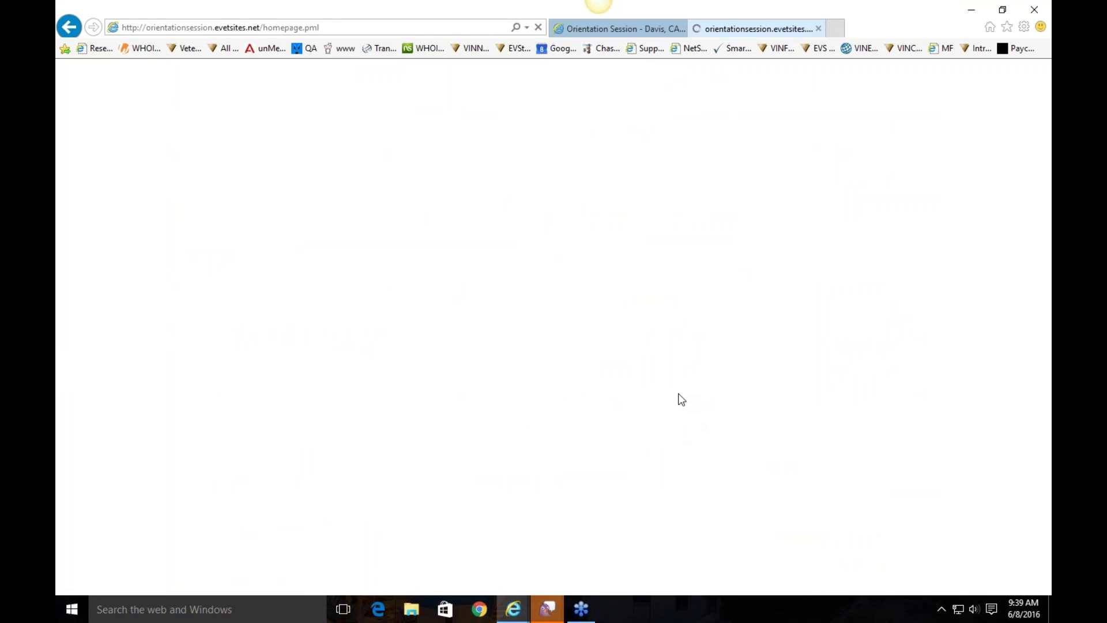
# Open the Home page's special settings, review the choices for articles per page and clear the Avian topic.
pyautogui.scroll(-1, 679, 395)
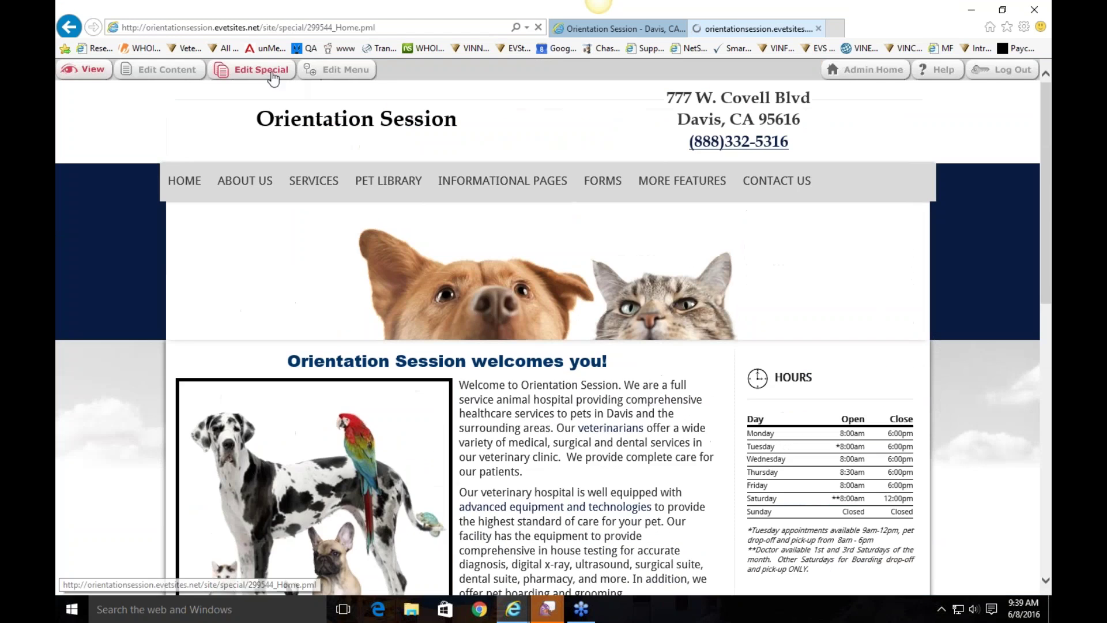
pyautogui.click(263, 69)
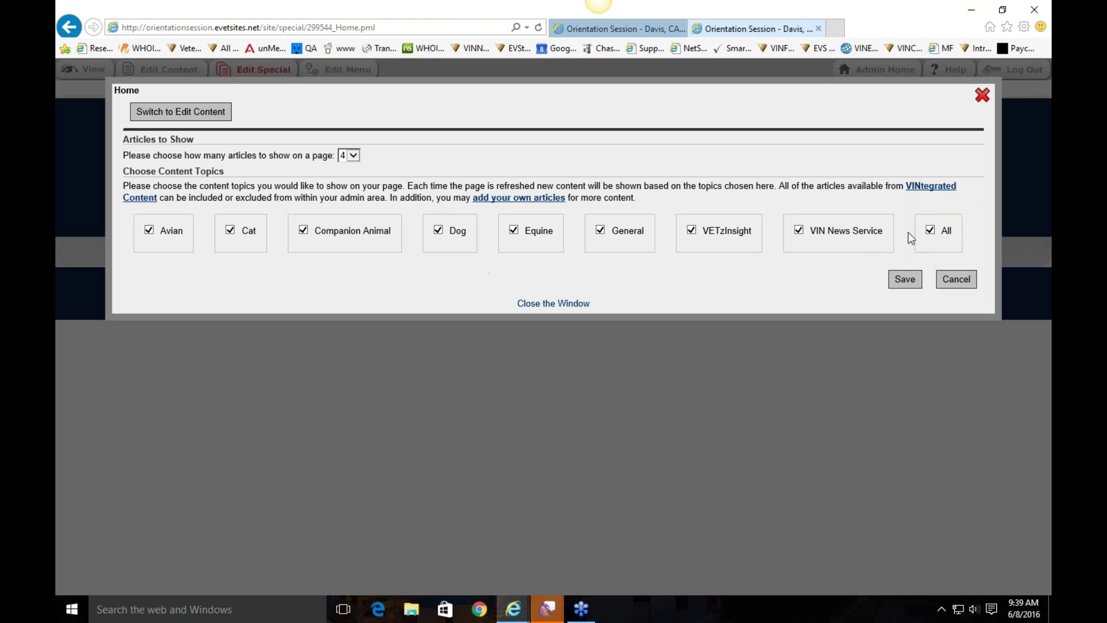
pyautogui.click(351, 156)
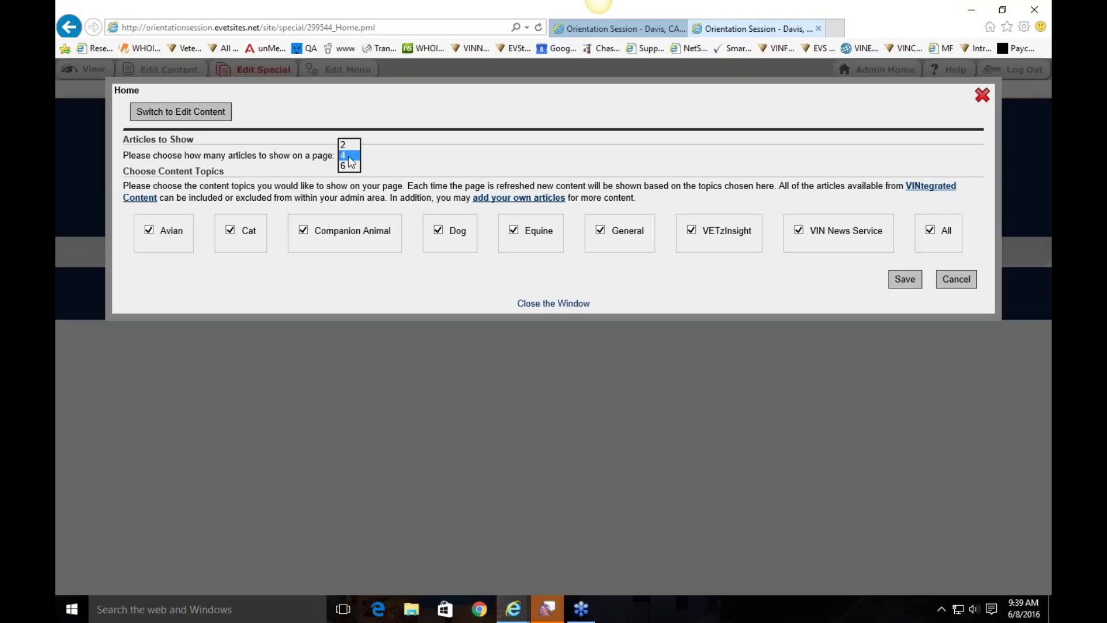
pyautogui.click(367, 185)
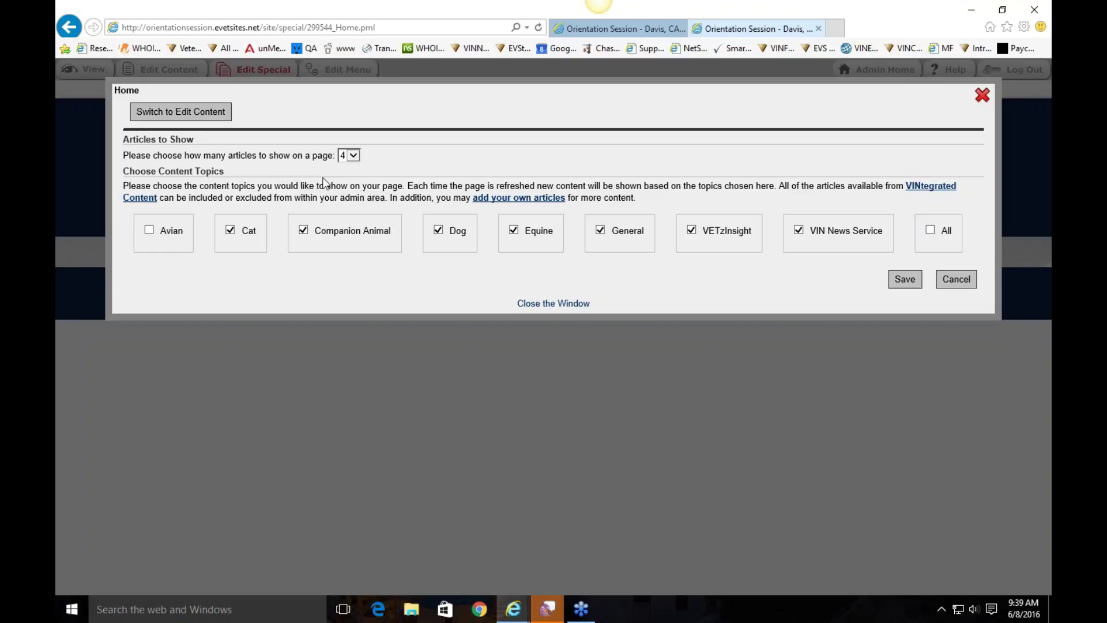
# Open the VINtegrated Content list, exclude the Companion Animal article "My Dog was Abused!" and return to the Home page's special settings.
pyautogui.click(924, 193)
pyautogui.scroll(-8, 742, 288)
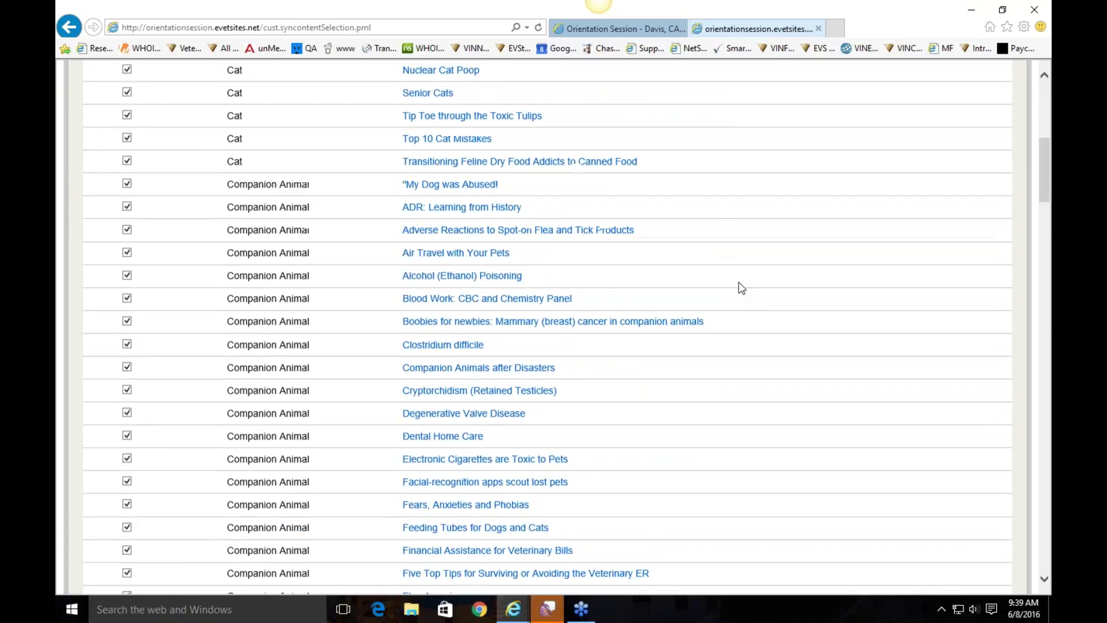
pyautogui.scroll(6, 494, 306)
pyautogui.scroll(-5, 507, 292)
pyautogui.click(127, 263)
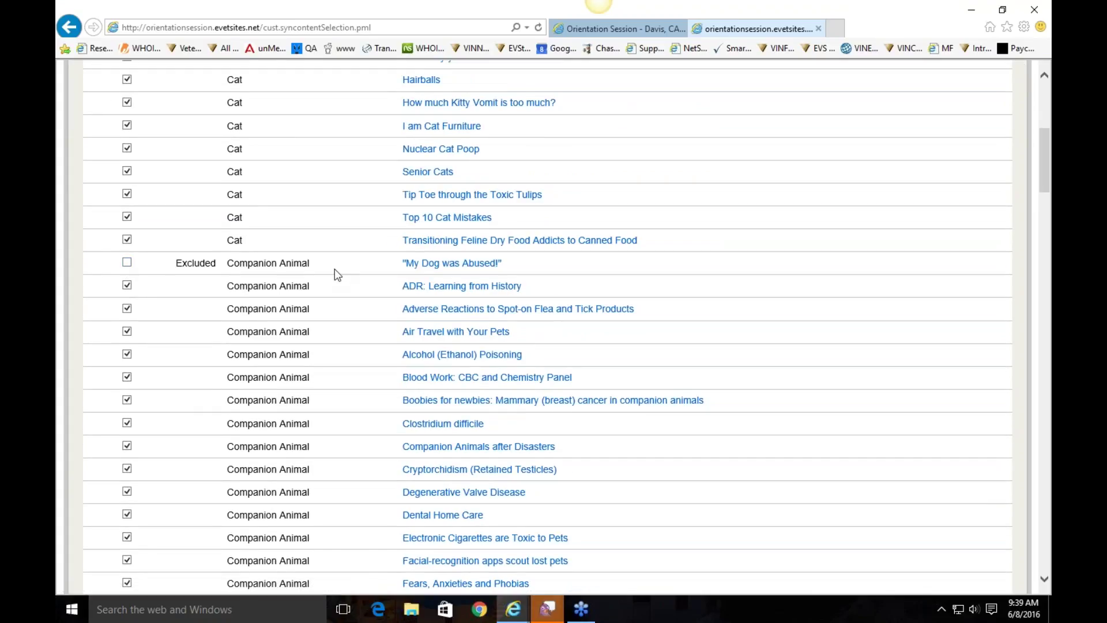
pyautogui.scroll(10, 356, 265)
pyautogui.click(68, 27)
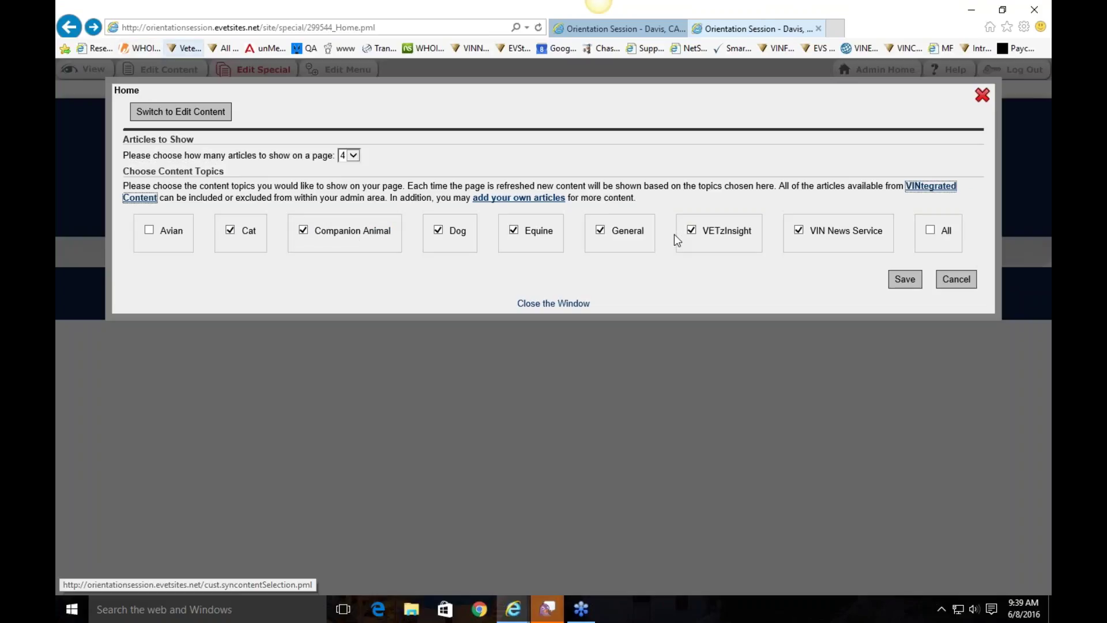
# Open My Articles, examine the form for creating a new article, and return to the web site.
pyautogui.click(545, 199)
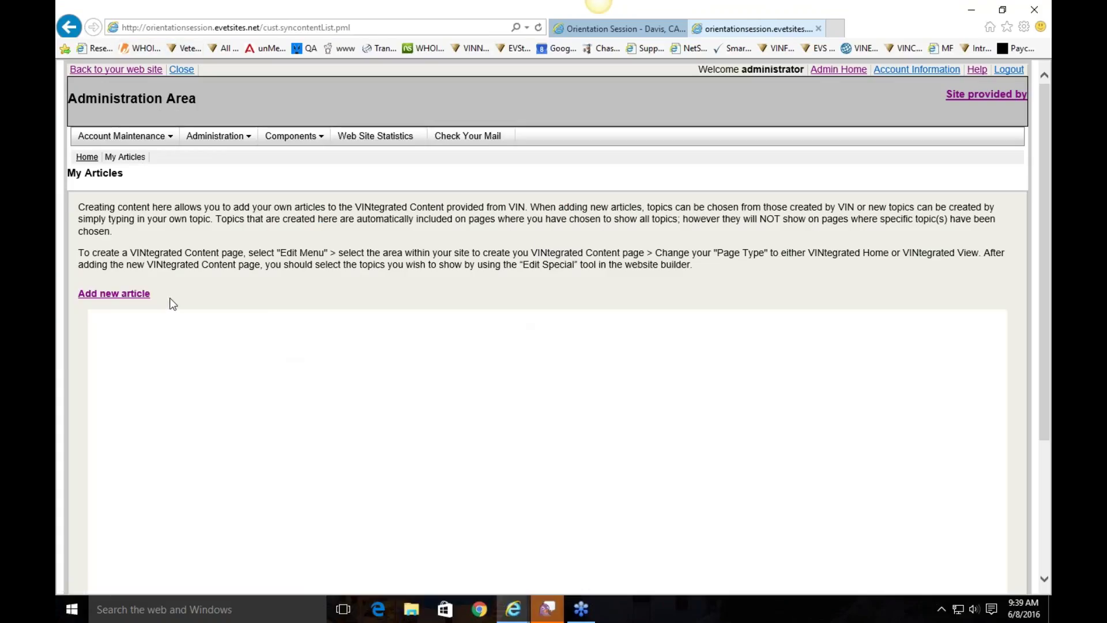
pyautogui.click(146, 298)
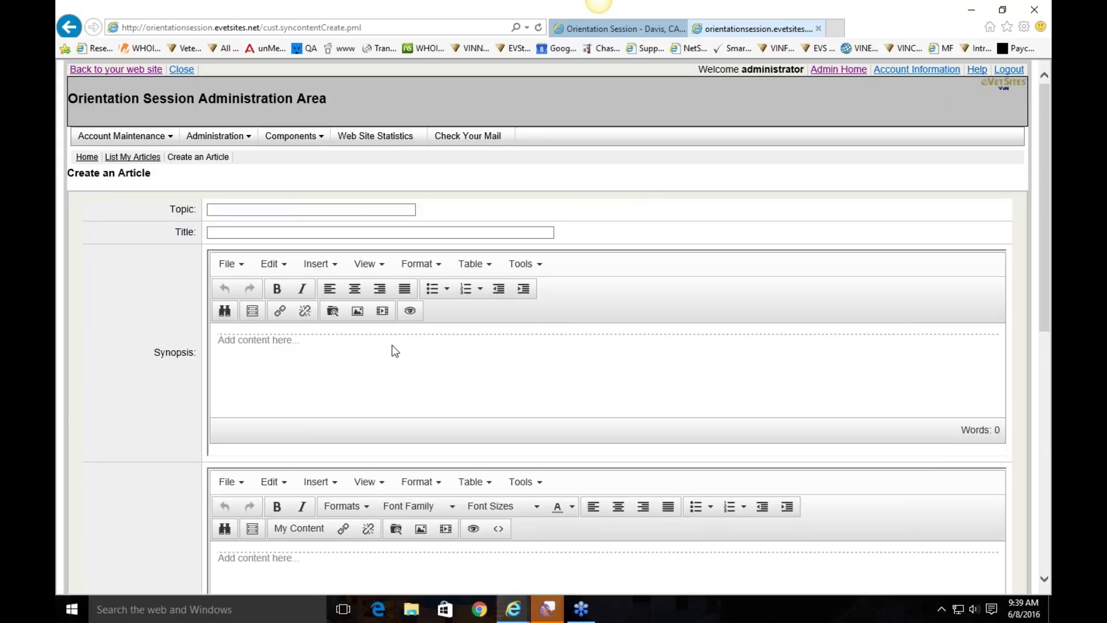
pyautogui.scroll(-5, 392, 349)
pyautogui.scroll(5, 392, 349)
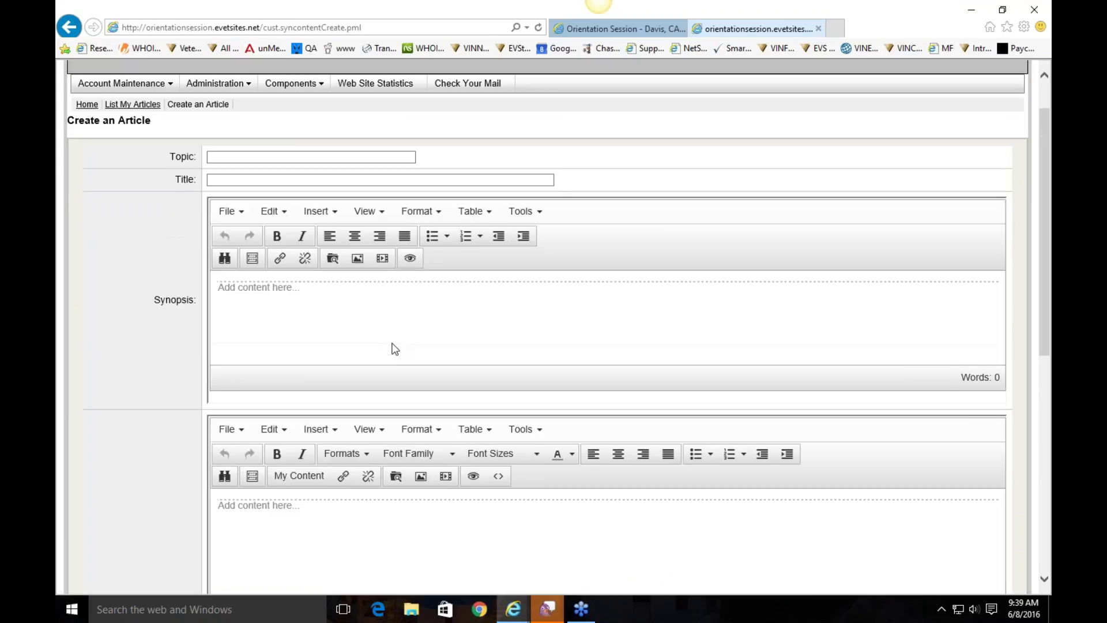
pyautogui.click(74, 29)
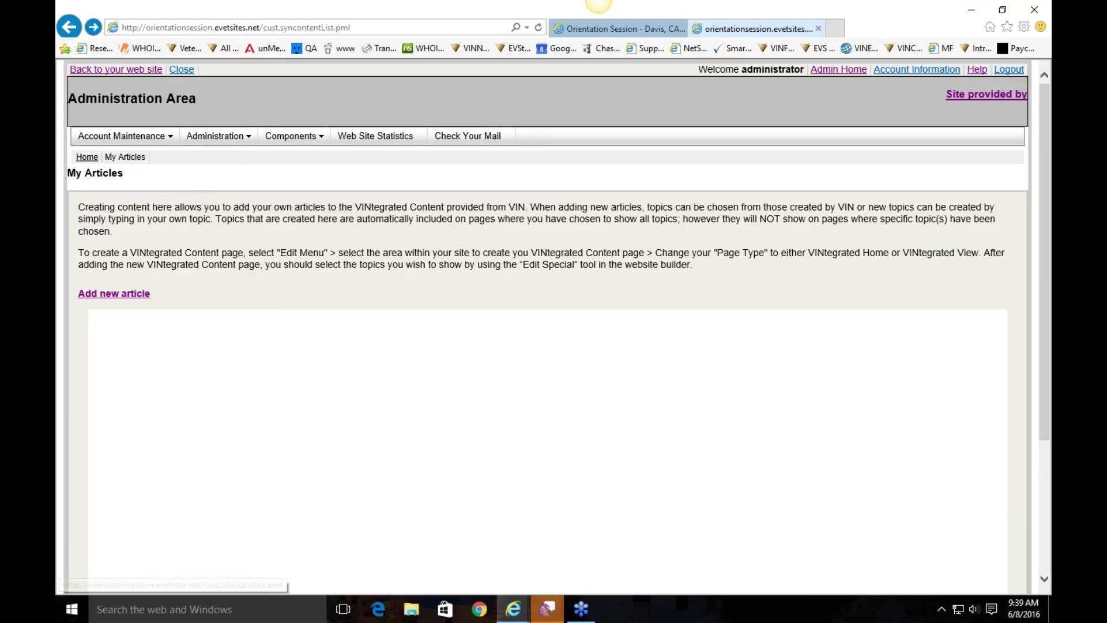
pyautogui.click(134, 74)
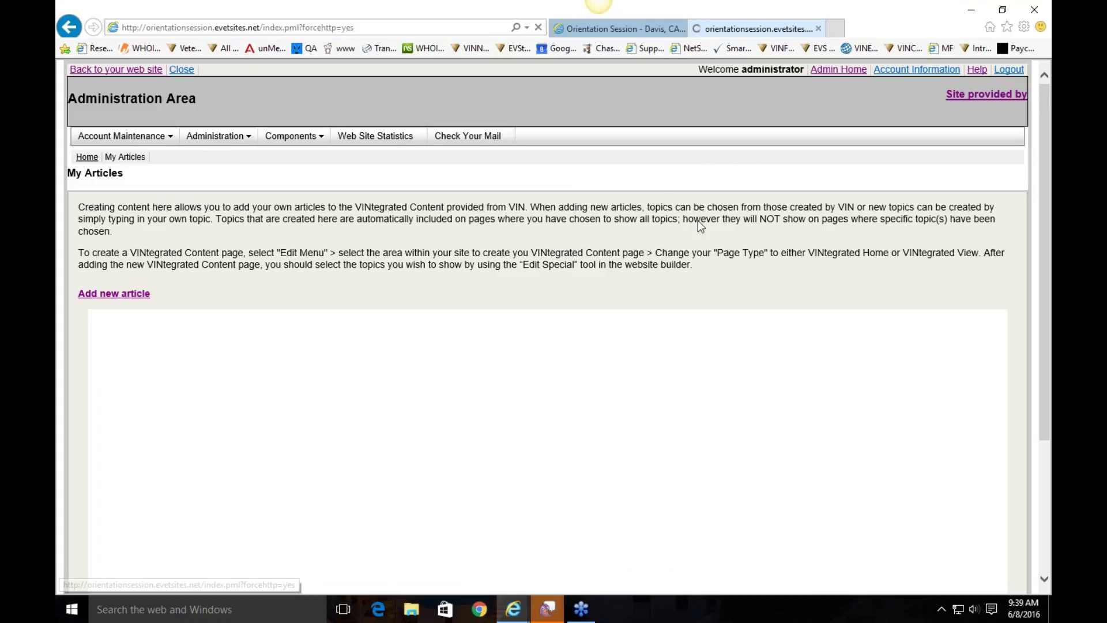
# Examine the article teasers below the welcome text and reload the home page.
pyautogui.scroll(-5, 595, 295)
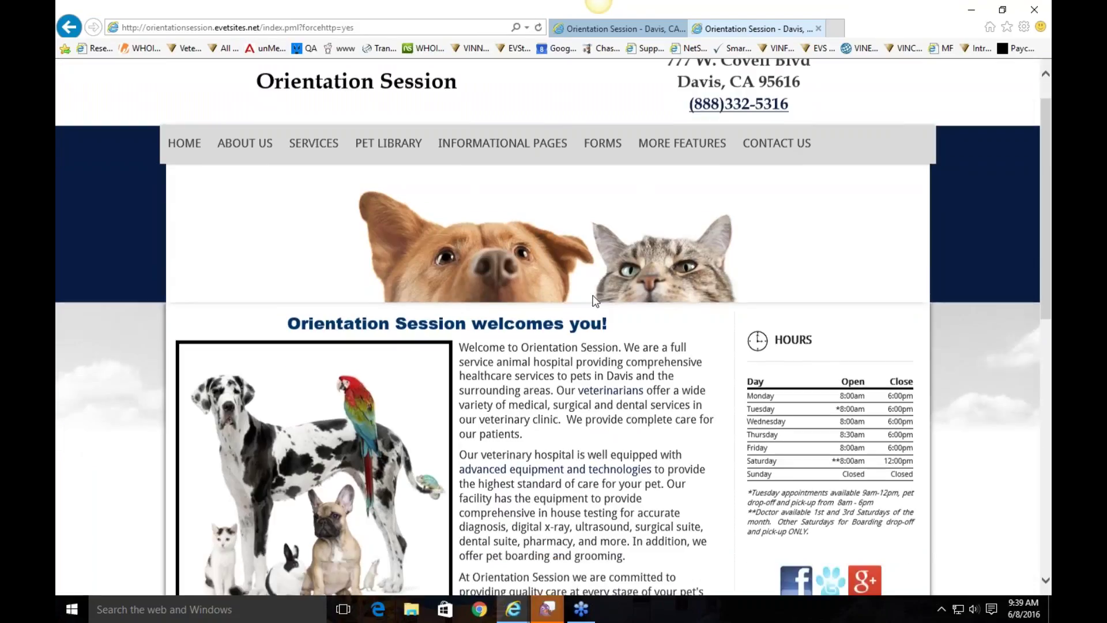
pyautogui.scroll(-5, 574, 343)
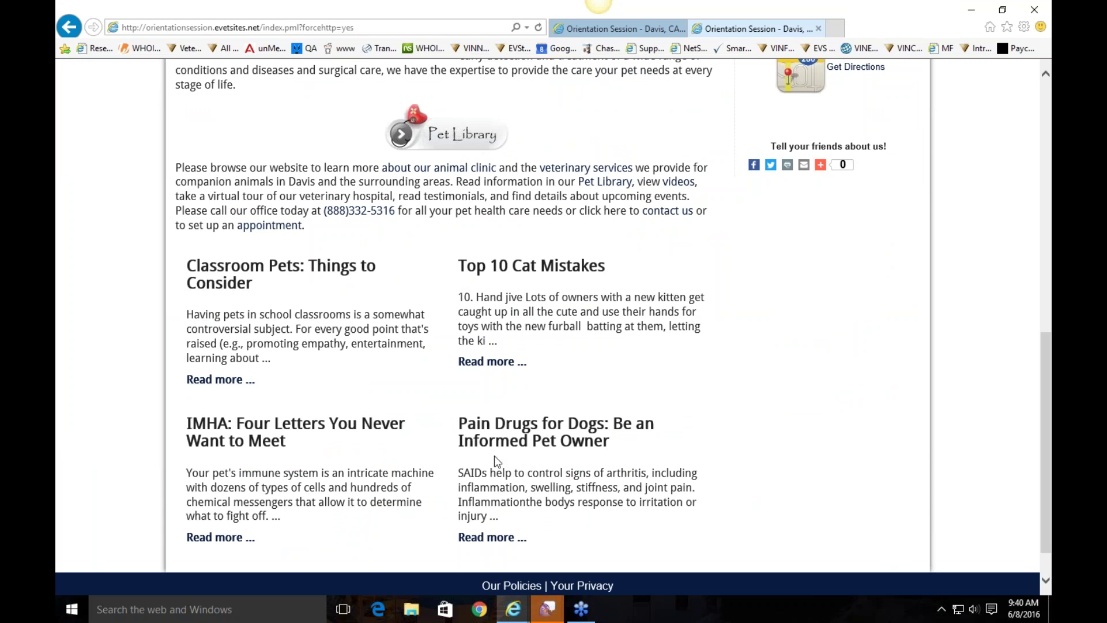
pyautogui.scroll(8, 586, 330)
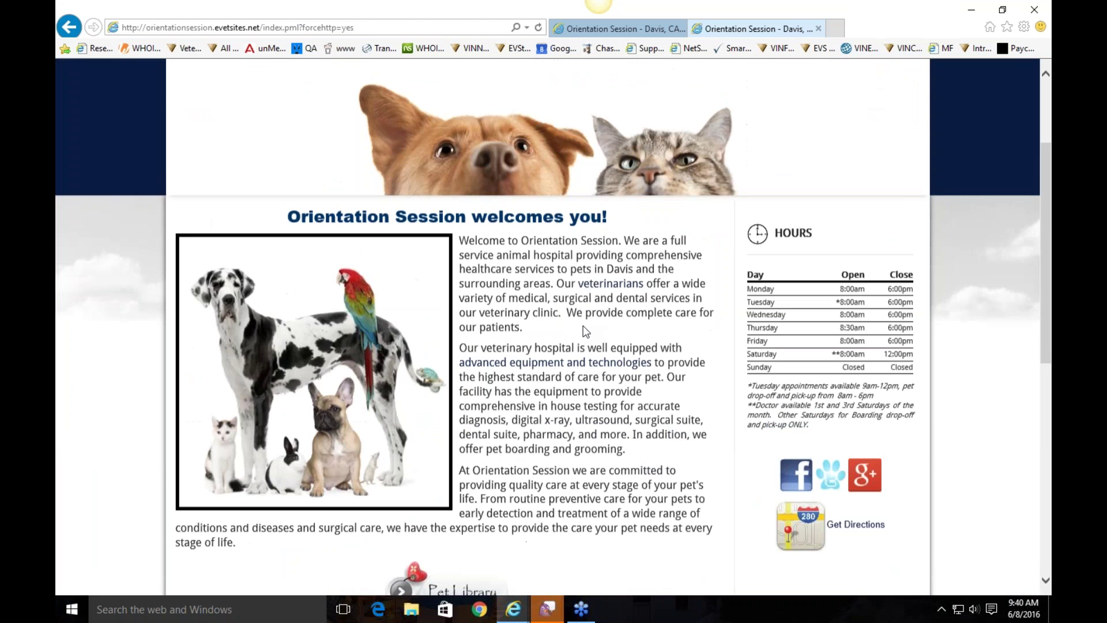
pyautogui.scroll(3, 586, 330)
pyautogui.click(186, 189)
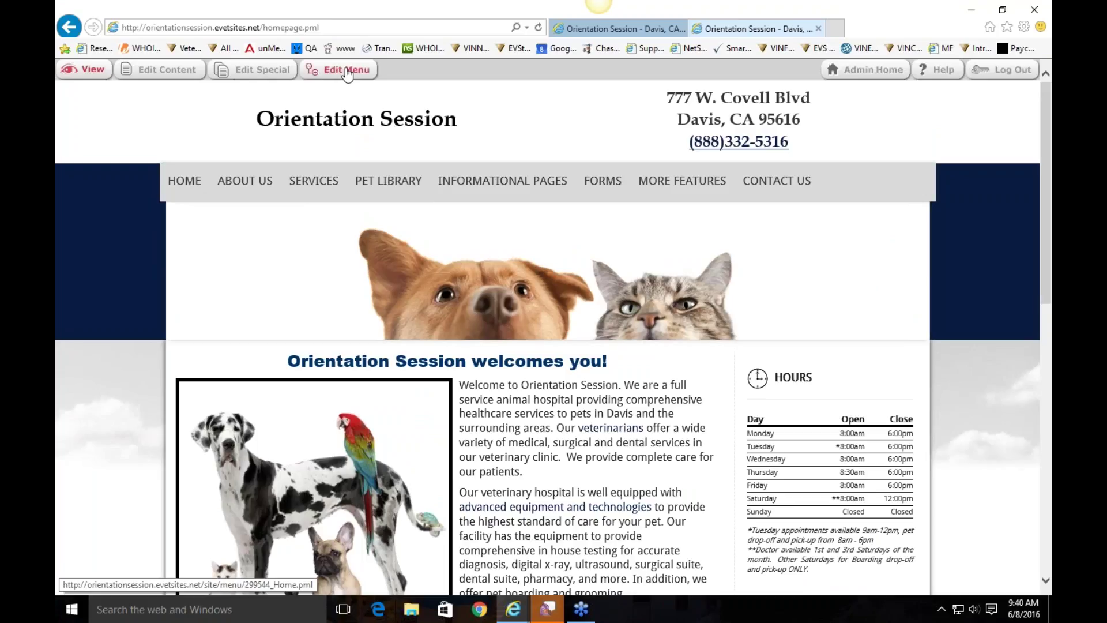
# Look over the home page's navigation submenus, hours table, social icons and Pet Library link.
pyautogui.moveTo(759, 181)
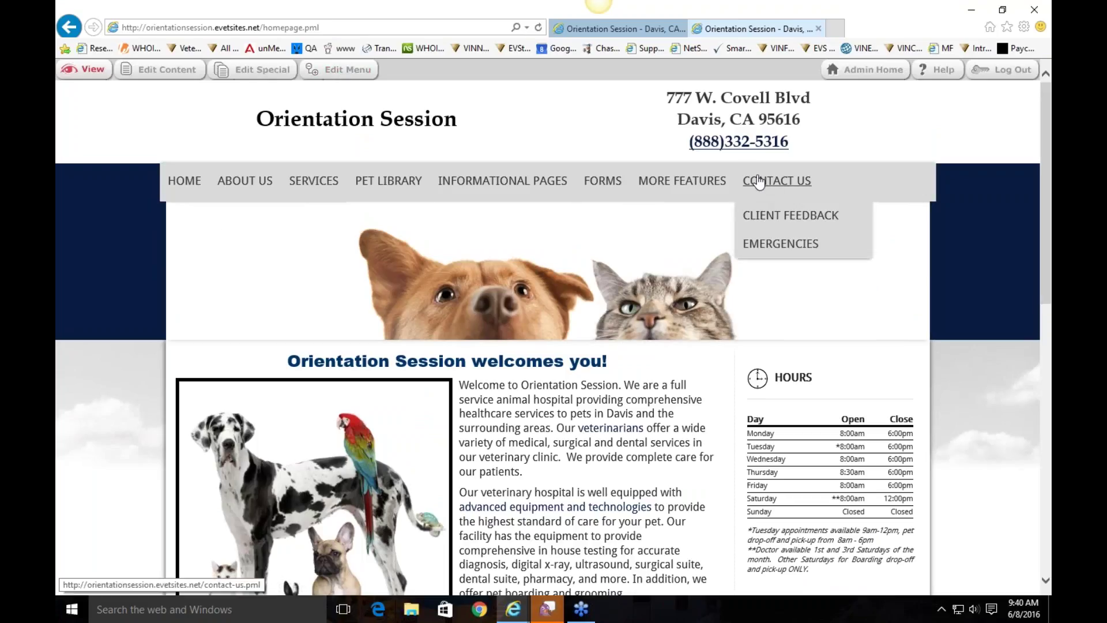
pyautogui.moveTo(683, 181)
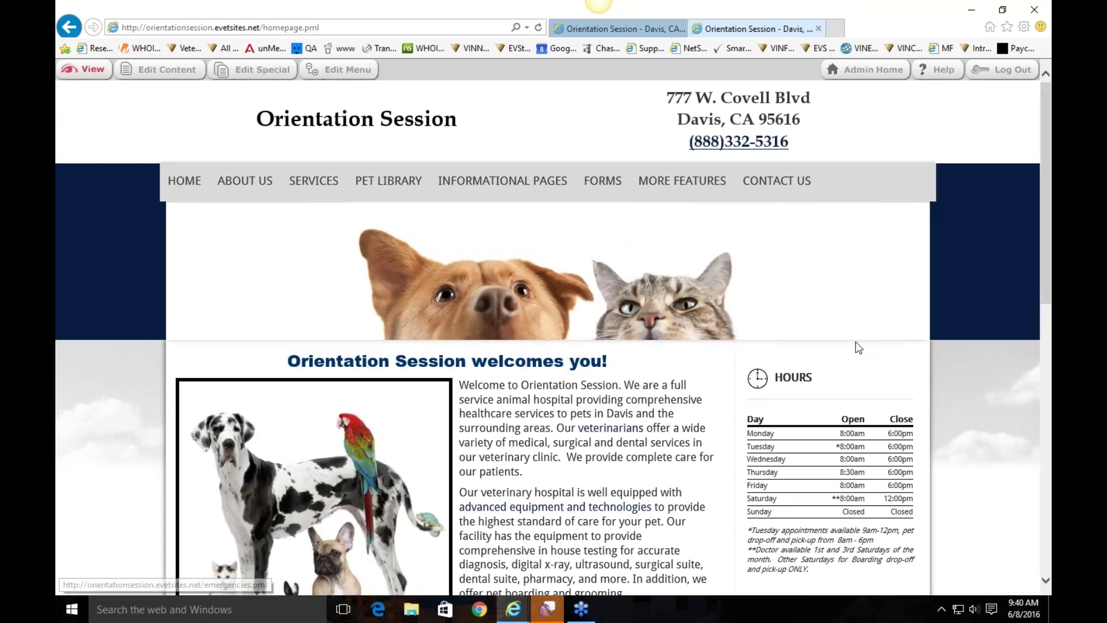
pyautogui.scroll(-3, 856, 349)
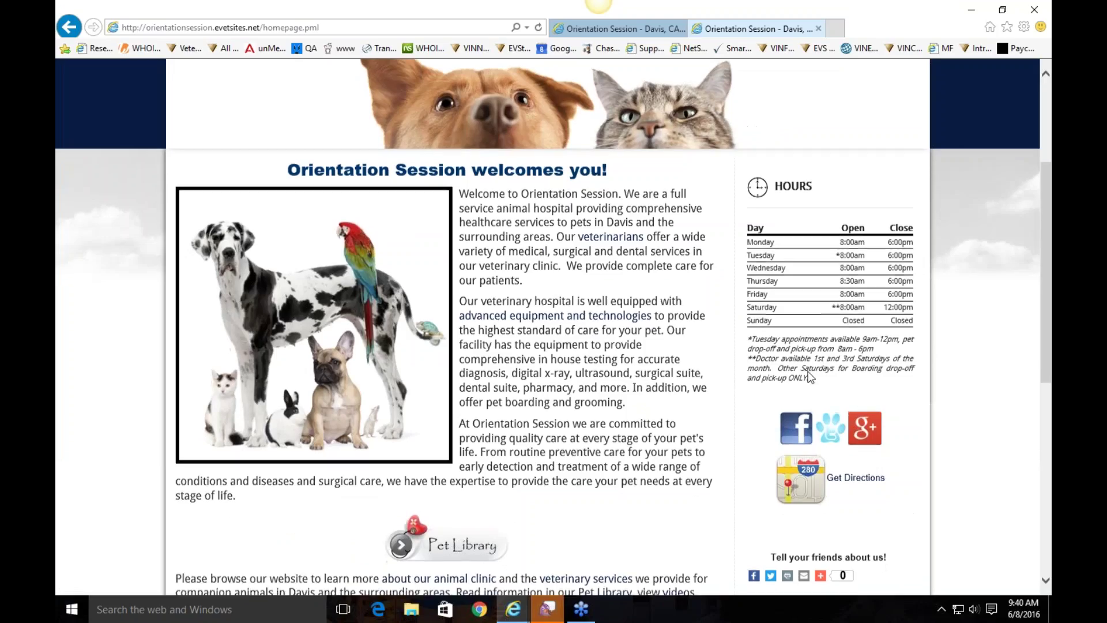
pyautogui.scroll(-3, 635, 456)
pyautogui.scroll(6, 433, 418)
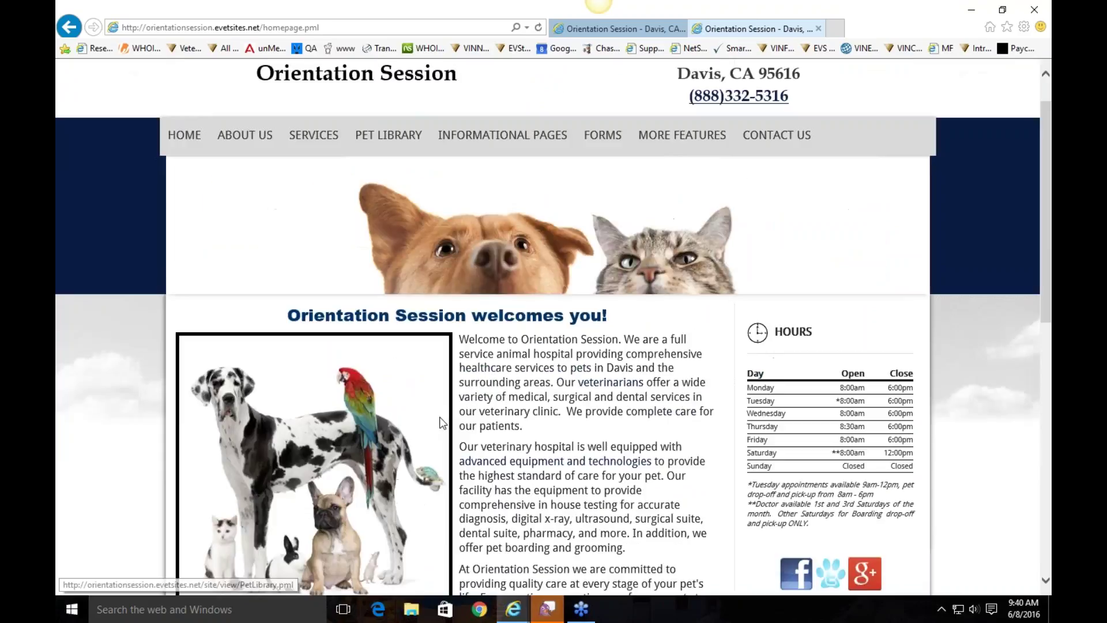
pyautogui.scroll(1, 442, 423)
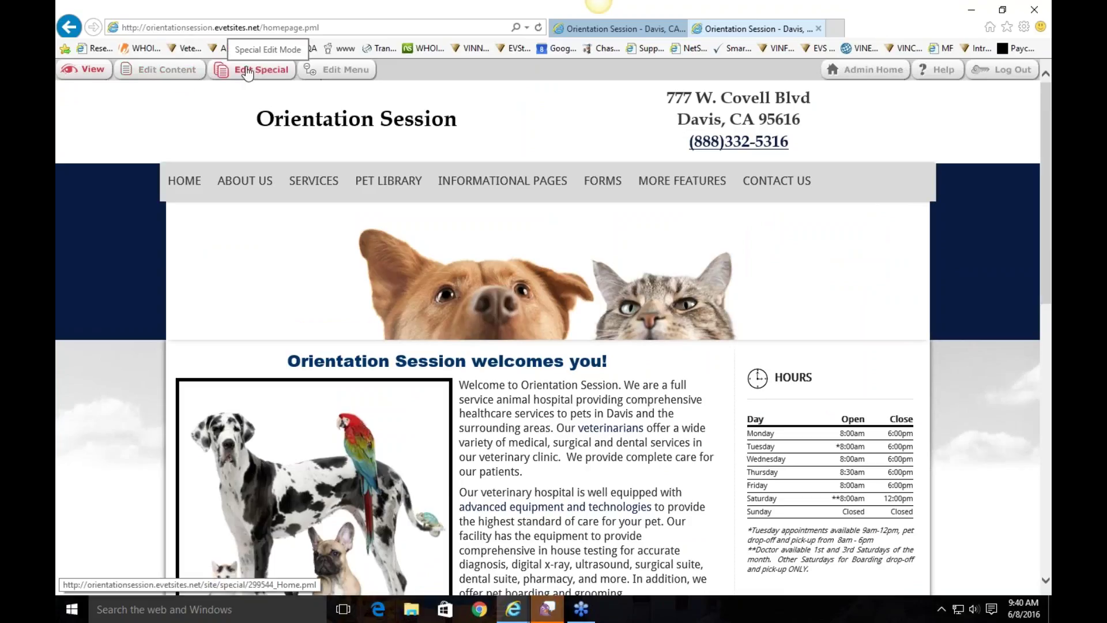
# View the Pet Library page, then return to the home page and look over its hours and social icons.
pyautogui.click(390, 185)
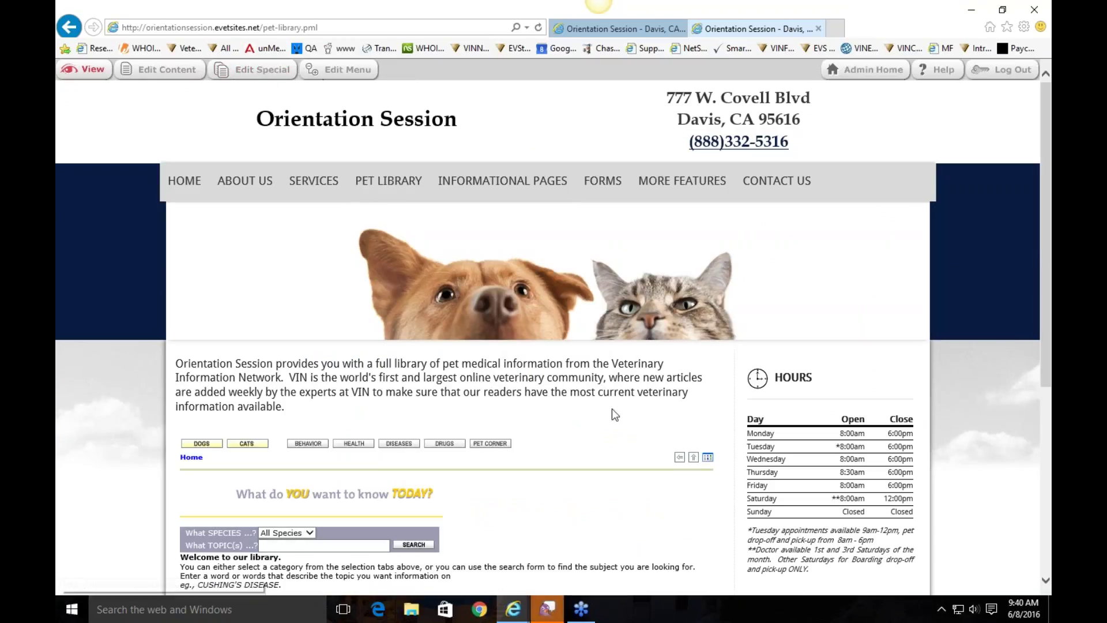
pyautogui.click(185, 180)
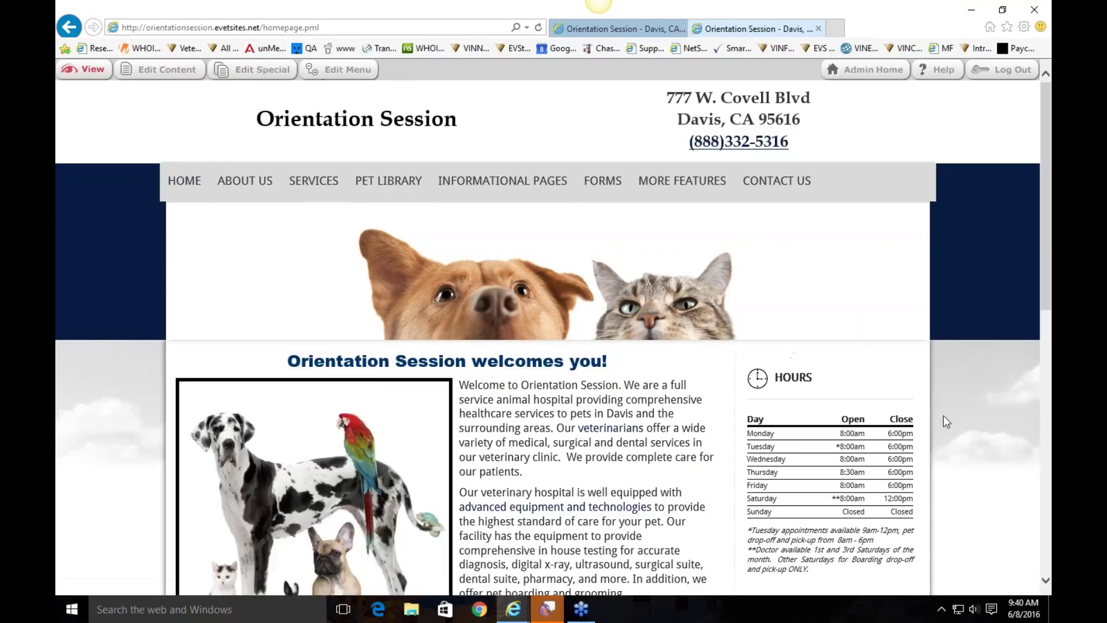
pyautogui.scroll(-3, 943, 416)
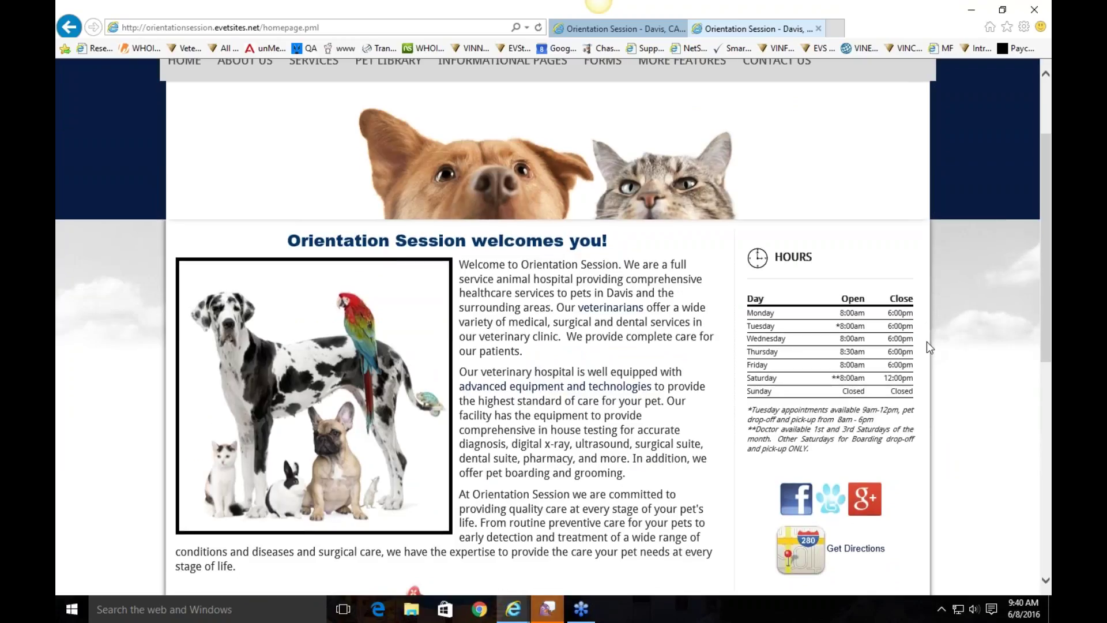
pyautogui.scroll(3, 926, 341)
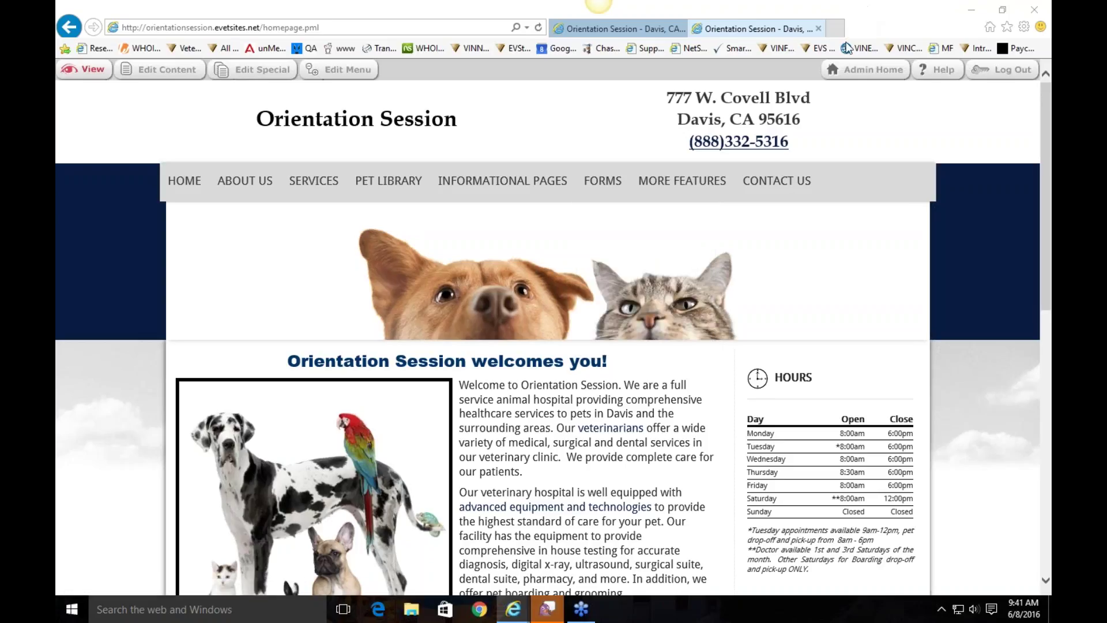
# Go to the administration area and open Site Common Content for editing at the hours table.
pyautogui.click(873, 70)
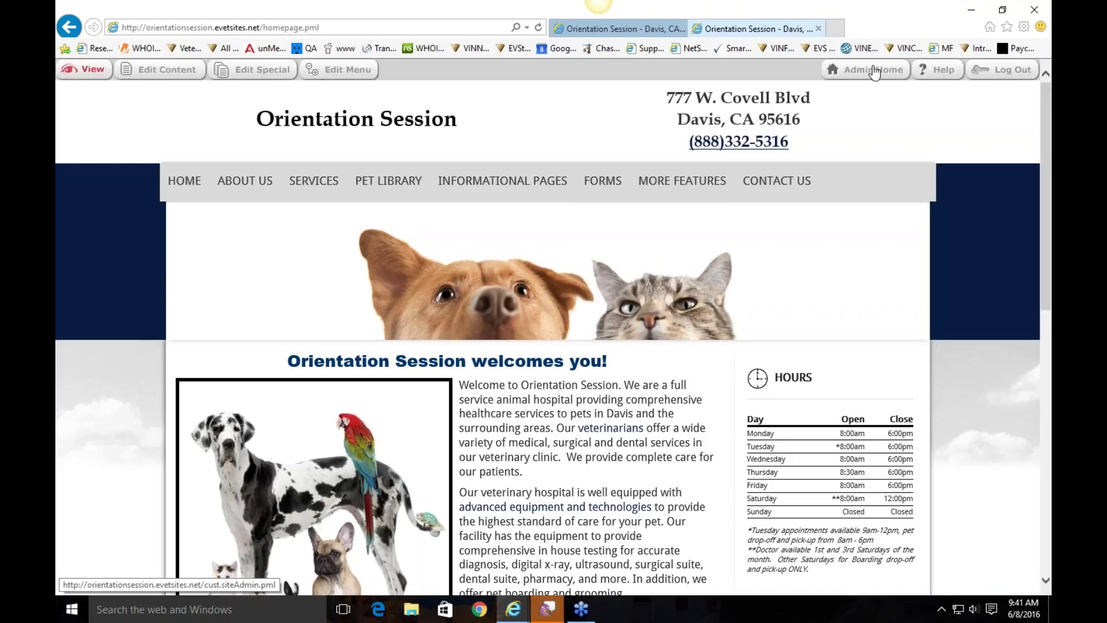
pyautogui.moveTo(244, 137)
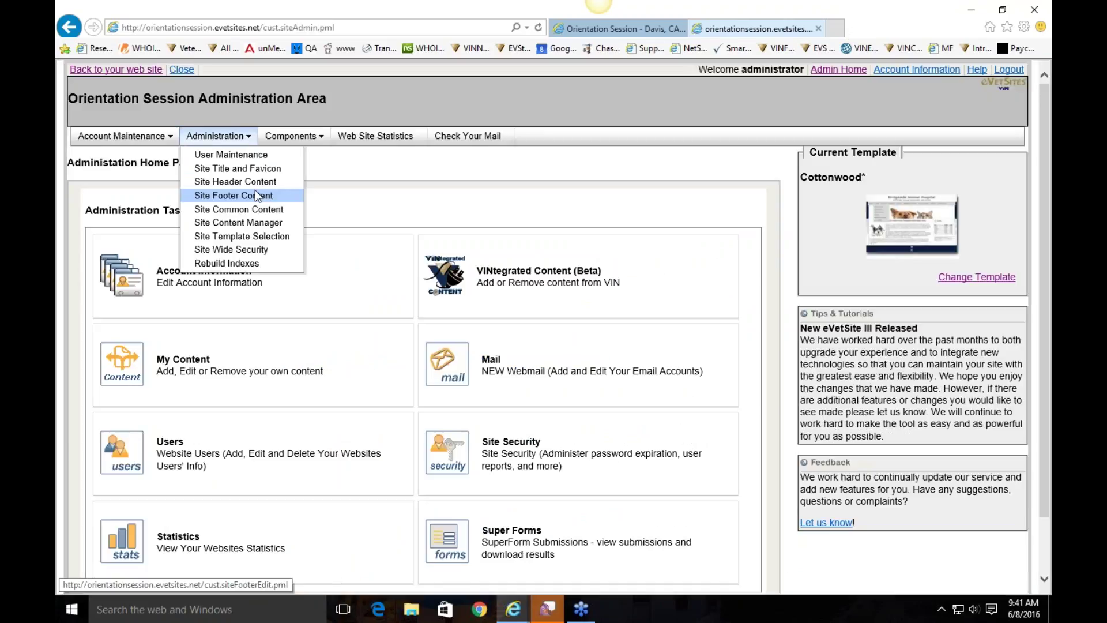
pyautogui.click(254, 209)
pyautogui.scroll(-1, 648, 426)
pyautogui.scroll(1, 648, 427)
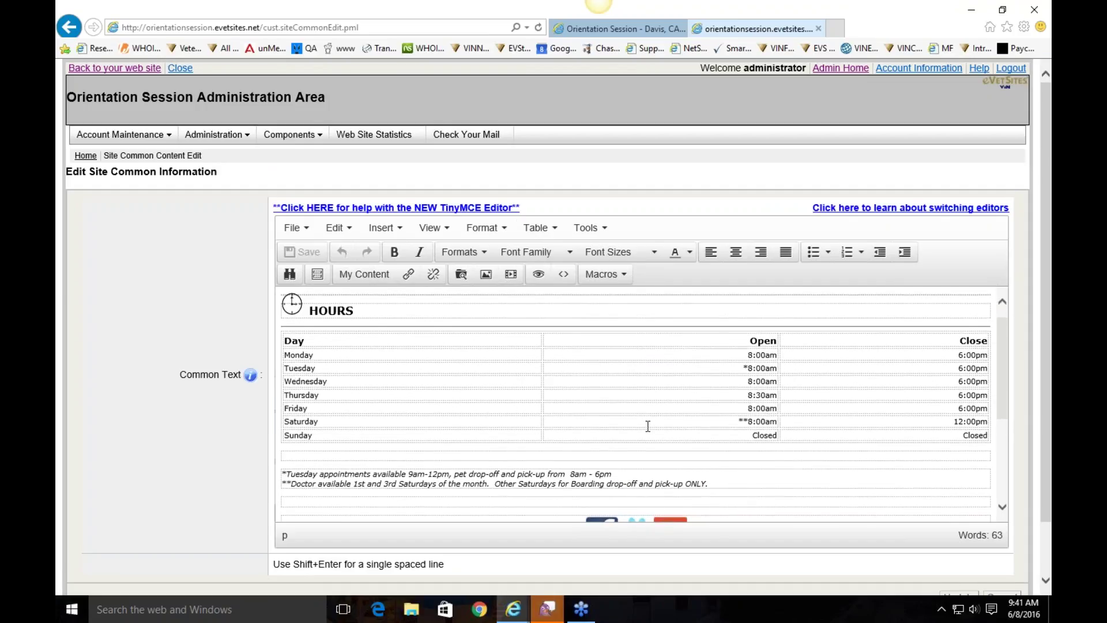
pyautogui.scroll(1, 648, 426)
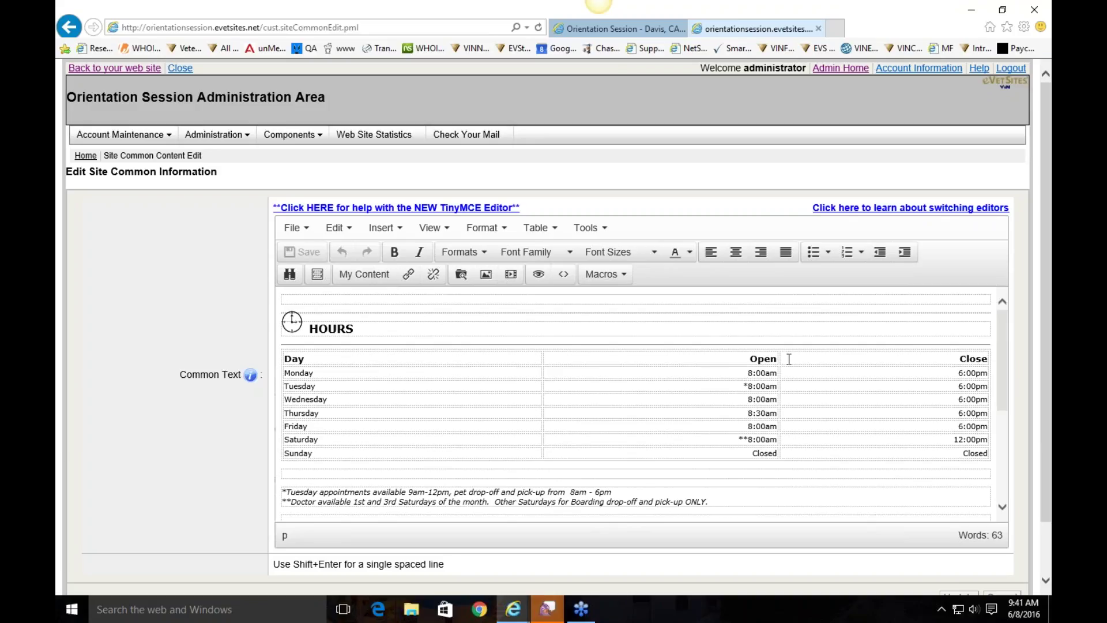
# Extend Monday's Open entry in the hours table to 8:00am-1:00pm.
pyautogui.moveTo(741, 385); pyautogui.dragTo(747, 386)
pyautogui.moveTo(406, 492); pyautogui.dragTo(447, 491)
pyautogui.click(456, 494)
pyautogui.click(777, 372)
pyautogui.write('-')
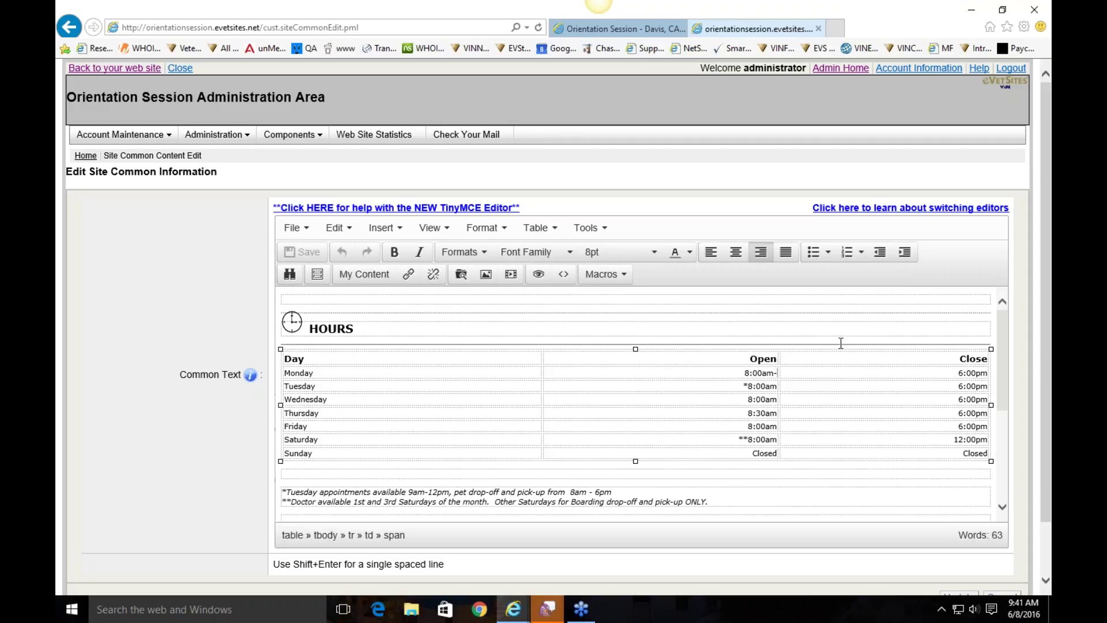
pyautogui.write('1:00pm')
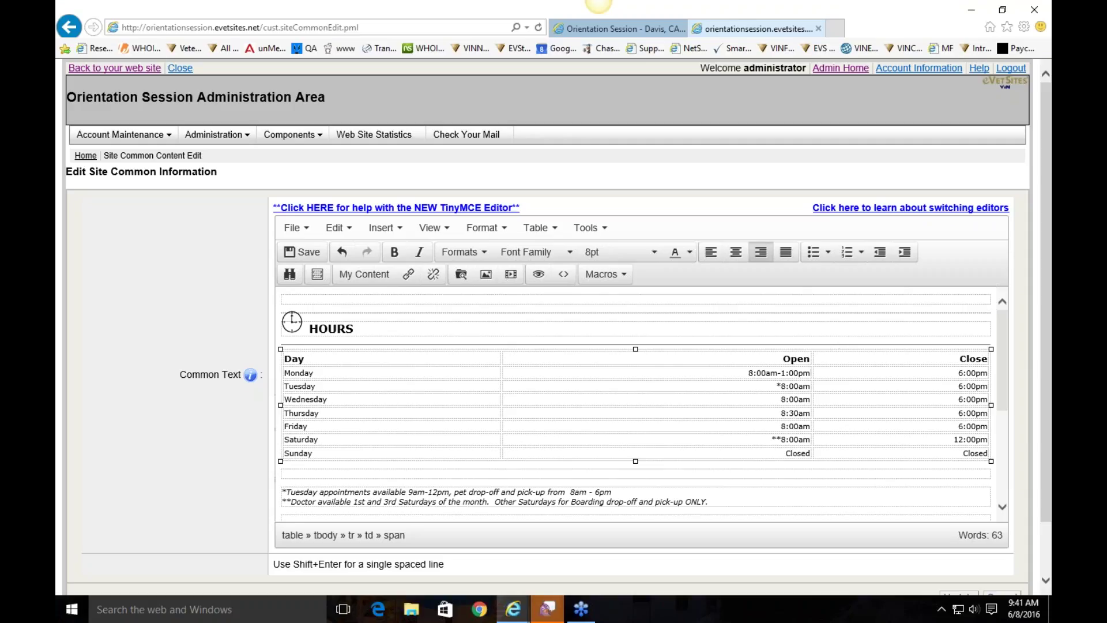
# Remove the -1:00pm addition from Monday's Open entry in the hours table, leaving 8:00am.
pyautogui.moveTo(978, 374); pyautogui.dragTo(990, 379)
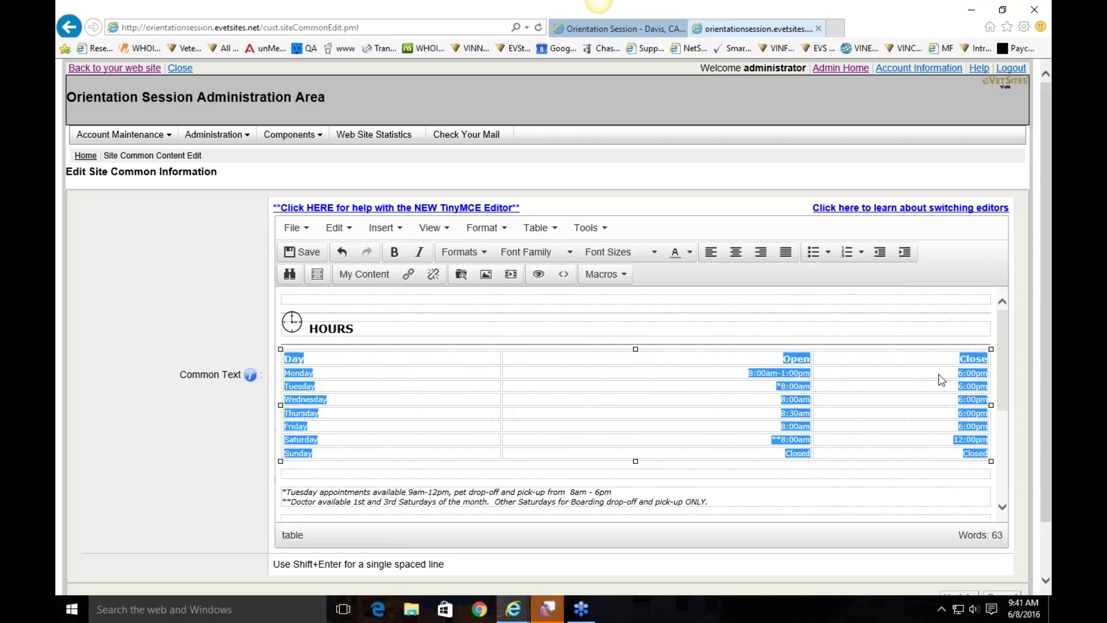
pyautogui.click(959, 374)
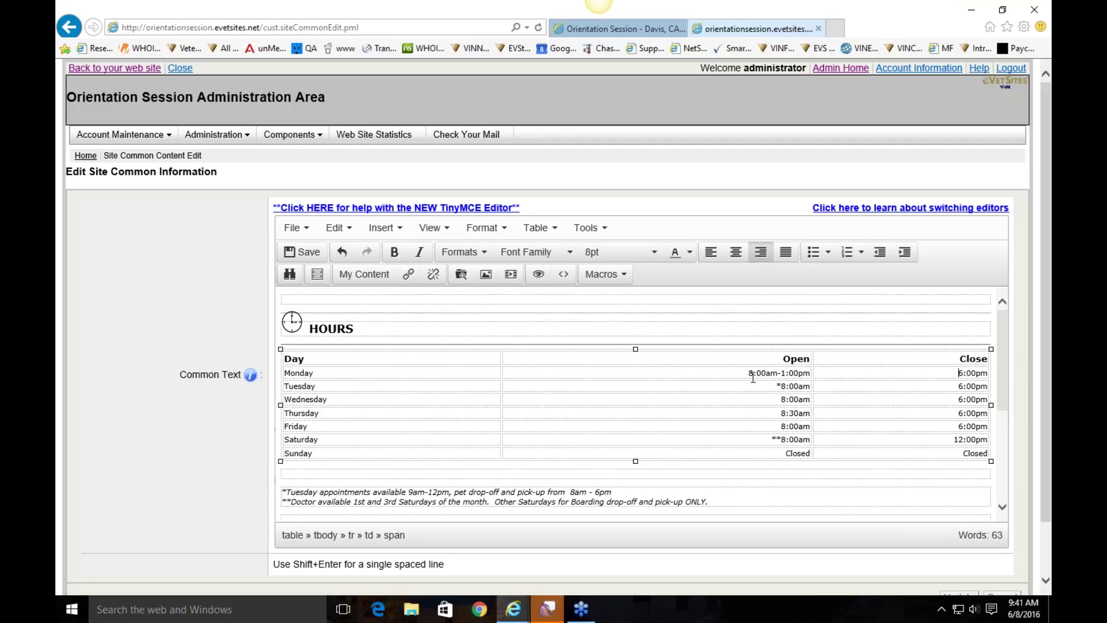
pyautogui.click(909, 362)
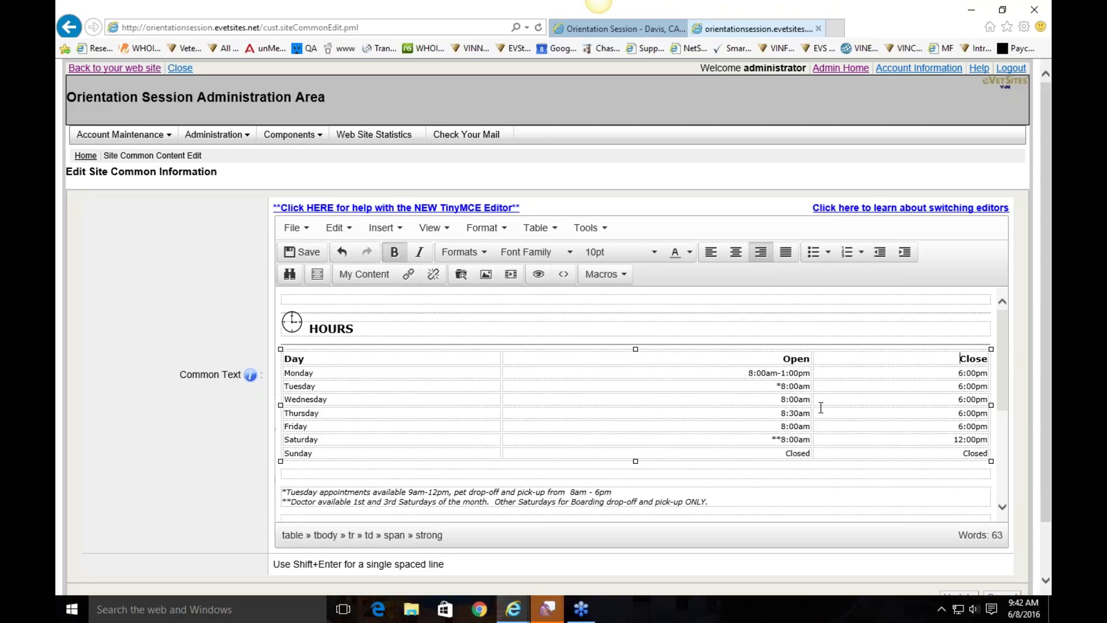
pyautogui.click(779, 386)
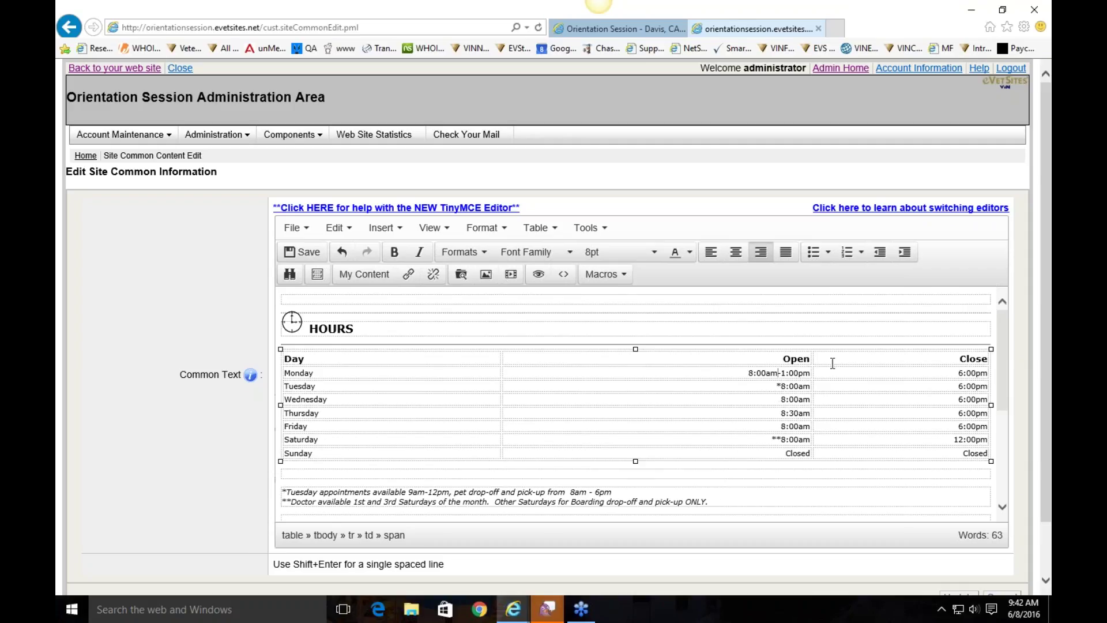
pyautogui.moveTo(811, 374); pyautogui.dragTo(785, 375)
pyautogui.press('BackSpace')
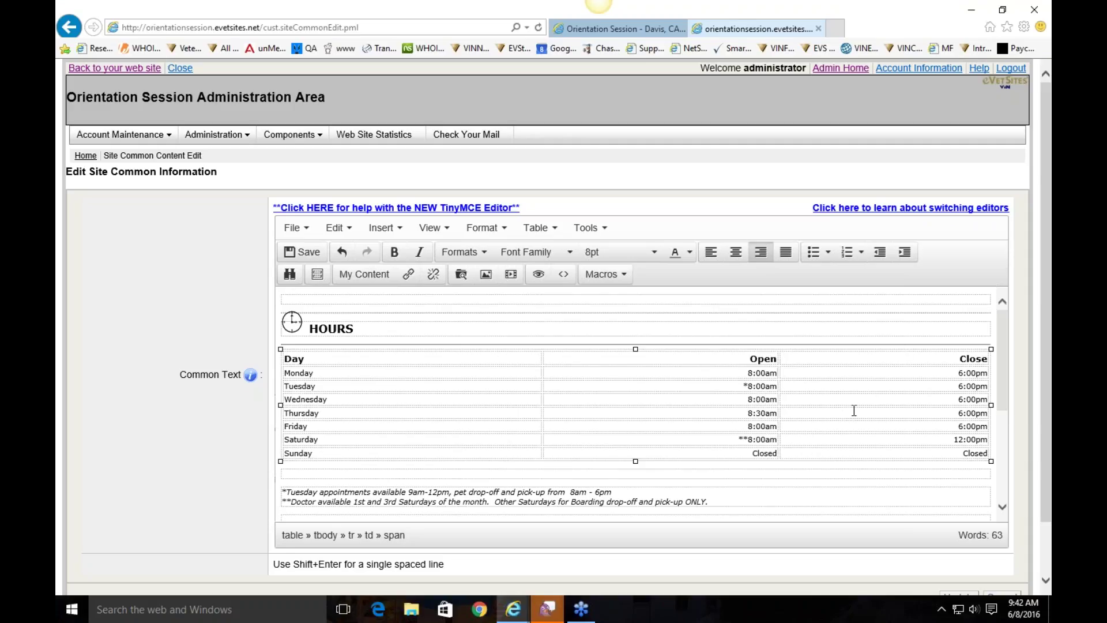
pyautogui.click(815, 381)
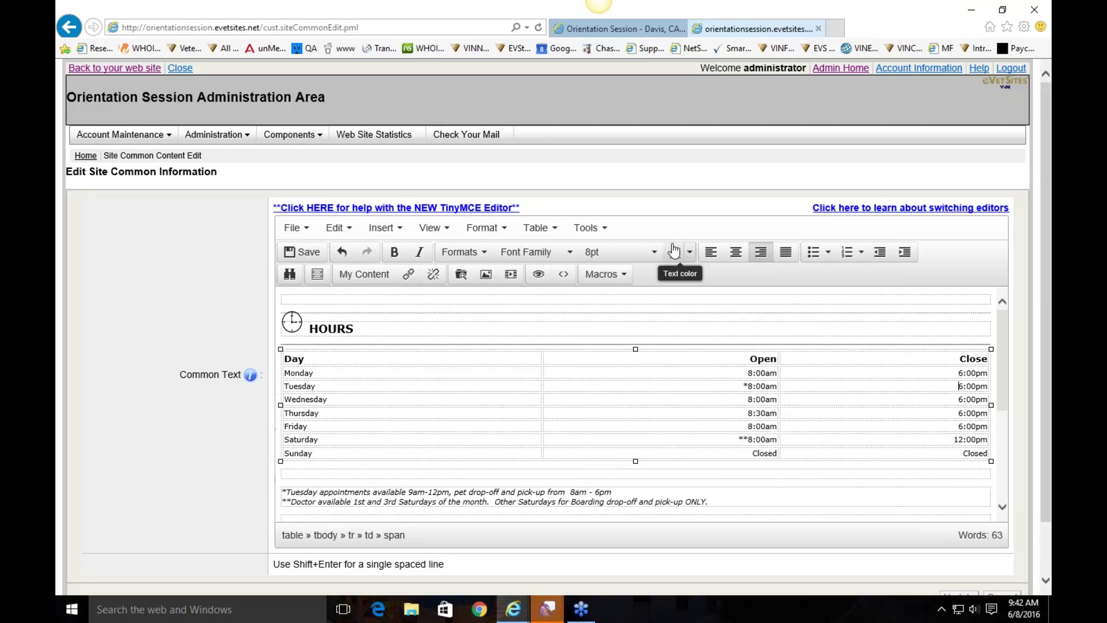
# Return to the website, go to the administration area and open the Site Header for editing.
pyautogui.click(113, 69)
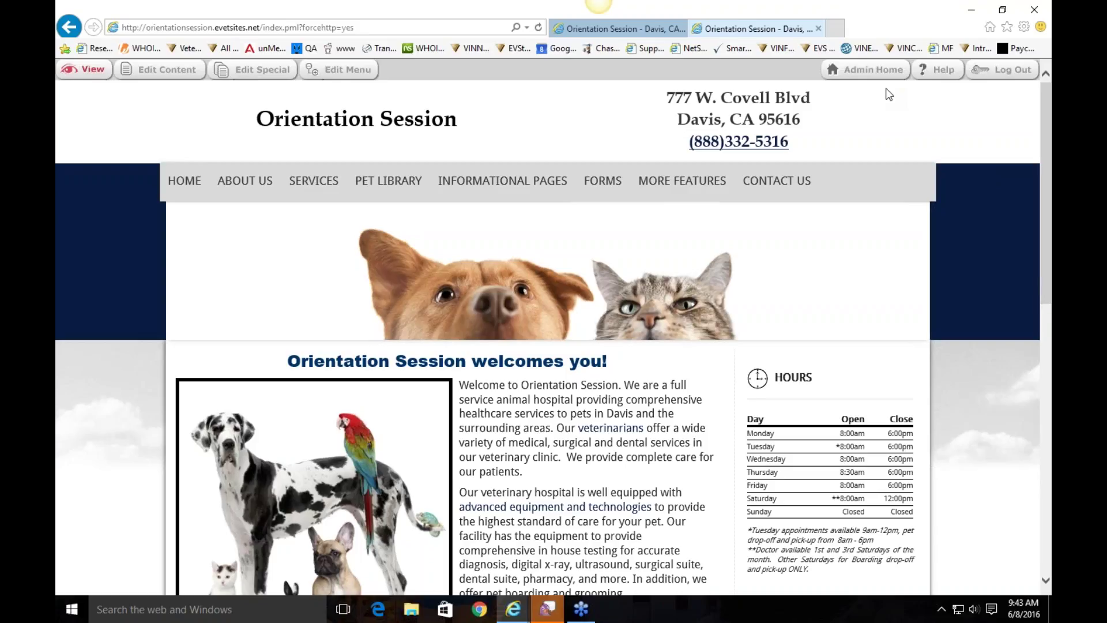
pyautogui.click(868, 72)
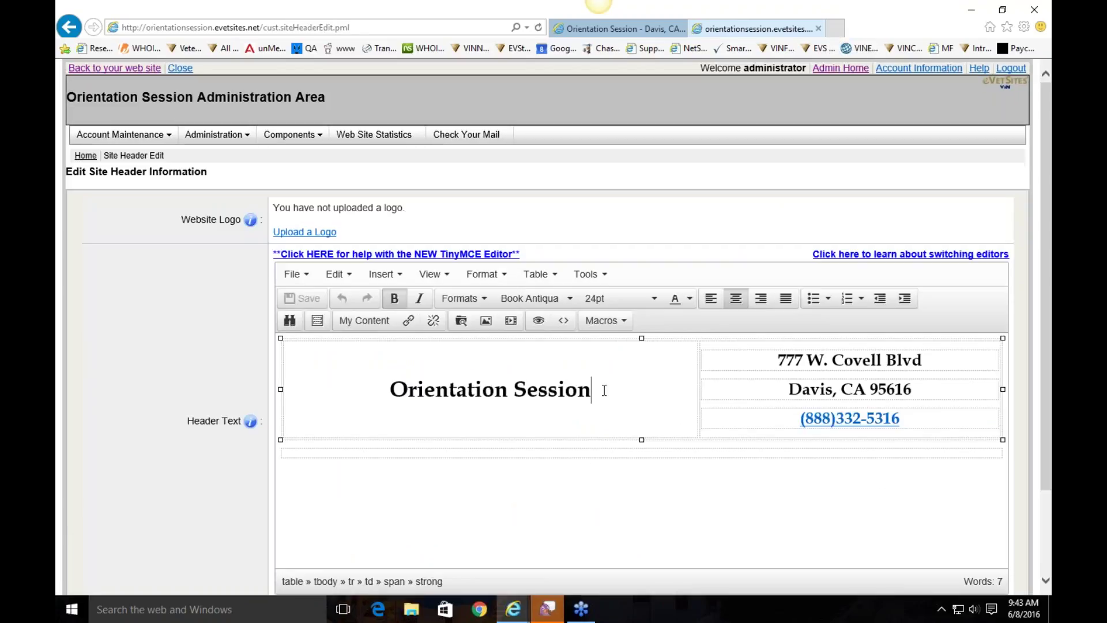
pyautogui.click(531, 425)
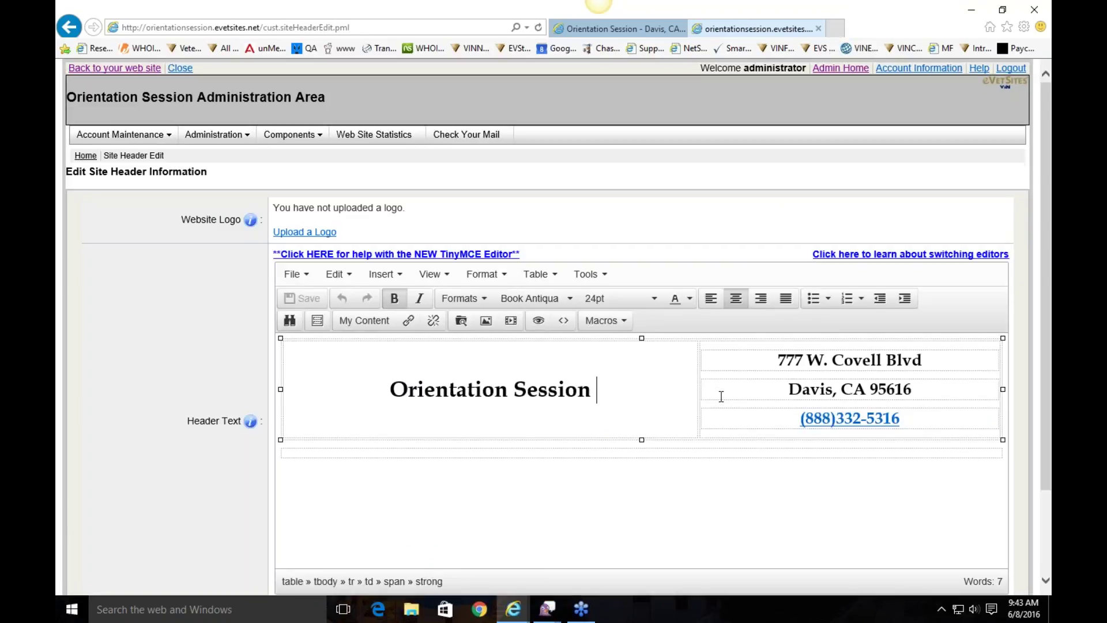
# Insert a new column after the Orientation Session title column in the header table.
pyautogui.rightClick(597, 378)
pyautogui.moveTo(702, 533)
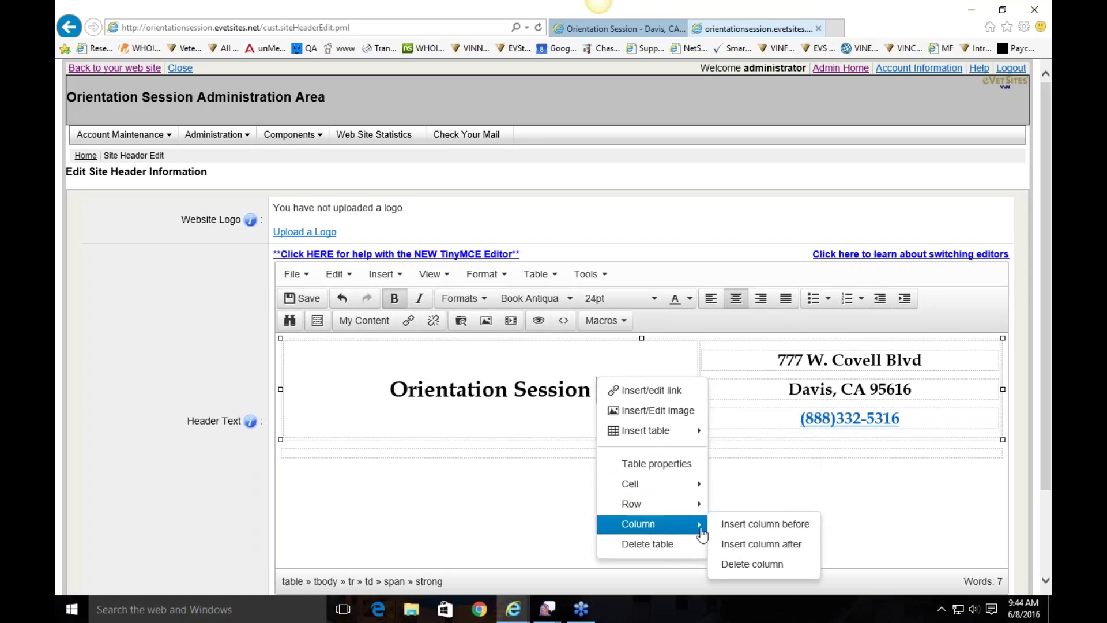
pyautogui.click(744, 545)
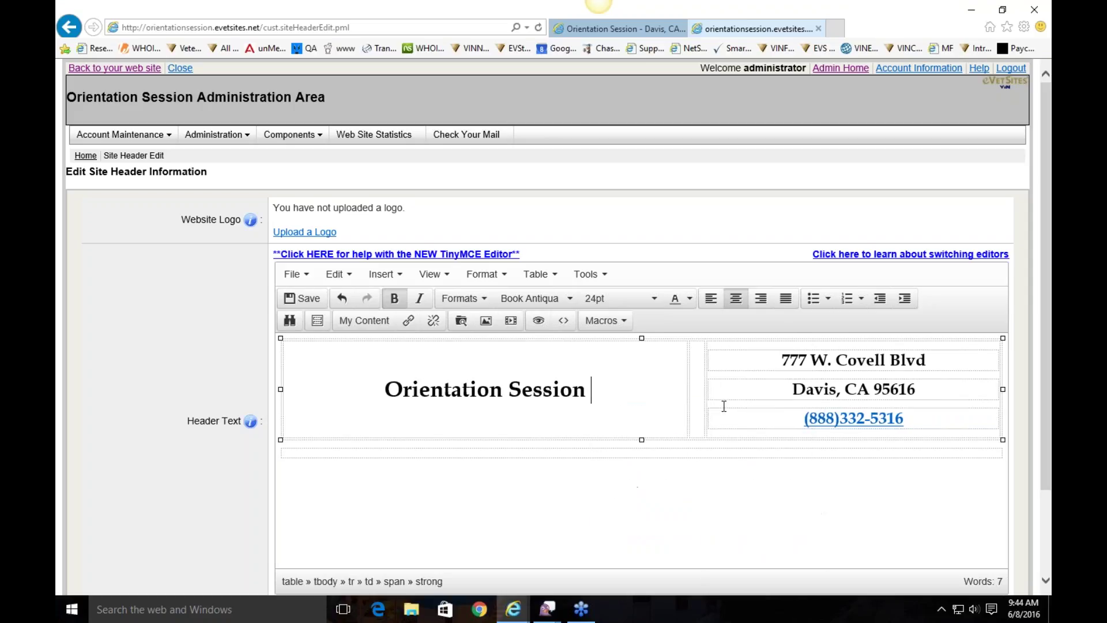
# Start inserting an image in the header's new middle column and upload MangoOutdoors.png from the desktop to the images folder.
pyautogui.rightClick(697, 392)
pyautogui.click(730, 430)
pyautogui.click(811, 385)
pyautogui.scroll(-2, 577, 415)
pyautogui.scroll(-1, 581, 420)
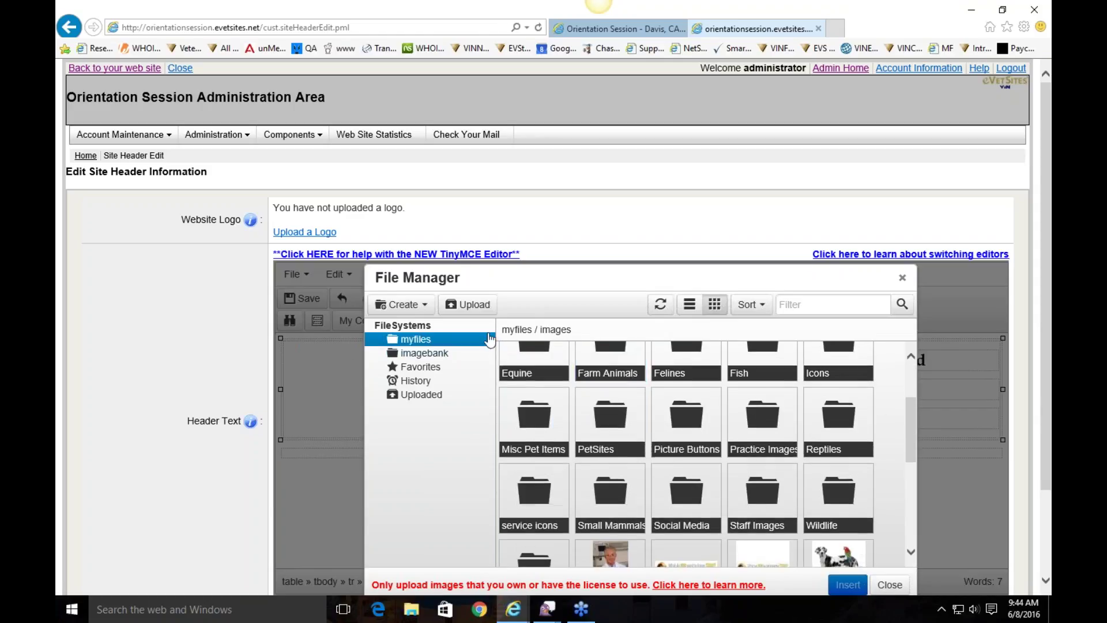
pyautogui.click(474, 309)
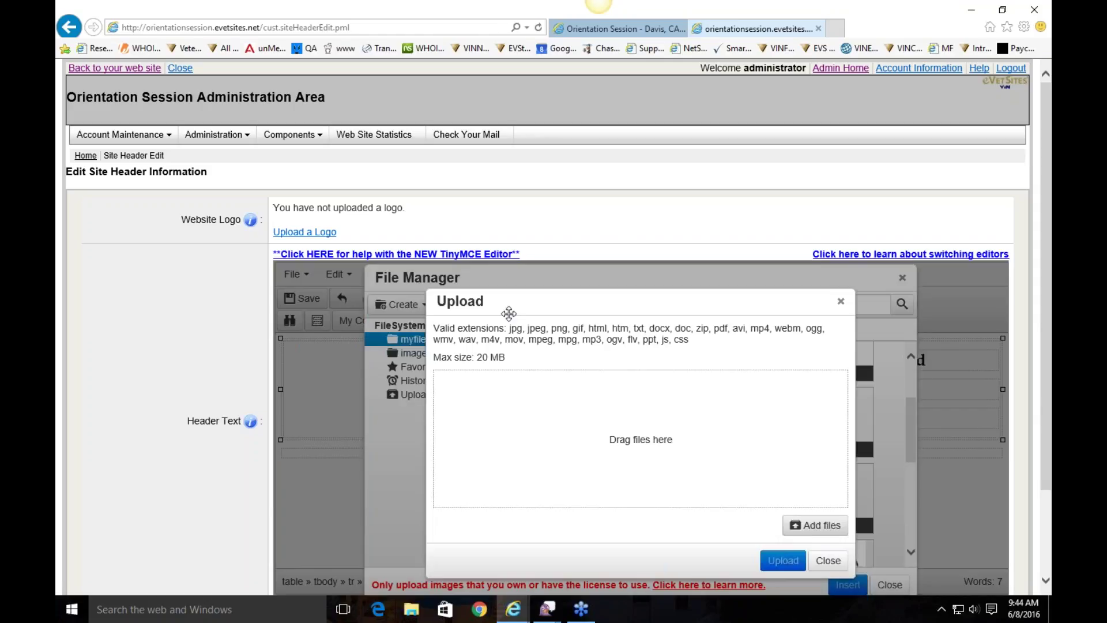
pyautogui.click(802, 526)
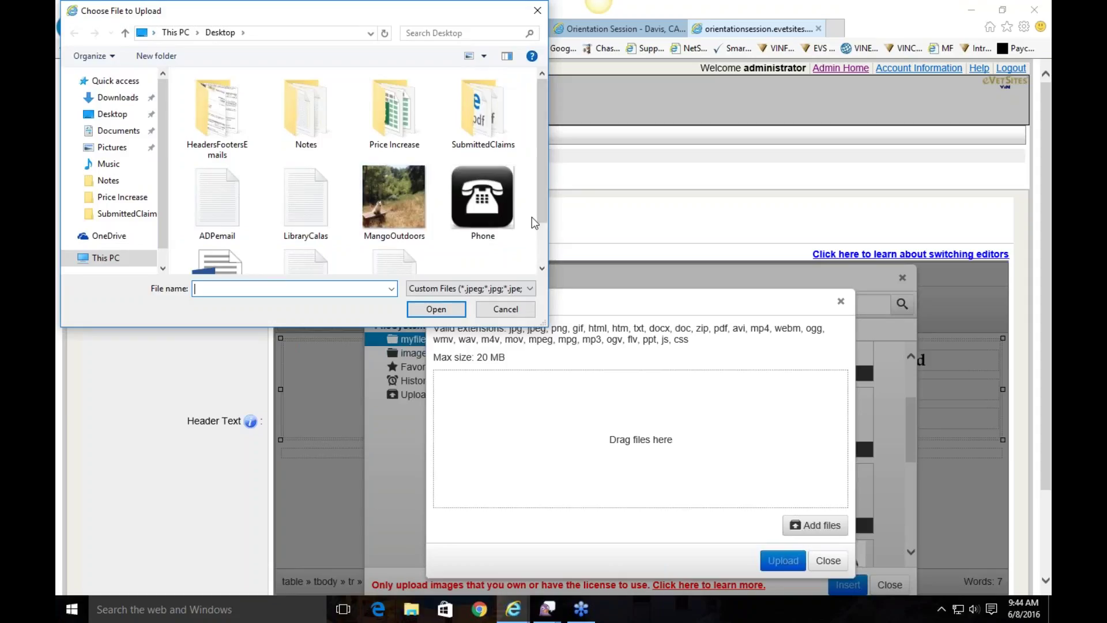
pyautogui.doubleClick(402, 201)
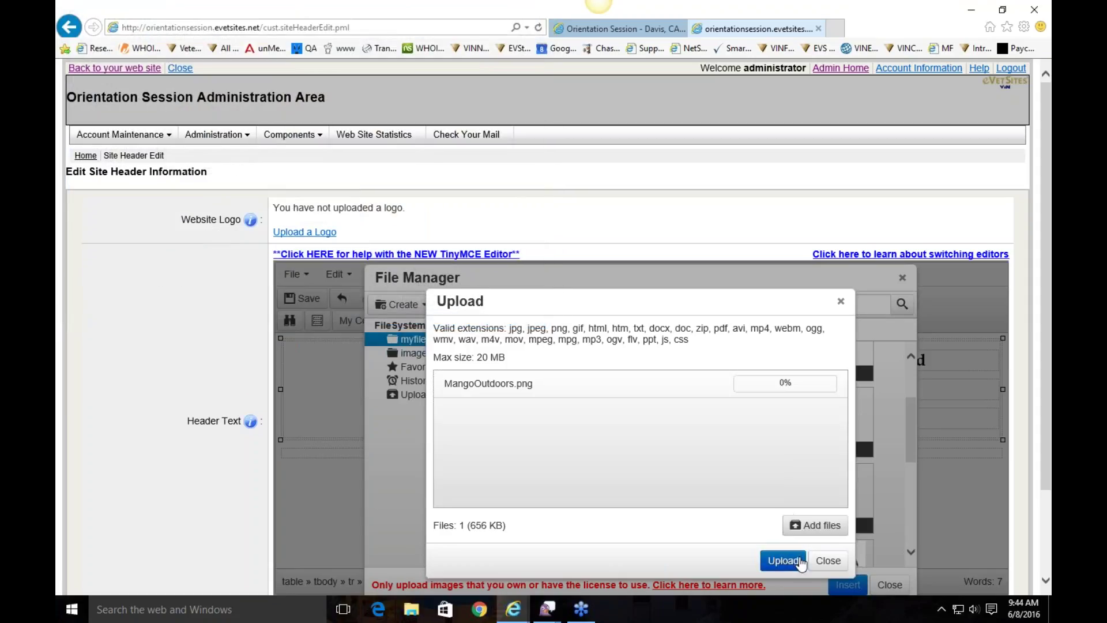
pyautogui.click(769, 559)
pyautogui.click(828, 560)
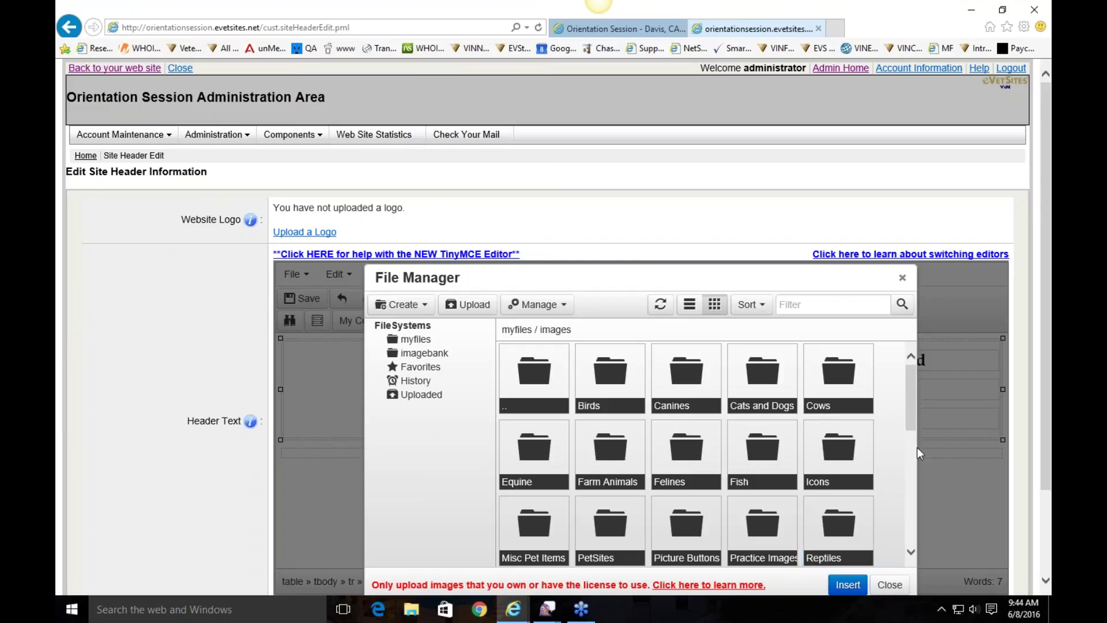
# Insert MangoOutdoors.png from the images folder into the header's middle column at its original size.
pyautogui.scroll(-5, 915, 519)
pyautogui.scroll(-3, 957, 469)
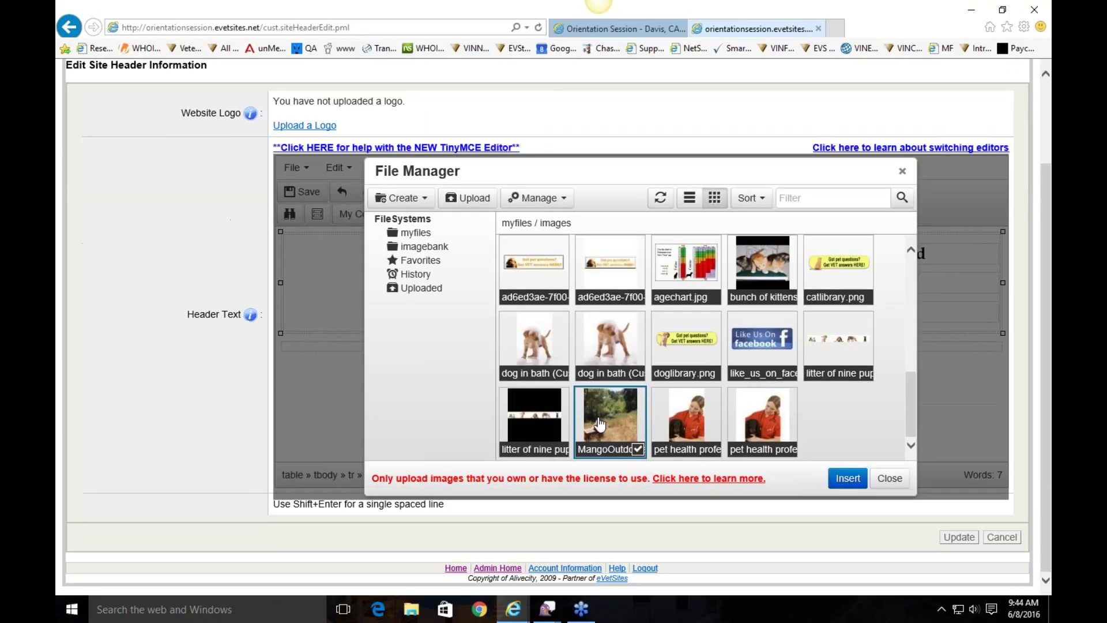
pyautogui.click(845, 479)
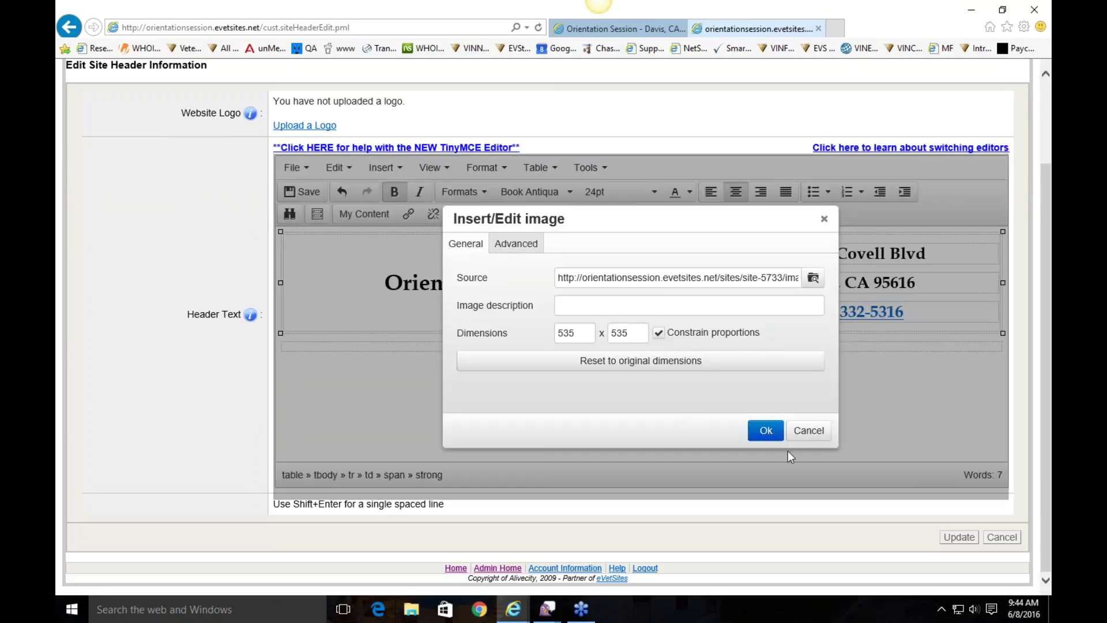
pyautogui.click(766, 432)
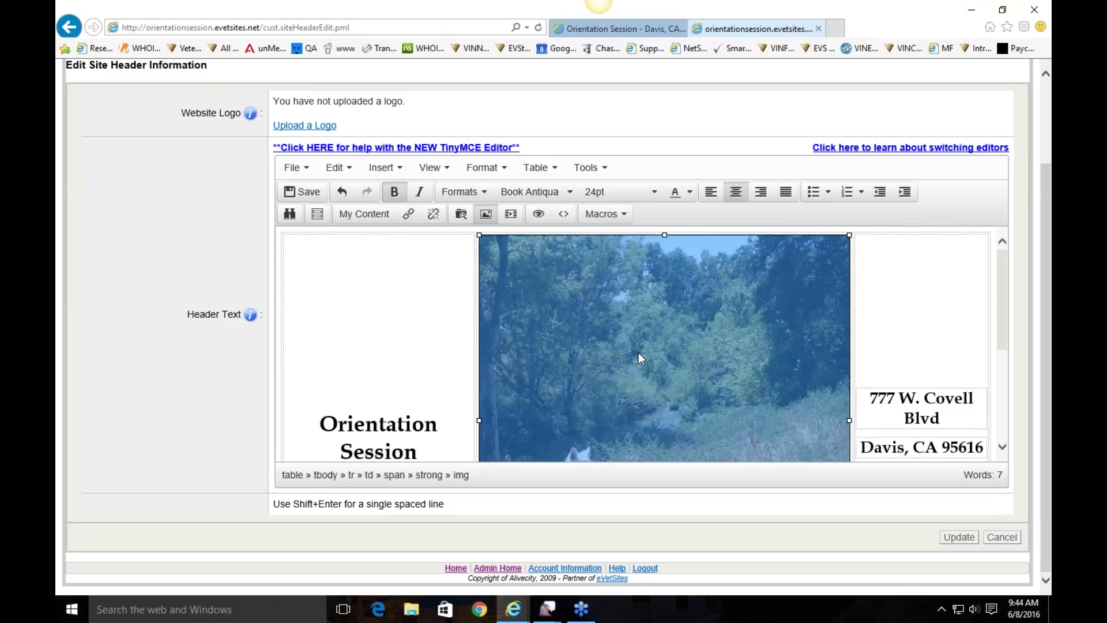
# Set the header photo's width to 200 with constrained proportions.
pyautogui.doubleClick(652, 333)
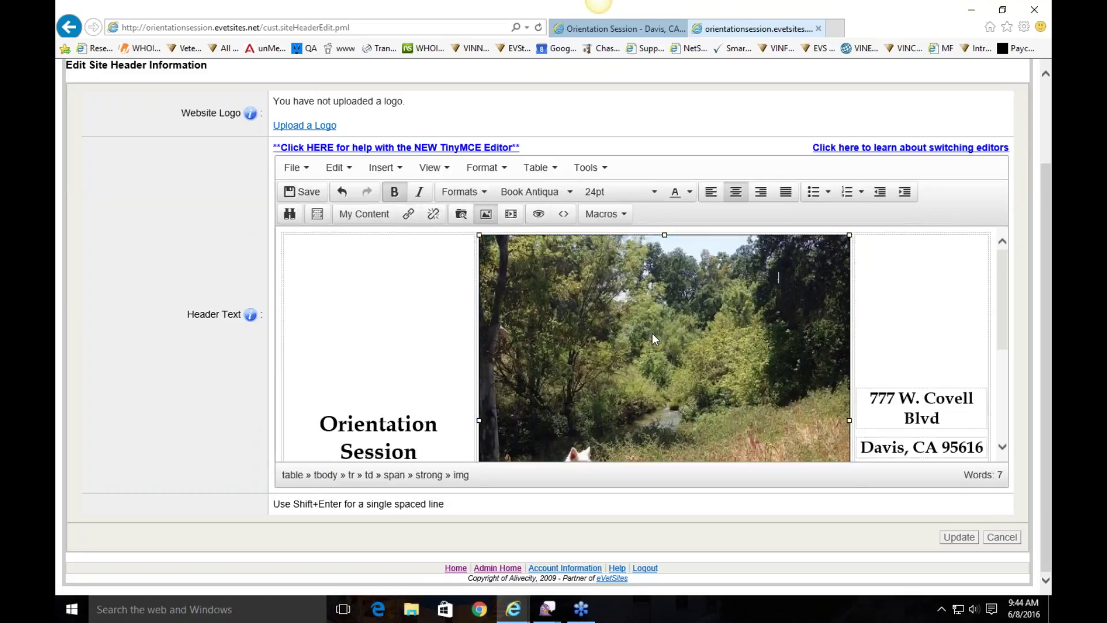
pyautogui.moveTo(586, 334); pyautogui.dragTo(552, 329)
pyautogui.write('200')
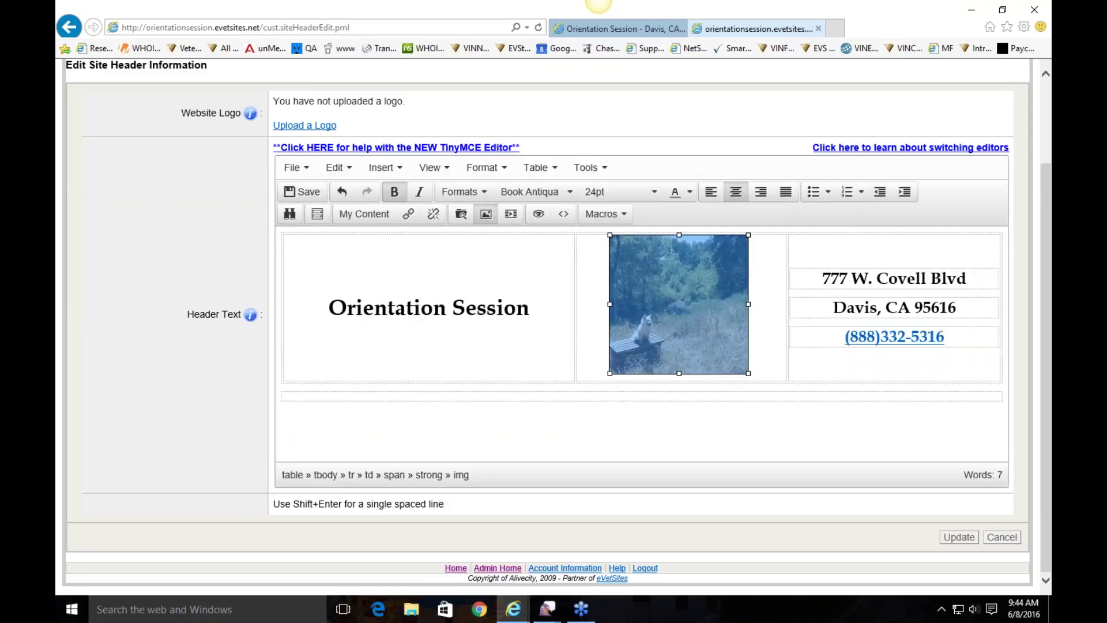
pyautogui.click(766, 431)
pyautogui.click(719, 376)
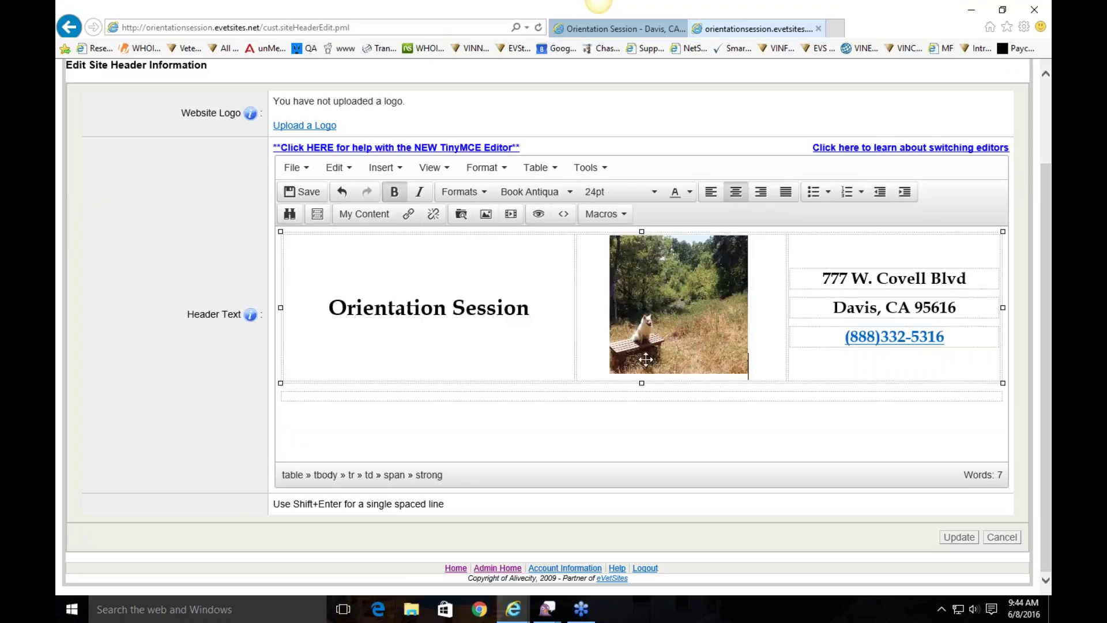
# Examine the header's title, photo, address lines and phone link in the editor.
pyautogui.tripleClick(547, 315)
pyautogui.moveTo(824, 278); pyautogui.dragTo(969, 304)
pyautogui.click(894, 337)
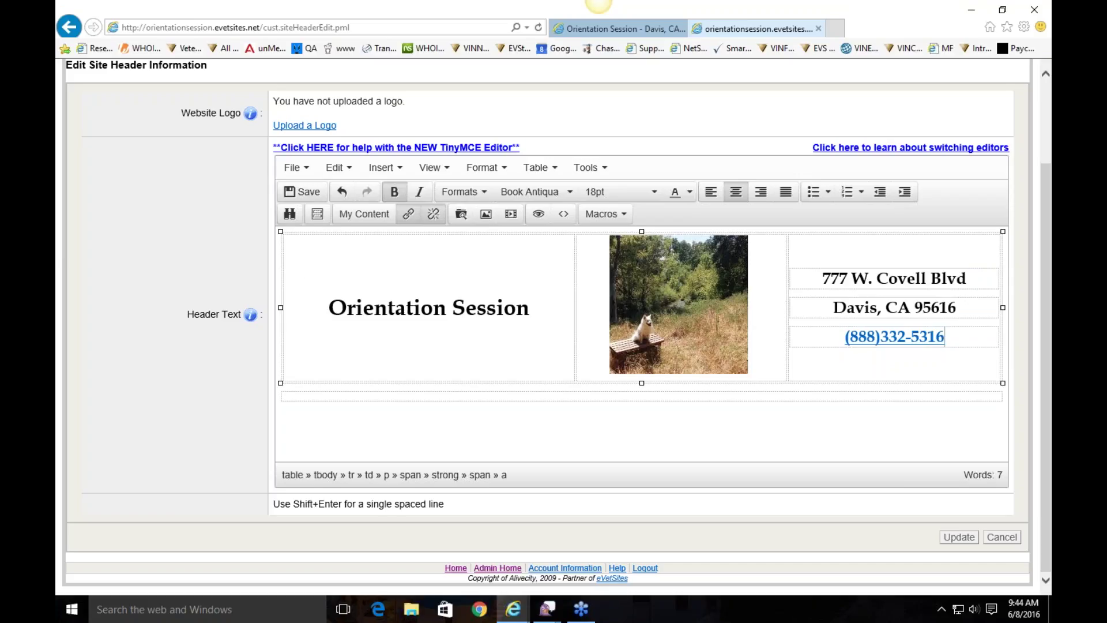
pyautogui.click(325, 309)
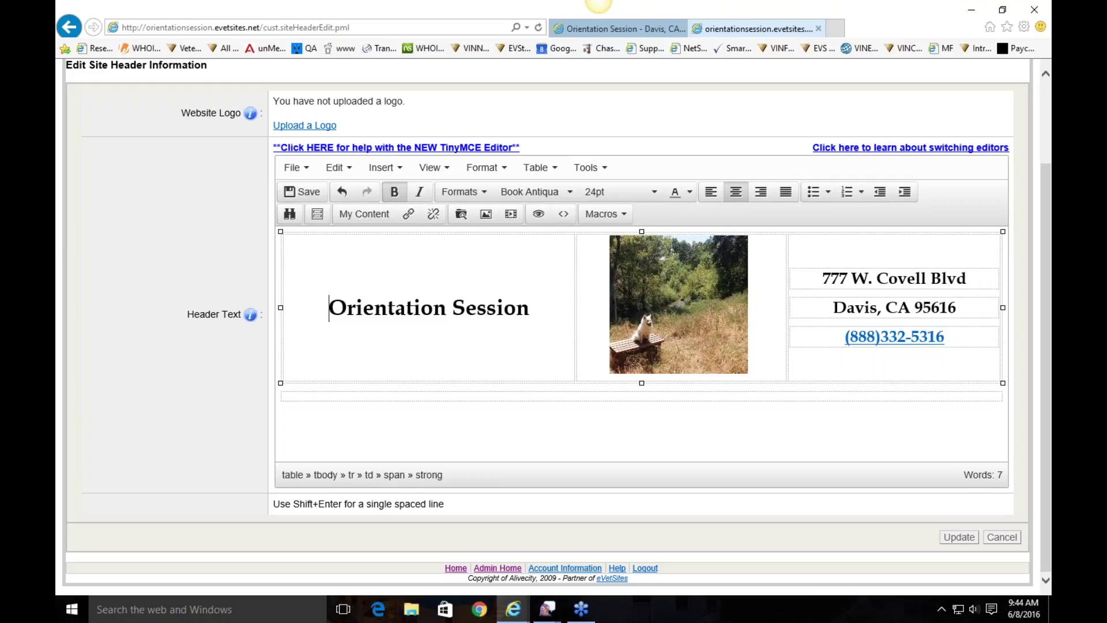
pyautogui.click(683, 290)
pyautogui.click(790, 334)
pyautogui.scroll(1, 553, 323)
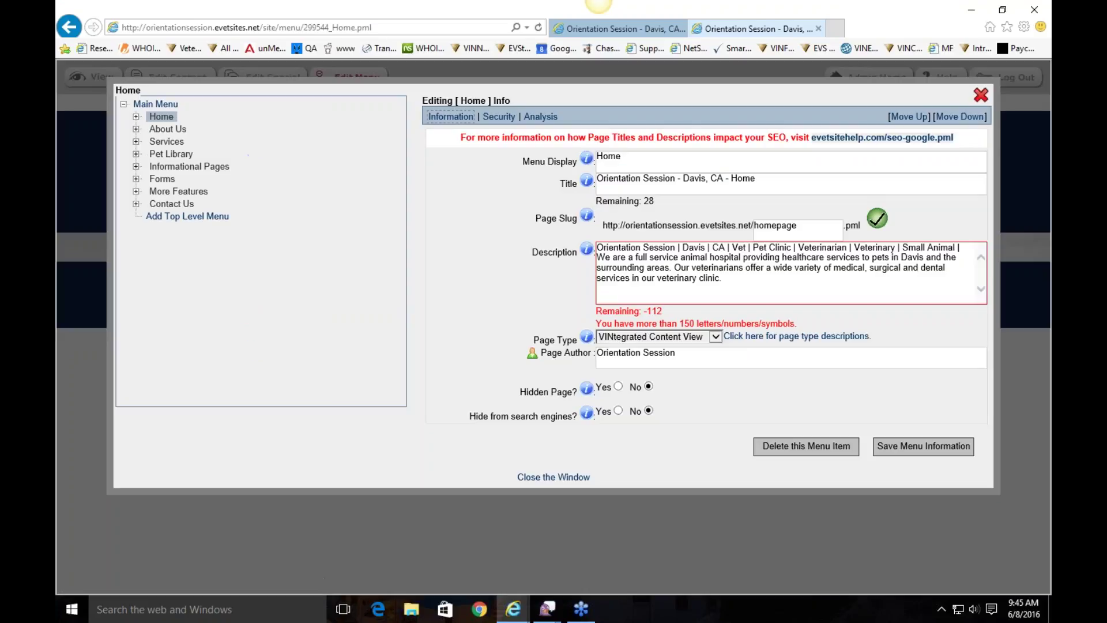
# Make the Clinic pets page under About Us a hidden page and close the menu editor.
pyautogui.click(136, 129)
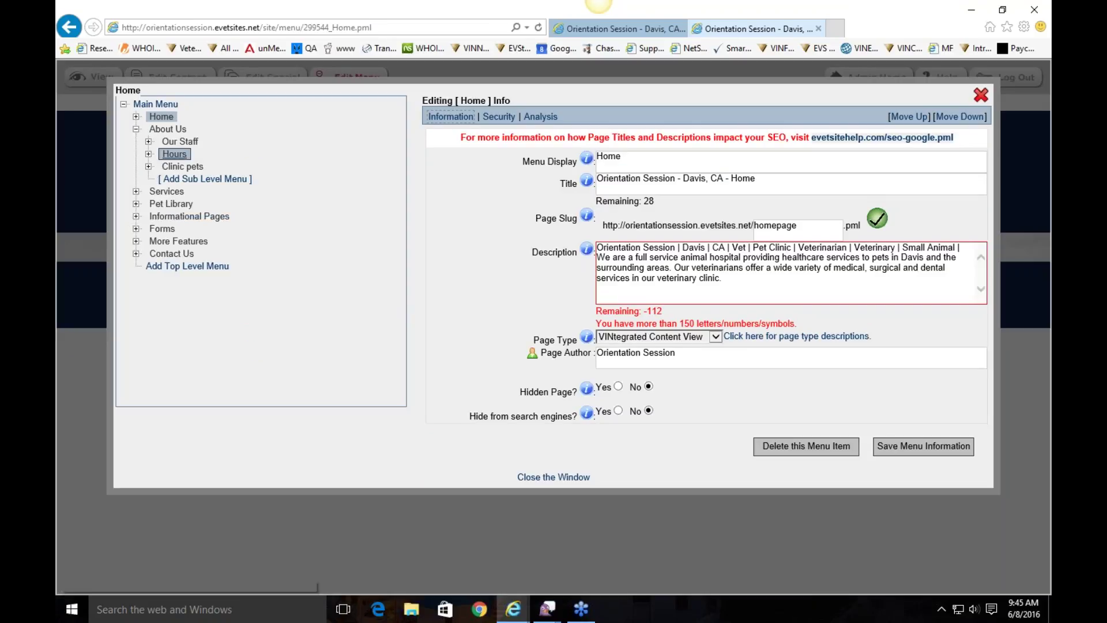
pyautogui.click(184, 167)
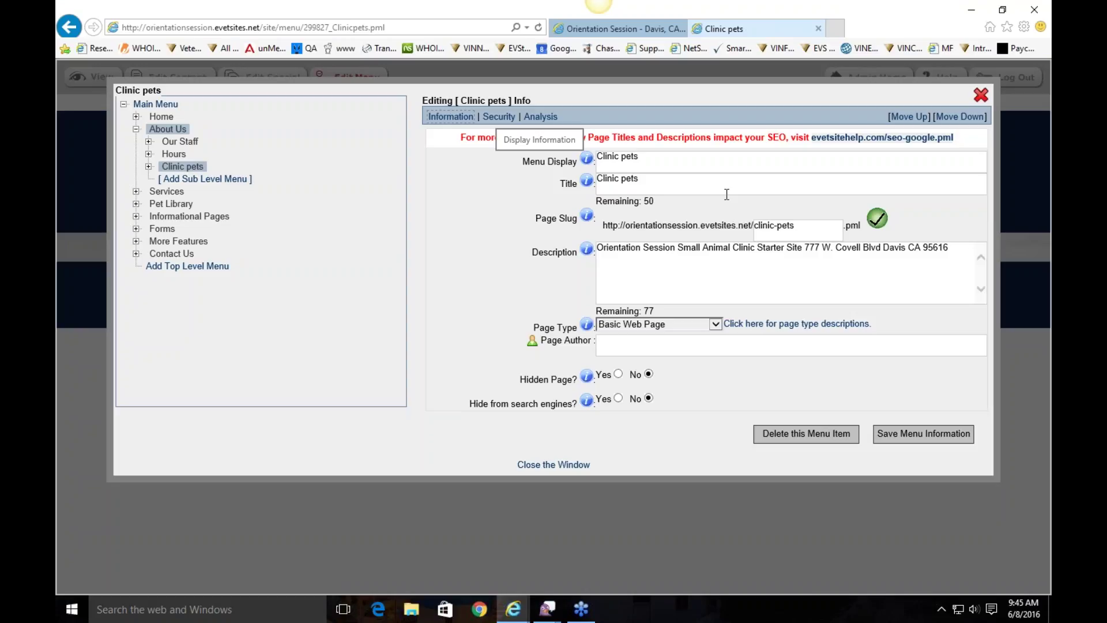
pyautogui.click(619, 374)
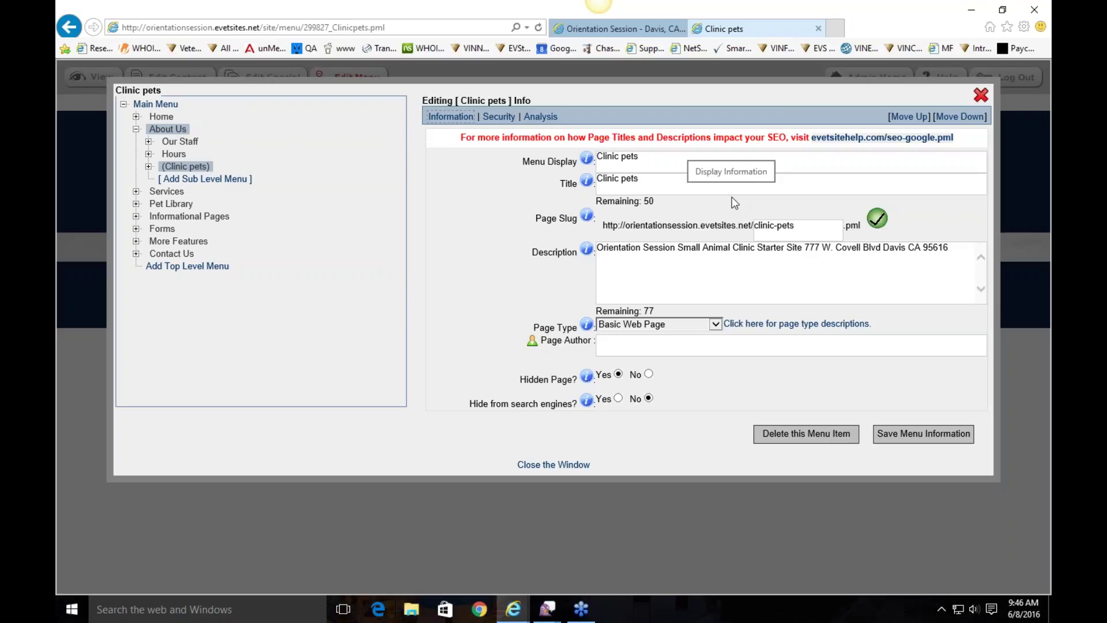
pyautogui.click(981, 95)
# Open the Home page content for editing, view the animal group image's properties, and close the editor without changes.
pyautogui.click(188, 181)
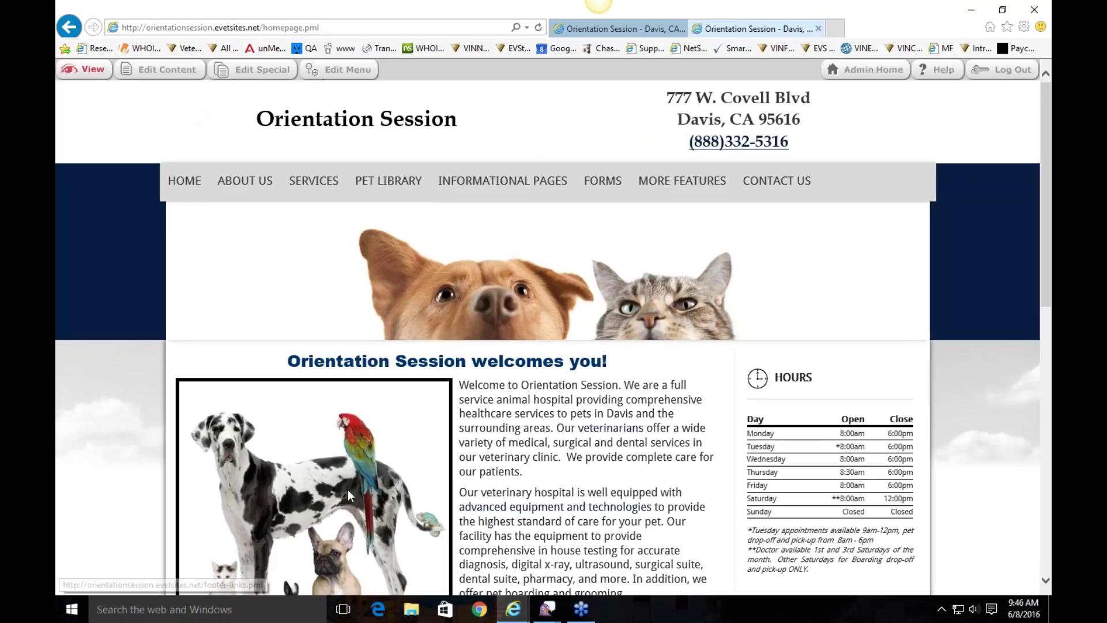
pyautogui.click(172, 70)
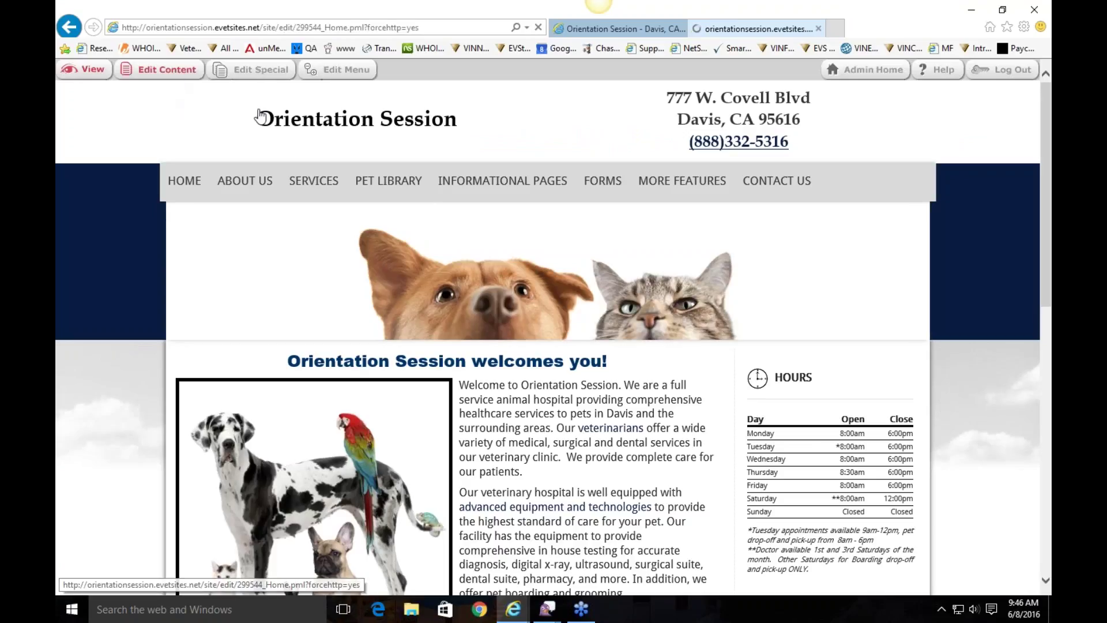
pyautogui.click(266, 320)
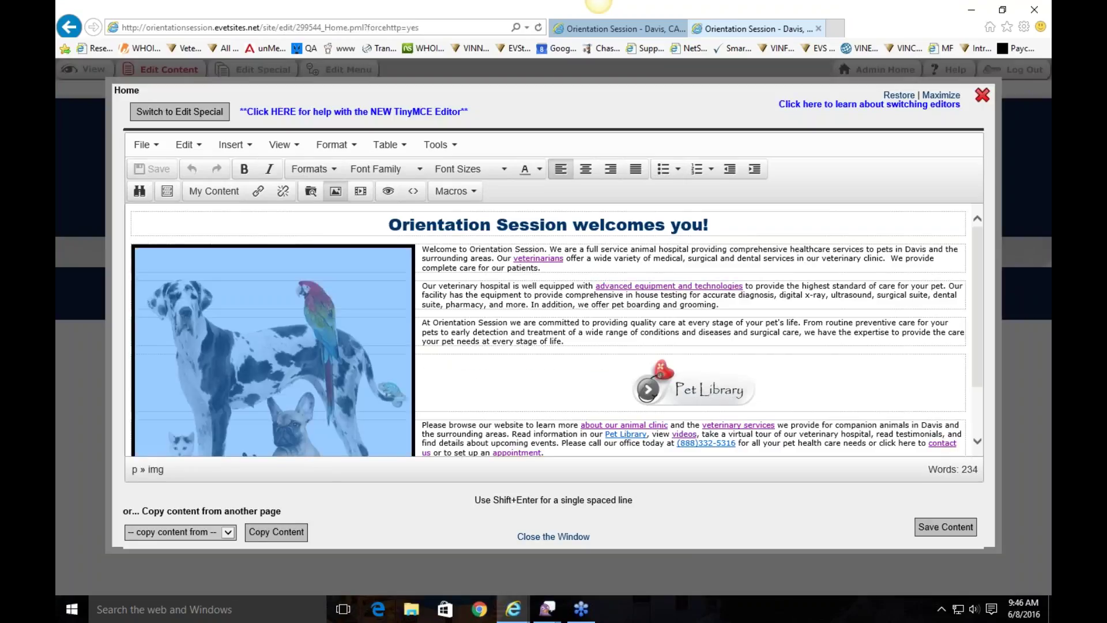
pyautogui.click(137, 253)
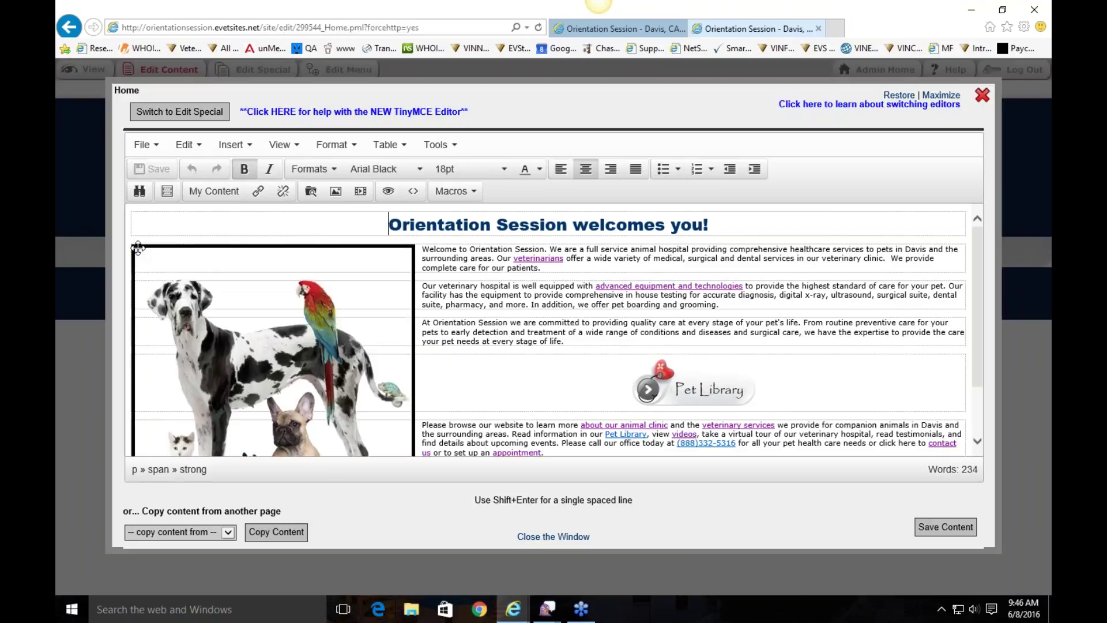
pyautogui.click(137, 256)
pyautogui.doubleClick(137, 256)
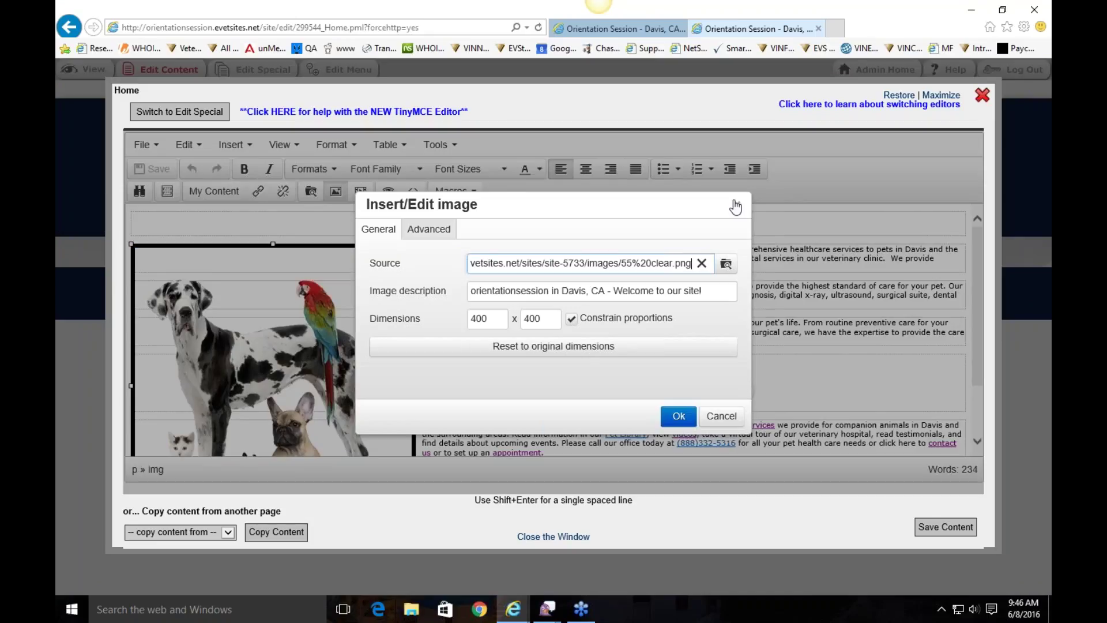
pyautogui.click(736, 206)
pyautogui.click(983, 95)
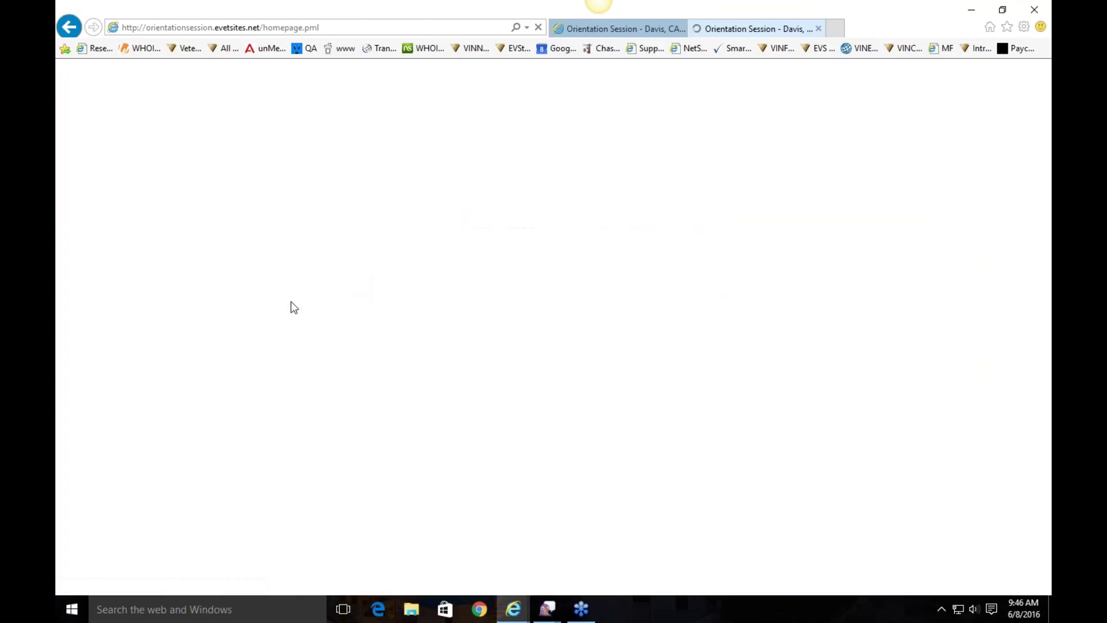
# Open the About Us page content for editing and shrink the pug and kitten image to about 225 × 225.
pyautogui.click(245, 180)
pyautogui.click(164, 81)
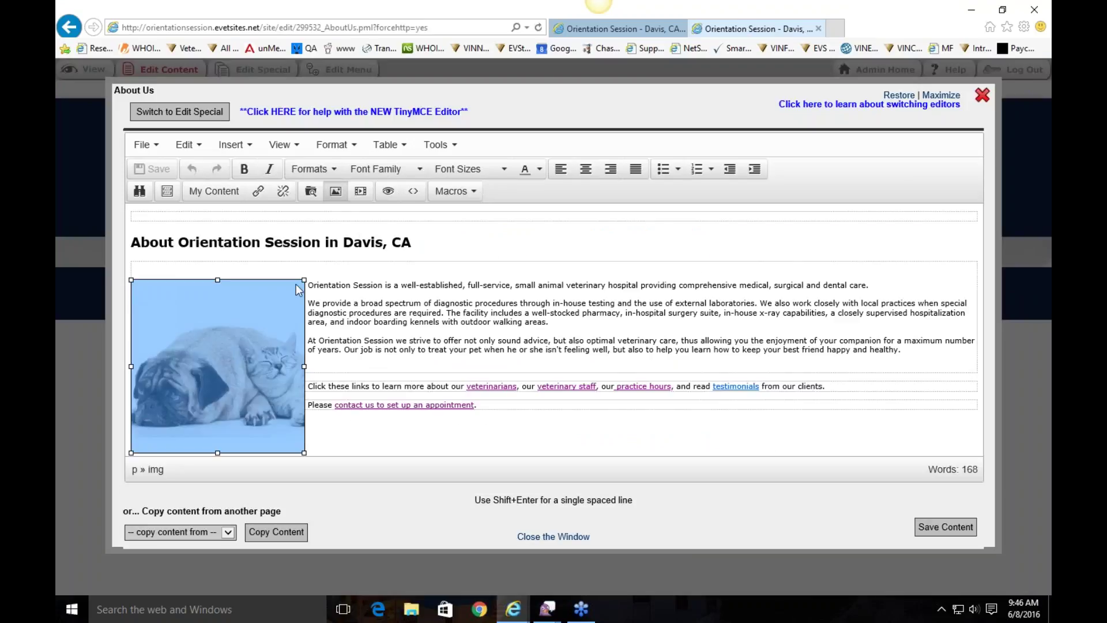
pyautogui.click(132, 284)
pyautogui.moveTo(130, 280)
pyautogui.mouseDown()
pyautogui.moveTo(183, 330)
pyautogui.moveTo(137, 272)
pyautogui.mouseUp()
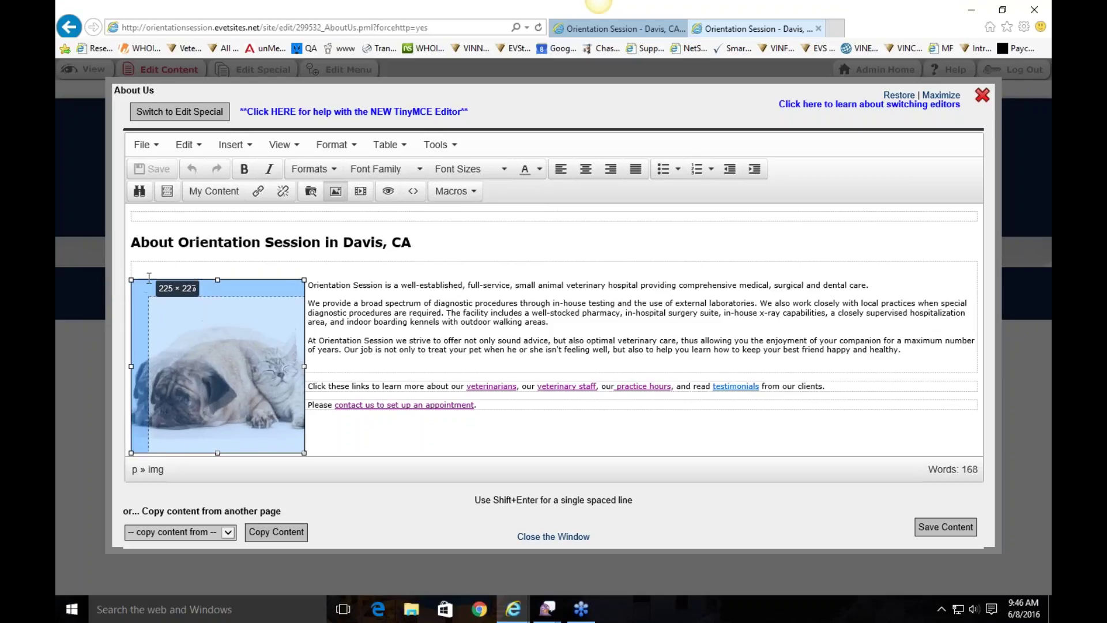
# View the resized image's properties, close them without changes, and save the About Us page content.
pyautogui.doubleClick(216, 331)
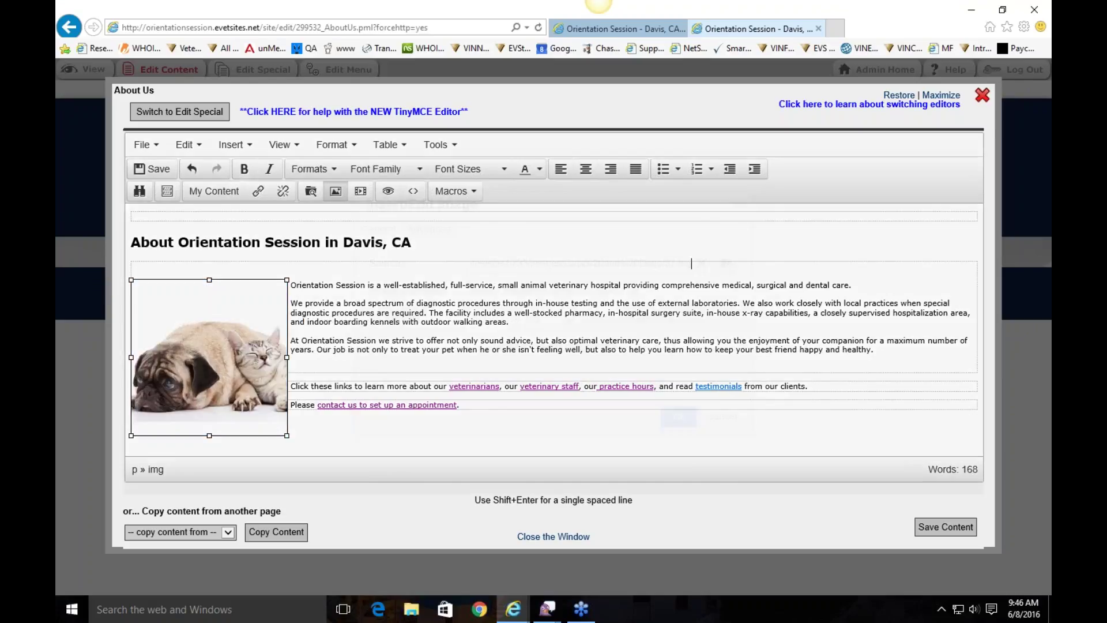
pyautogui.click(737, 207)
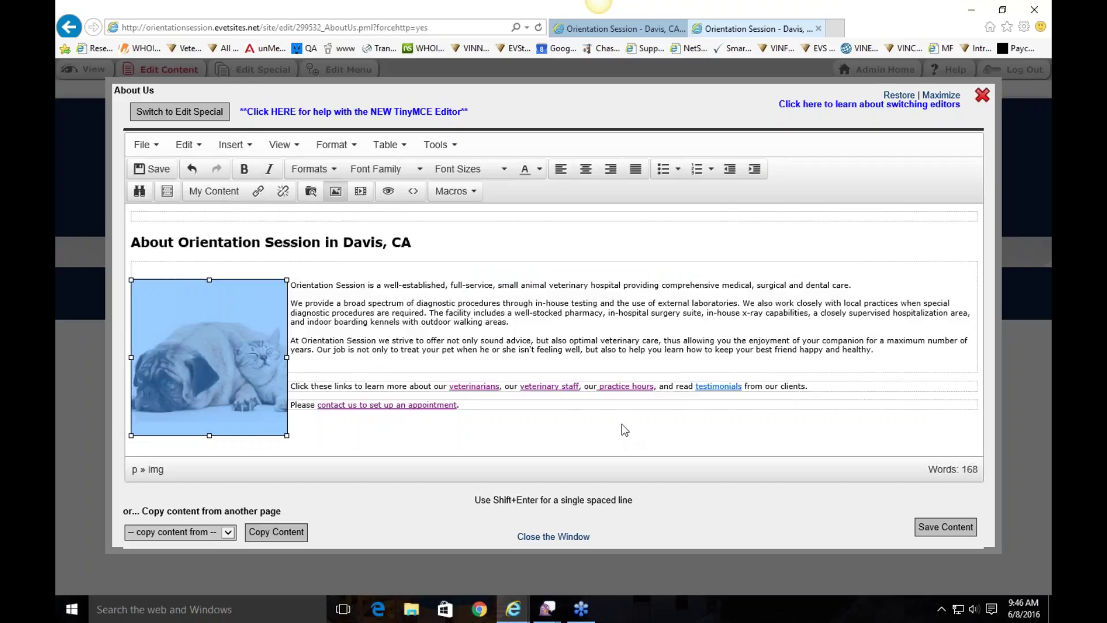
pyautogui.click(945, 526)
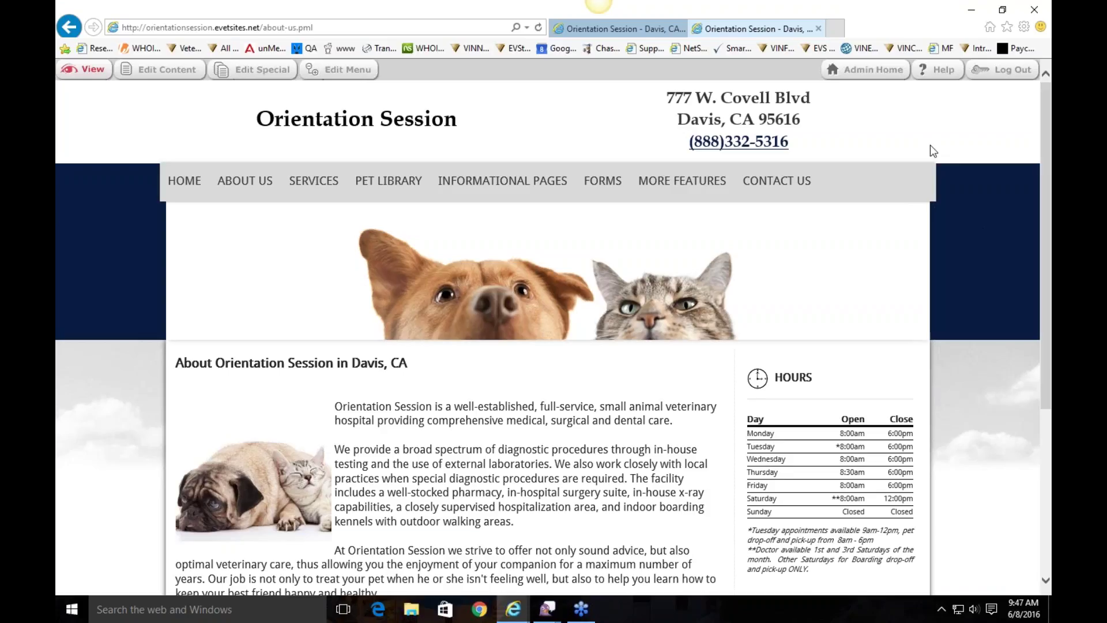
# Open the website template selection from the administration area and examine the current theme note and the available layouts.
pyautogui.click(852, 69)
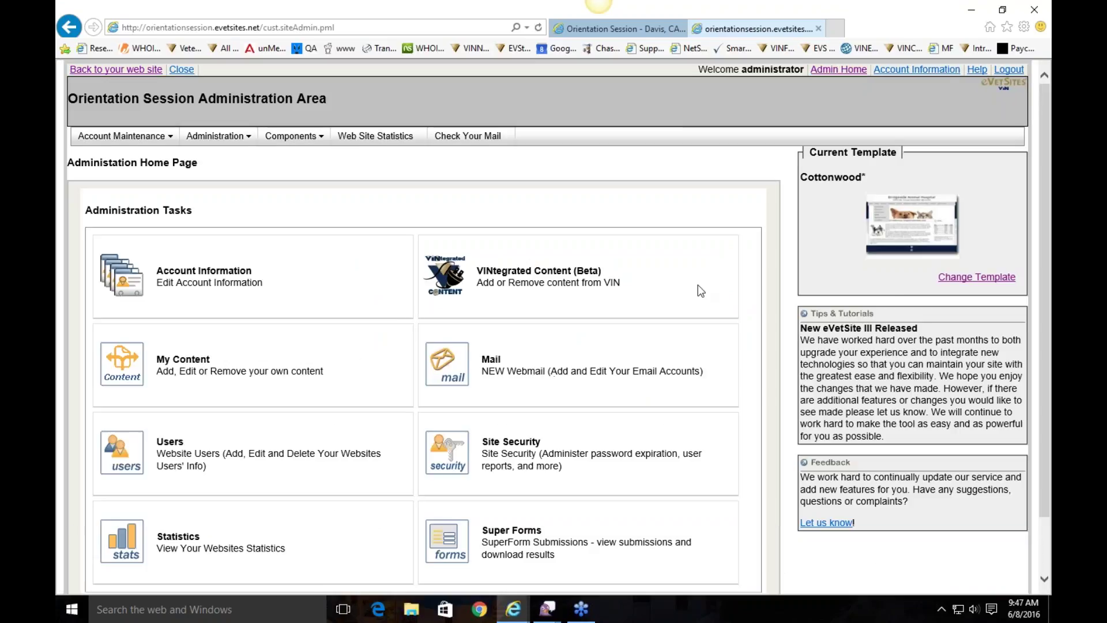
pyautogui.click(994, 282)
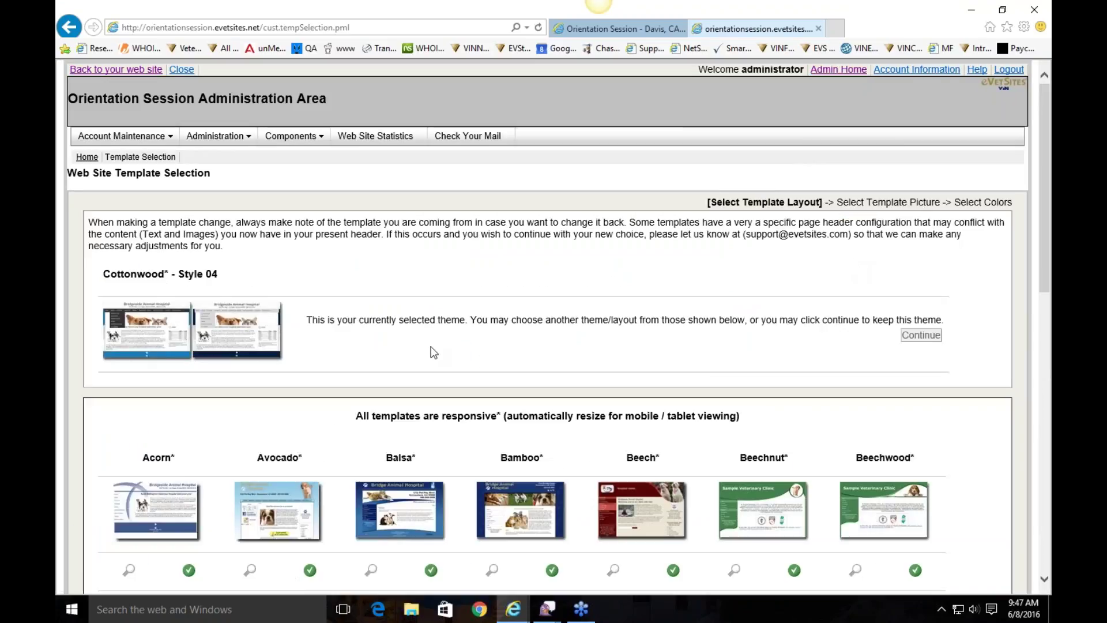
pyautogui.scroll(-2, 432, 331)
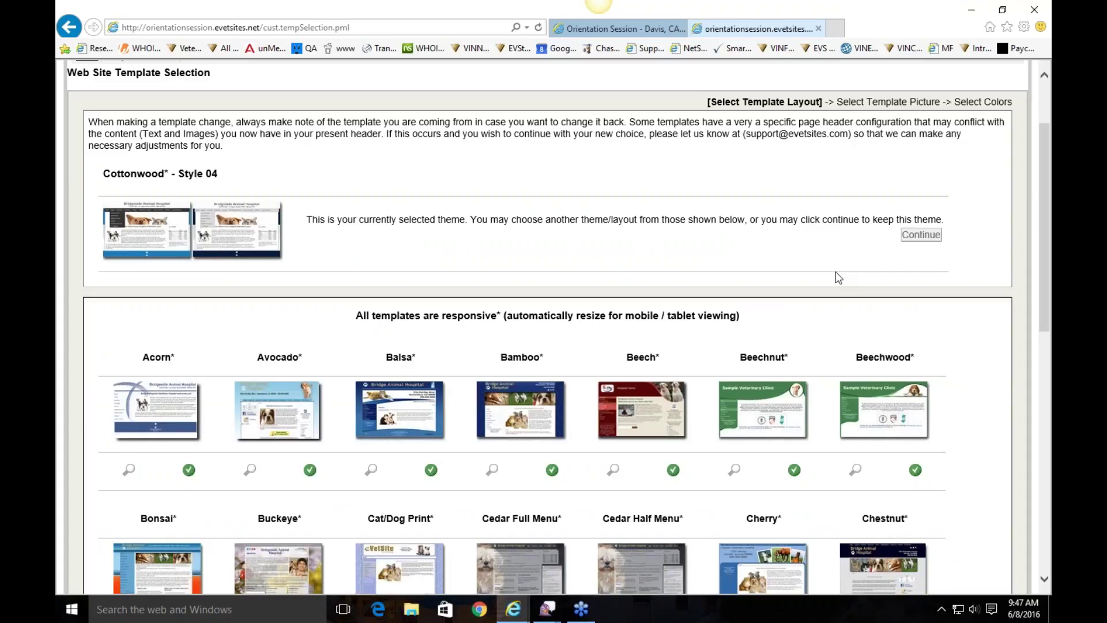
pyautogui.moveTo(959, 220); pyautogui.dragTo(443, 220)
pyautogui.click(615, 253)
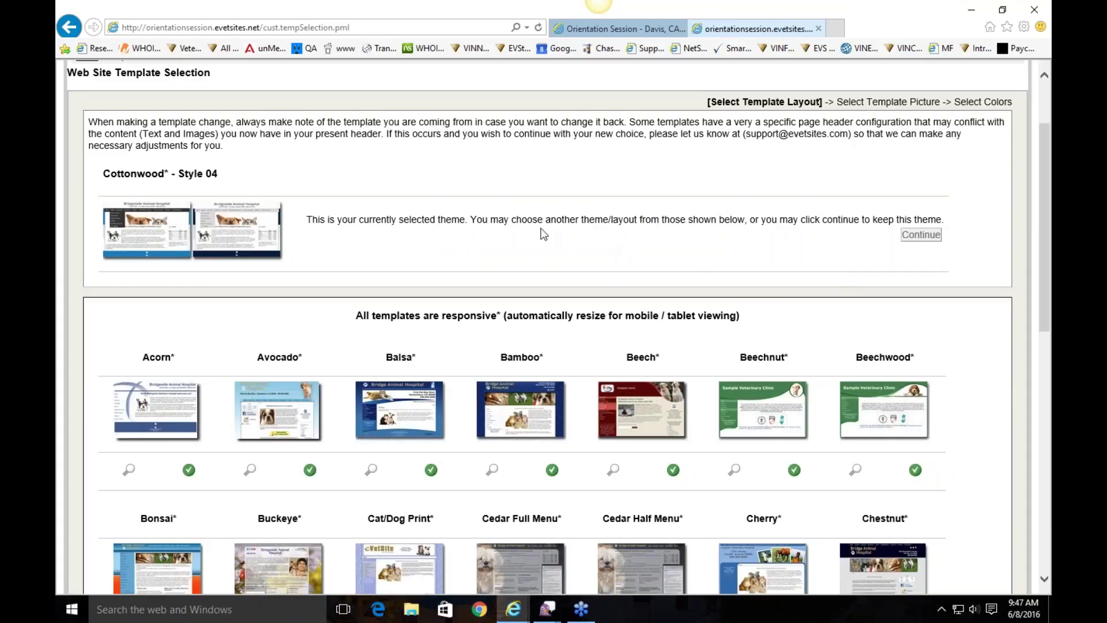